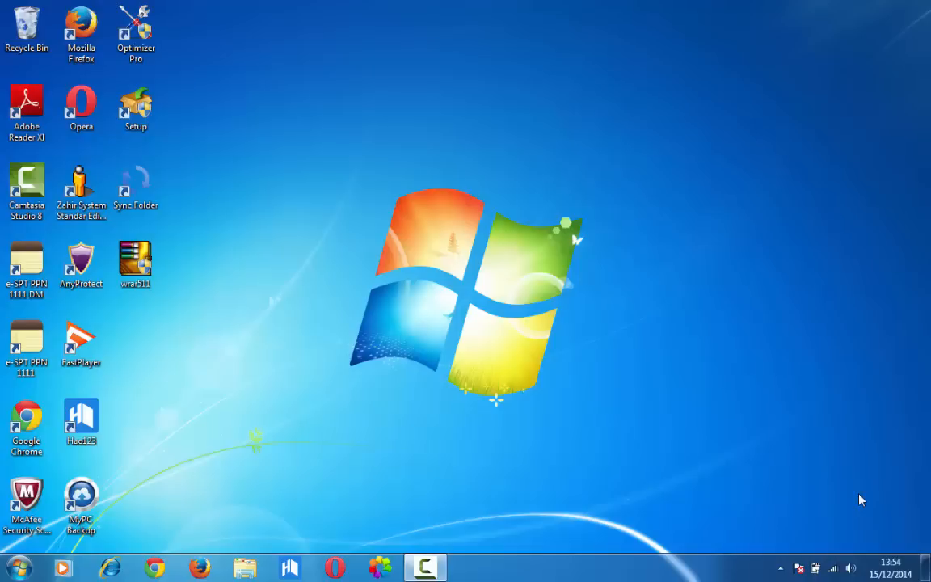
# Browse to the PPh 23 folder inside C:\Windows
pyautogui.click(20, 567)
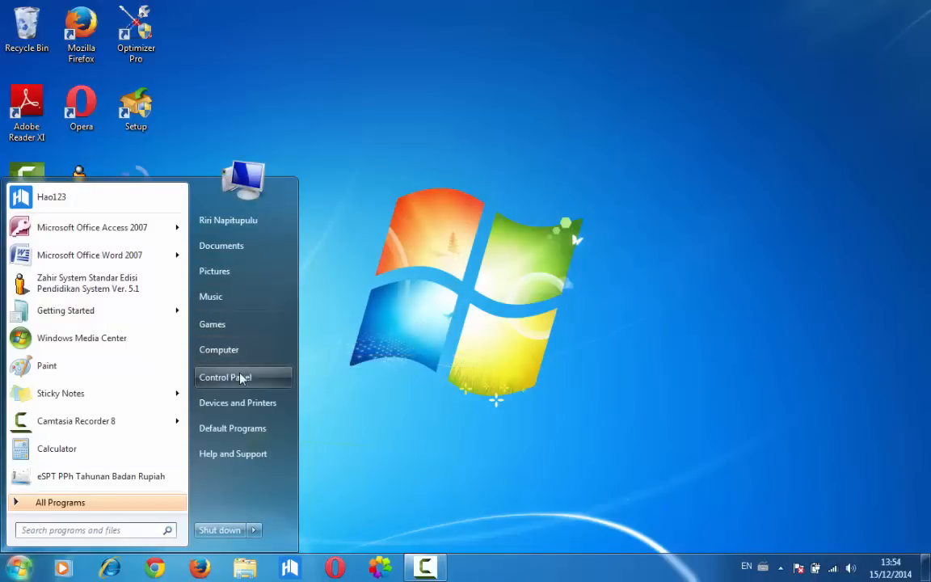
pyautogui.click(222, 247)
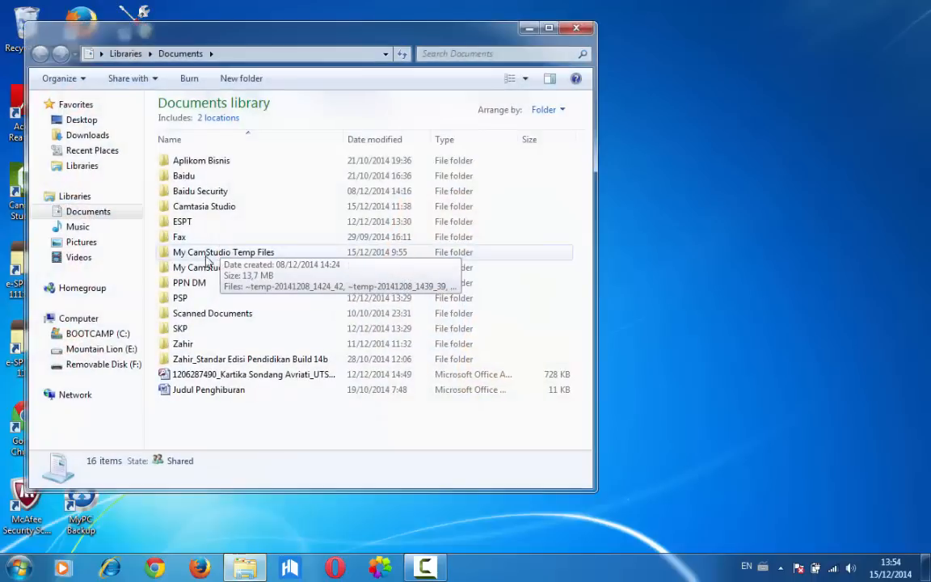
pyautogui.click(105, 334)
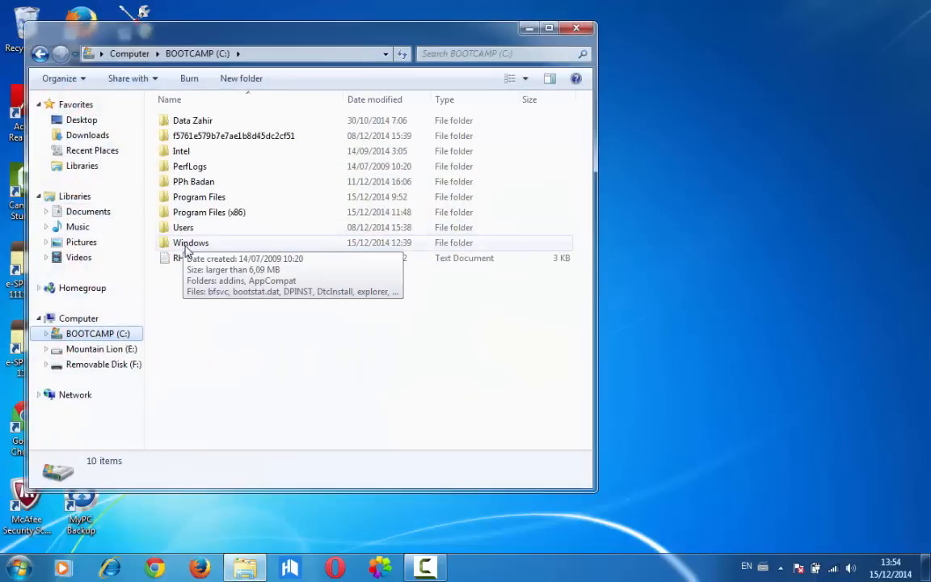
pyautogui.doubleClick(186, 245)
pyautogui.click(184, 244)
pyautogui.press('p')
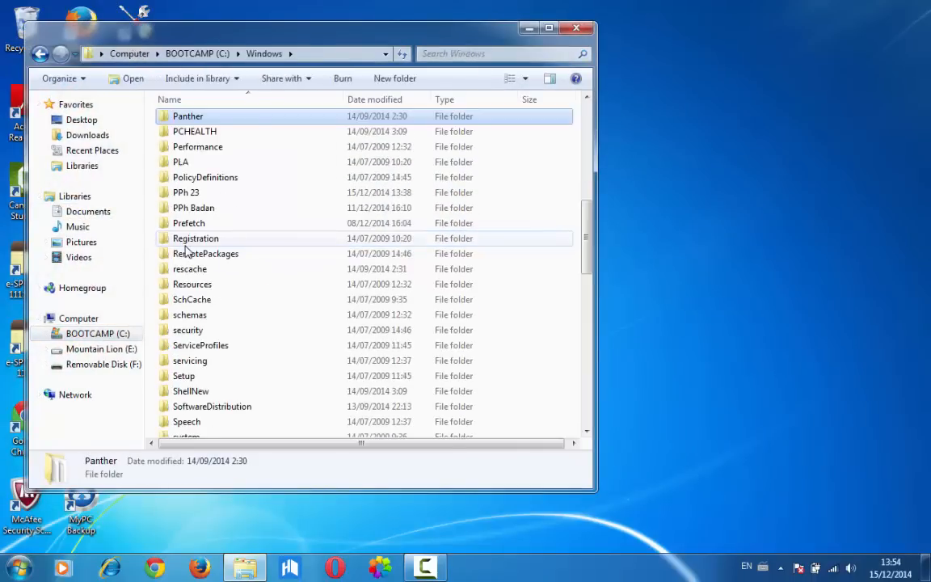
pyautogui.doubleClick(192, 195)
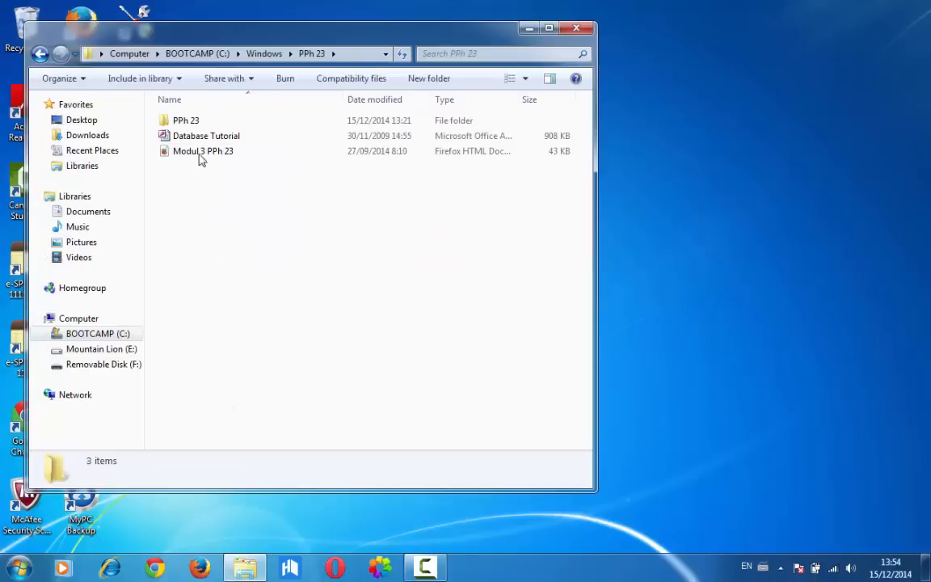
pyautogui.doubleClick(186, 121)
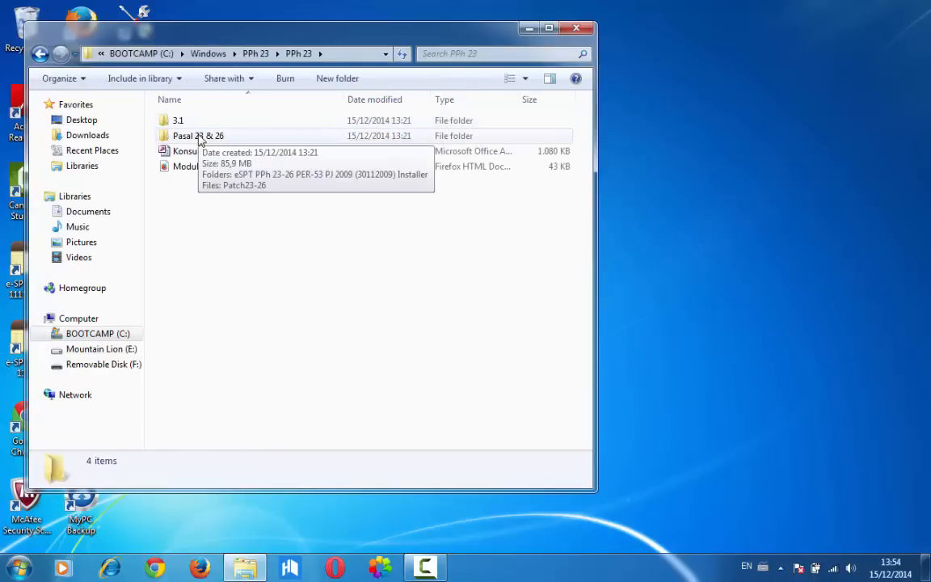
pyautogui.doubleClick(198, 136)
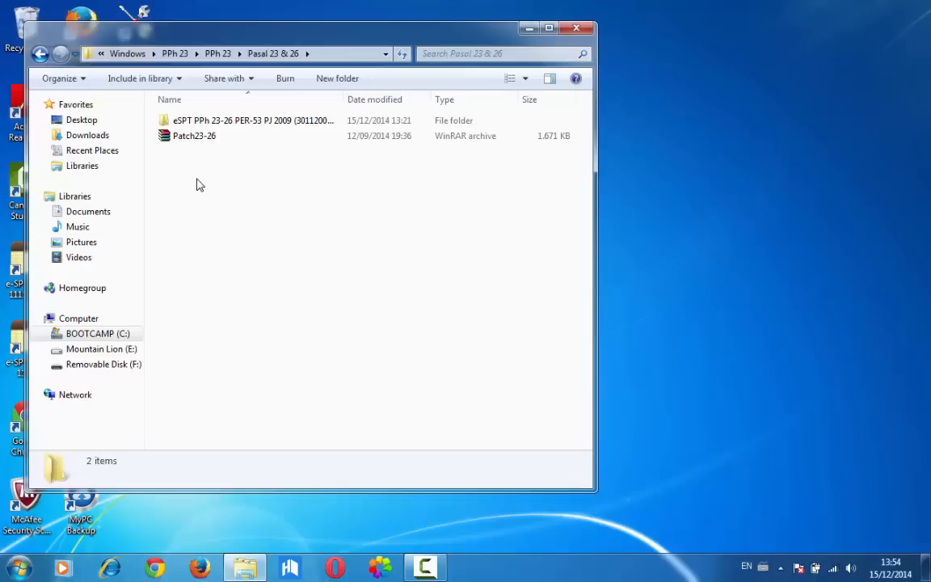
pyautogui.doubleClick(191, 123)
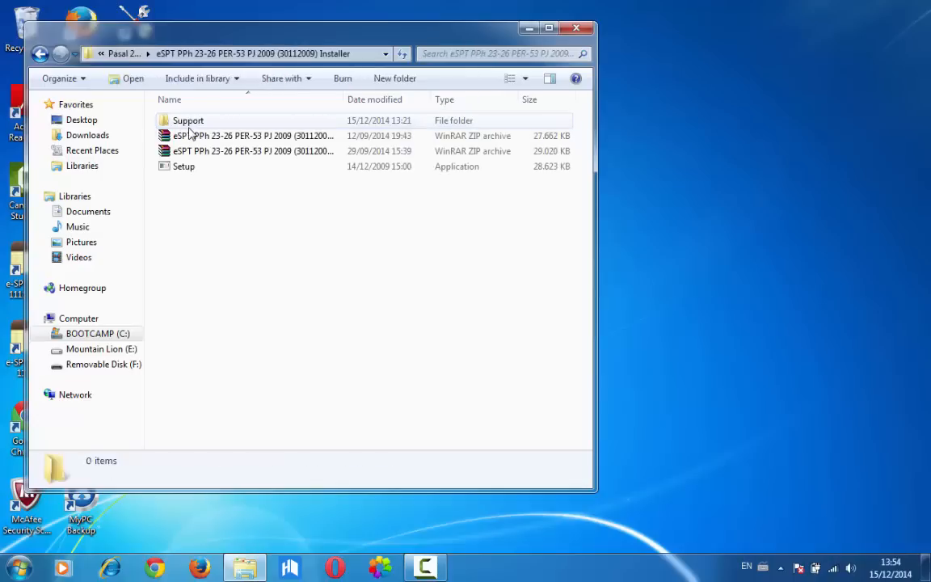
pyautogui.click(187, 171)
pyautogui.doubleClick(188, 173)
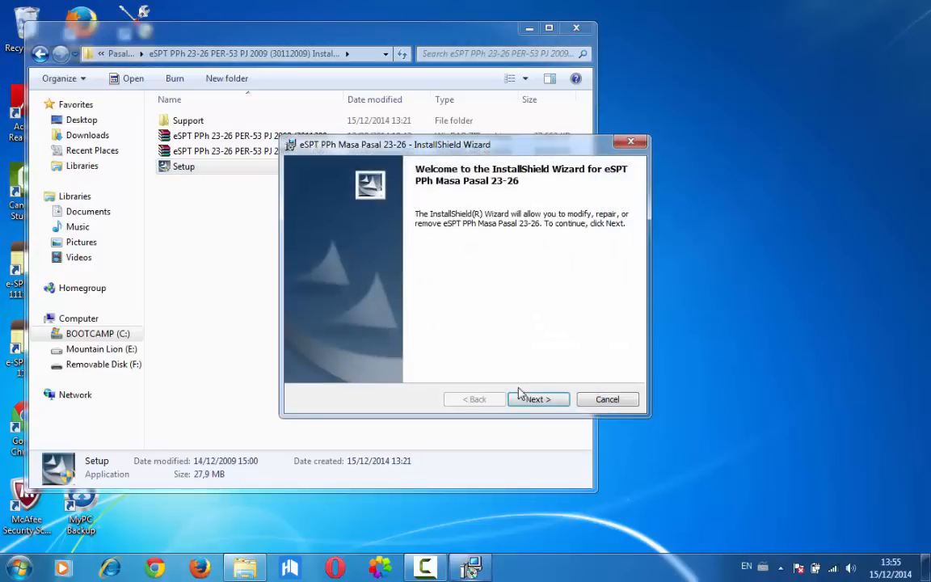
# Install eSPT PPh Masa Pasal 23-26 through the InstallShield Wizard with the typical settings and close the wizard
pyautogui.click(525, 399)
pyautogui.click(526, 400)
pyautogui.click(526, 400)
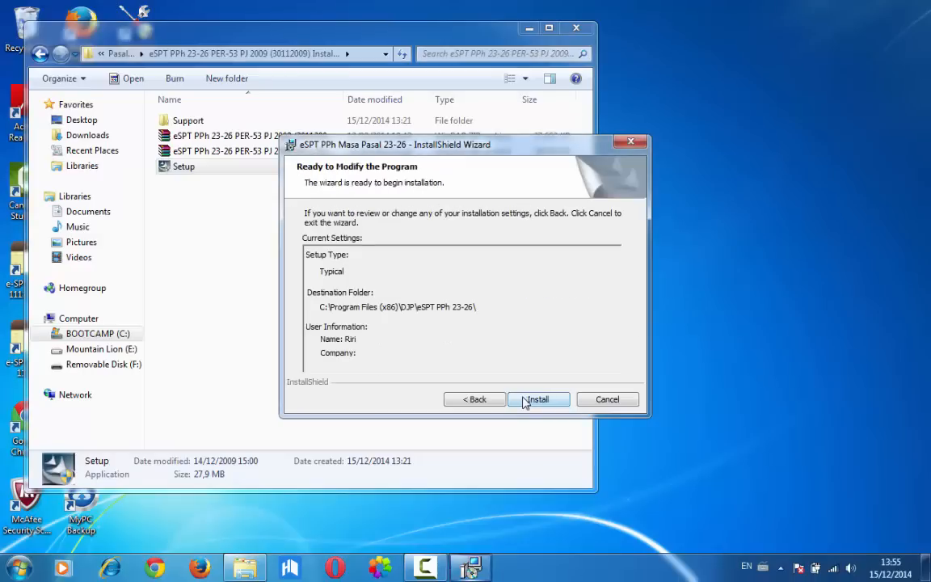
pyautogui.click(525, 400)
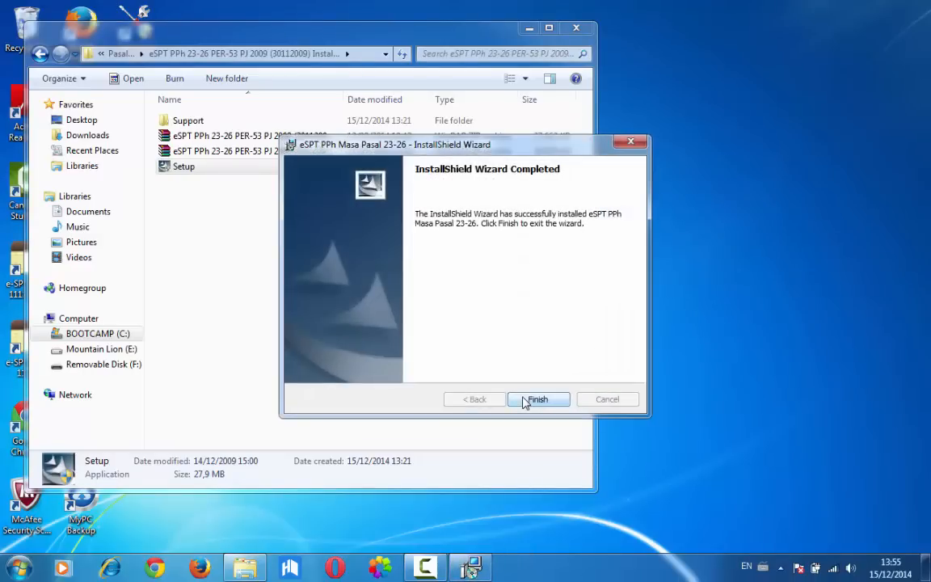
pyautogui.click(542, 402)
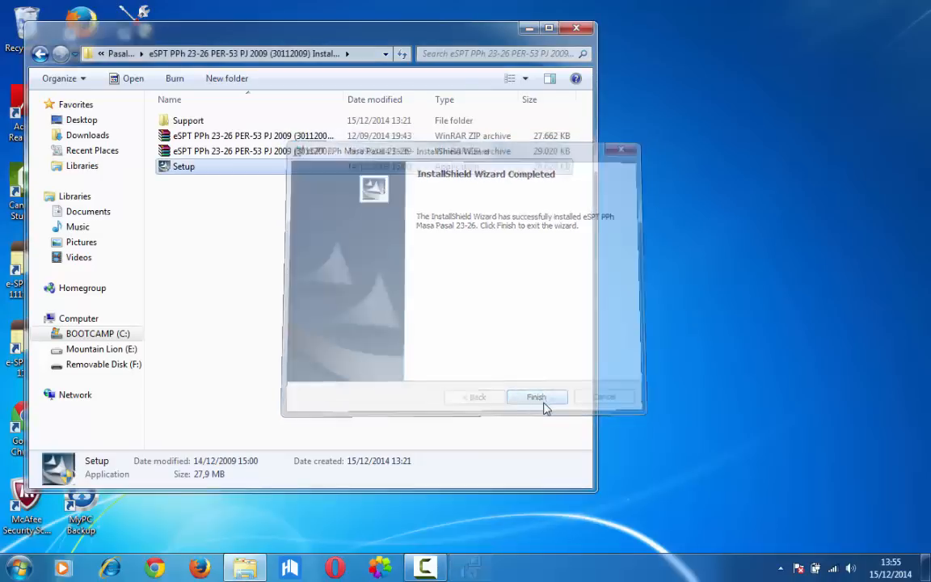
# Search the computer for espt to check for the eSPT PPh Masa Pasal 23-26 program
pyautogui.click(18, 567)
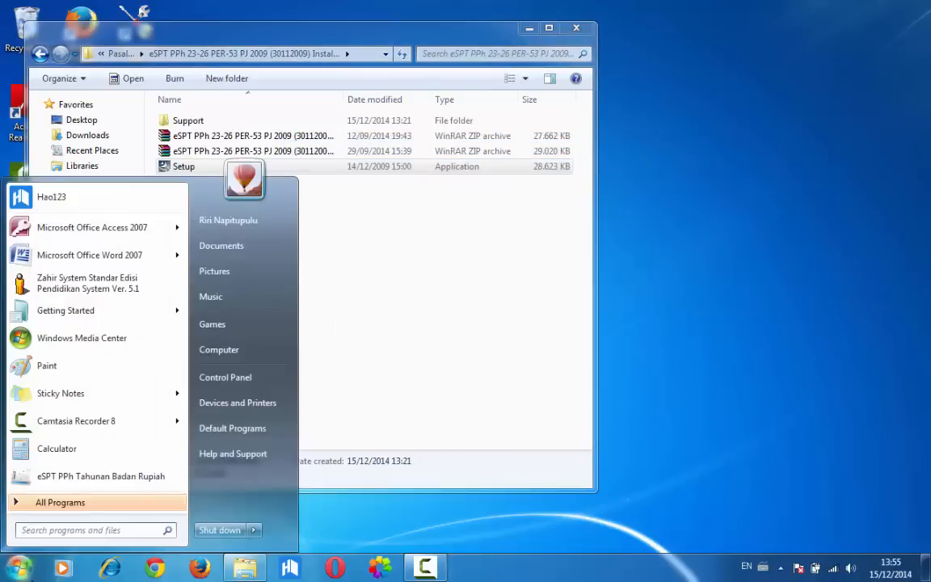
pyautogui.write('espt')
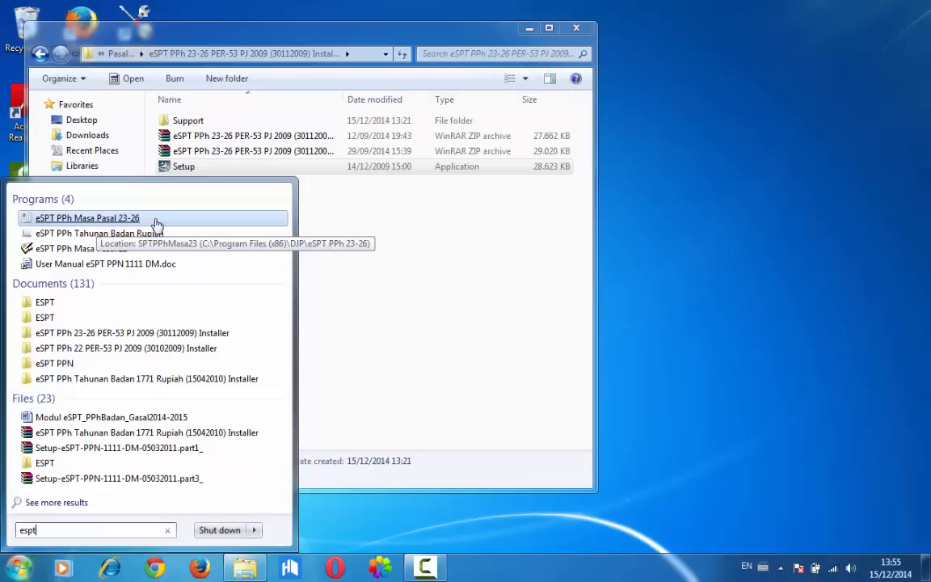
pyautogui.click(326, 244)
# Copy the dbF113203 database file from C:\Program Files (x86)\DJP\eSPT PPh 23-26\Database
pyautogui.click(113, 333)
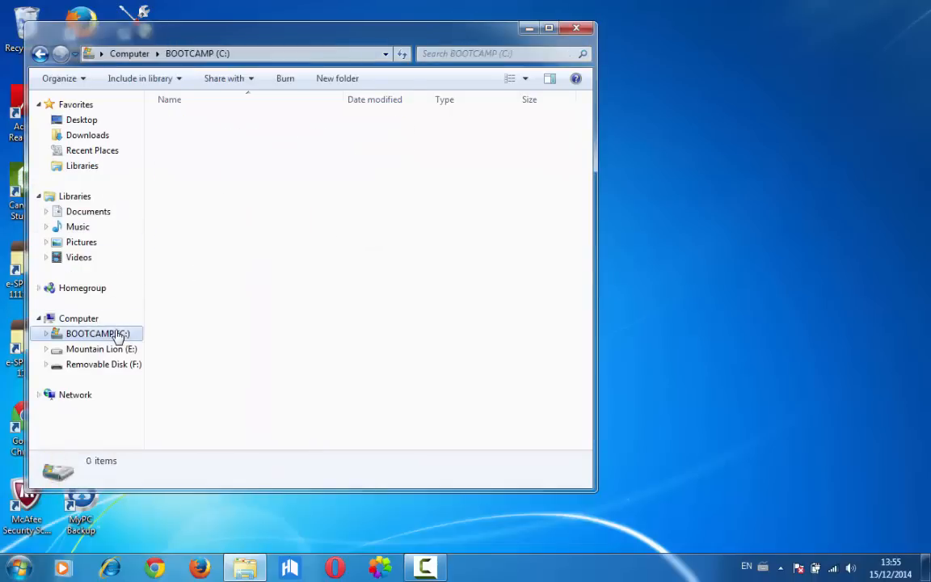
pyautogui.doubleClick(208, 213)
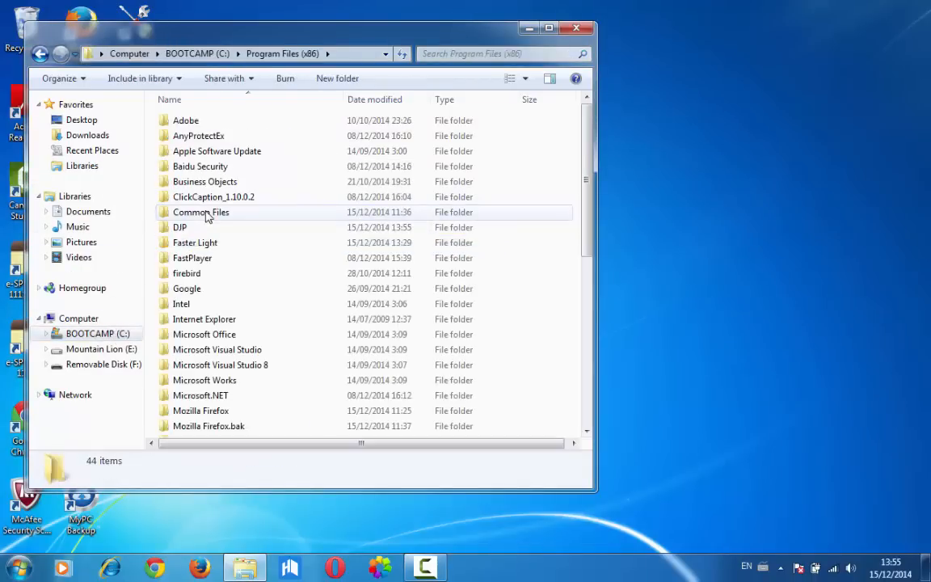
pyautogui.doubleClick(177, 228)
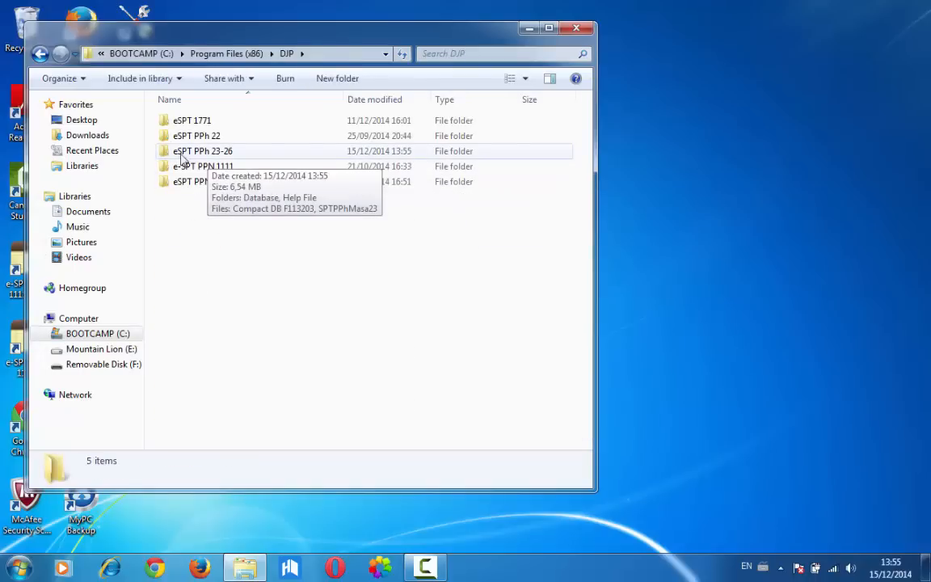
pyautogui.doubleClick(209, 154)
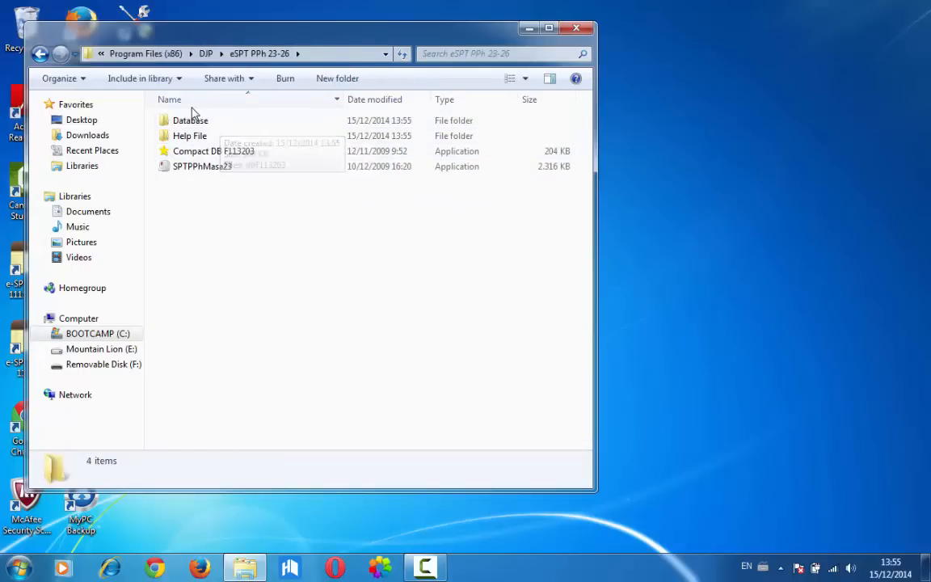
pyautogui.doubleClick(196, 127)
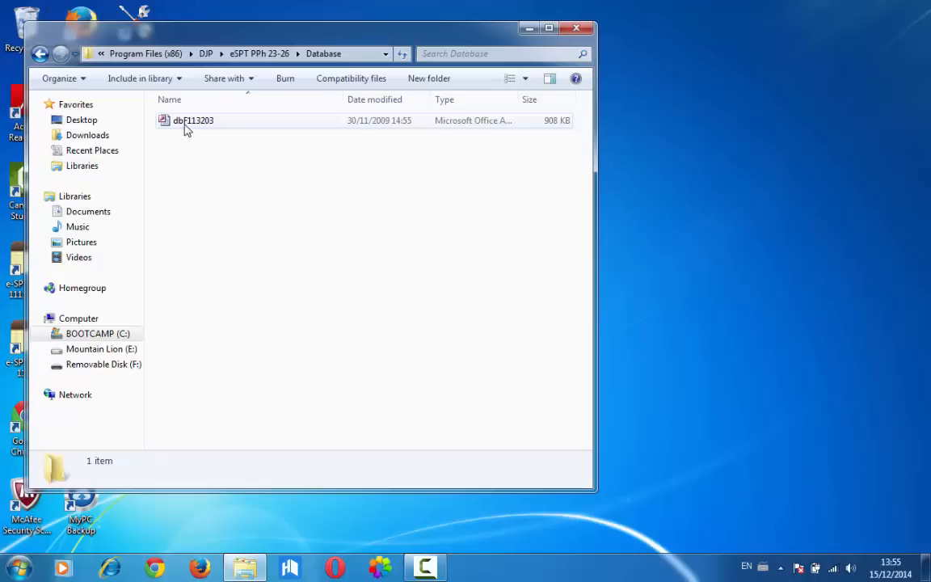
pyautogui.rightClick(184, 129)
pyautogui.click(246, 305)
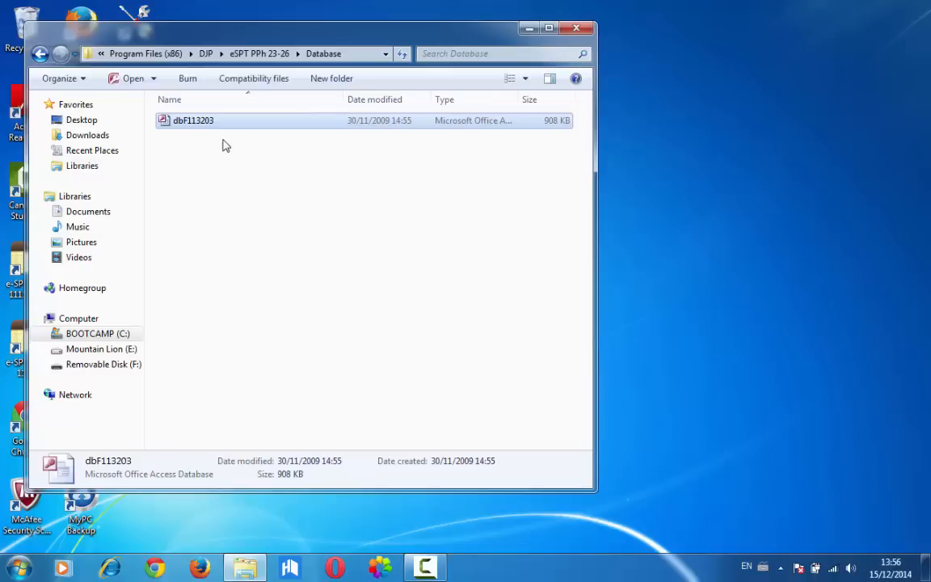
# Delete the Database Tutorial file from the C:\Windows\PPh 23 folder
pyautogui.click(93, 335)
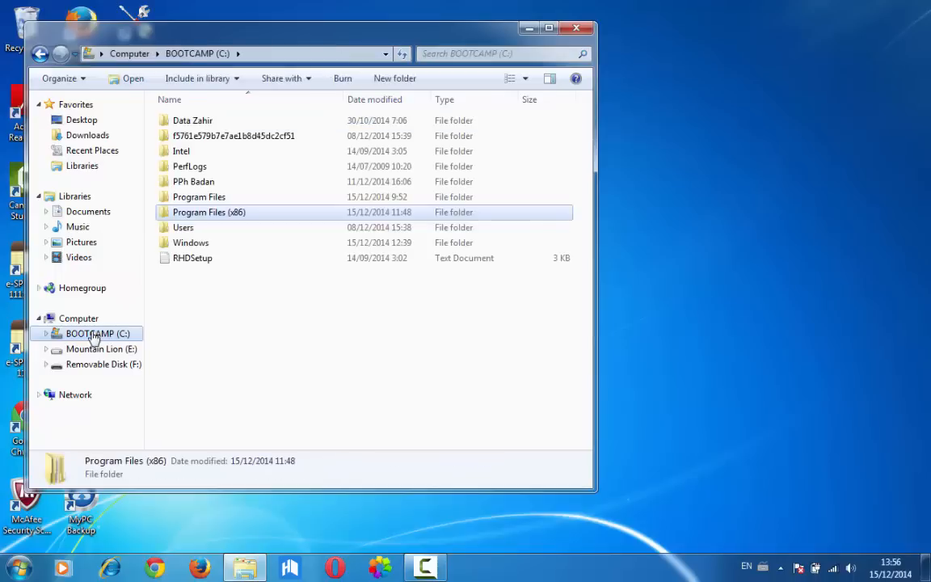
pyautogui.doubleClick(227, 243)
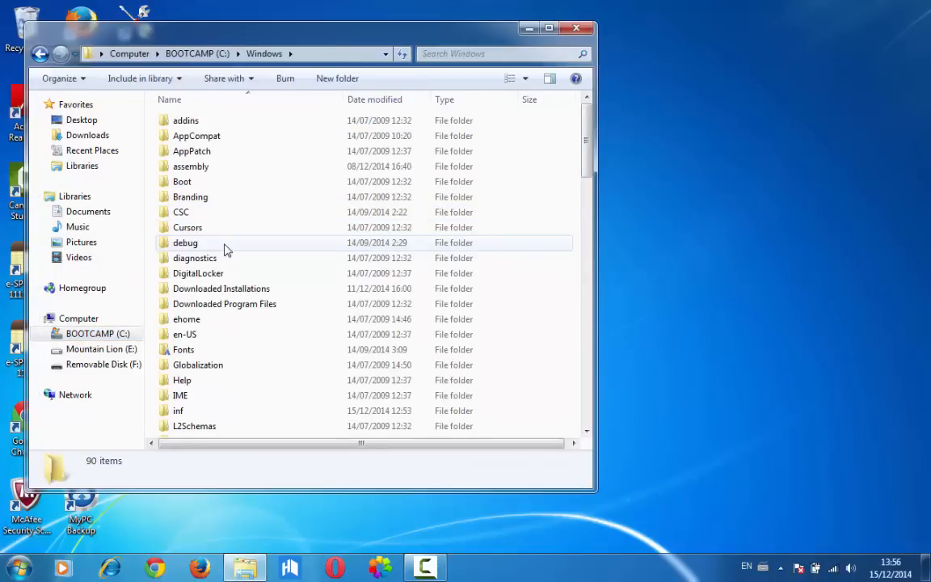
pyautogui.scroll(-10, 225, 251)
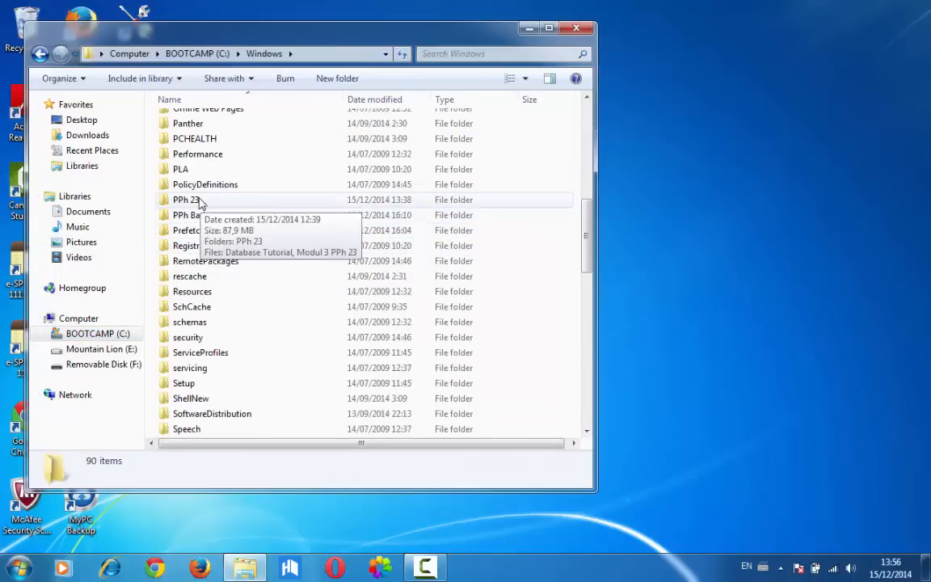
pyautogui.doubleClick(203, 200)
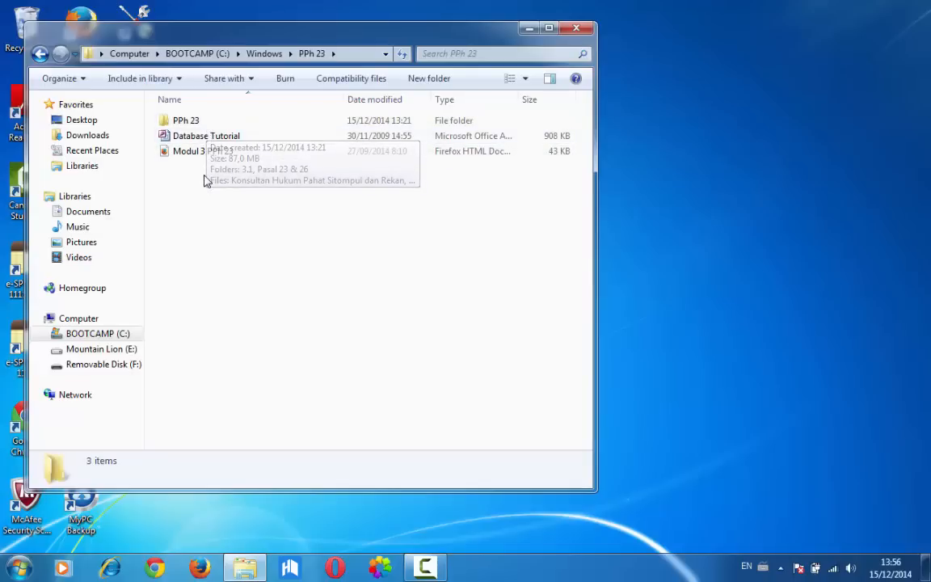
pyautogui.rightClick(203, 143)
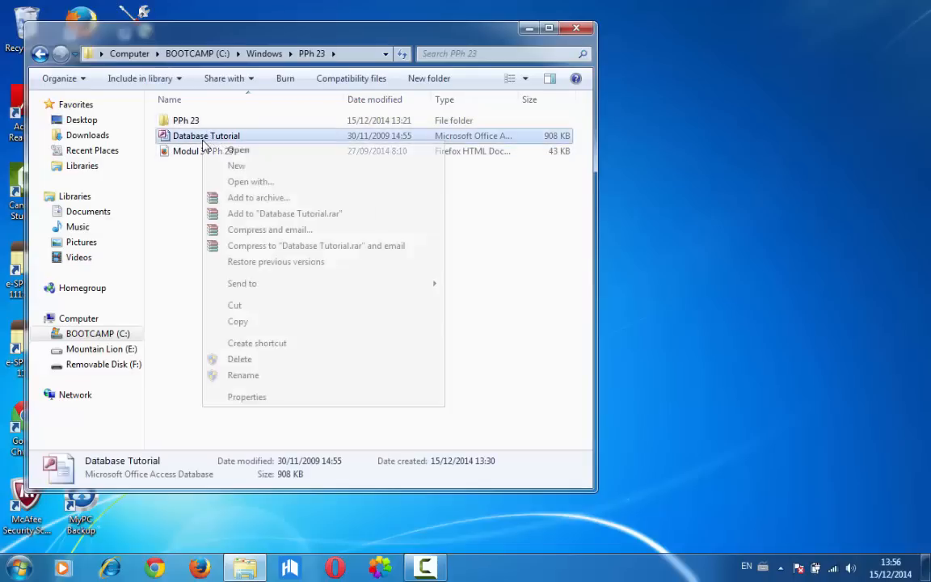
pyautogui.click(227, 355)
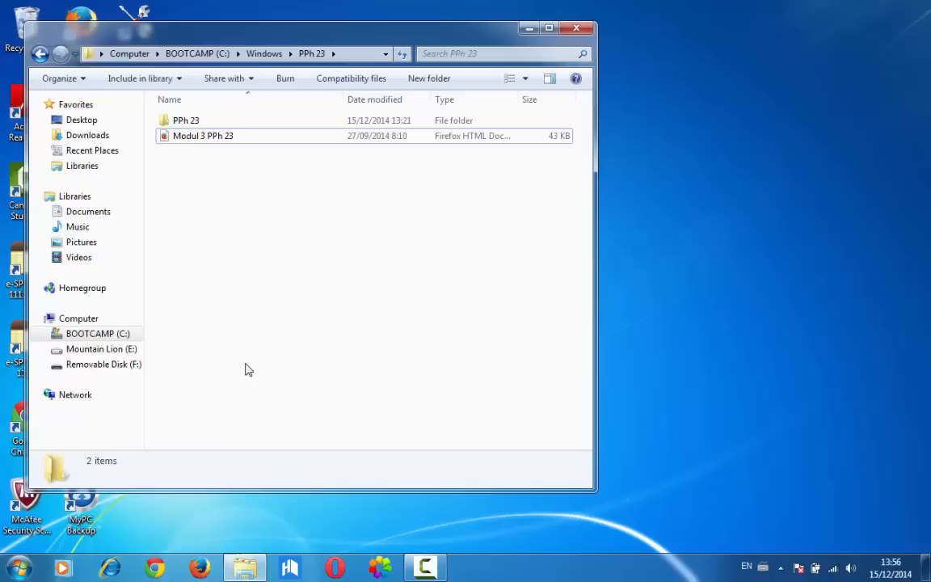
# Paste the copied dbF113203 database into the PPh 23 folder, granting the administrator permission
pyautogui.rightClick(278, 265)
pyautogui.click(312, 364)
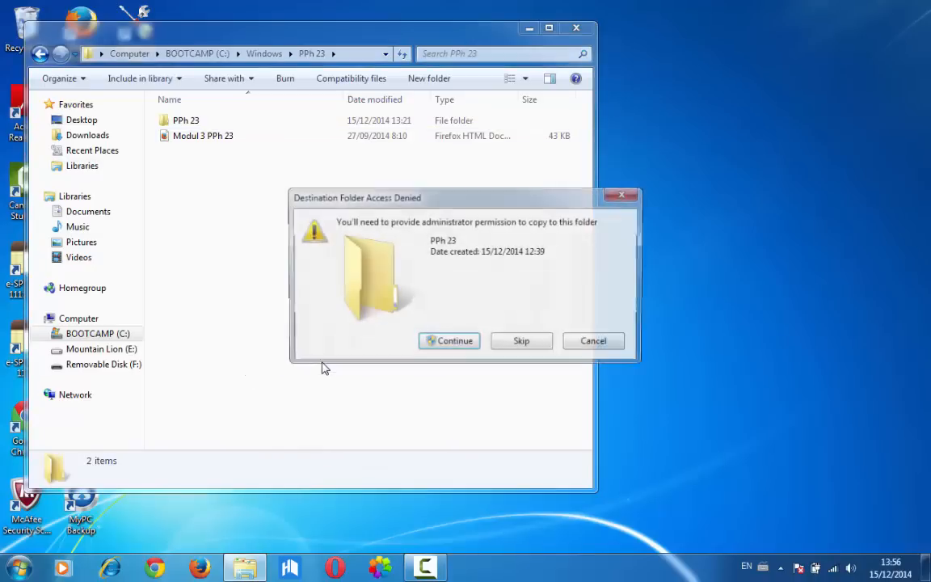
pyautogui.click(434, 341)
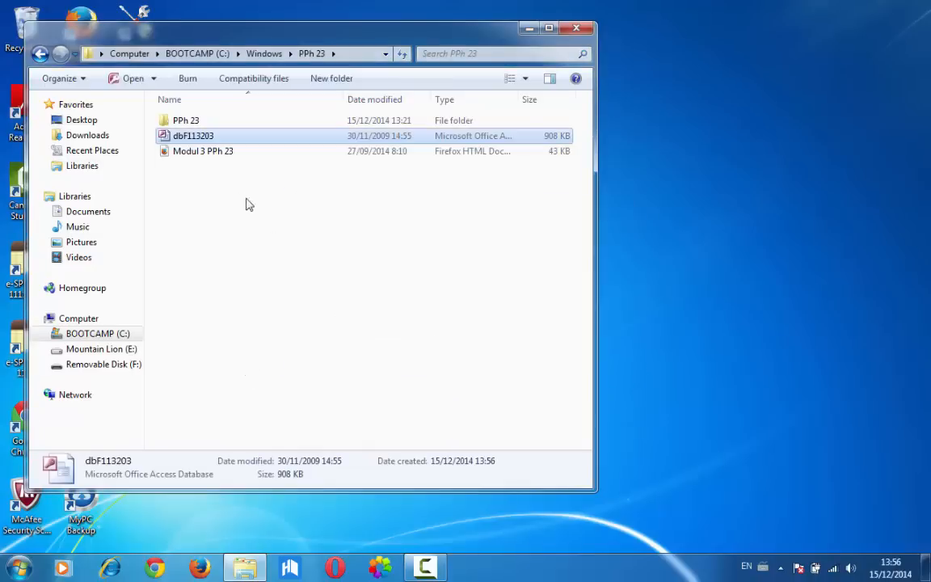
# Rename the pasted dbF113203 database as Tutorial PPh 23 and close the folder window
pyautogui.rightClick(207, 138)
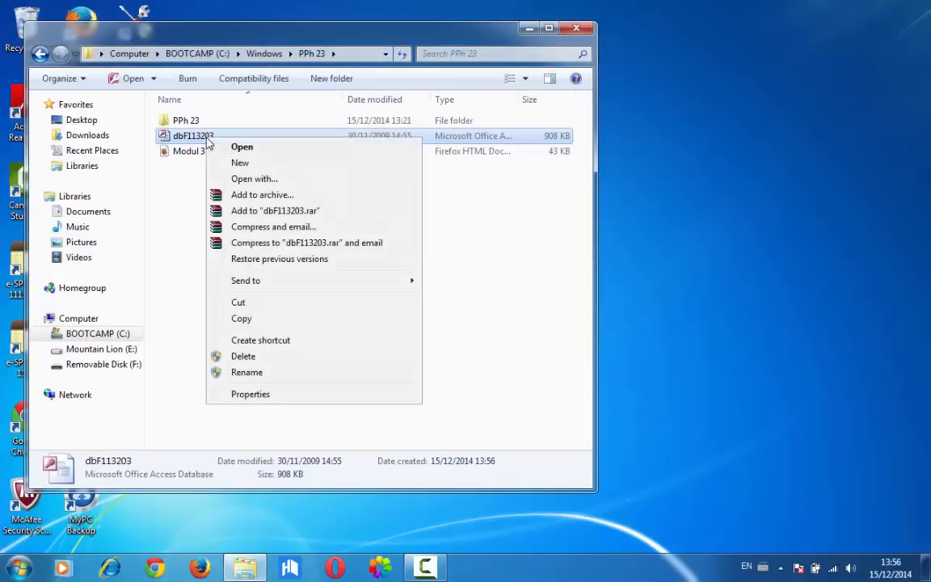
pyautogui.click(267, 374)
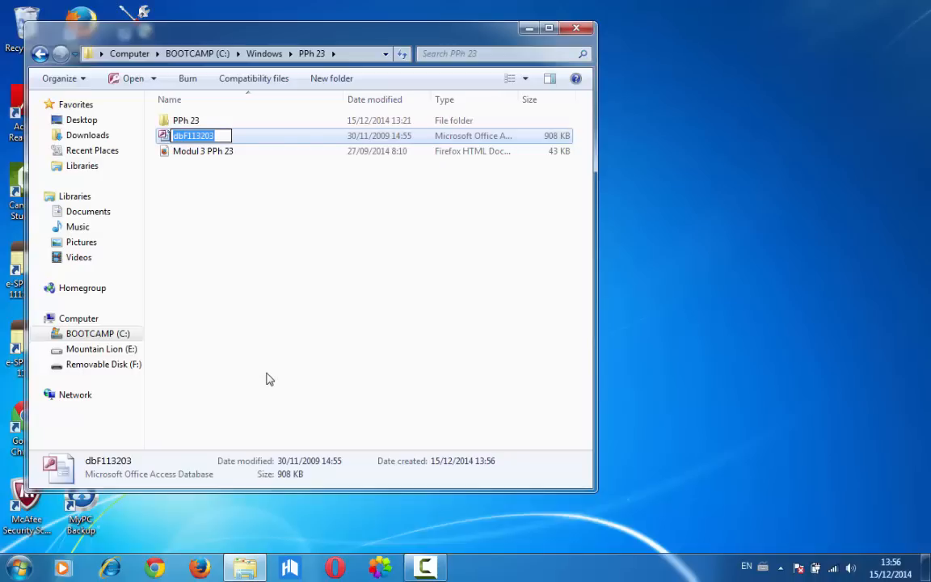
pyautogui.press('BackSpace')
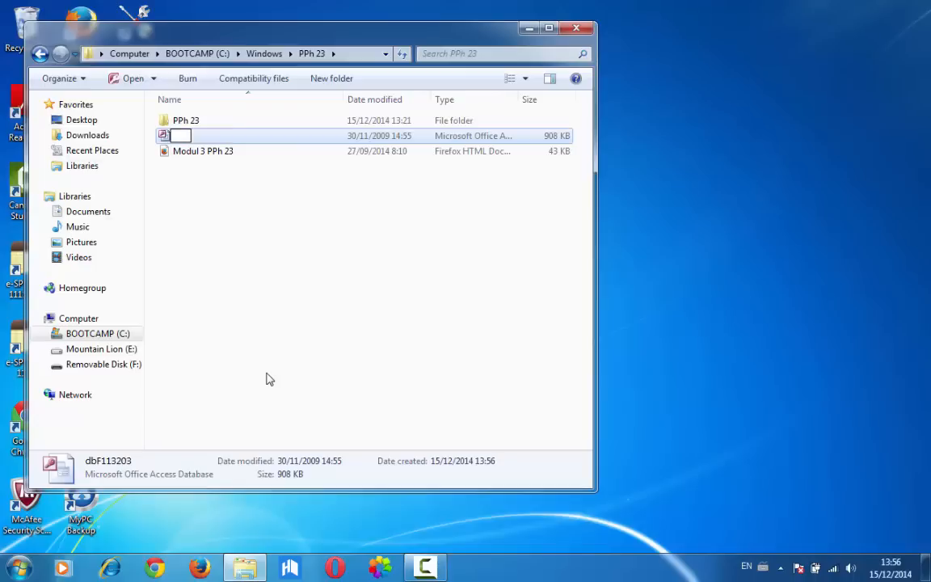
pyautogui.write('Tutorial PPh 23')
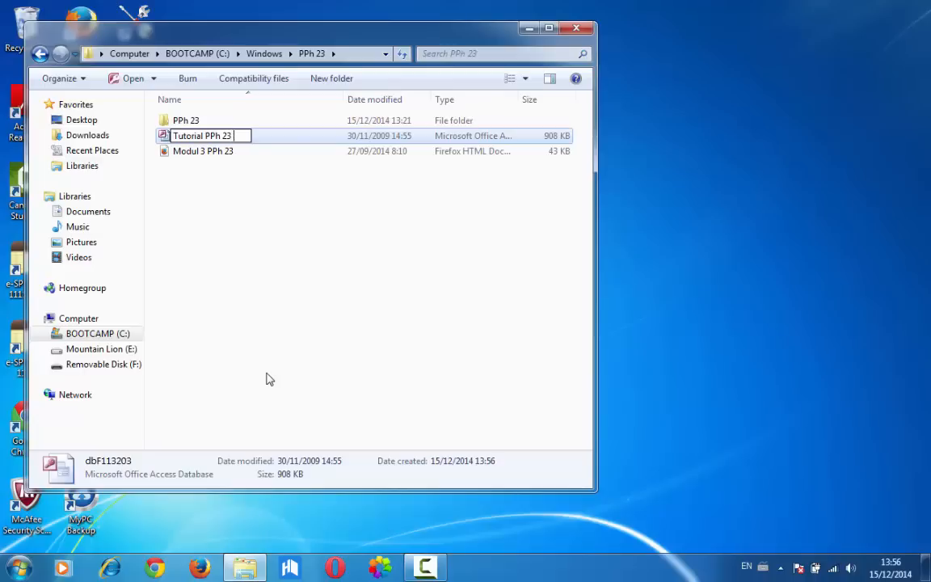
pyautogui.press('Return')
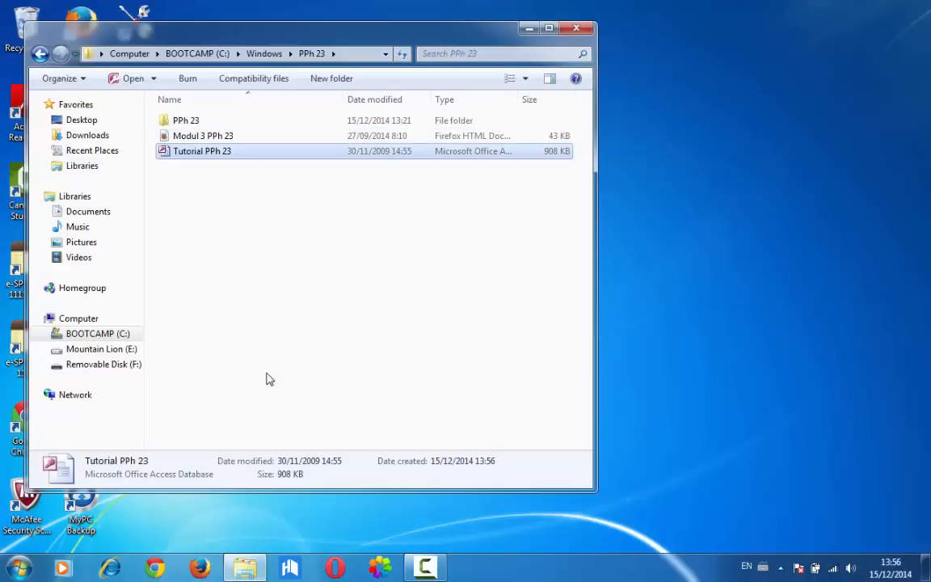
pyautogui.click(576, 29)
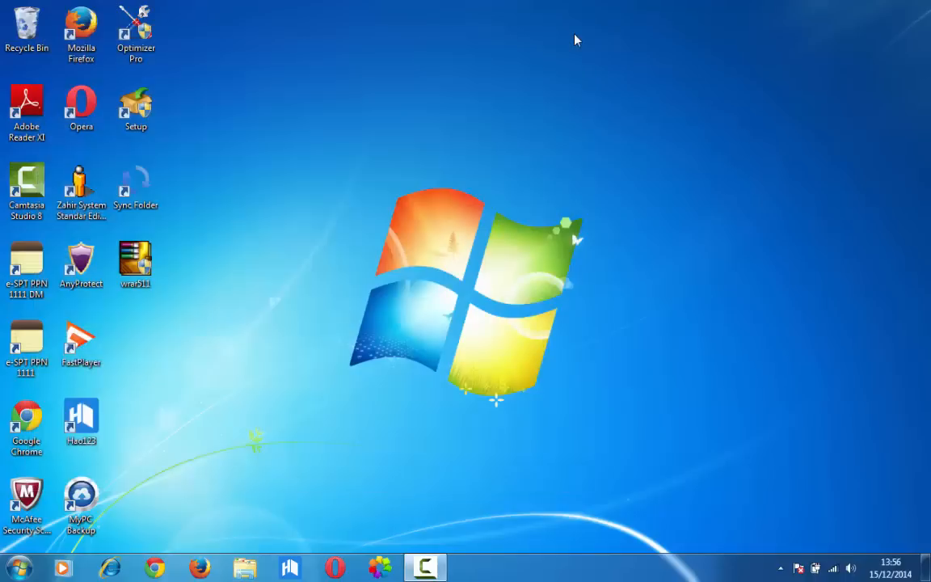
# Open Data Sources (ODBC) from the Administrative Tools in Control Panel's System and Security category
pyautogui.click(22, 568)
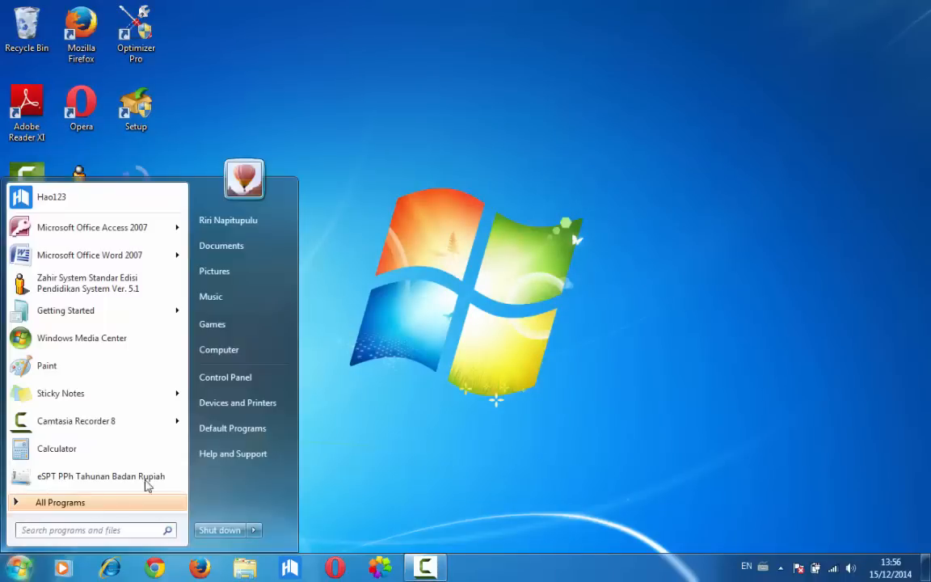
pyautogui.click(227, 377)
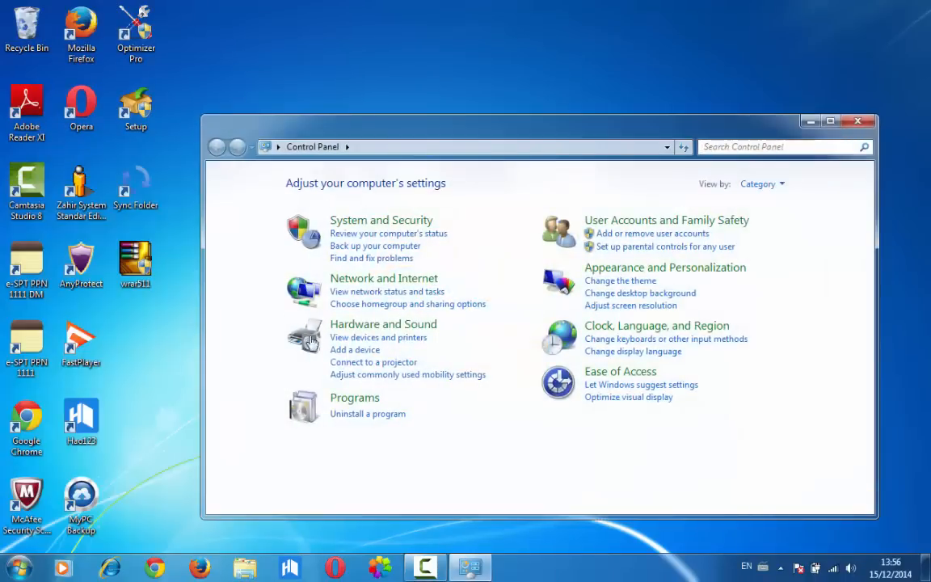
pyautogui.click(376, 222)
pyautogui.click(386, 233)
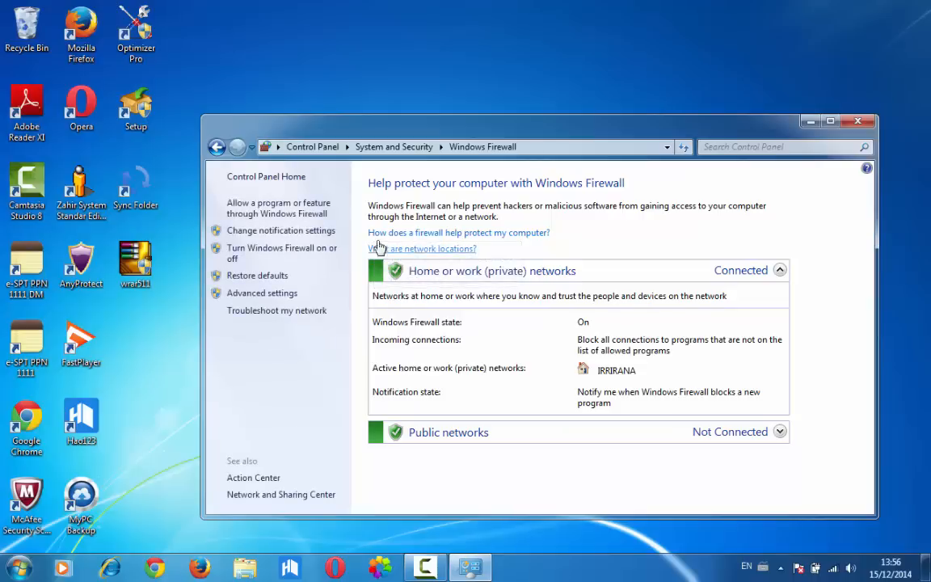
pyautogui.click(217, 147)
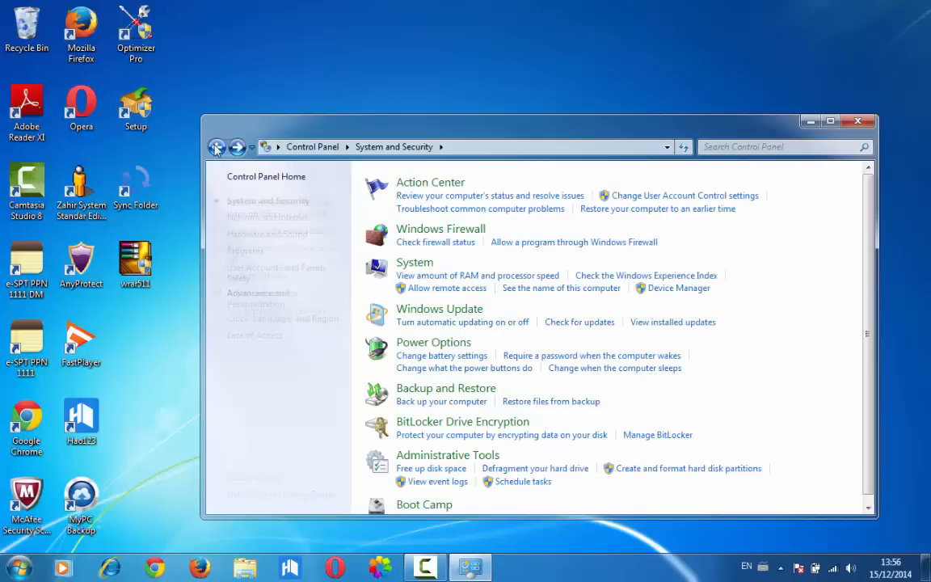
pyautogui.click(406, 456)
pyautogui.doubleClick(374, 264)
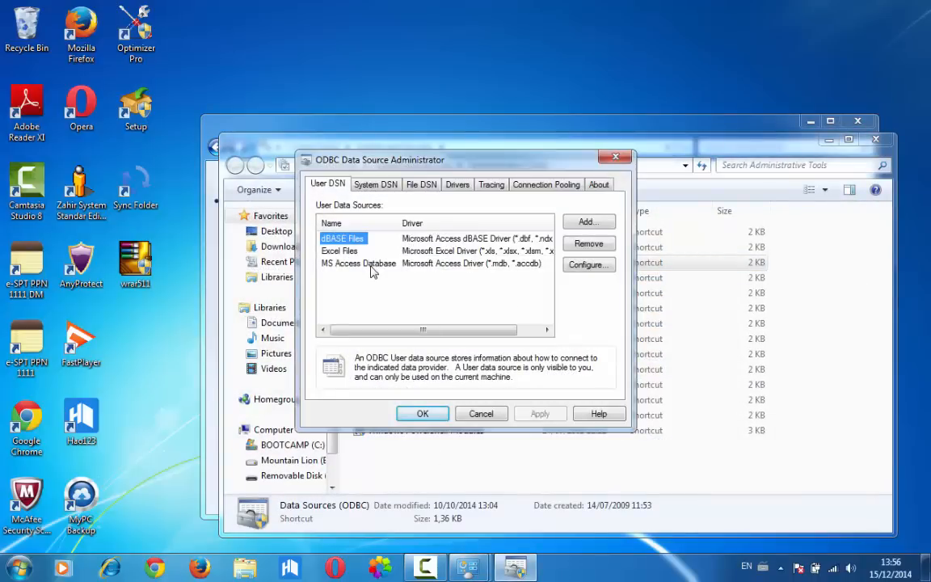
# Start adding a new System DSN that uses the Microsoft Access Driver (*.mdb)
pyautogui.click(367, 186)
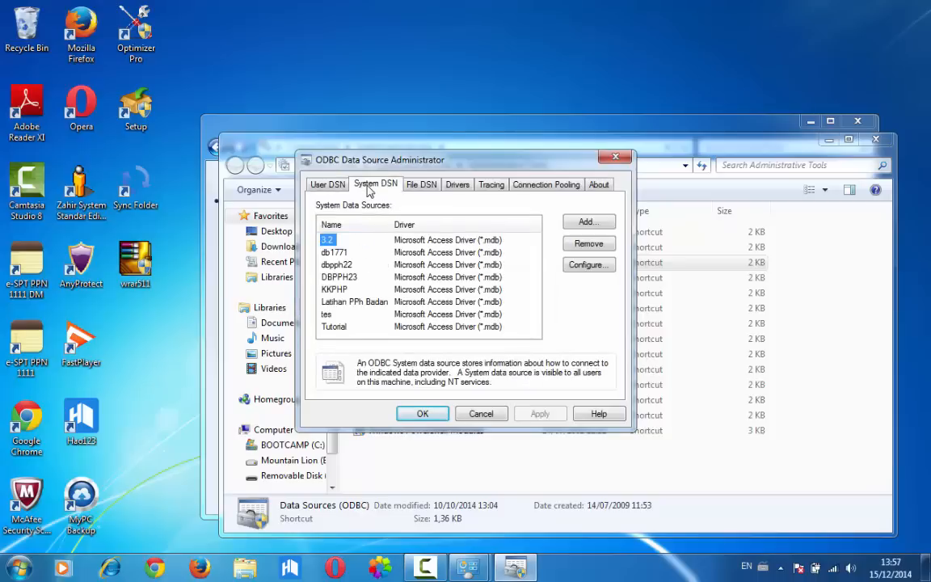
pyautogui.click(580, 226)
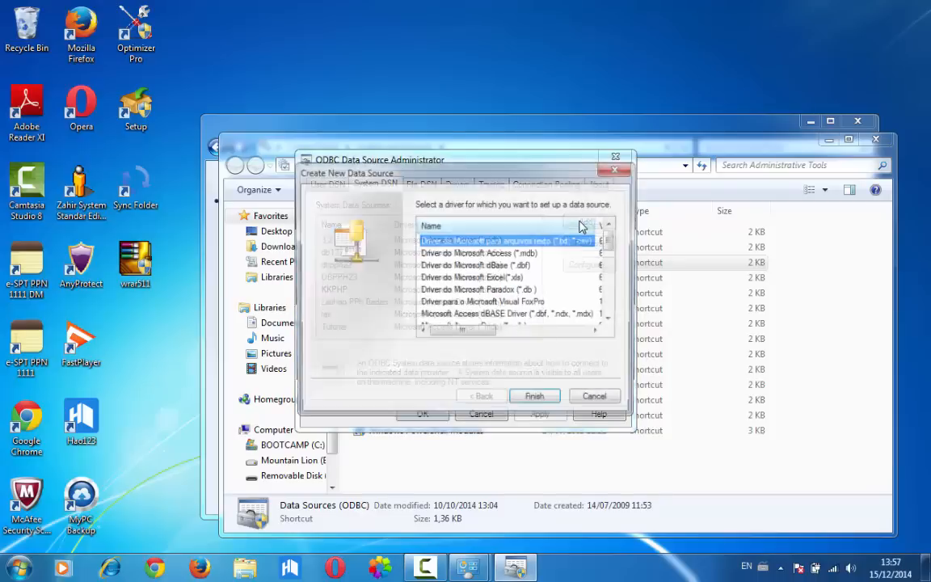
pyautogui.press('Down')
pyautogui.press('Down')
pyautogui.press('Down')
pyautogui.press('Down')
pyautogui.press('Down')
pyautogui.press('Down')
pyautogui.press('Down')
pyautogui.press('Down')
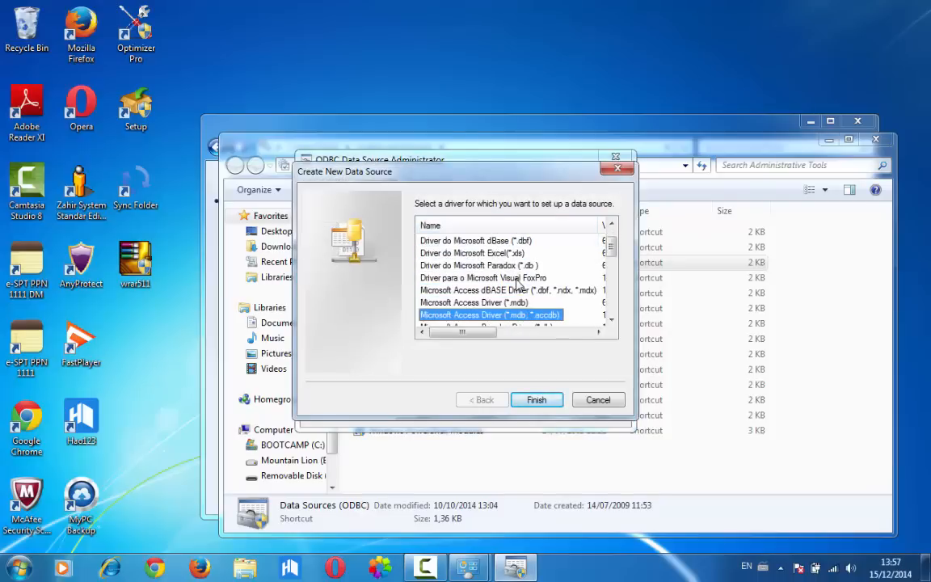
pyautogui.press('Up')
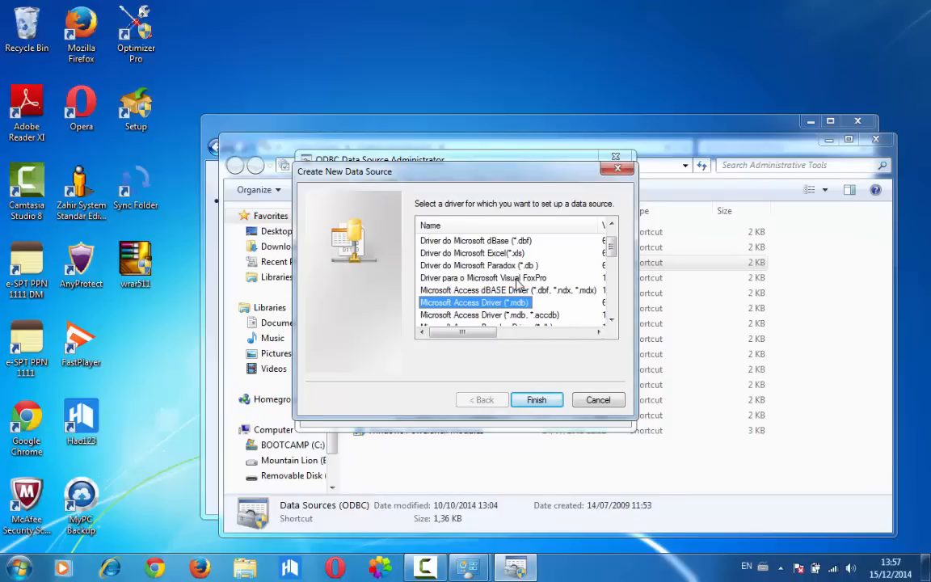
pyautogui.click(536, 402)
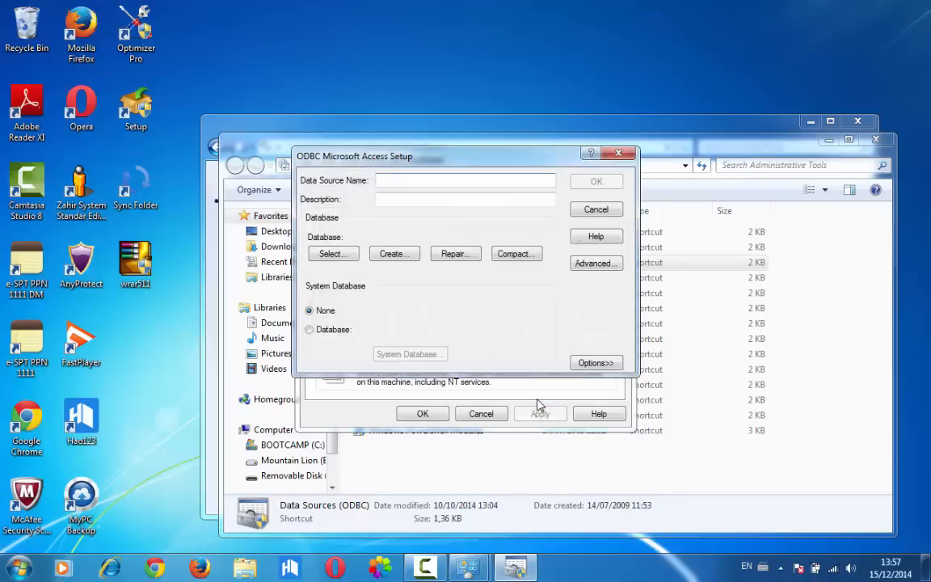
# Name the data source Tutorial PPh 23 and assign C:\Windows\PPh 23\Tutorial PPh 23.mdb as its database
pyautogui.write('Data')
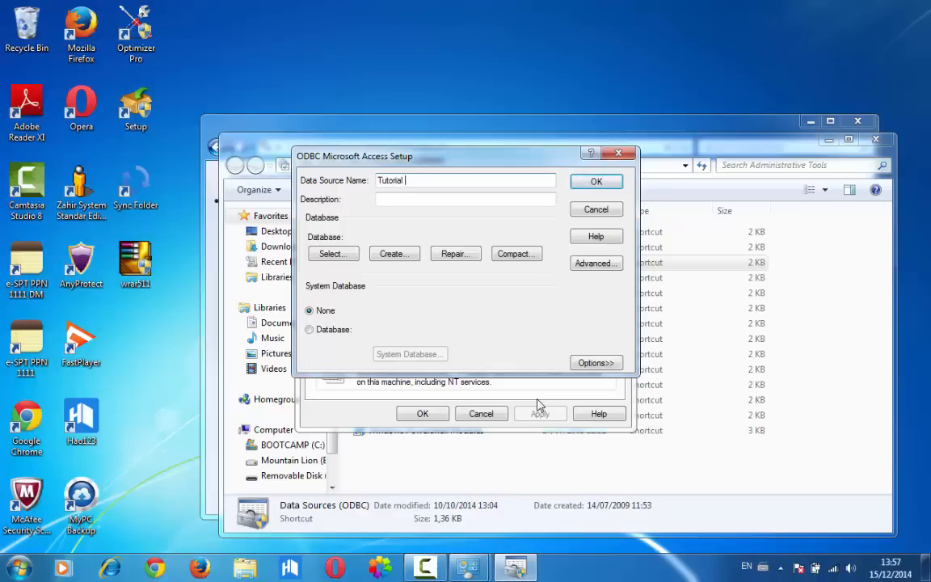
pyautogui.click(332, 255)
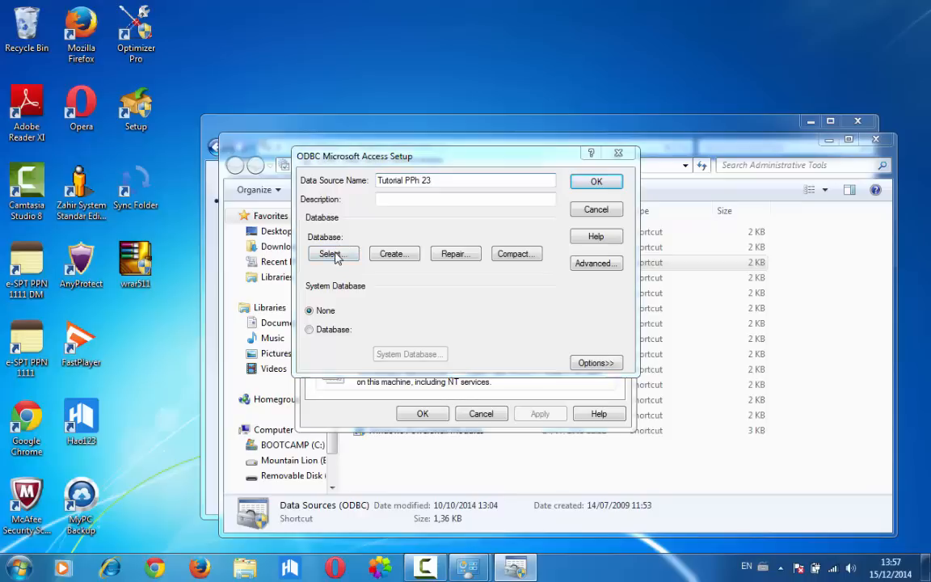
pyautogui.doubleClick(476, 256)
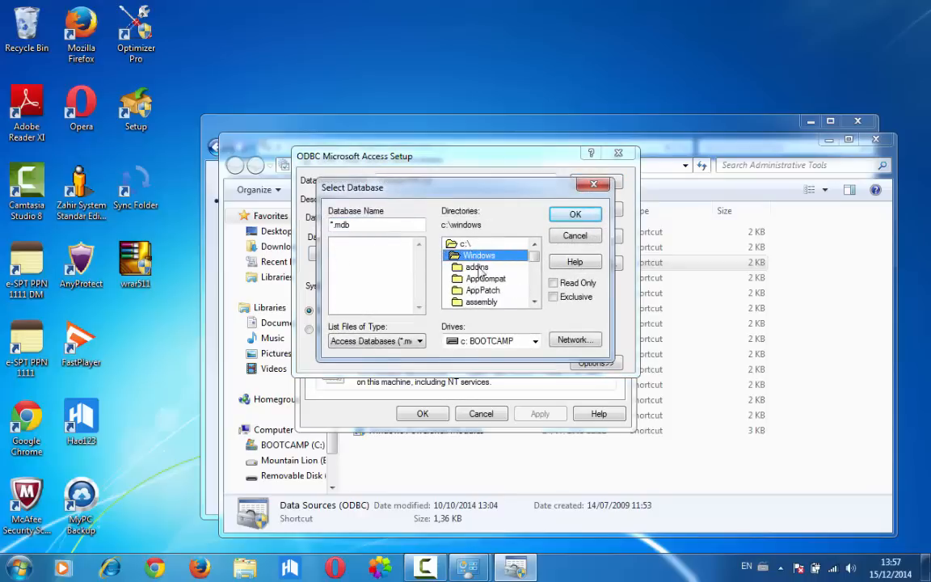
pyautogui.click(490, 289)
pyautogui.press('p')
pyautogui.press('Down')
pyautogui.press('Down')
pyautogui.press('Down')
pyautogui.press('Down')
pyautogui.press('Down')
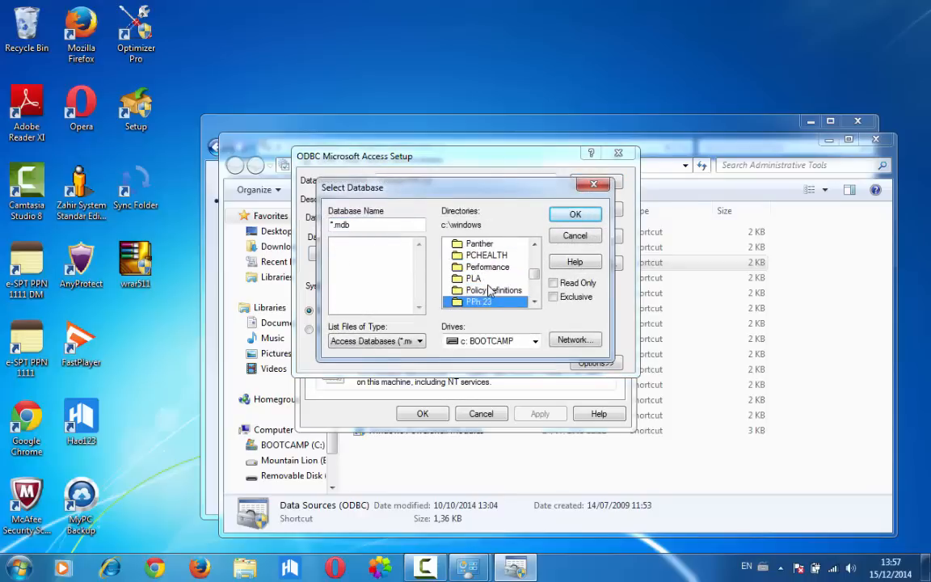
pyautogui.doubleClick(479, 290)
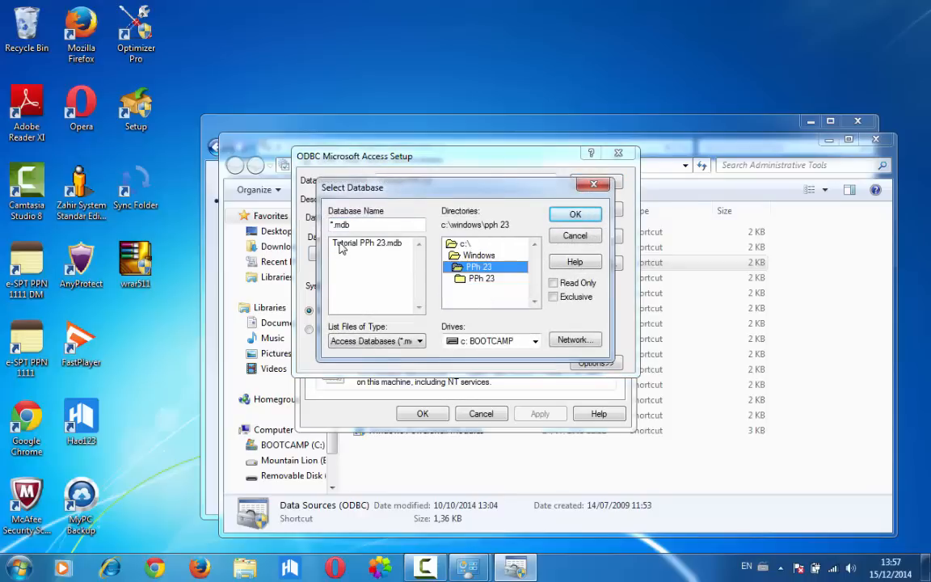
pyautogui.click(367, 245)
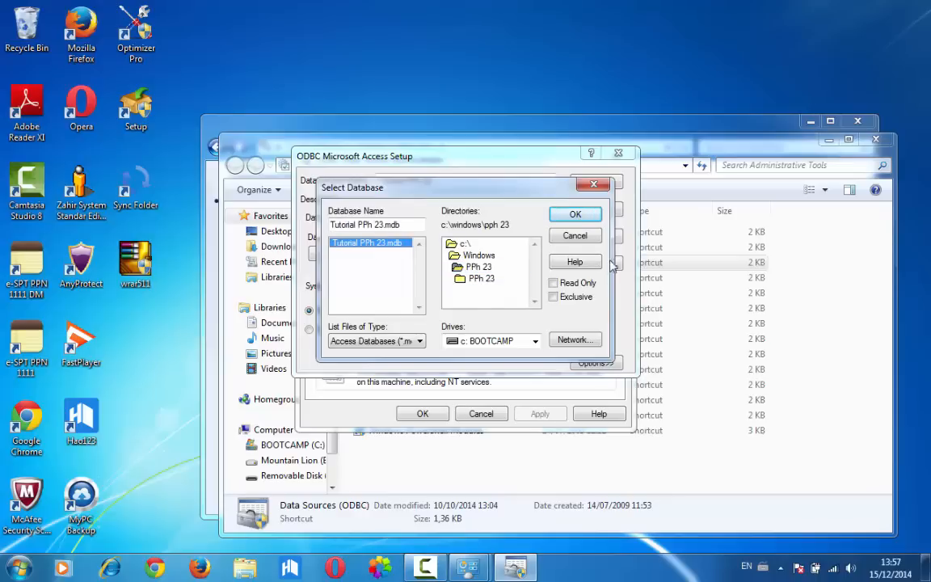
pyautogui.click(575, 213)
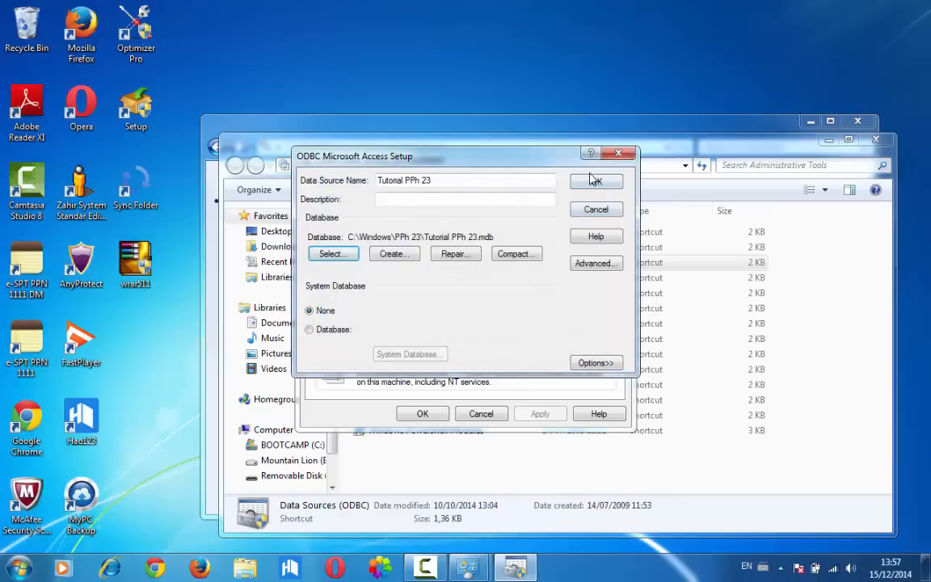
pyautogui.click(595, 180)
# Close the ODBC Data Source Administrator and the open Control Panel windows
pyautogui.click(624, 165)
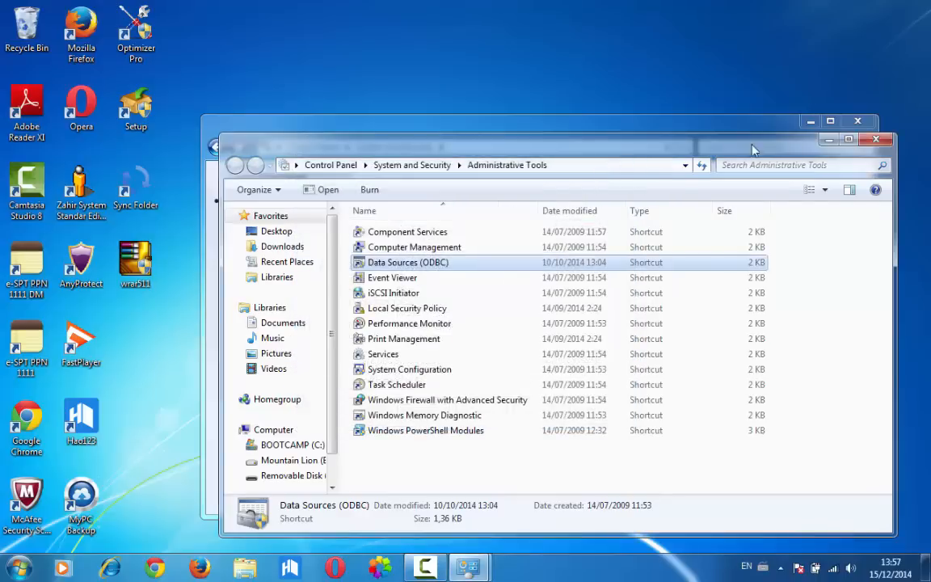
pyautogui.click(874, 137)
pyautogui.moveTo(873, 136); pyautogui.dragTo(855, 125)
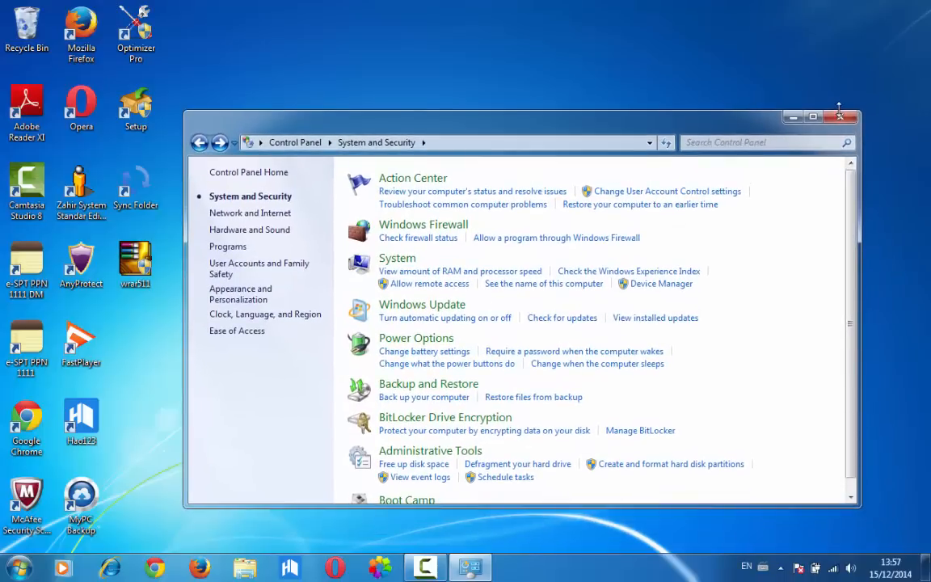
pyautogui.moveTo(839, 108); pyautogui.dragTo(839, 112)
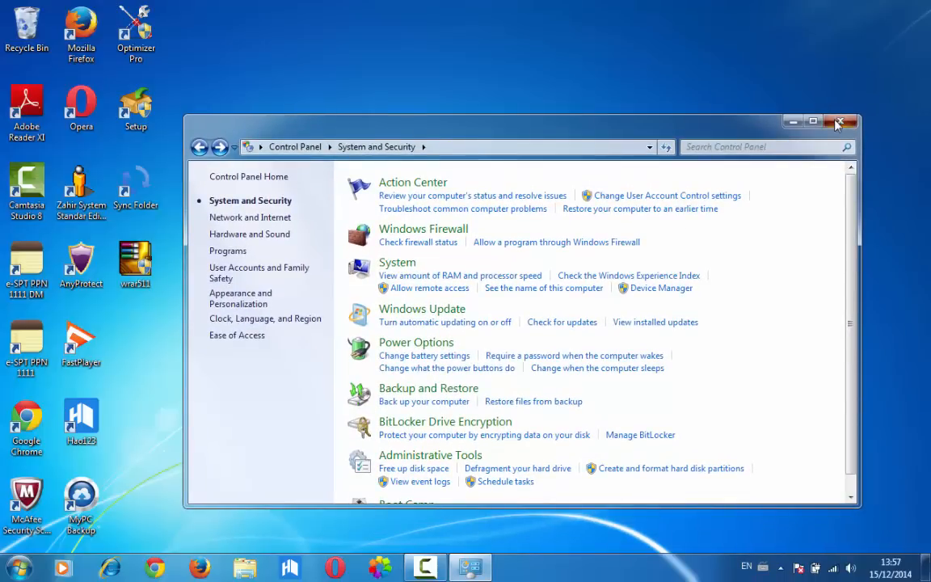
pyautogui.click(837, 121)
# Search the computer for espt, launch eSPT PPh Masa Pasal 23-26 and dismiss its database connection dialog
pyautogui.press('super')
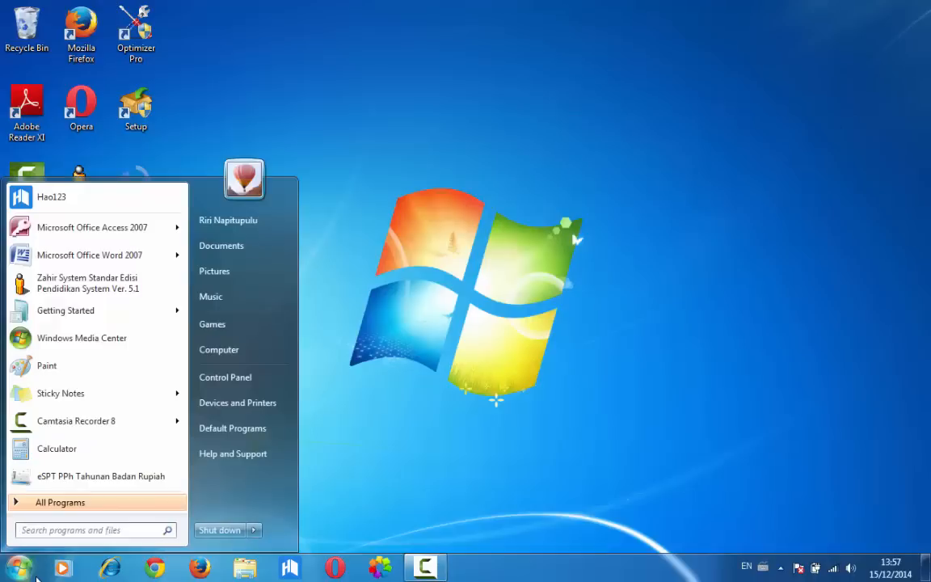
pyautogui.write('espt')
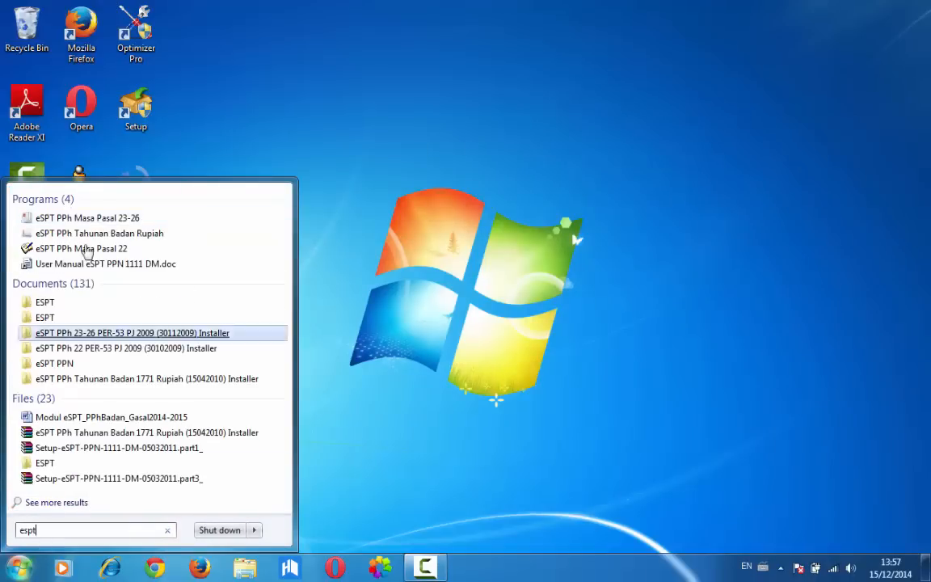
pyautogui.click(84, 220)
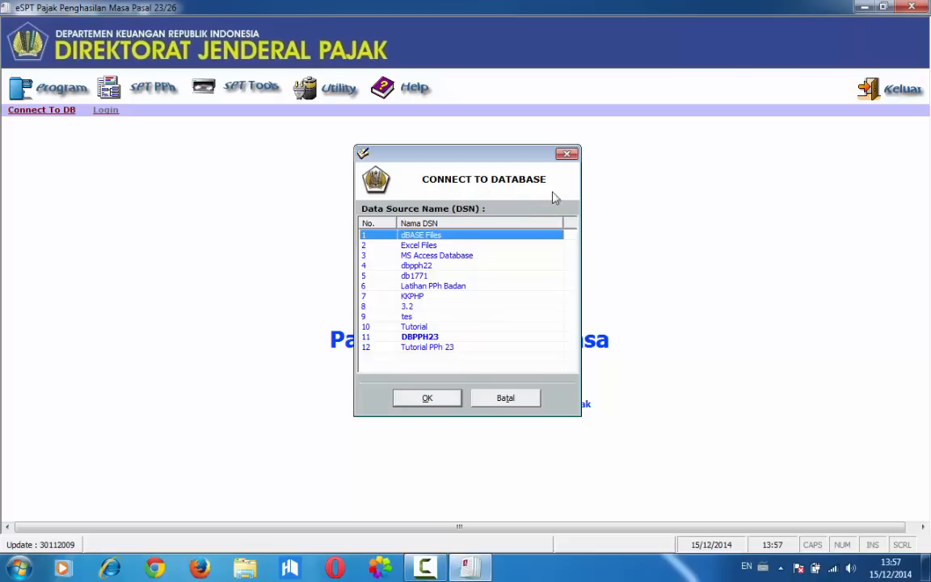
pyautogui.click(566, 154)
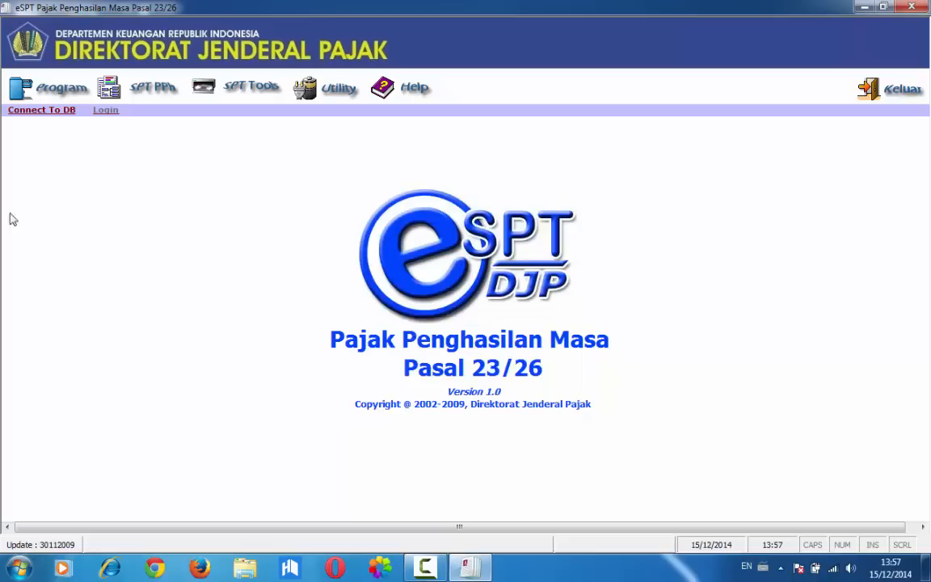
# Connect the program to the Tutorial PPh 23 data source
pyautogui.click(51, 118)
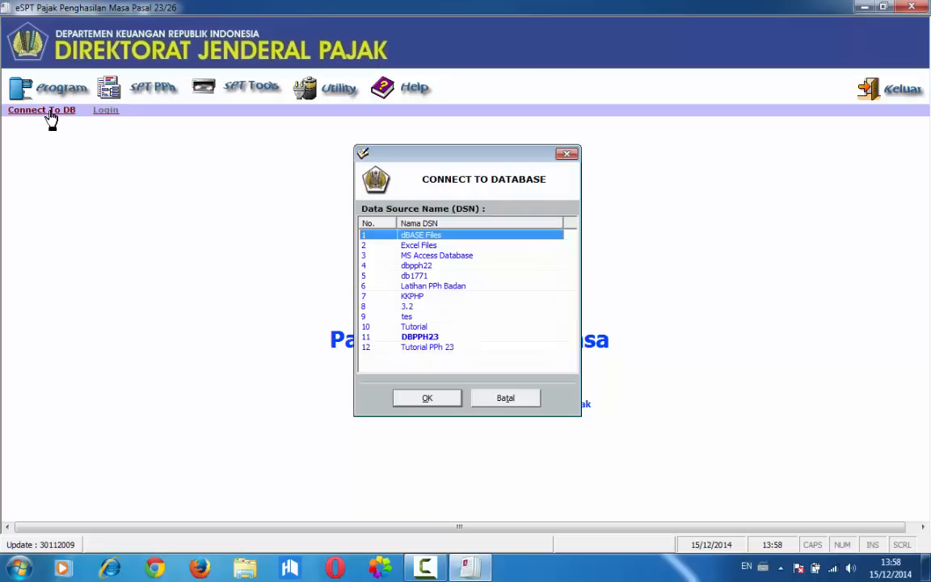
pyautogui.click(440, 347)
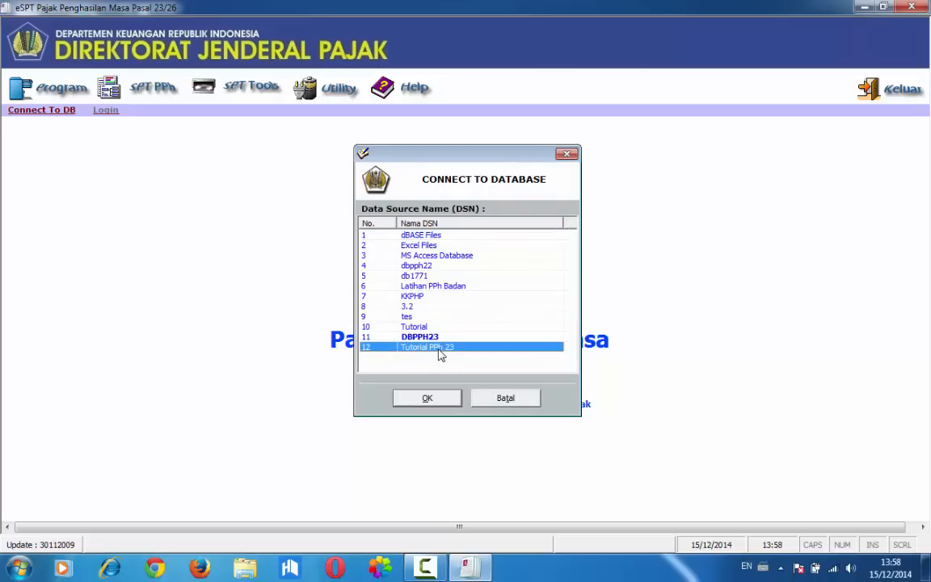
pyautogui.click(443, 399)
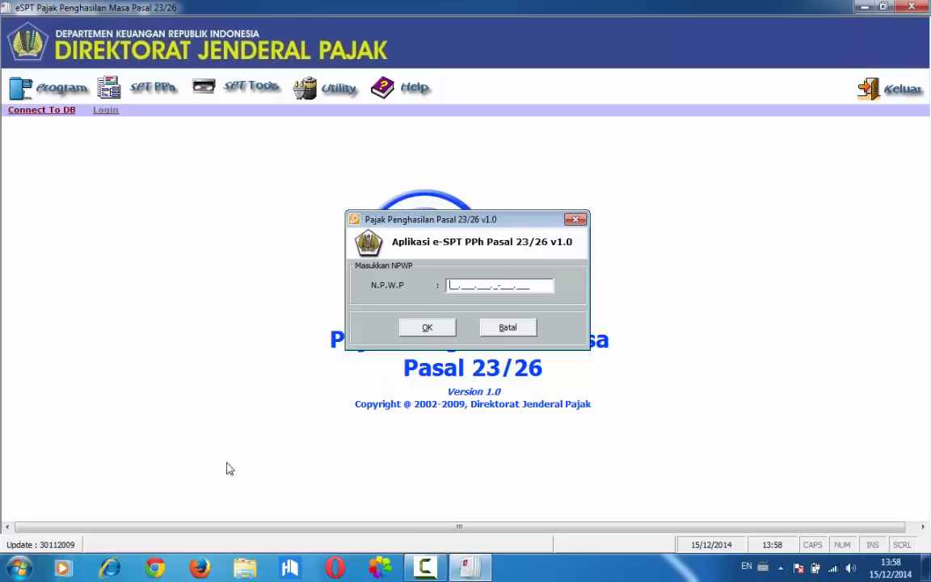
# Open the Modul 3 PPh 23 document from C:\Windows\PPh 23 in Adobe Reader and view it at 100% zoom
pyautogui.click(17, 568)
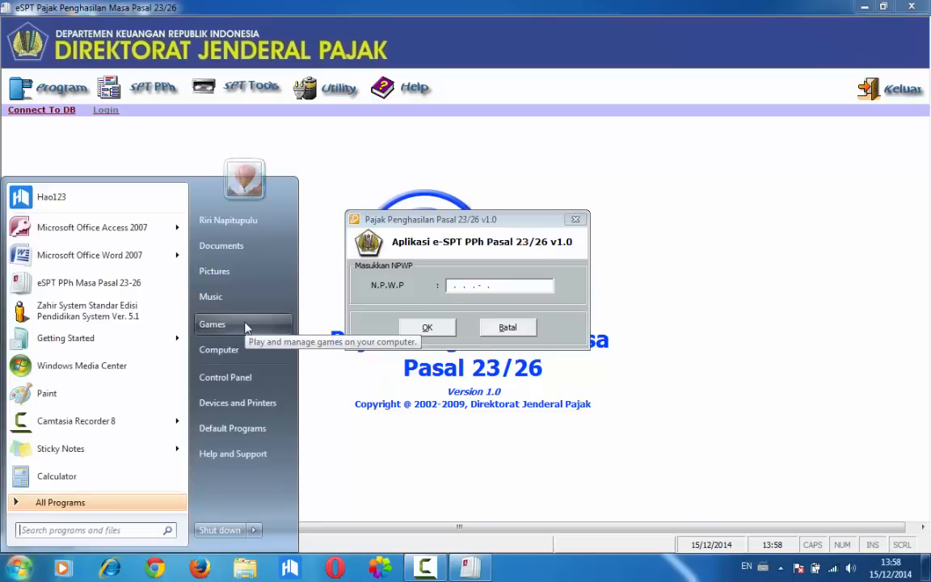
pyautogui.click(247, 353)
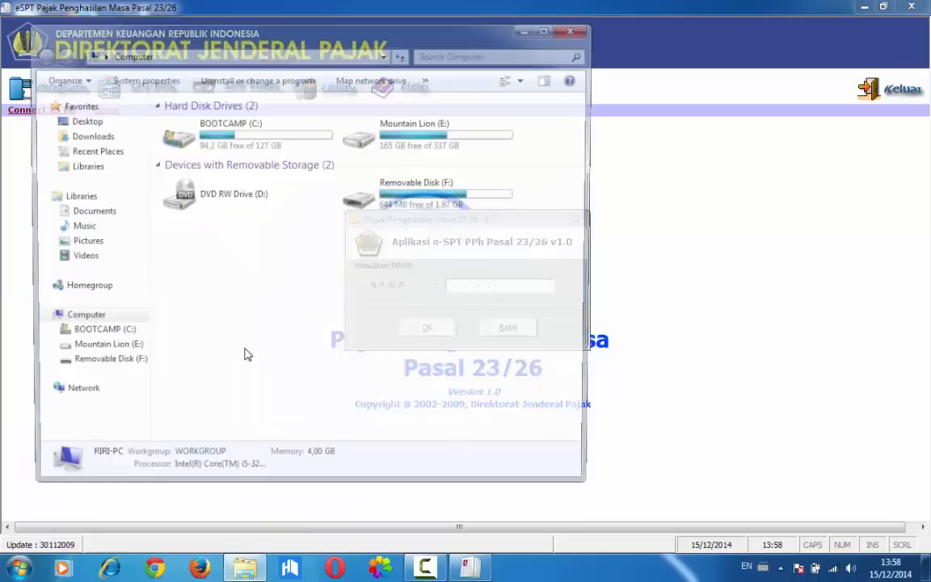
pyautogui.doubleClick(262, 138)
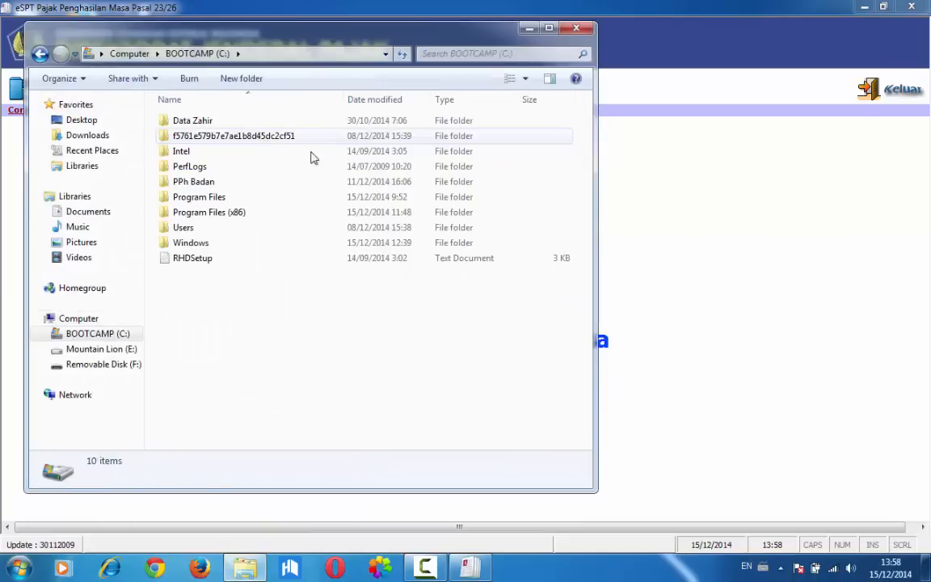
pyautogui.doubleClick(246, 243)
pyautogui.press('p')
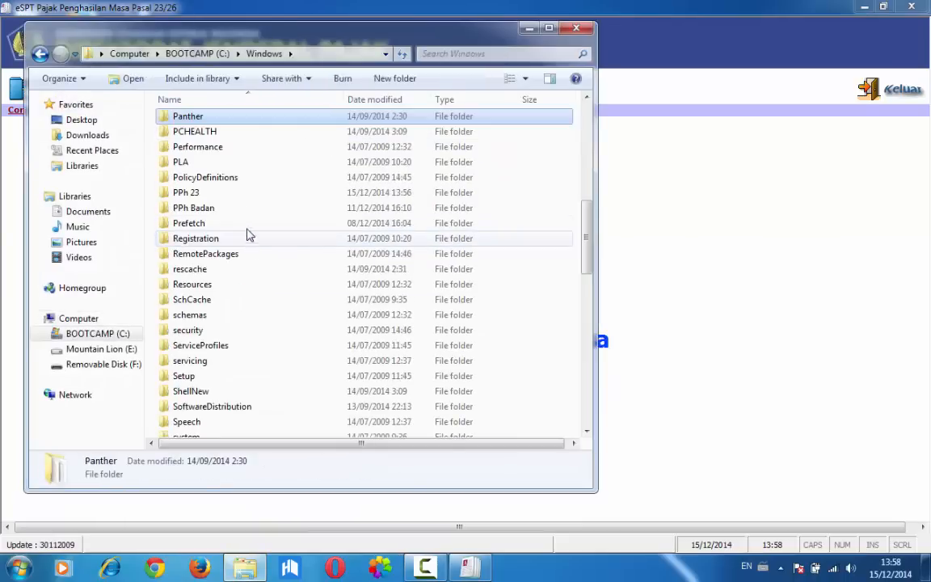
pyautogui.doubleClick(201, 197)
pyautogui.rightClick(193, 139)
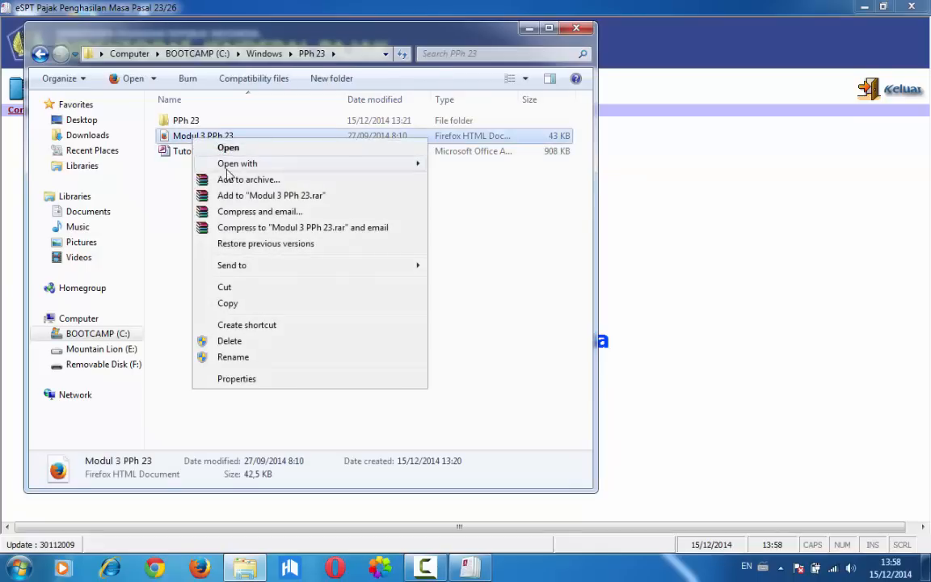
pyautogui.moveTo(233, 159)
pyautogui.click(440, 166)
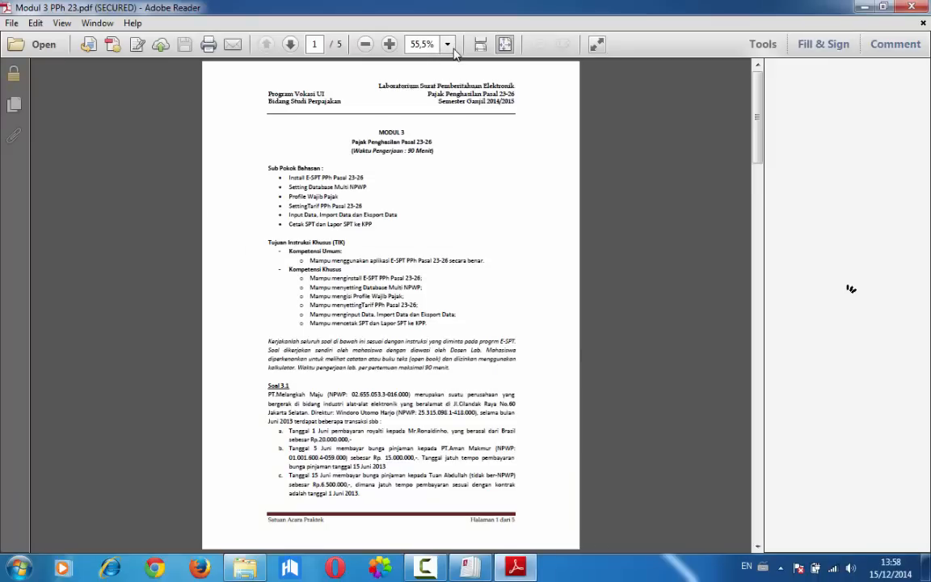
pyautogui.click(447, 45)
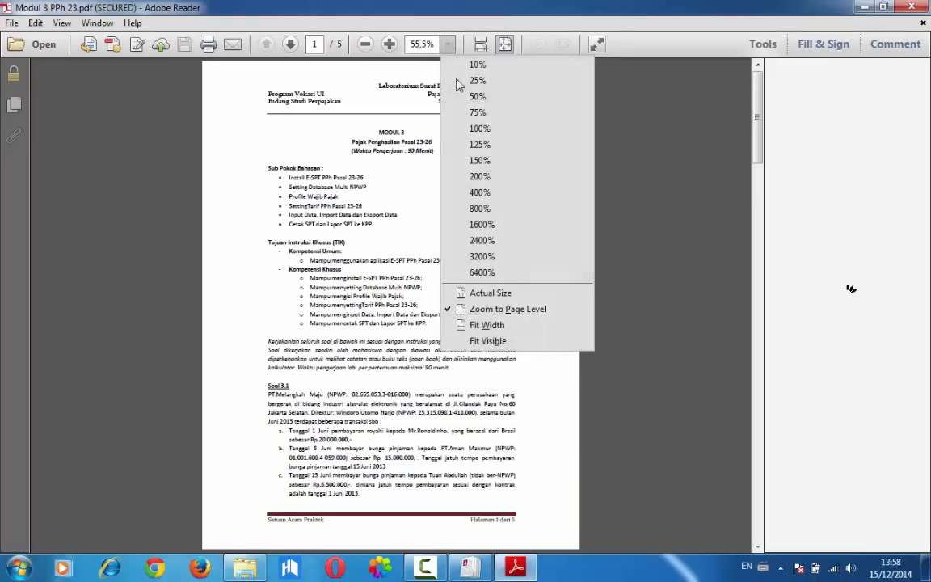
pyautogui.click(472, 128)
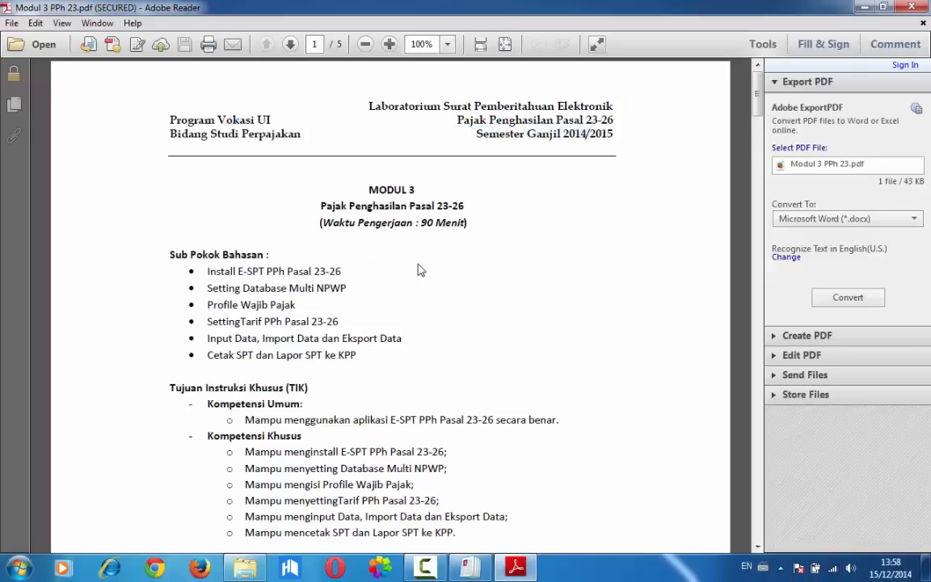
# Find Soal 3.2 in the Modul 3 PPh 23 document and read its taxpayer details
pyautogui.scroll(-20, 419, 270)
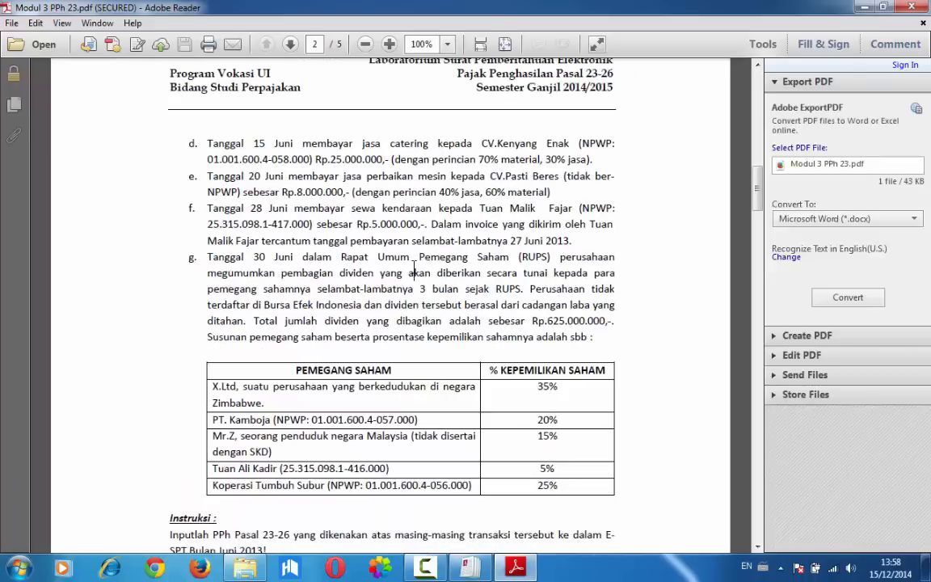
pyautogui.scroll(-14, 413, 266)
pyautogui.scroll(10, 412, 268)
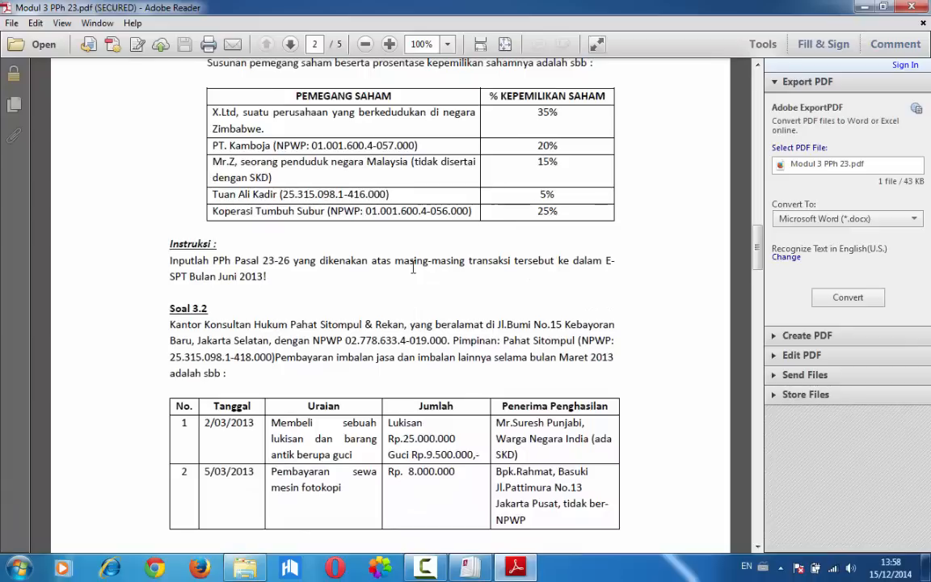
pyautogui.moveTo(414, 260); pyautogui.dragTo(203, 340)
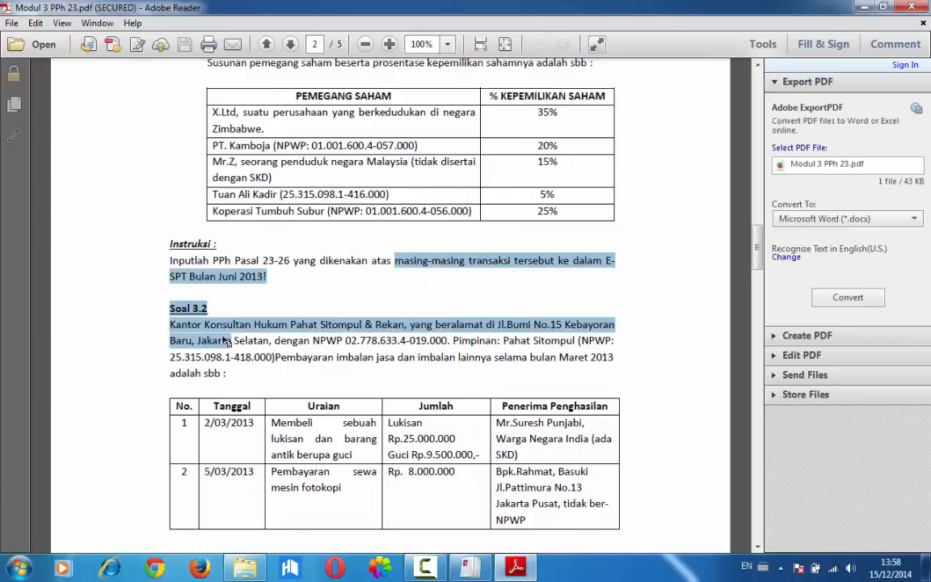
pyautogui.click(249, 323)
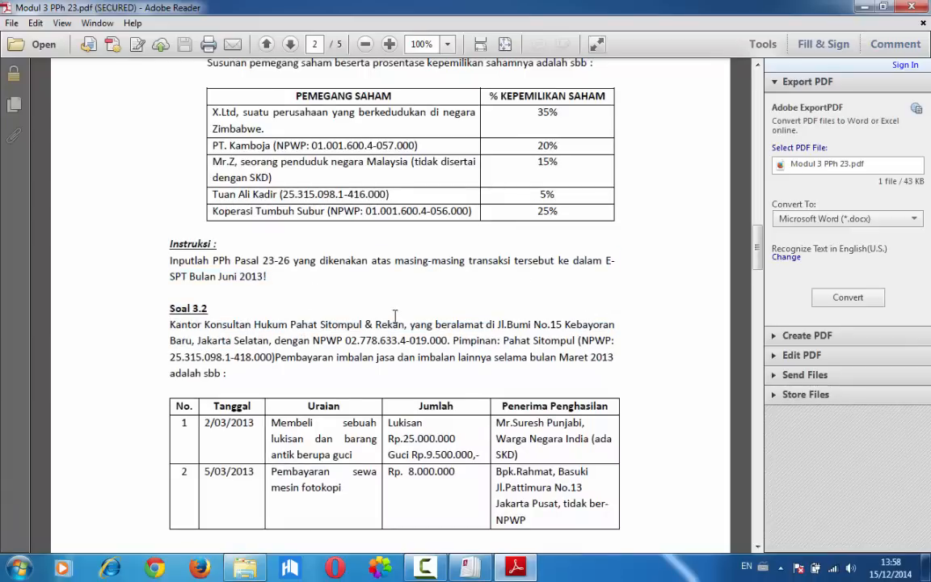
pyautogui.click(216, 311)
# Switch to eSPT PPh Masa Pasal 23/26 and register the taxpayer's NPWP from Soal 3.2
pyautogui.click(498, 570)
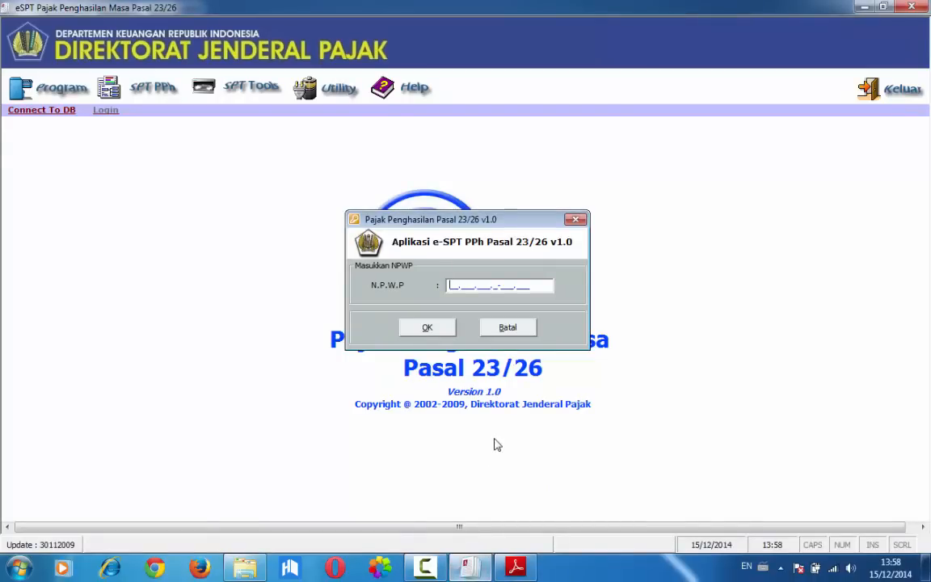
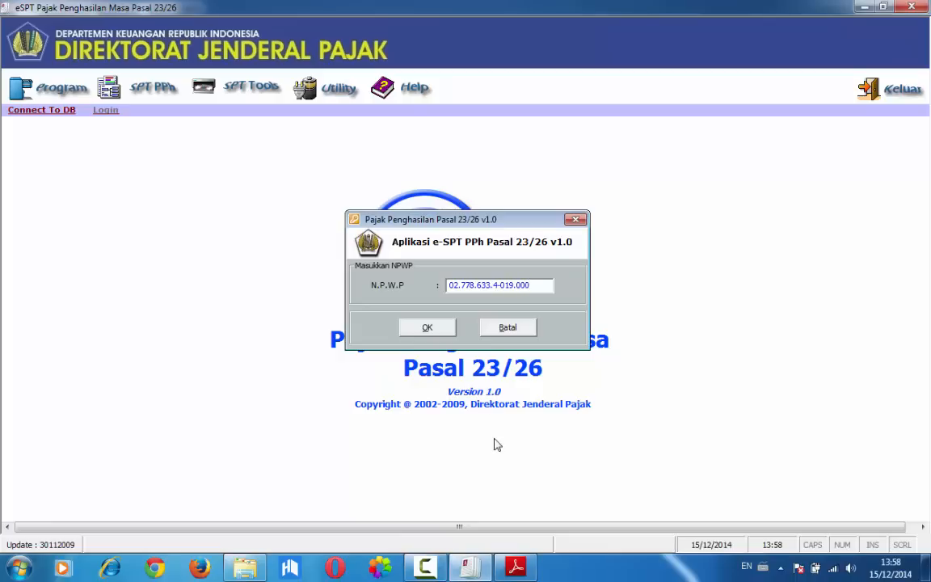
pyautogui.click(427, 327)
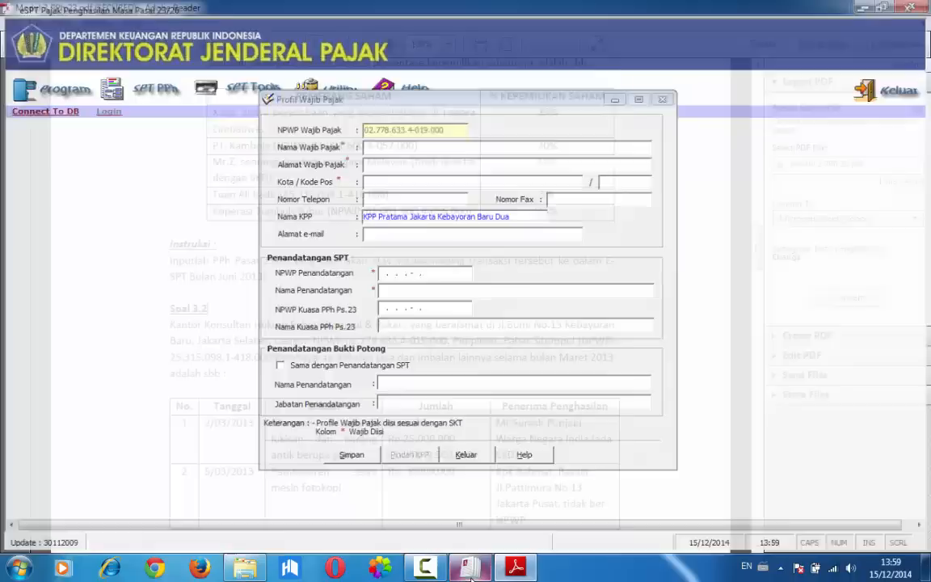
pyautogui.click(515, 567)
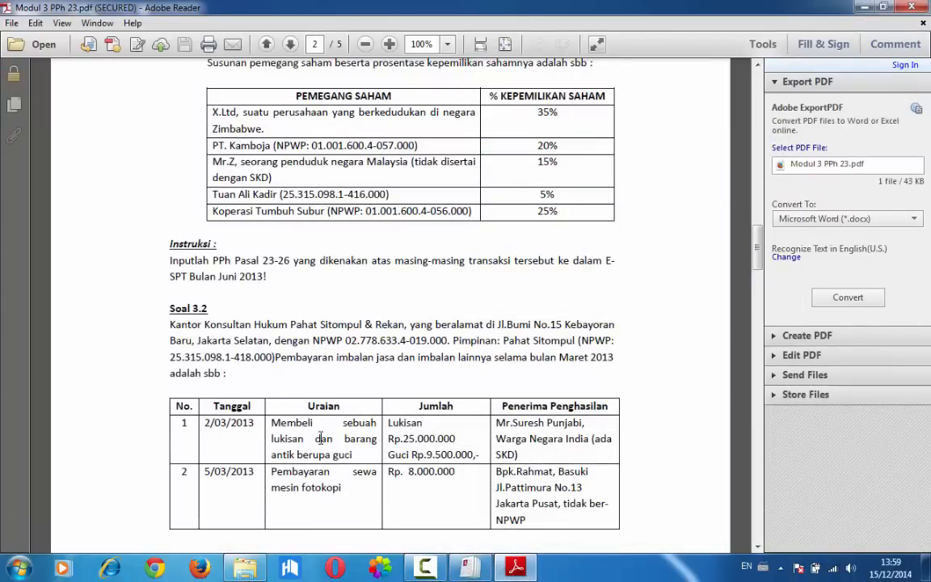
pyautogui.click(469, 568)
pyautogui.write('Ka')
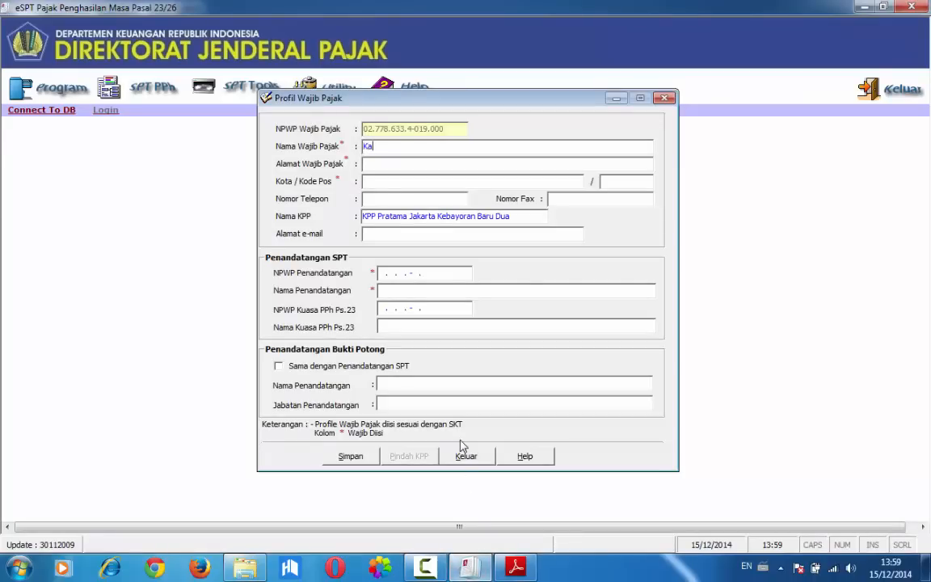
pyautogui.write('ntor Konsultan Hukup Paj')
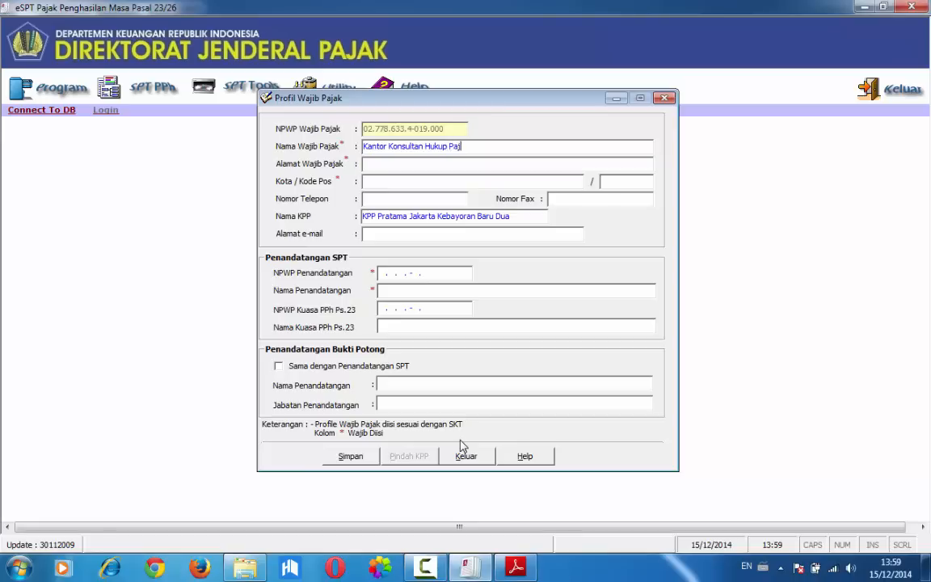
pyautogui.press('BackSpace')
pyautogui.write('hat Sitompul')
pyautogui.click(507, 148)
pyautogui.hotkey('ctrl', 'a')
pyautogui.press('Delete')
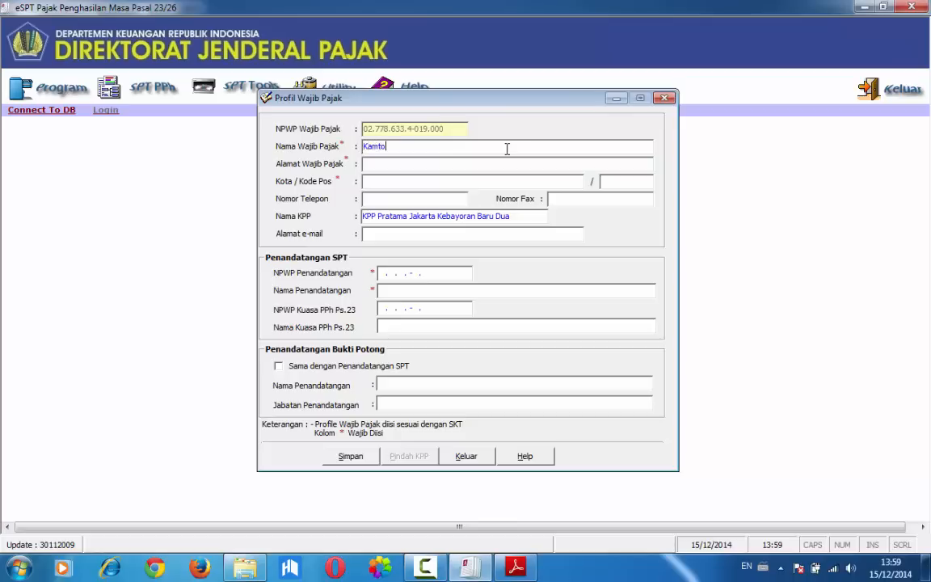
# Enter the law consultancy's full name as the Nama Wajib Pajak in the taxpayer profile
pyautogui.write('Kantor Konsultan Hukum Paham S')
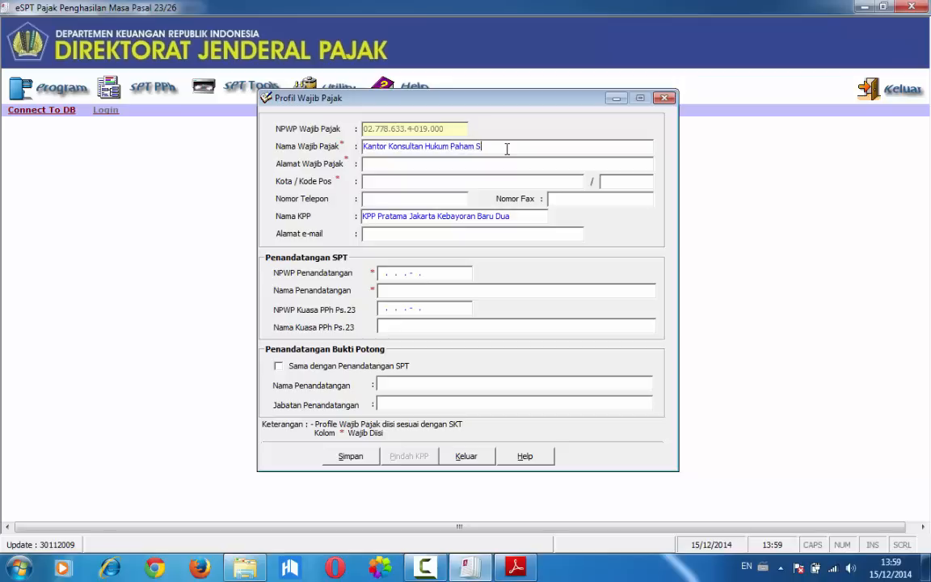
pyautogui.write('itompul & Rekan')
# Check the address in Soal 3.2, fill in the taxpayer's address in the eSPT profile and set the city to Jakarta
pyautogui.click(468, 566)
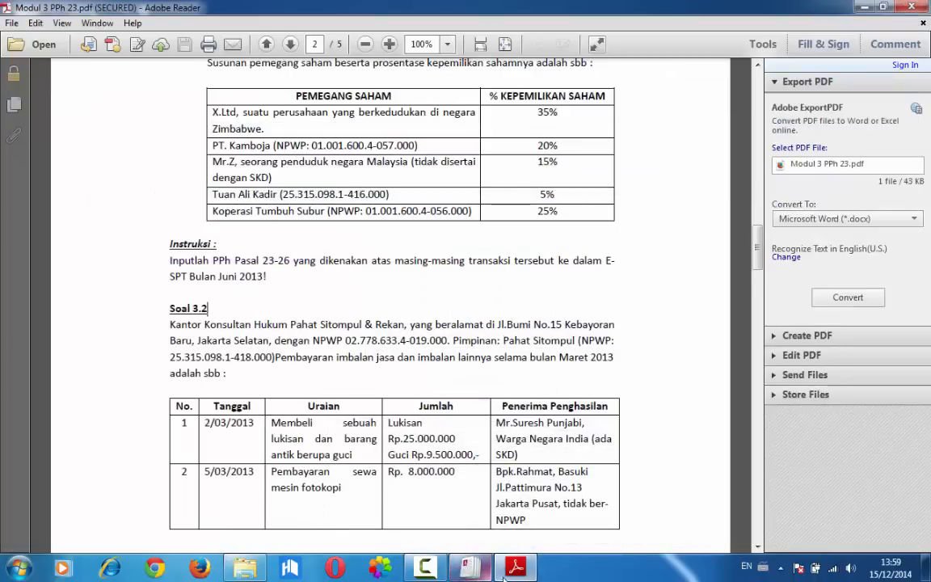
pyautogui.click(467, 569)
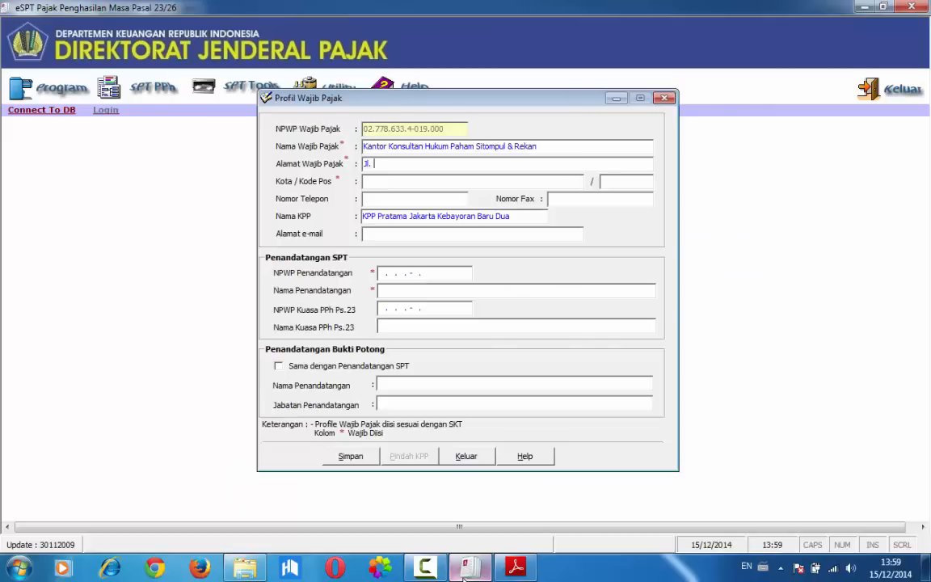
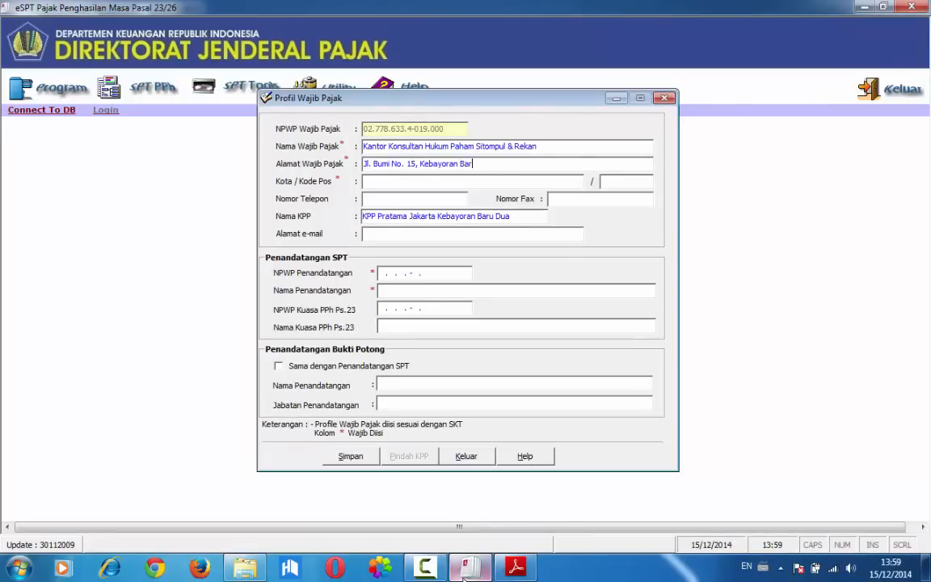
pyautogui.press('Tab')
pyautogui.write('Jaka')
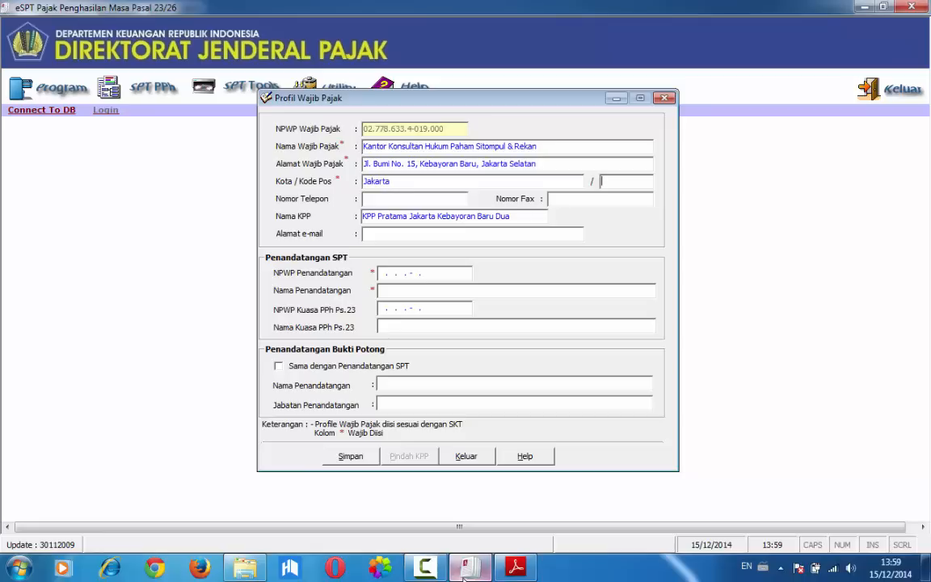
# Fill in the taxpayer's postal code and leave the telephone and fax numbers empty
pyautogui.click(477, 541)
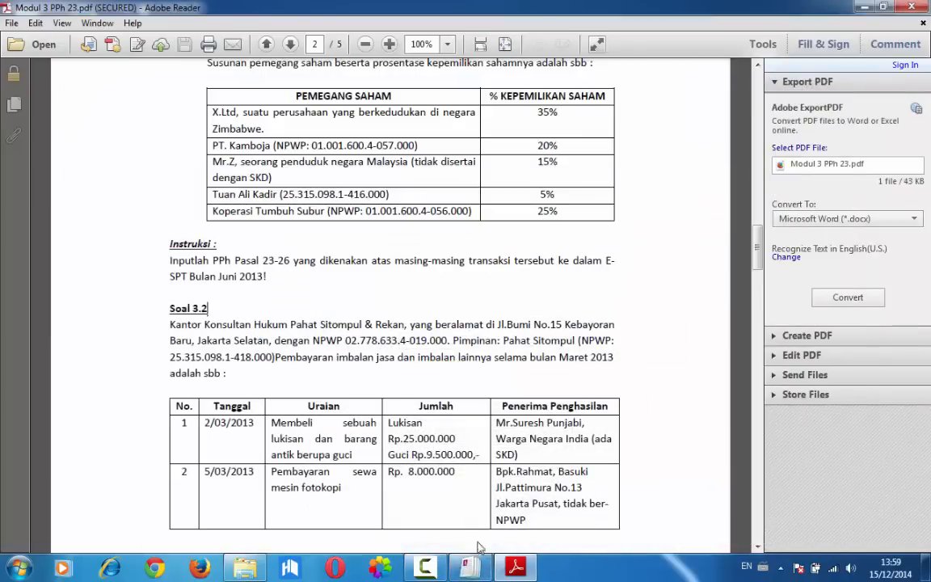
pyautogui.click(467, 570)
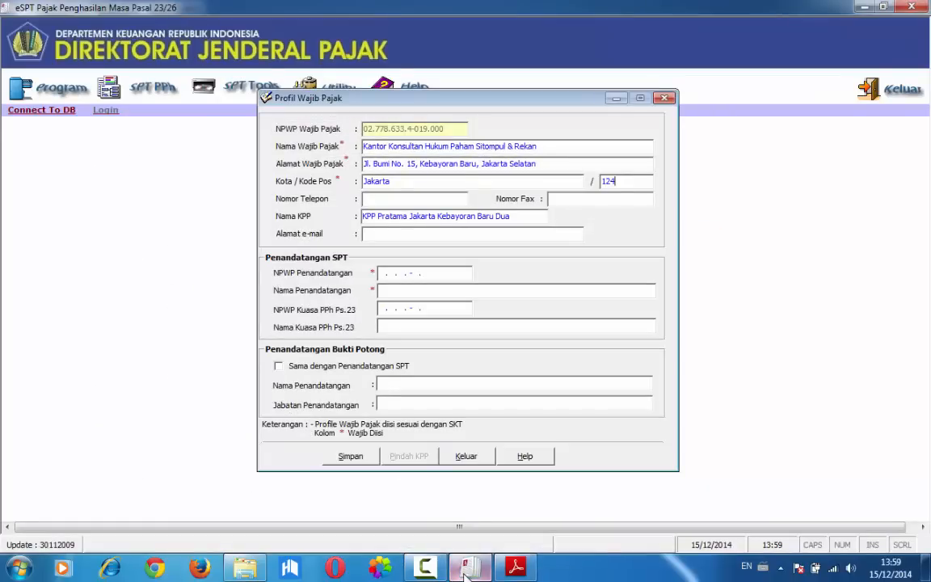
pyautogui.write('12345')
pyautogui.press('Tab')
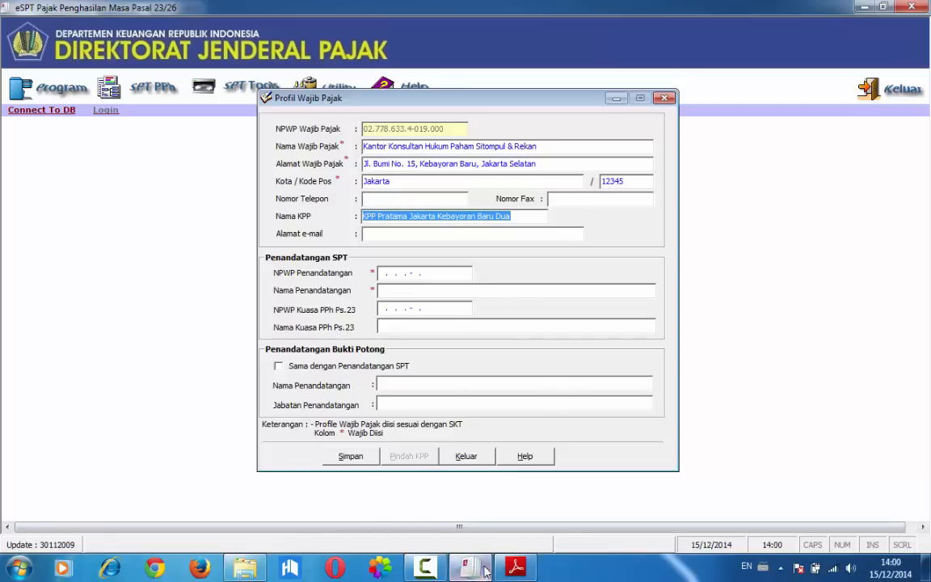
# Enter the NPWP and full name of the firm's leader from Soal 3.2 as the SPT signatory
pyautogui.moveTo(483, 572)
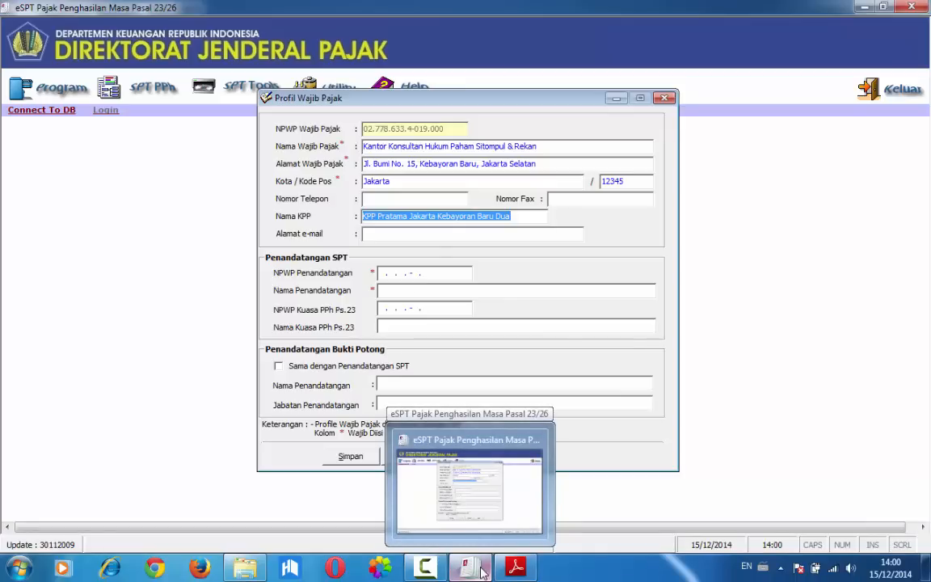
pyautogui.click(386, 273)
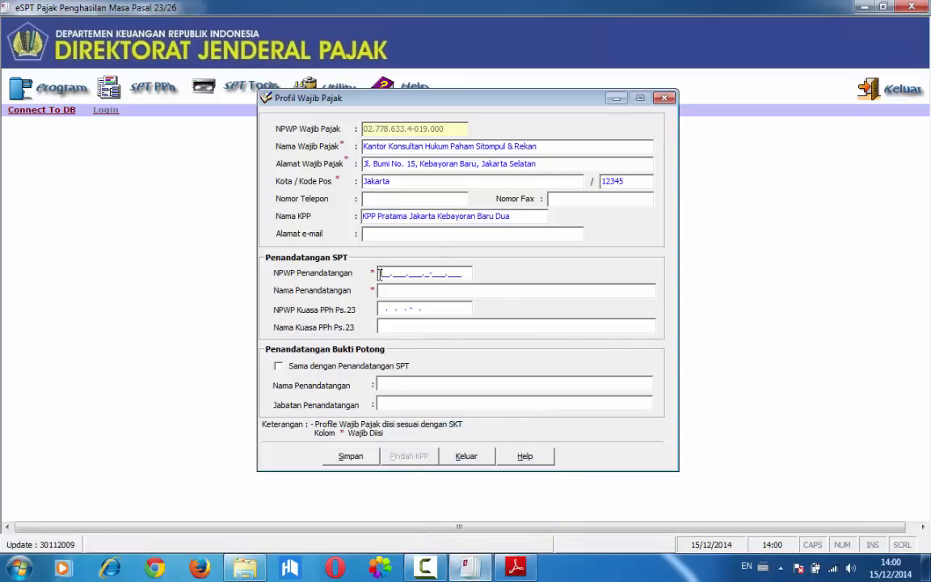
pyautogui.click(458, 570)
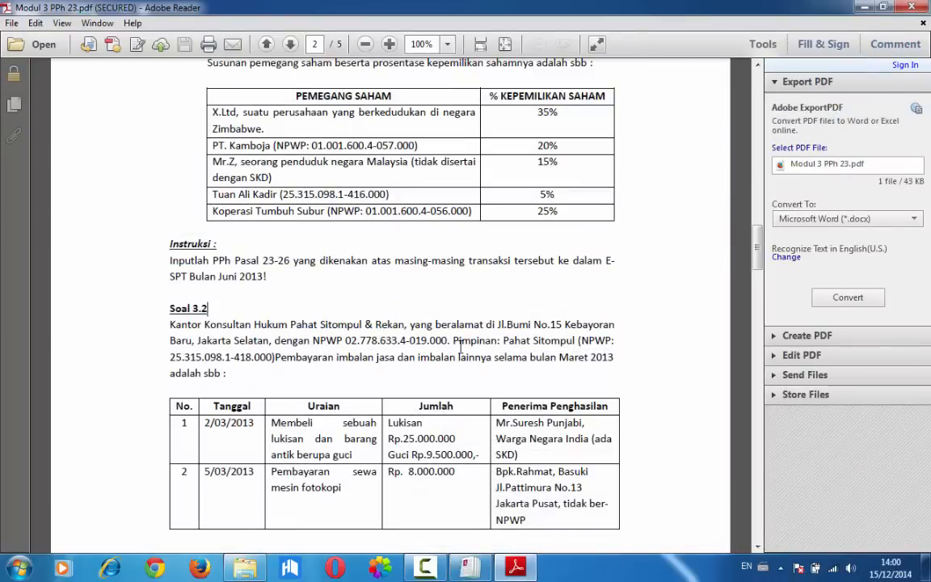
pyautogui.click(482, 571)
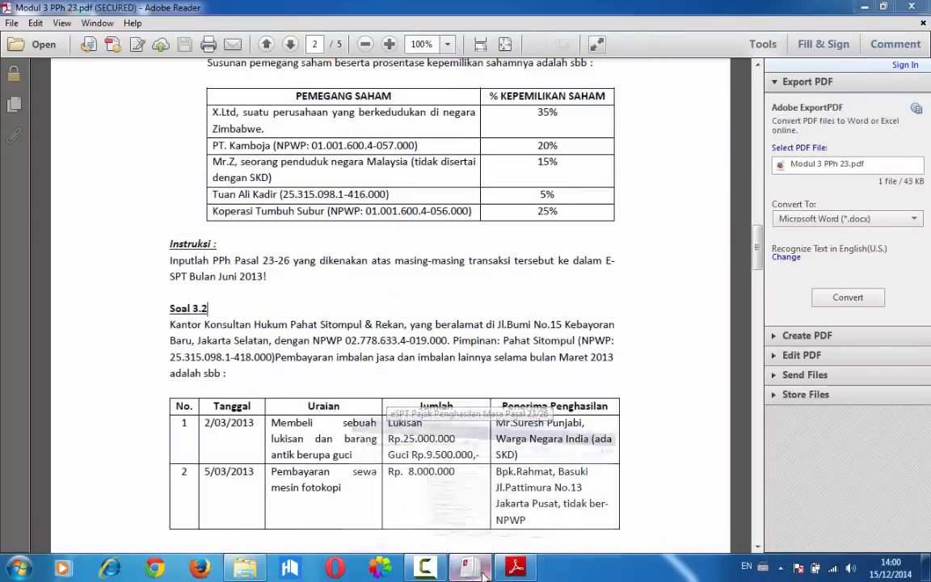
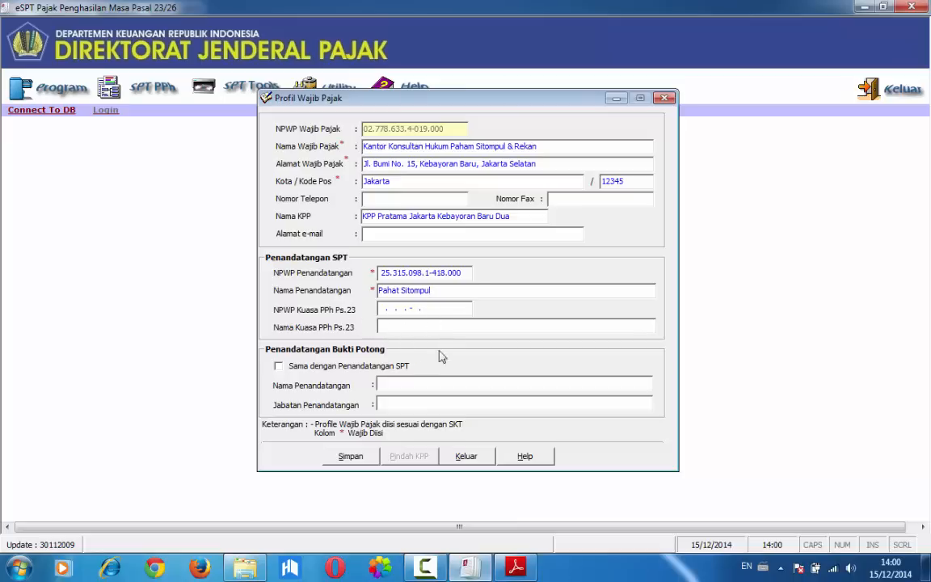
# Use the SPT signatory for the Bukti Potong too, with the position Pimpinan, and save the taxpayer profile
pyautogui.click(279, 366)
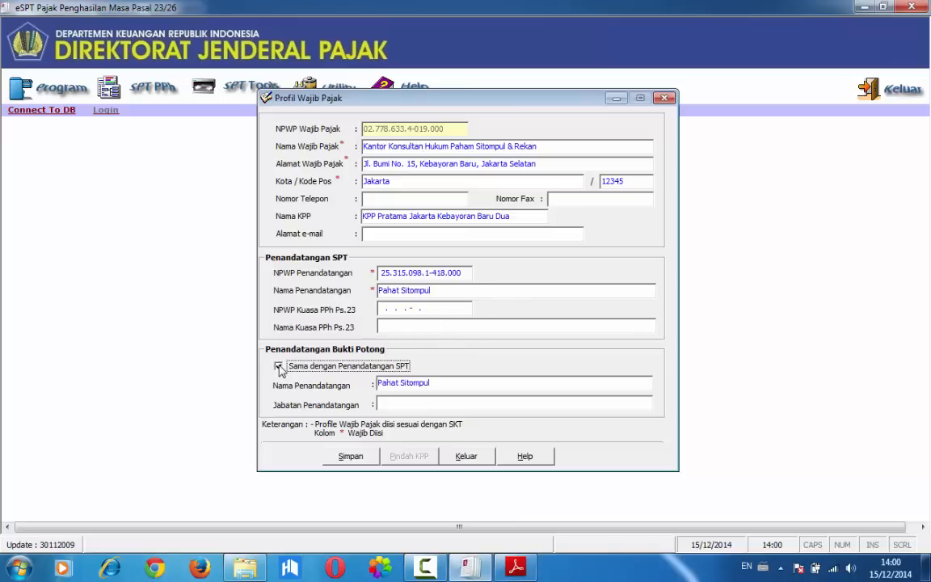
pyautogui.click(395, 402)
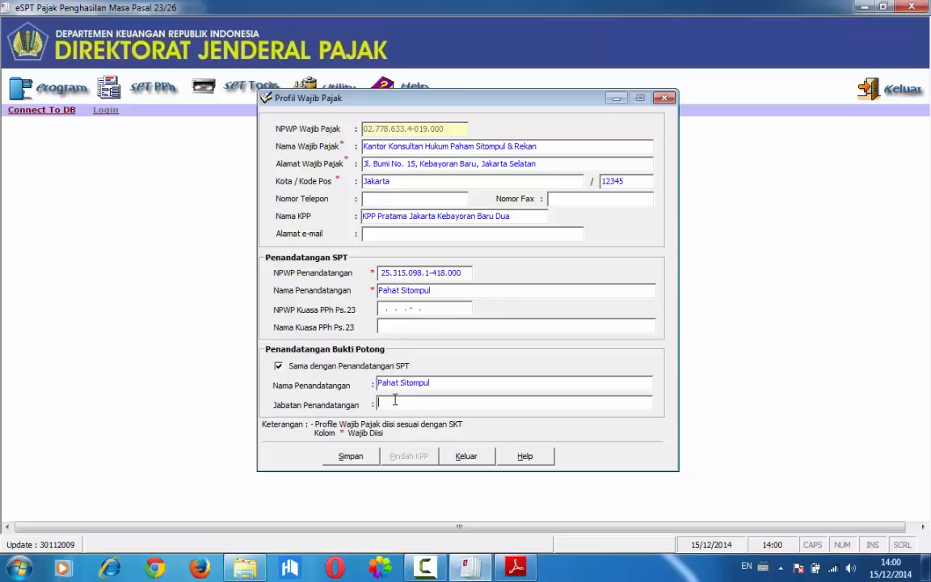
pyautogui.write('Pimpinan')
pyautogui.click(351, 456)
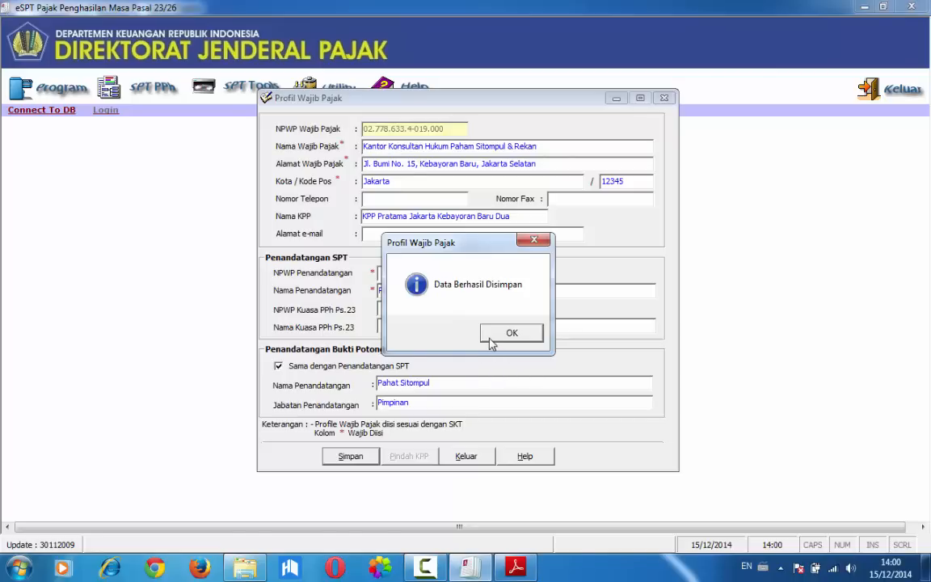
pyautogui.click(491, 344)
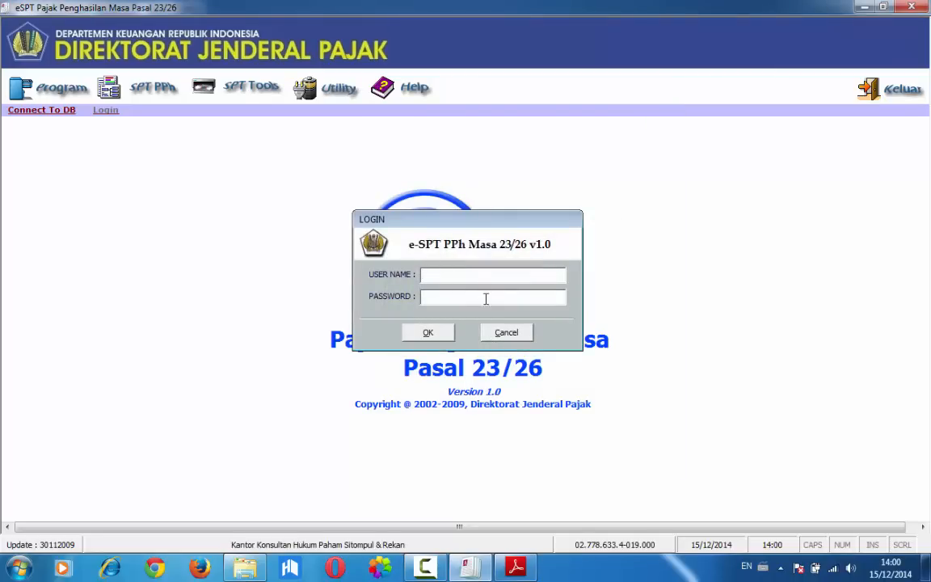
# Log in to e-SPT PPh Masa 23/26 as administrator with the account password
pyautogui.write('administrator')
pyautogui.click(429, 333)
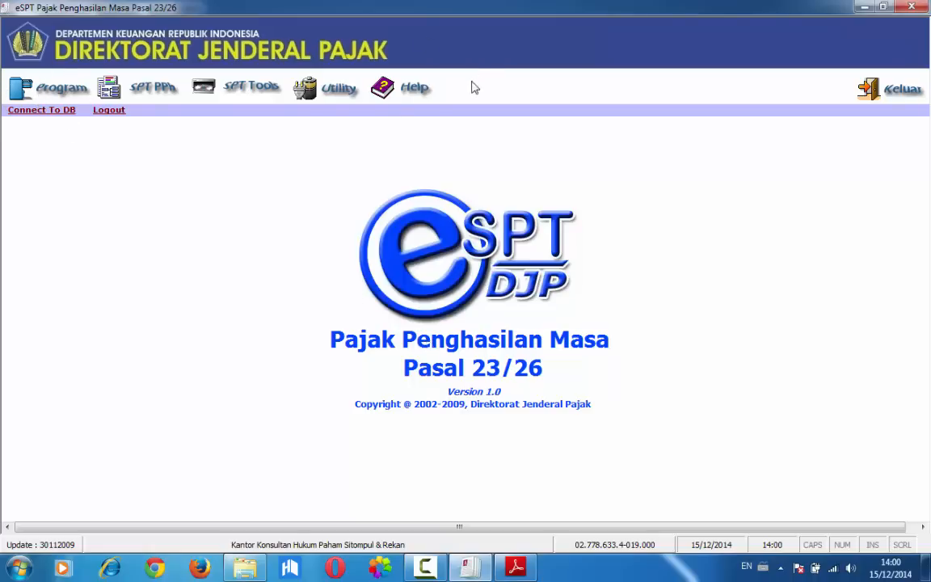
# Start creating a new SPT so that its tax period settings open
pyautogui.click(42, 91)
pyautogui.click(136, 79)
pyautogui.click(71, 98)
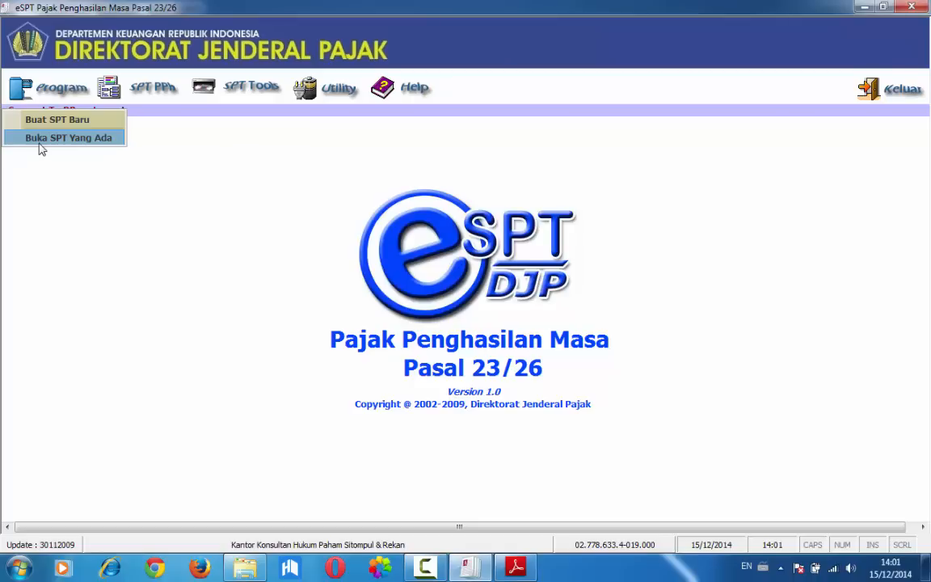
pyautogui.click(38, 115)
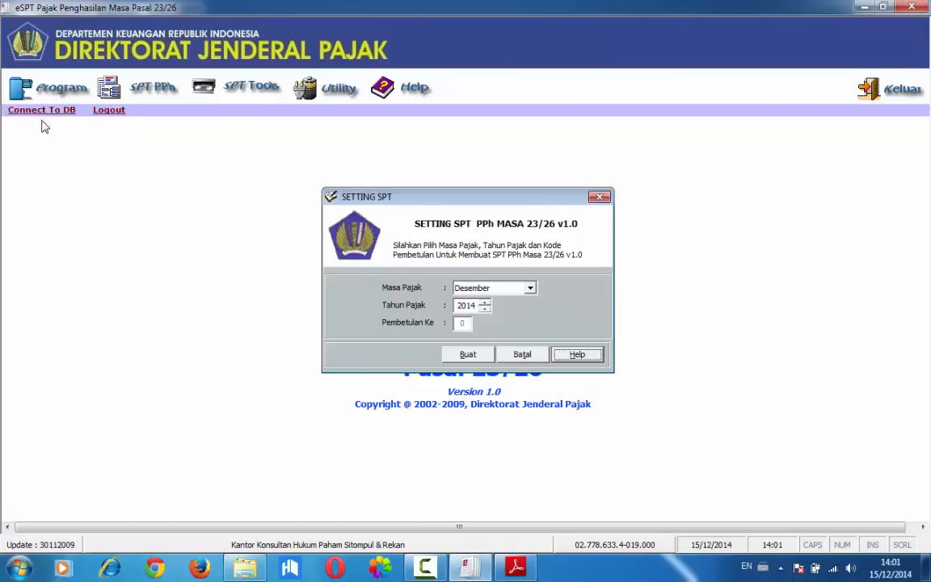
# Check the payment month in Soal 3.2 of the Modul 3 PDF and set the new SPT's Masa Pajak to Maret
pyautogui.click(458, 559)
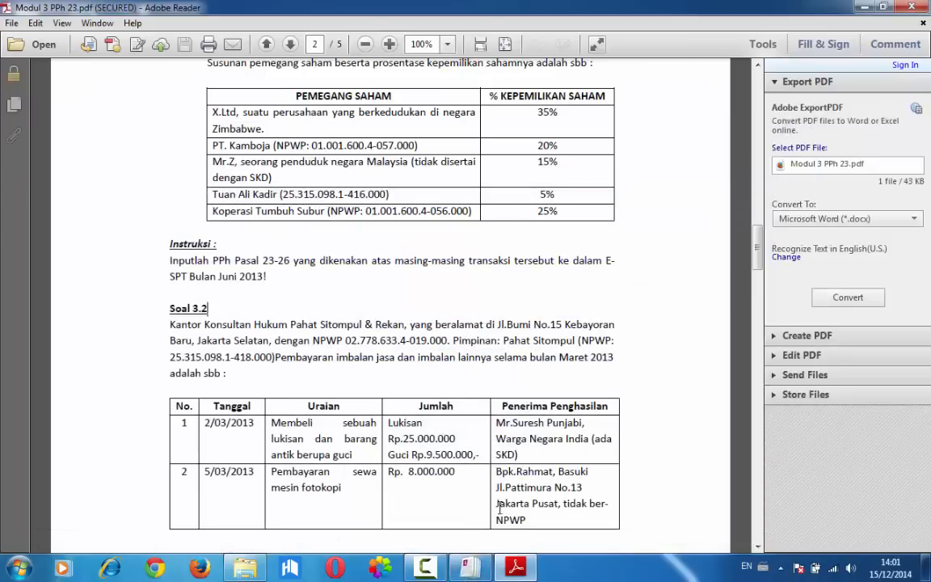
pyautogui.click(464, 573)
pyautogui.click(475, 288)
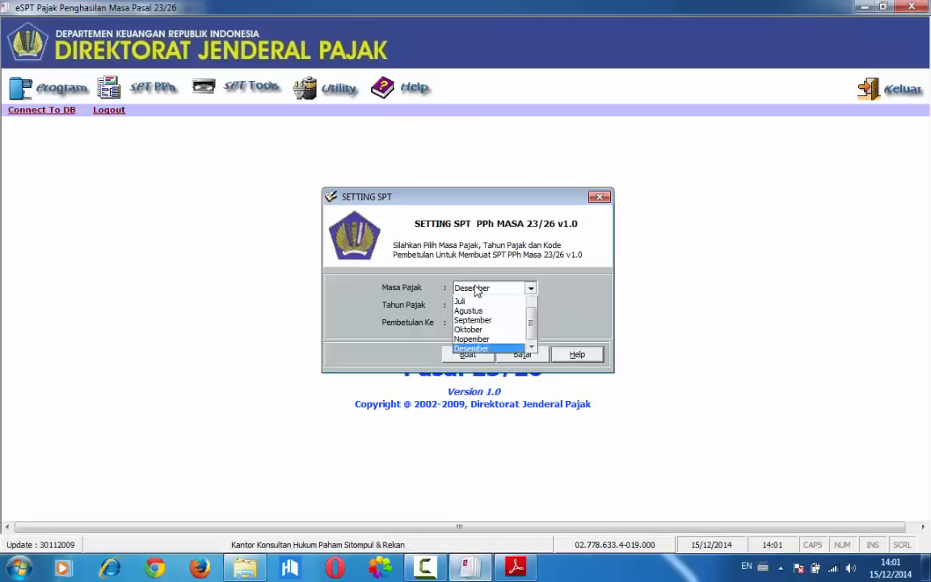
pyautogui.press('Up')
pyautogui.press('Up')
pyautogui.press('Up')
pyautogui.press('Up')
pyautogui.press('Up')
pyautogui.press('Up')
pyautogui.press('Up')
pyautogui.press('Up')
pyautogui.press('Up')
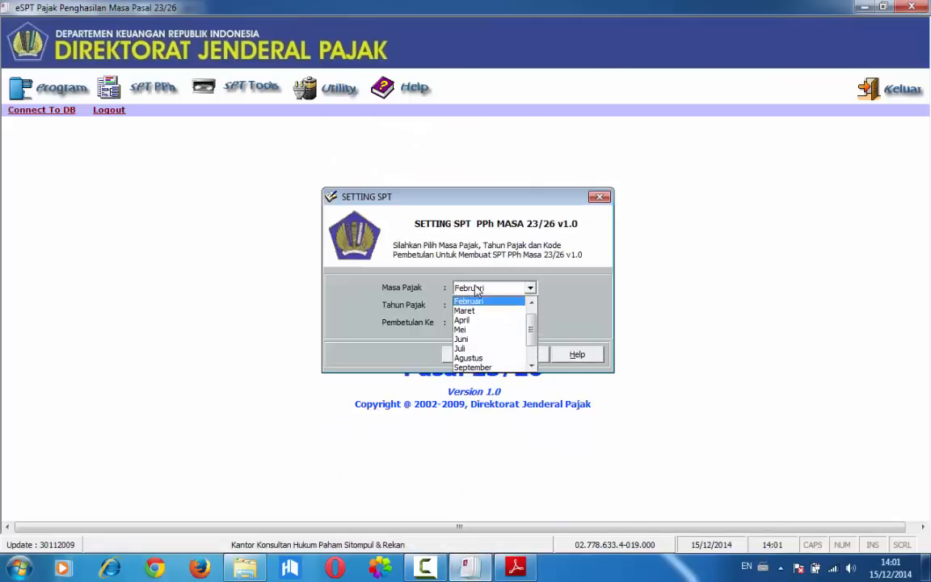
pyautogui.press('Down')
pyautogui.press('Tab')
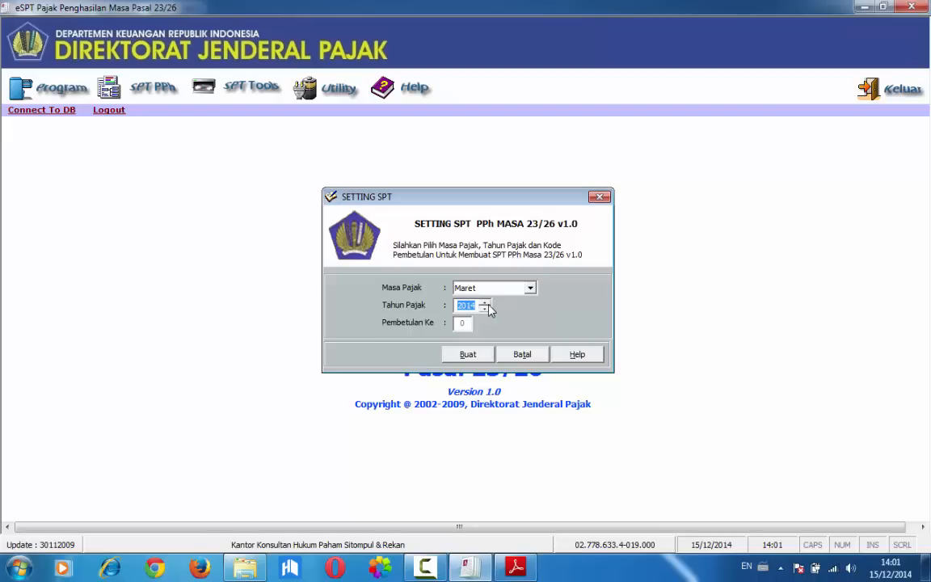
# Set the Tahun Pajak to 2013 and create the SPT with Pembetulan 0
pyautogui.click(485, 303)
pyautogui.click(484, 303)
pyautogui.click(482, 310)
pyautogui.click(482, 309)
pyautogui.click(463, 354)
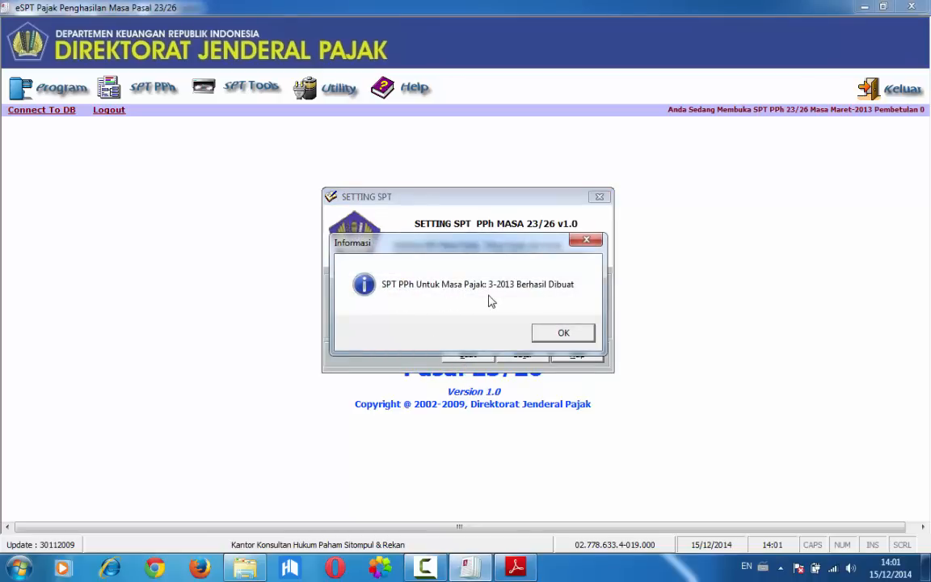
pyautogui.click(555, 332)
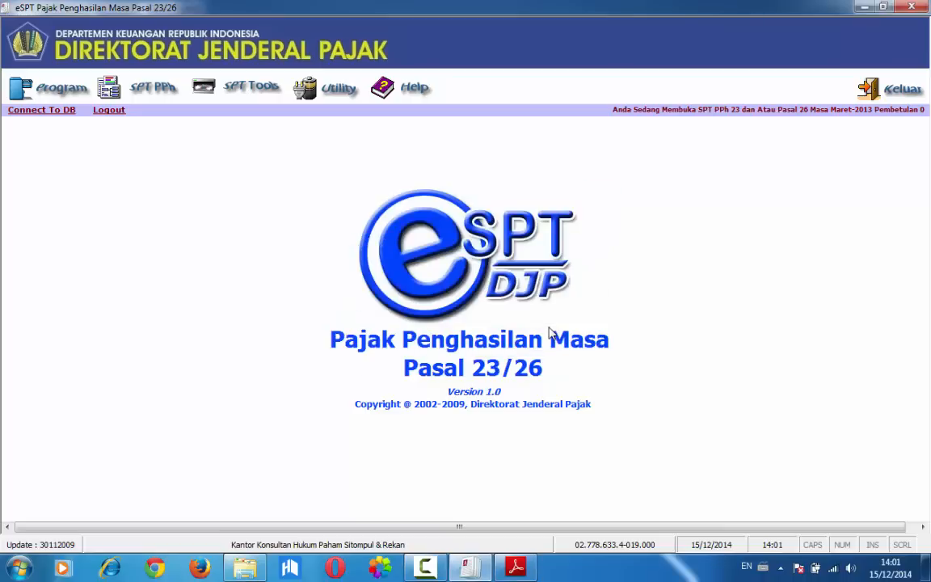
# Open the existing SPT for Maret 2013, Pembetulan 0
pyautogui.click(79, 95)
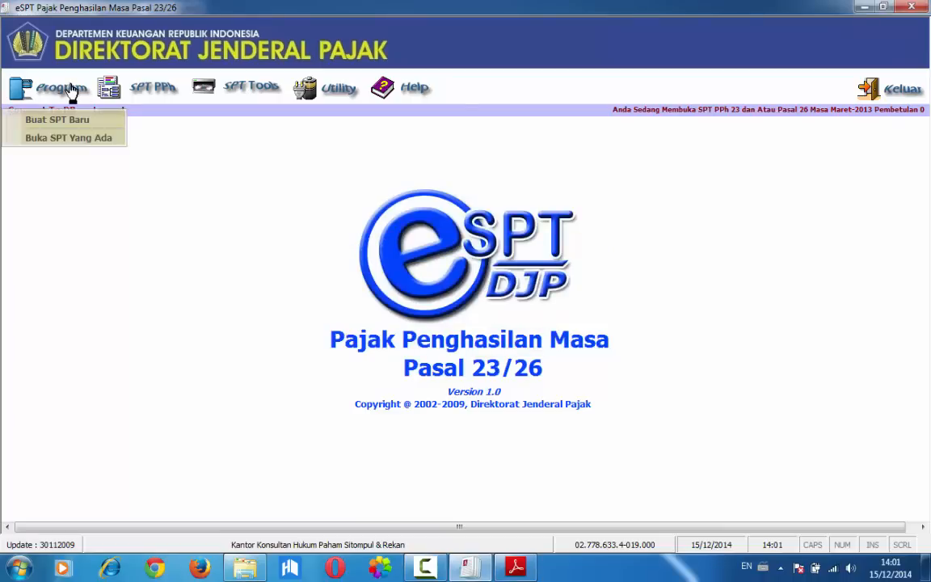
pyautogui.click(51, 139)
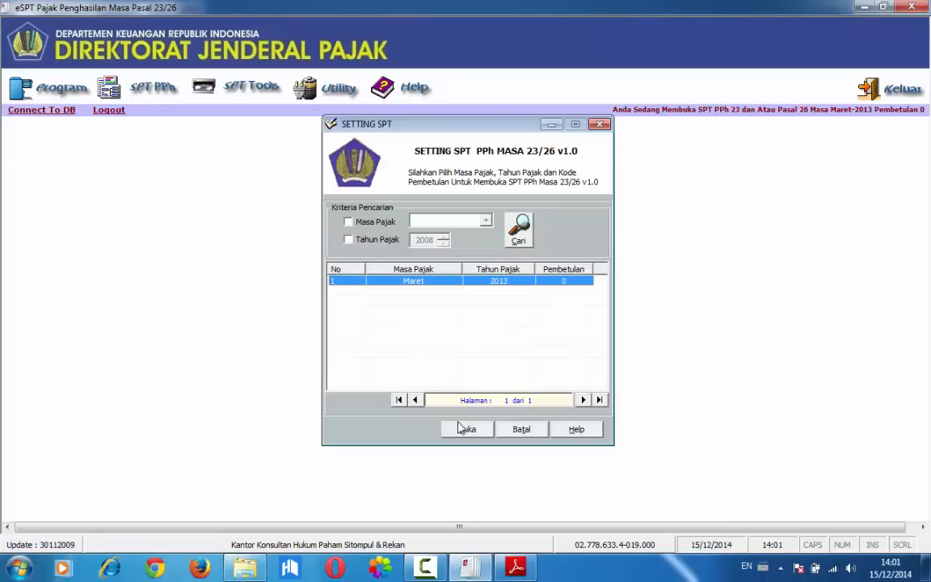
pyautogui.click(461, 430)
pyautogui.click(468, 356)
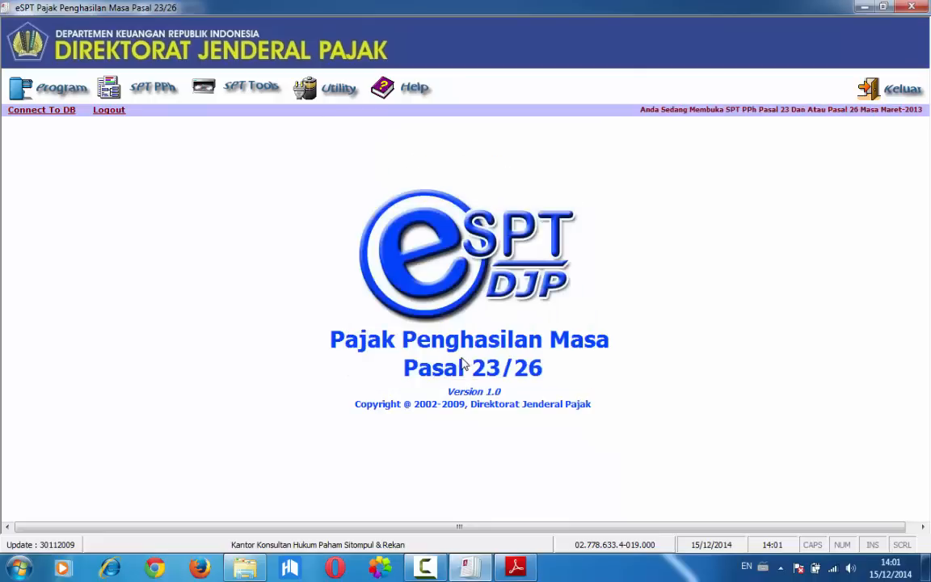
# View the Bukti Potong PPh Pasal 23 form, close it without entering data and keep the program window maximized
pyautogui.click(150, 96)
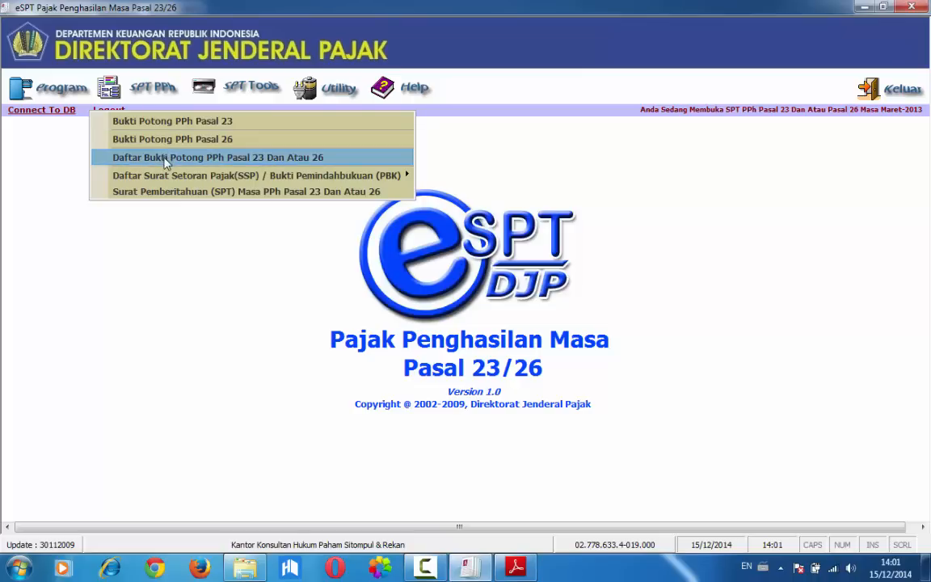
pyautogui.moveTo(171, 177)
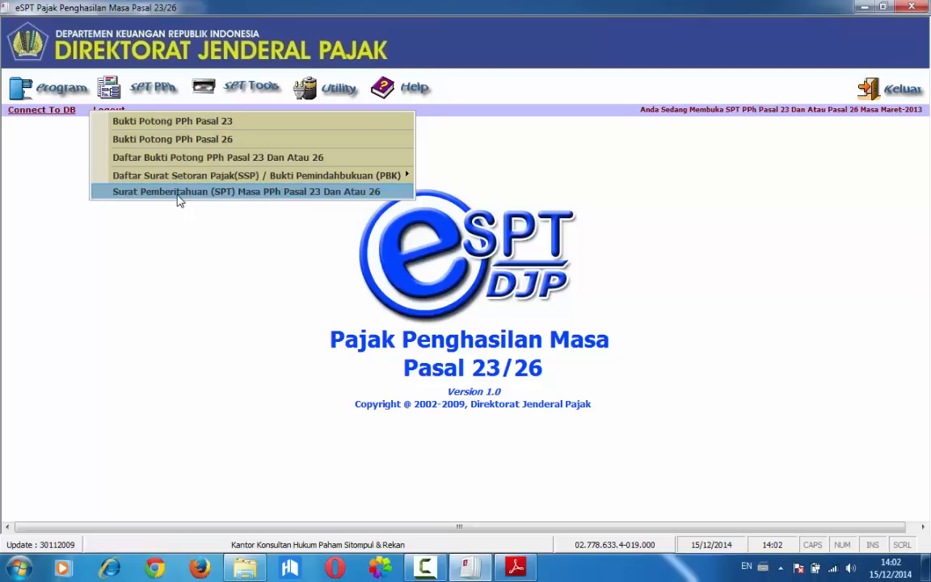
pyautogui.click(167, 123)
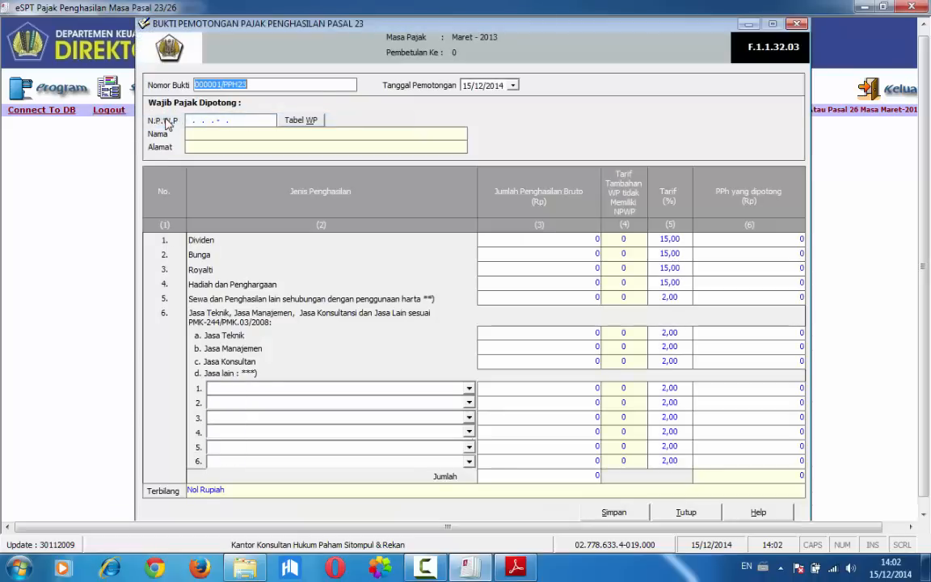
pyautogui.click(796, 23)
pyautogui.moveTo(683, 6); pyautogui.dragTo(602, 47)
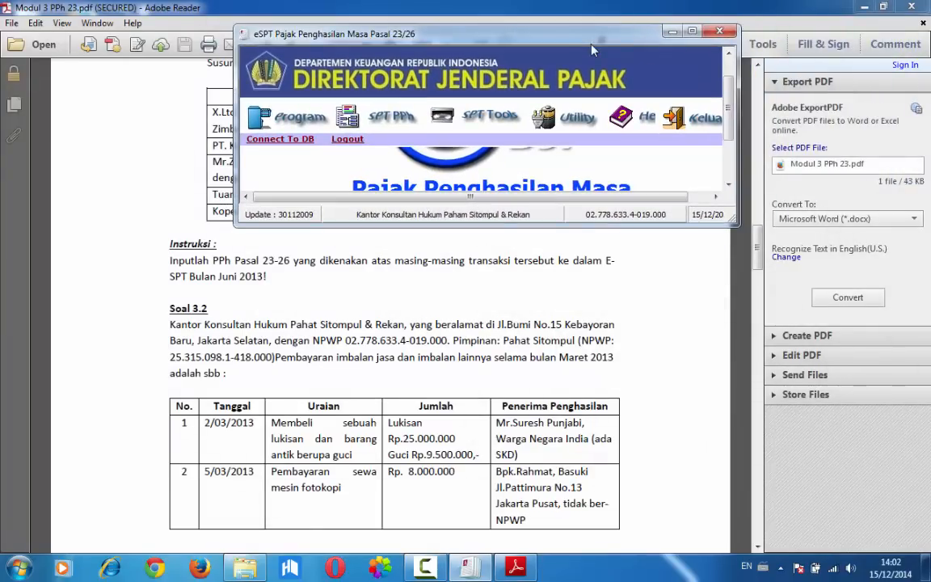
pyautogui.click(691, 33)
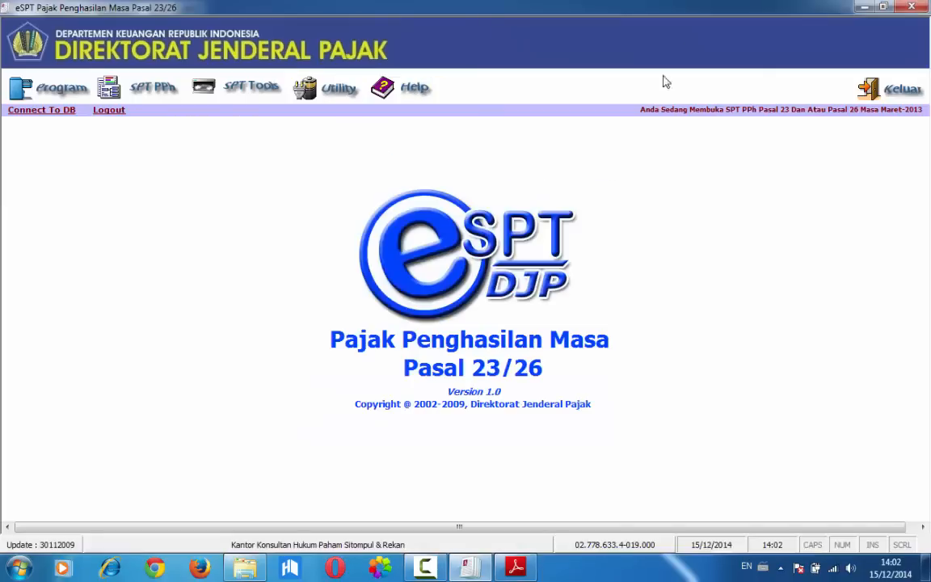
# View the Bukti Potong PPh Pasal 26 form and close it without entering data
pyautogui.click(135, 89)
pyautogui.click(162, 140)
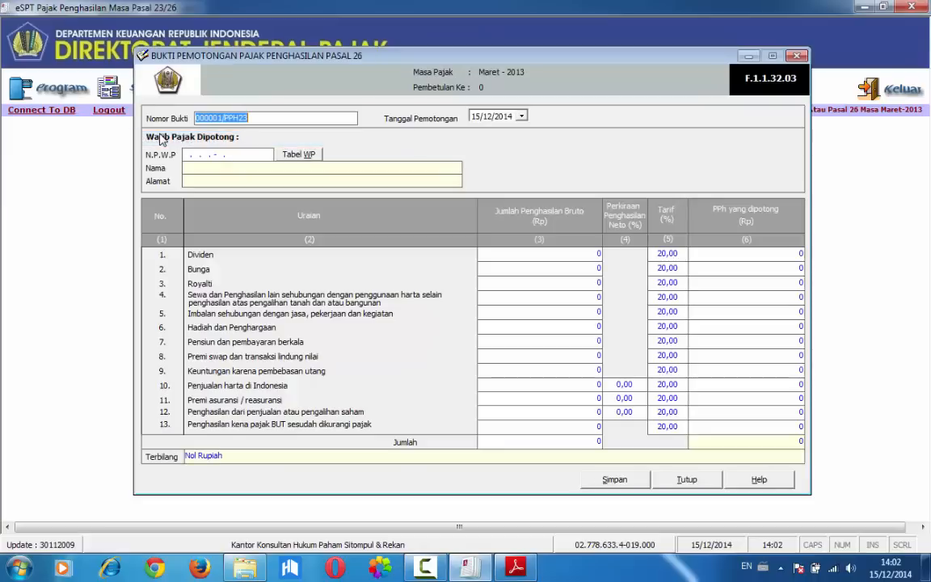
pyautogui.click(794, 55)
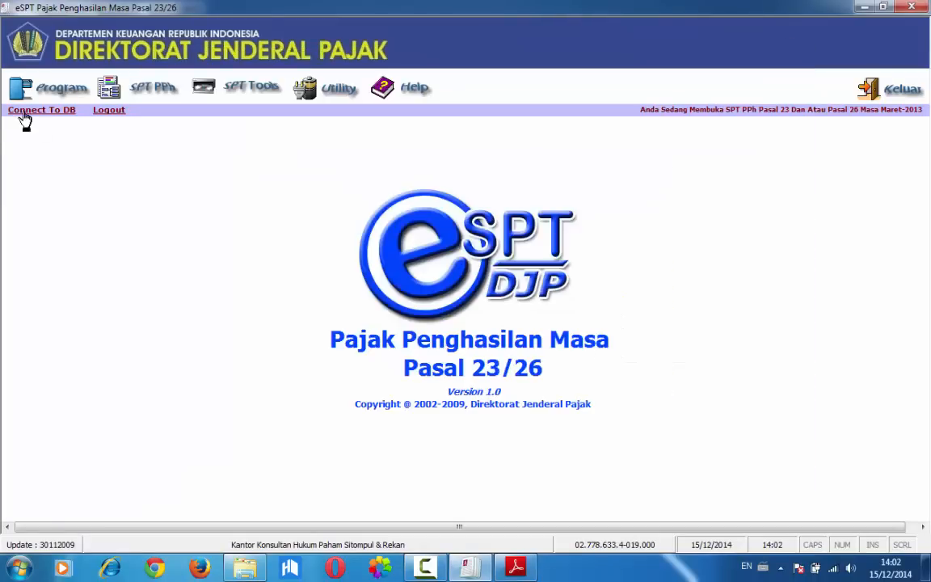
# Review the Daftar Bukti Potong PPh Pasal 23 Dan Atau 26 and close the list
pyautogui.click(148, 96)
pyautogui.click(148, 96)
pyautogui.click(150, 93)
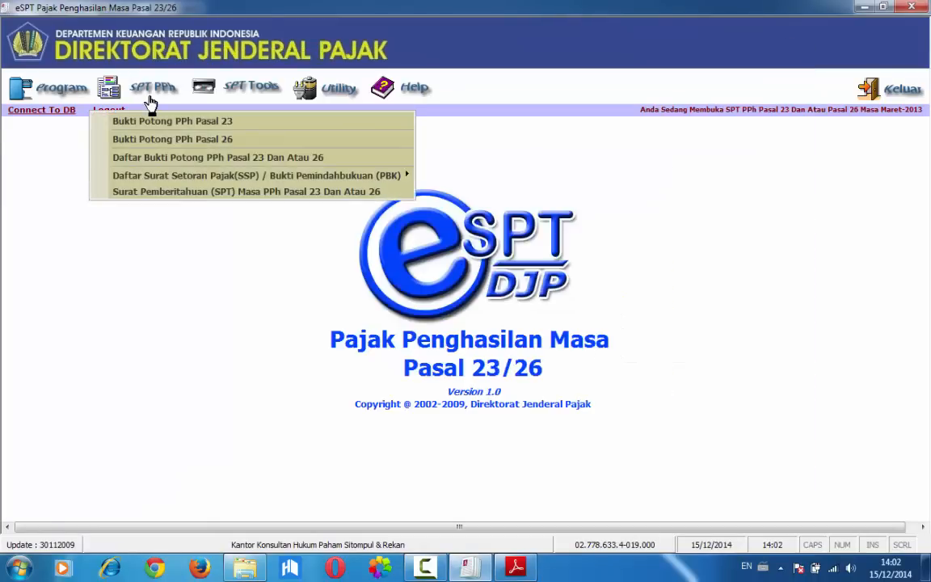
pyautogui.click(150, 95)
pyautogui.click(152, 94)
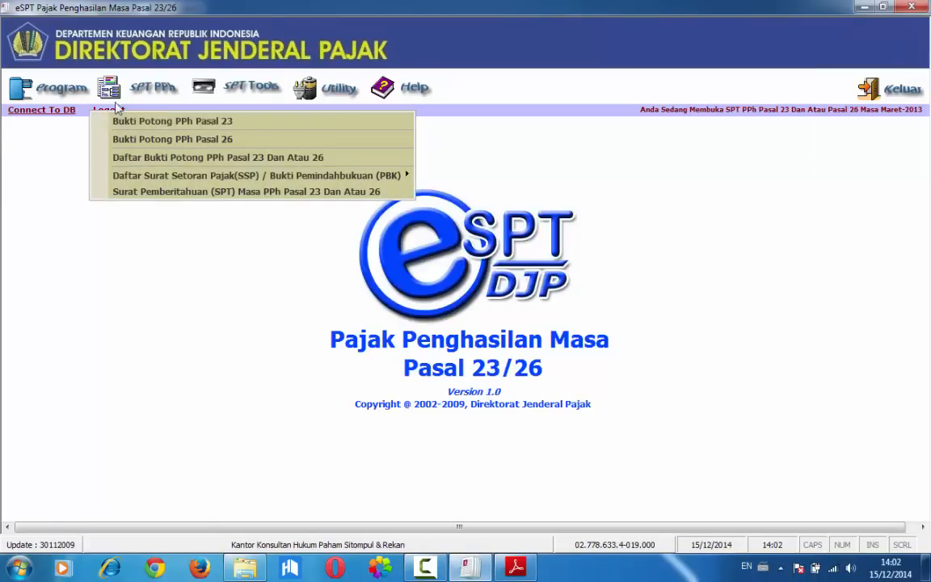
pyautogui.click(122, 153)
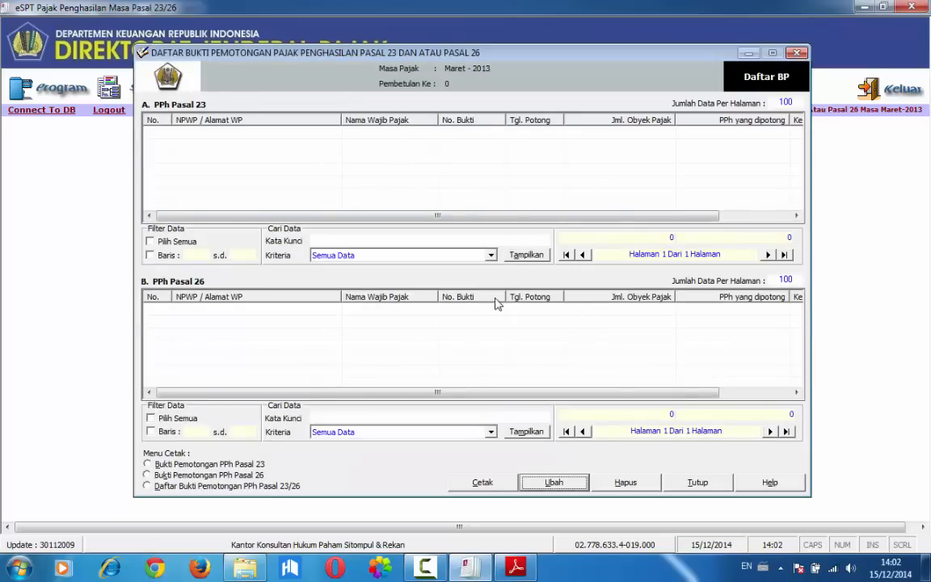
pyautogui.click(683, 483)
# View the Surat Pemberitahuan (SPT) Masa PPh Pasal 23 Dan Atau 26 form and close it without changes
pyautogui.click(138, 93)
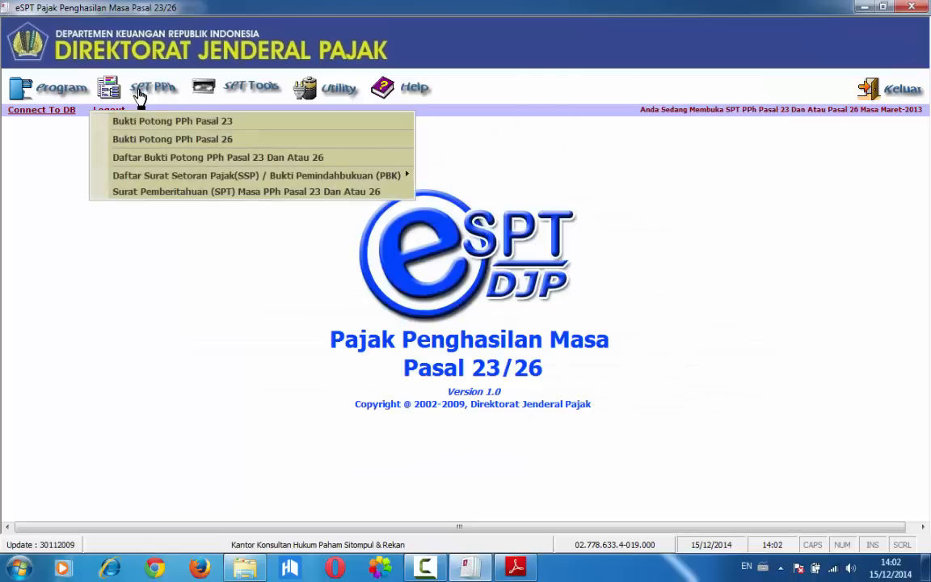
pyautogui.click(151, 194)
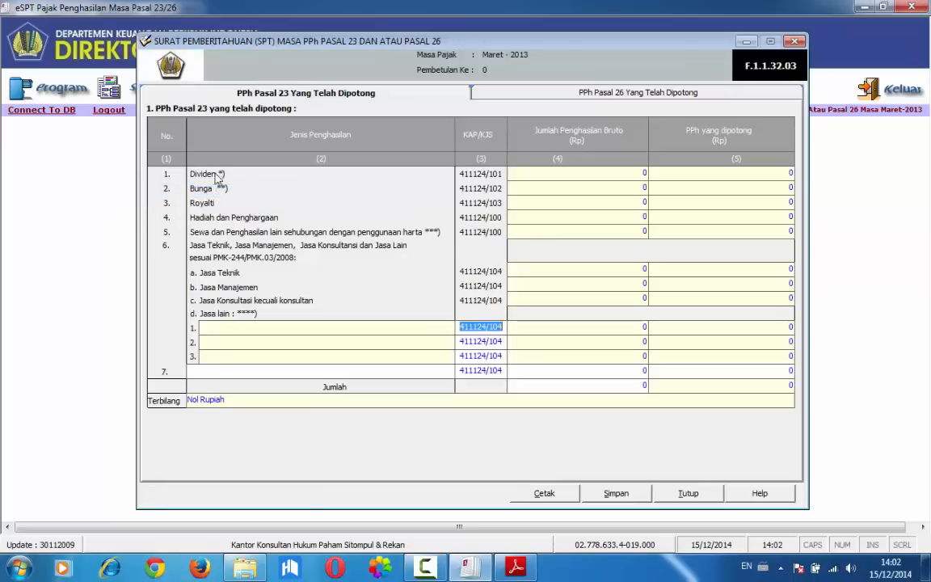
pyautogui.click(793, 42)
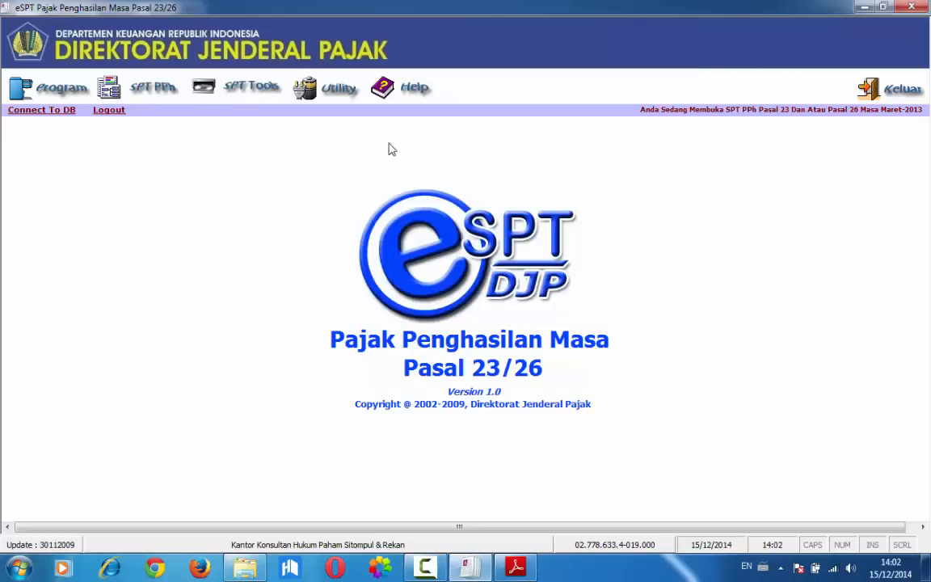
# Look over the SPT Tools options, open the Profil Wajib Pajak in edit mode and exit without changing it
pyautogui.click(234, 94)
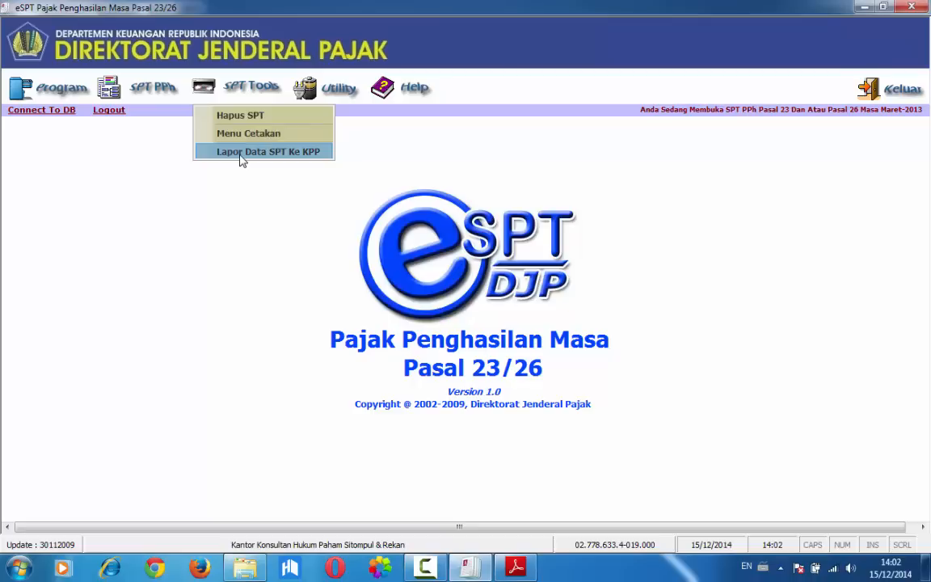
pyautogui.moveTo(316, 91)
pyautogui.click(356, 116)
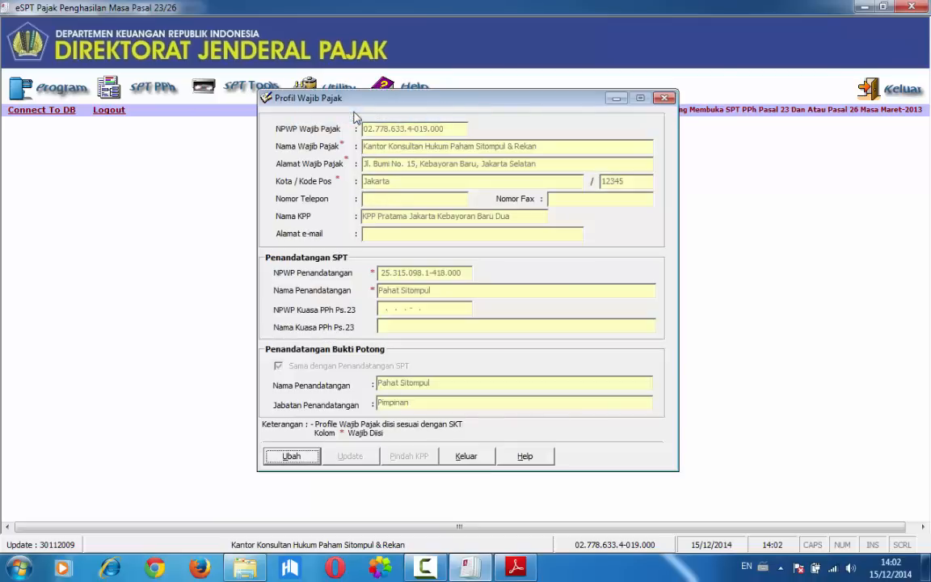
pyautogui.click(294, 454)
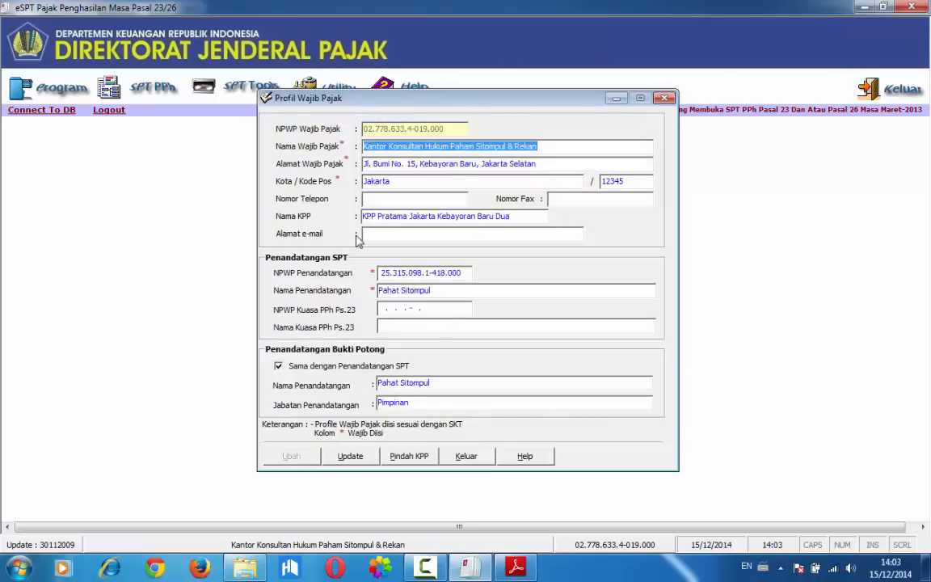
pyautogui.click(465, 456)
# View the Referensi Lawan Transaksi form and exit without adding a record
pyautogui.click(339, 103)
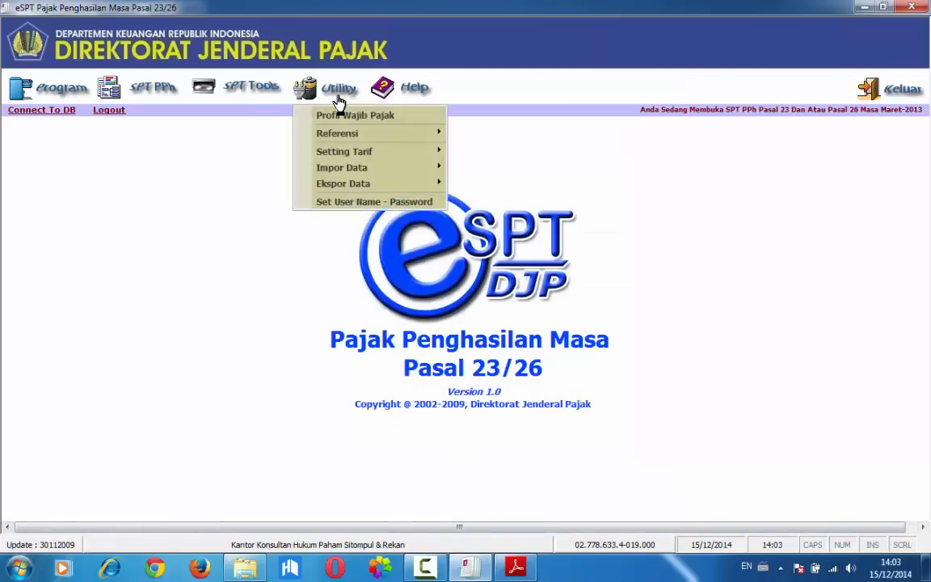
pyautogui.moveTo(340, 134)
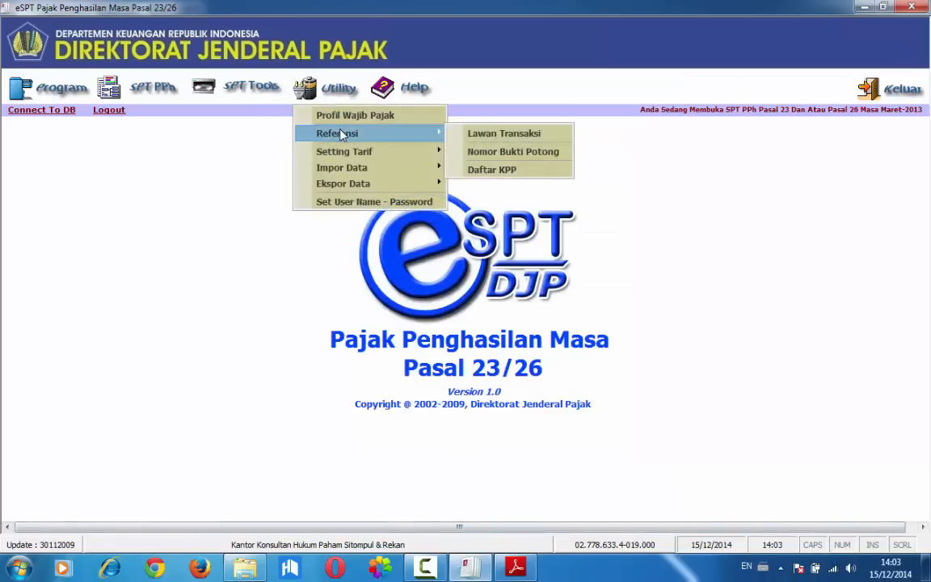
pyautogui.click(489, 133)
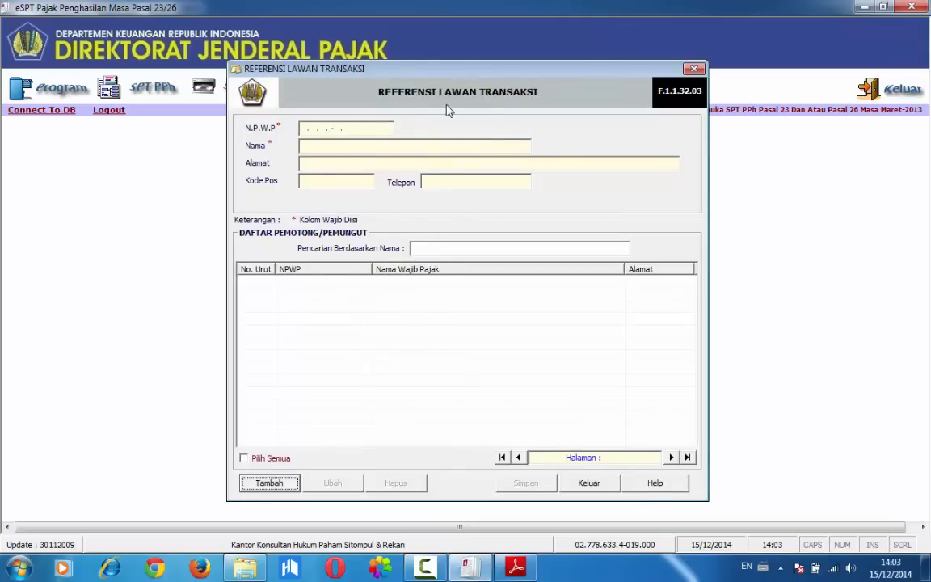
pyautogui.click(579, 481)
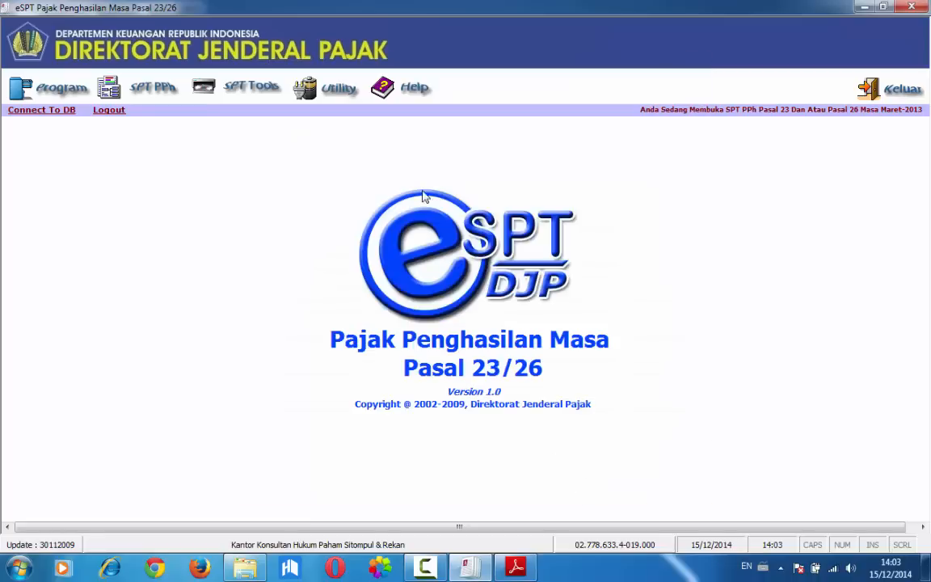
# Review the Setting Tarif withholding rates for Pasal 23 and Pasal 26 and close the settings
pyautogui.click(331, 93)
pyautogui.moveTo(349, 155)
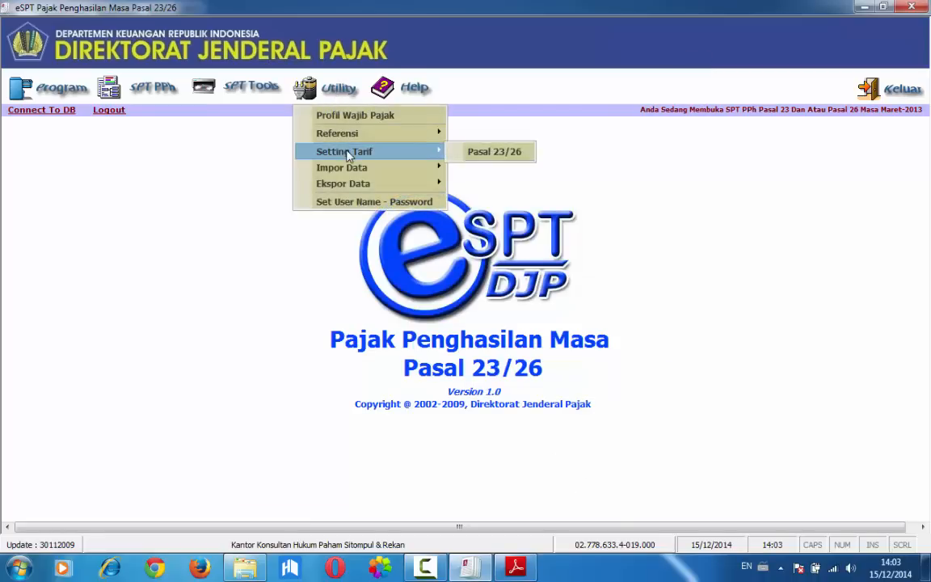
pyautogui.click(494, 152)
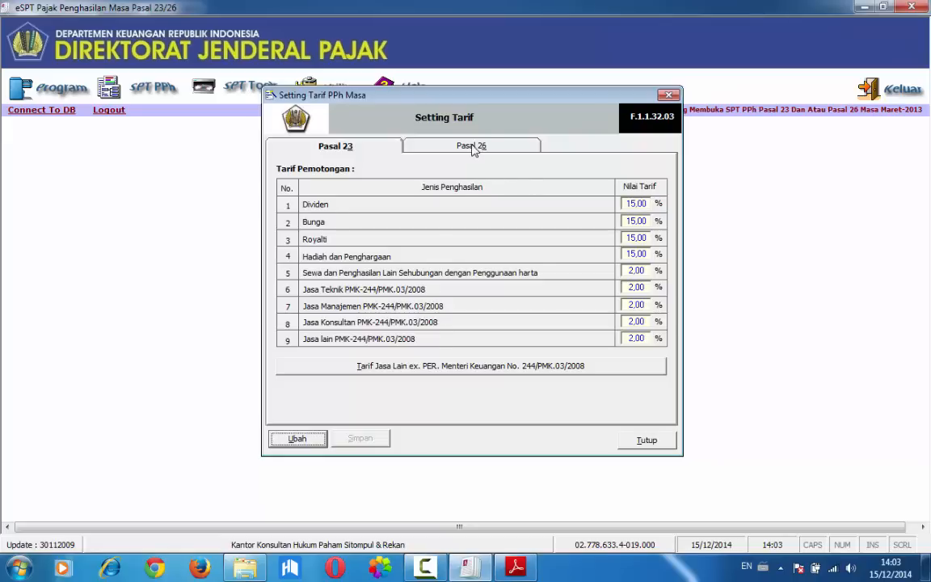
pyautogui.click(427, 144)
pyautogui.click(327, 152)
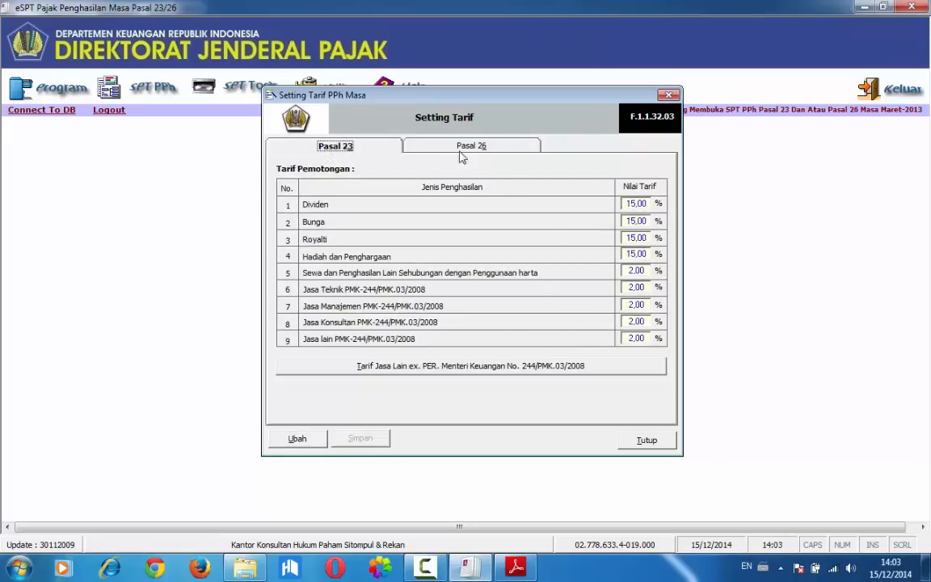
pyautogui.click(466, 147)
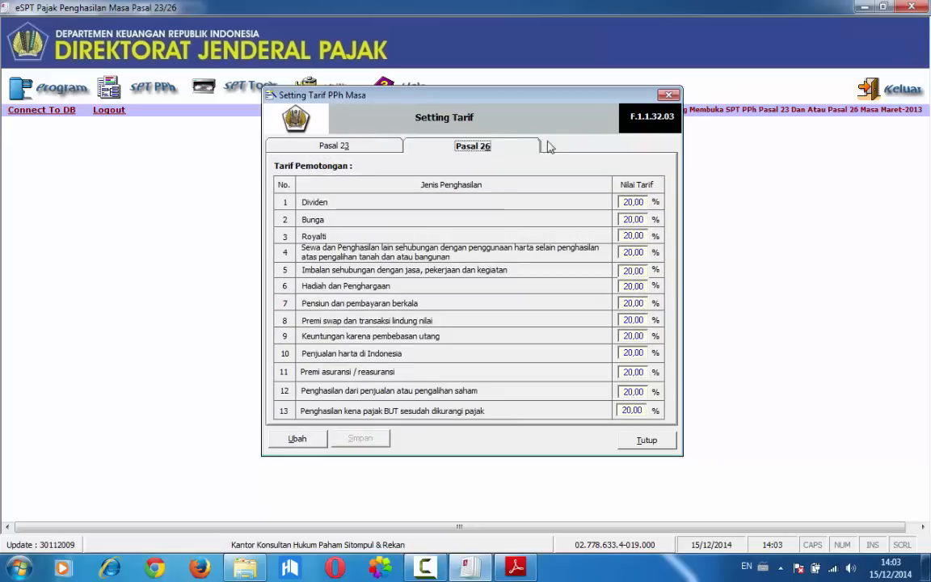
pyautogui.click(668, 95)
pyautogui.click(333, 89)
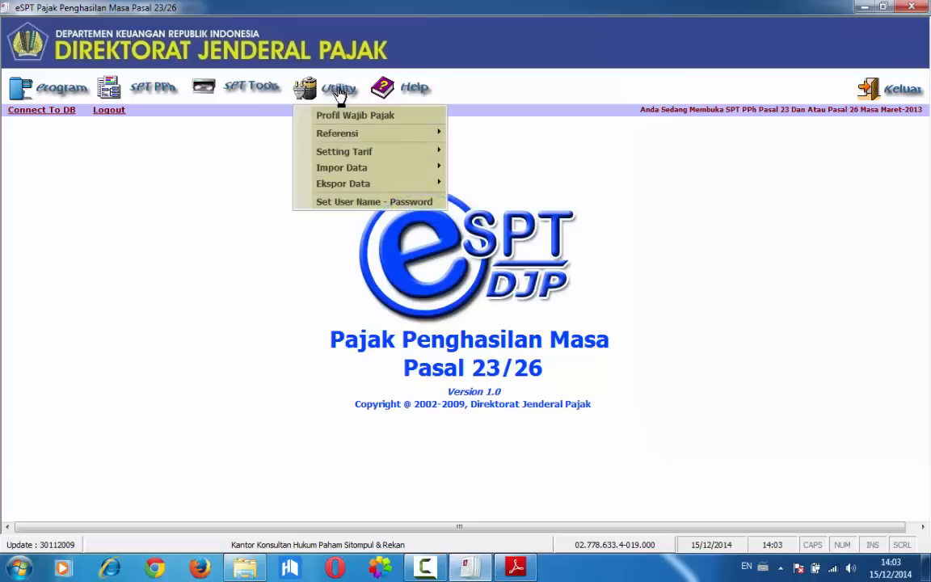
pyautogui.moveTo(358, 170)
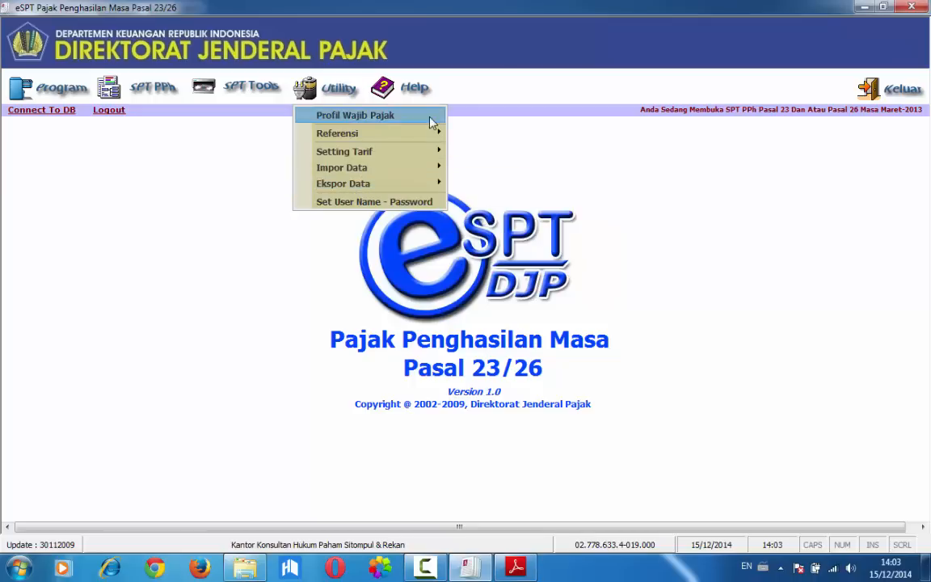
pyautogui.click(452, 85)
pyautogui.click(403, 103)
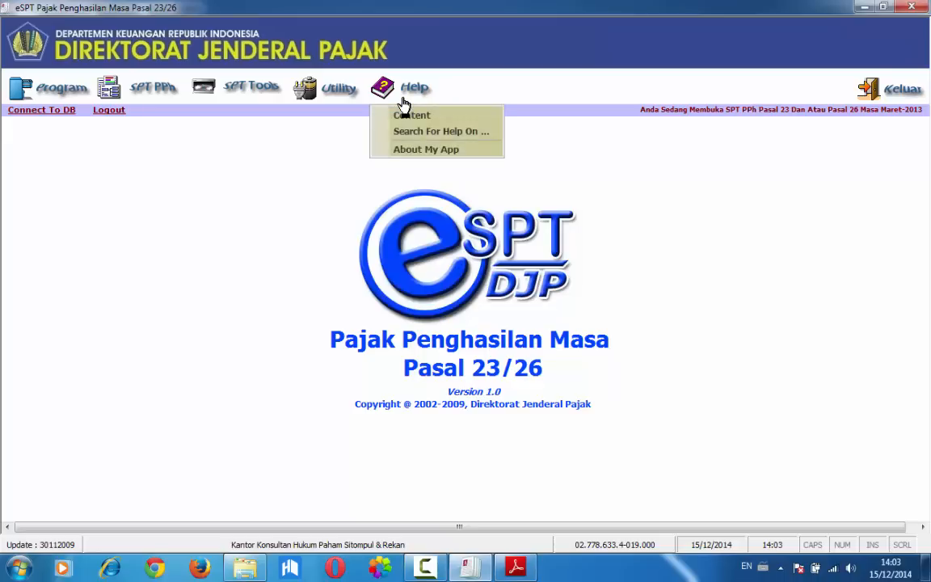
pyautogui.click(634, 175)
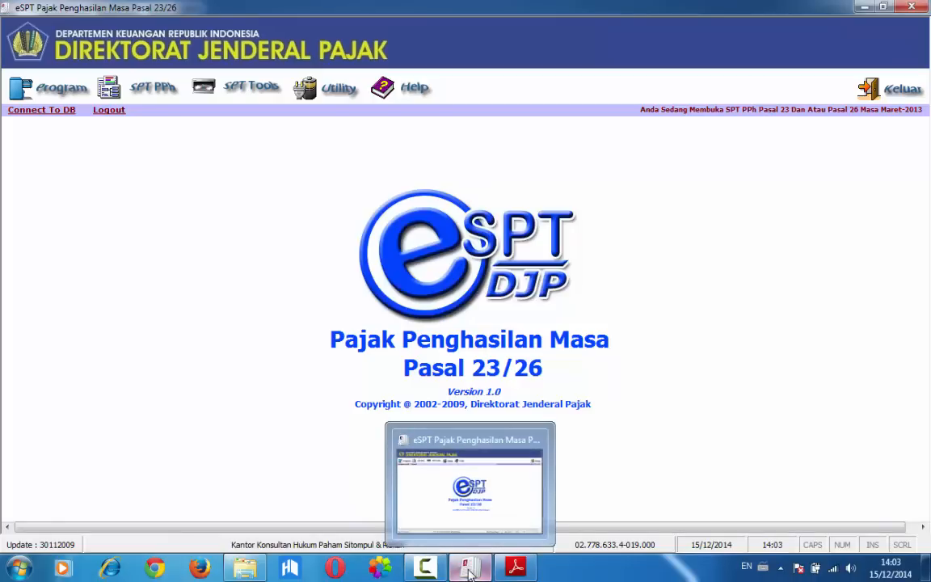
# Check the first Soal 3.2 transaction in Adobe Reader, then start a Bukti Potong PPh Pasal 26 in eSPT with Nomor Bukti 000001/PPH26/03/2013
pyautogui.click(513, 569)
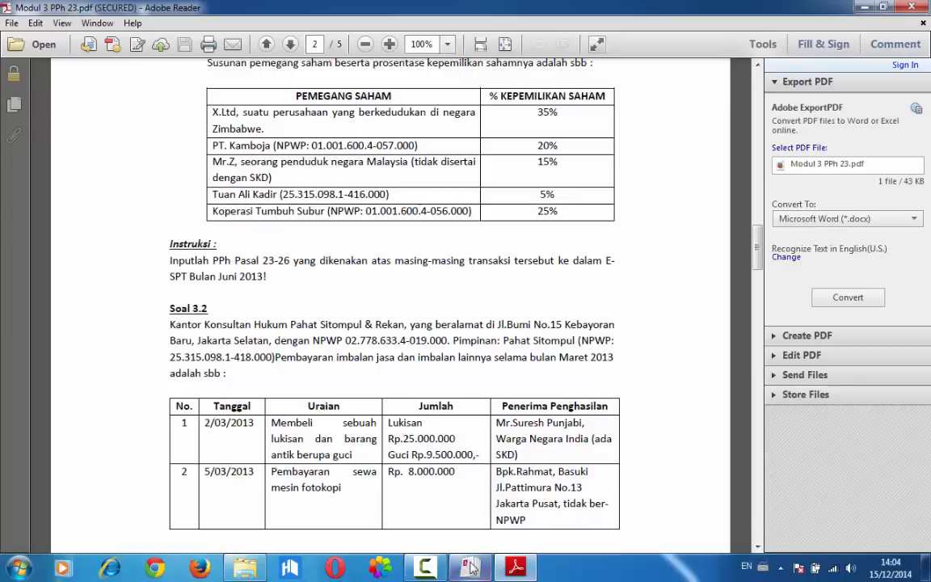
pyautogui.click(471, 567)
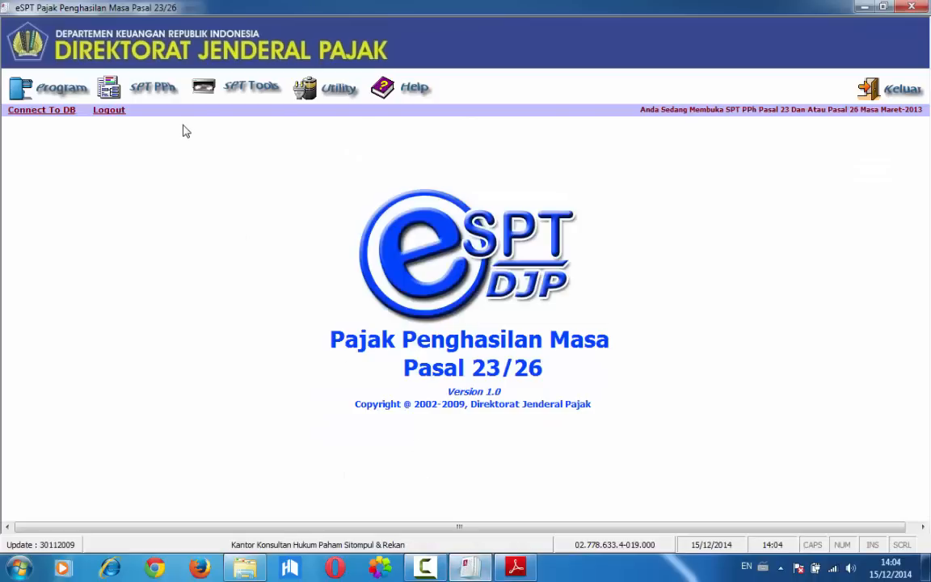
pyautogui.click(162, 97)
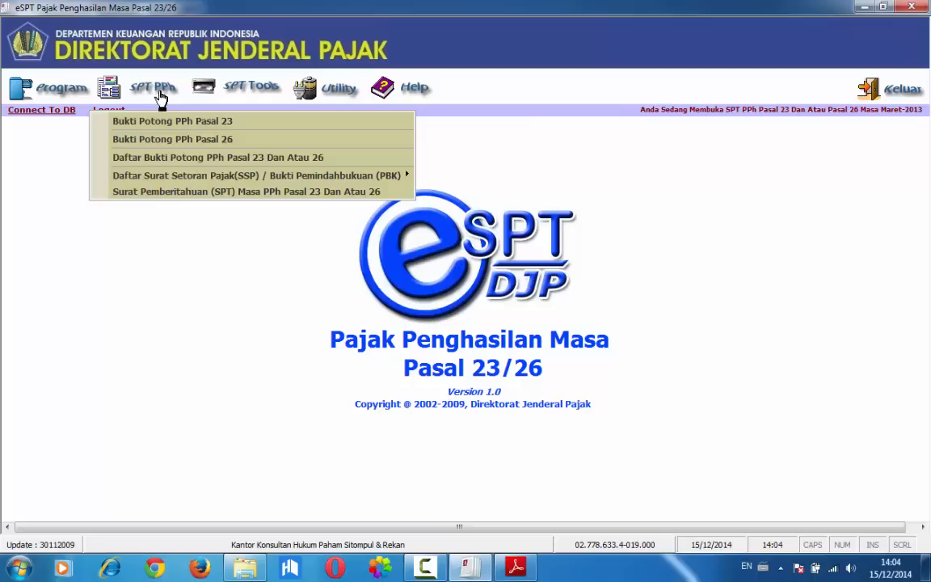
pyautogui.click(166, 140)
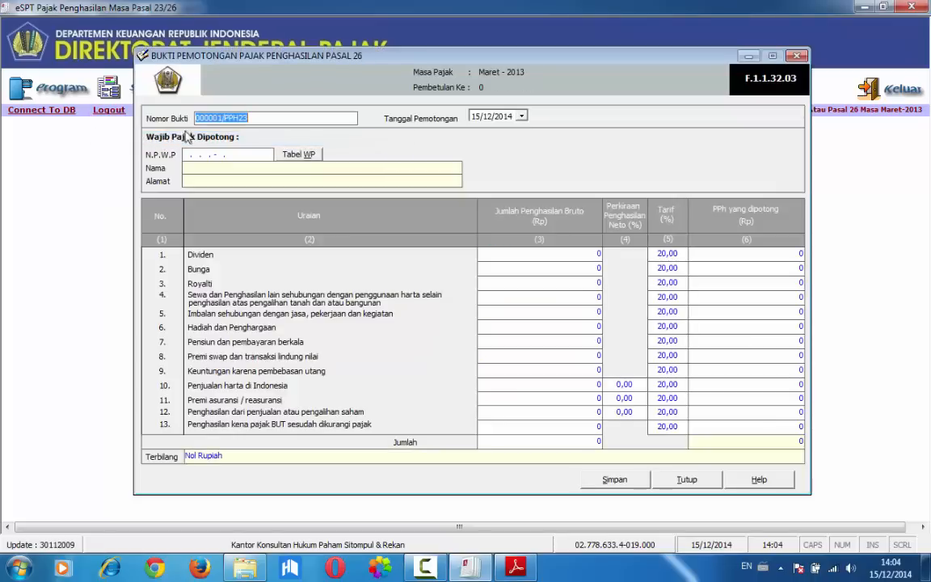
pyautogui.click(256, 117)
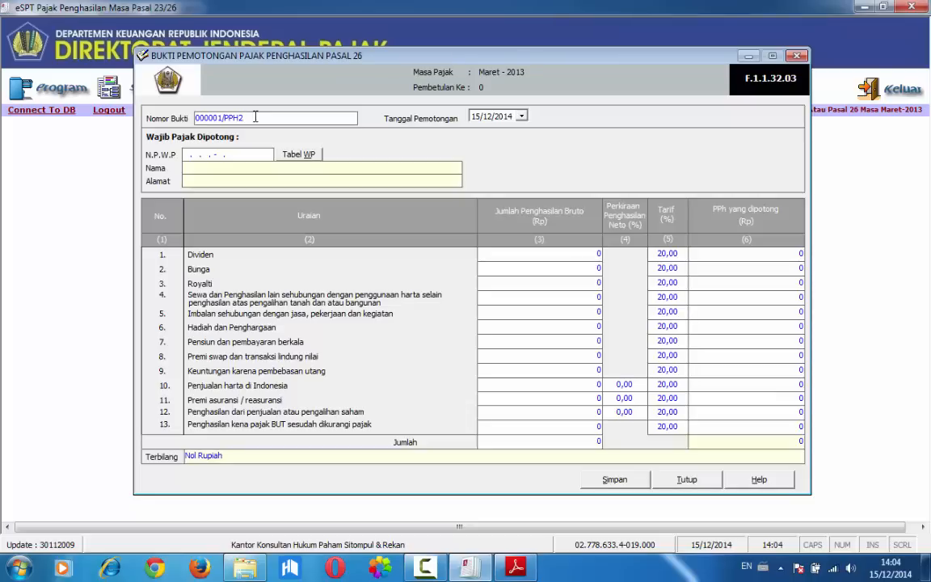
pyautogui.write('6/')
pyautogui.press('capslock')
pyautogui.write('/03/2013')
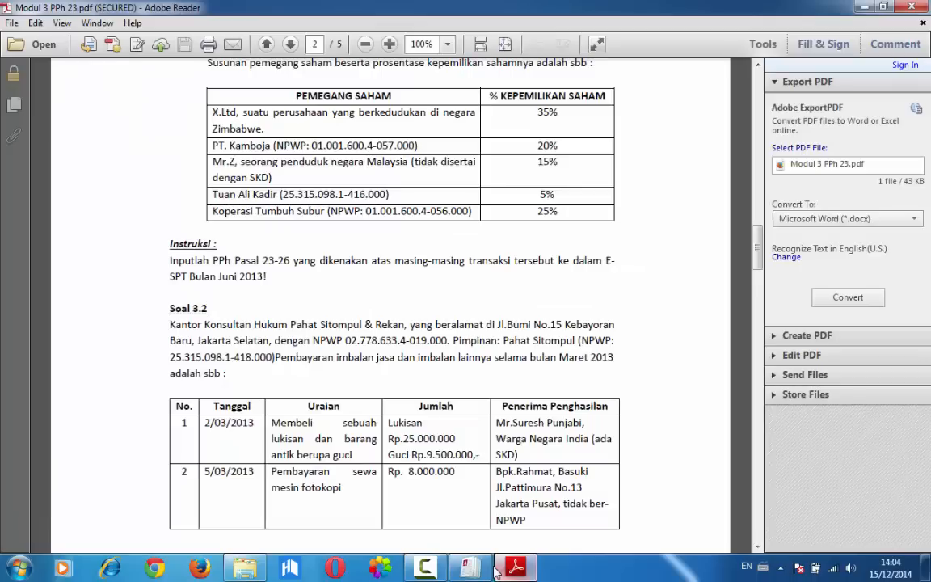
# Set the day of Tanggal Pemotongan to 03 and fill the recipient's N.P.W.P with all zeros
pyautogui.click(516, 567)
pyautogui.moveTo(471, 567)
pyautogui.click(506, 572)
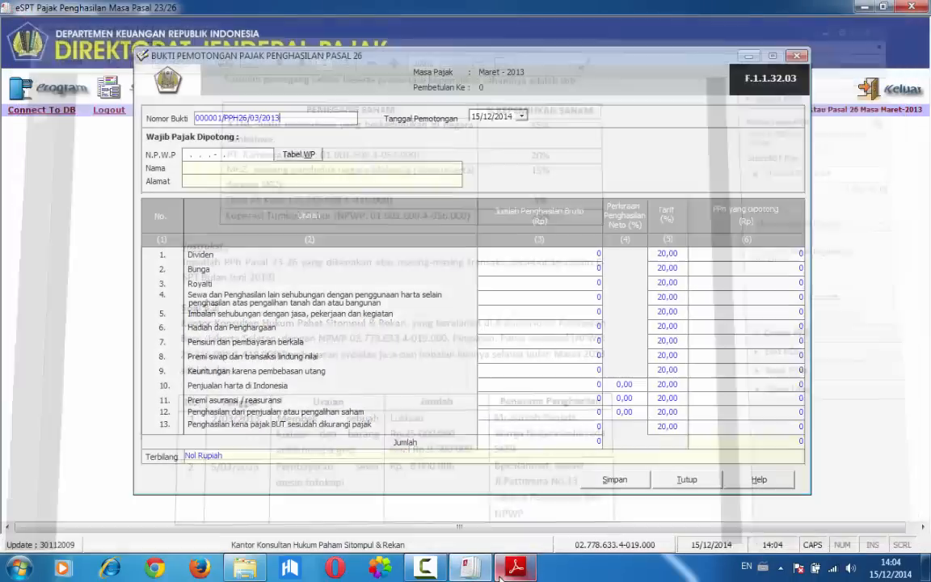
pyautogui.click(476, 118)
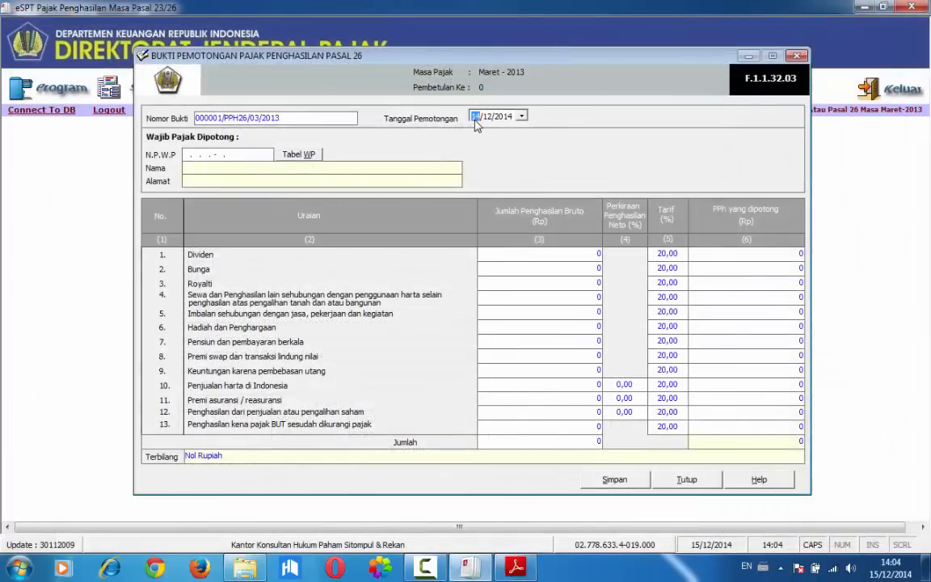
pyautogui.write('03')
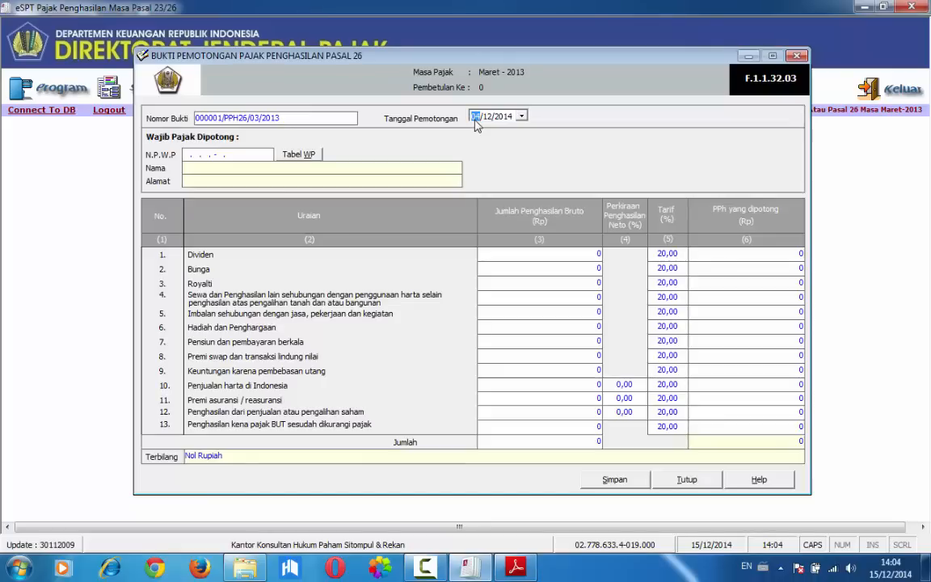
pyautogui.press('Tab')
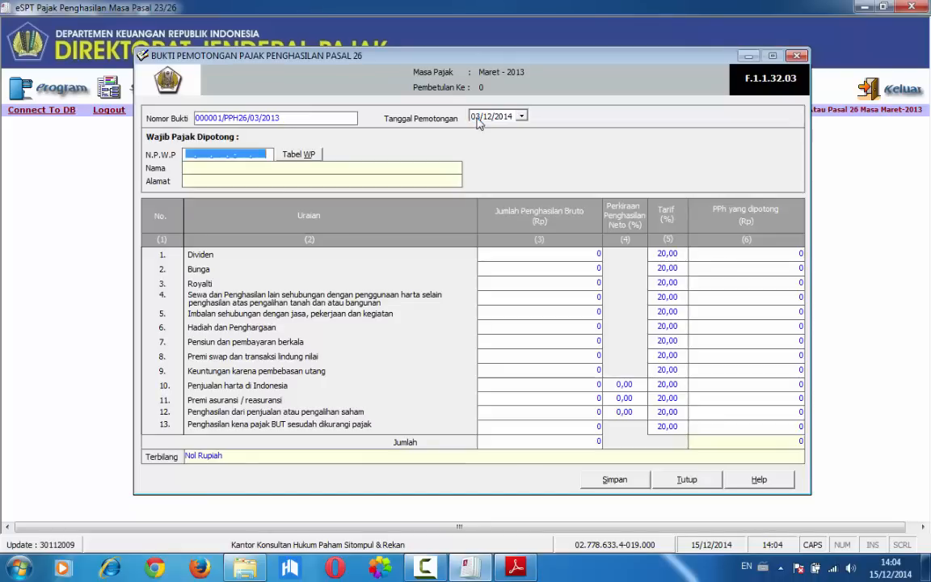
pyautogui.click(476, 119)
pyautogui.click(535, 243)
pyautogui.write('000000000000000')
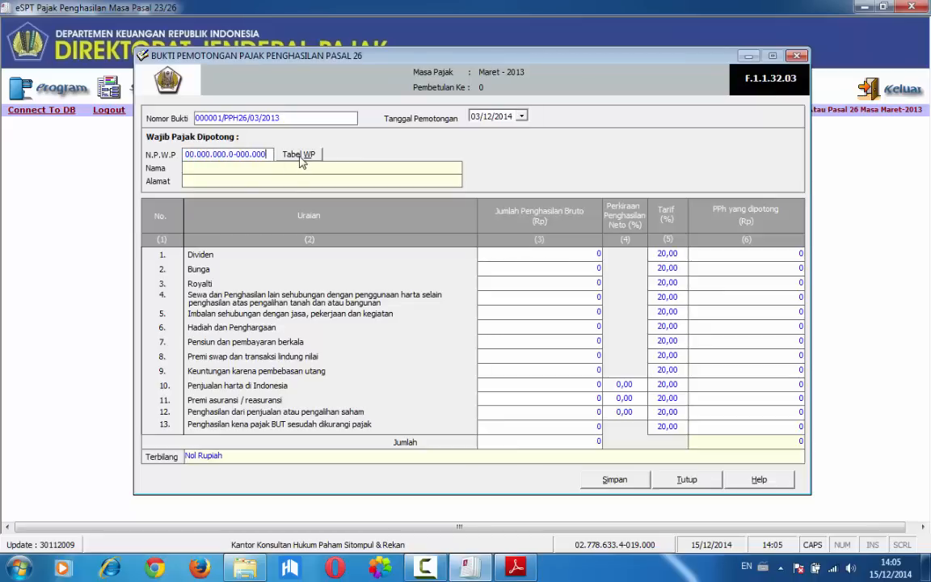
# Set the Pasal 26 slip's Tanggal Pemotongan to 02/03/2013
pyautogui.click(475, 118)
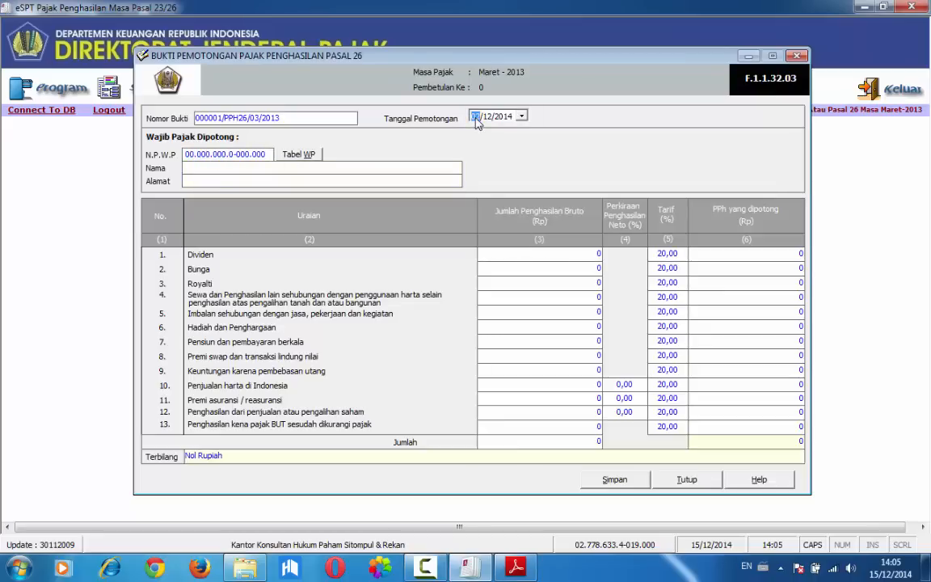
pyautogui.write('02')
pyautogui.click(503, 118)
pyautogui.press('Down')
# Look up the first transaction's recipient in the Soal 3.2 PDF, then enter the recipient's name and the Alamat INDIA in eSPT
pyautogui.click(468, 568)
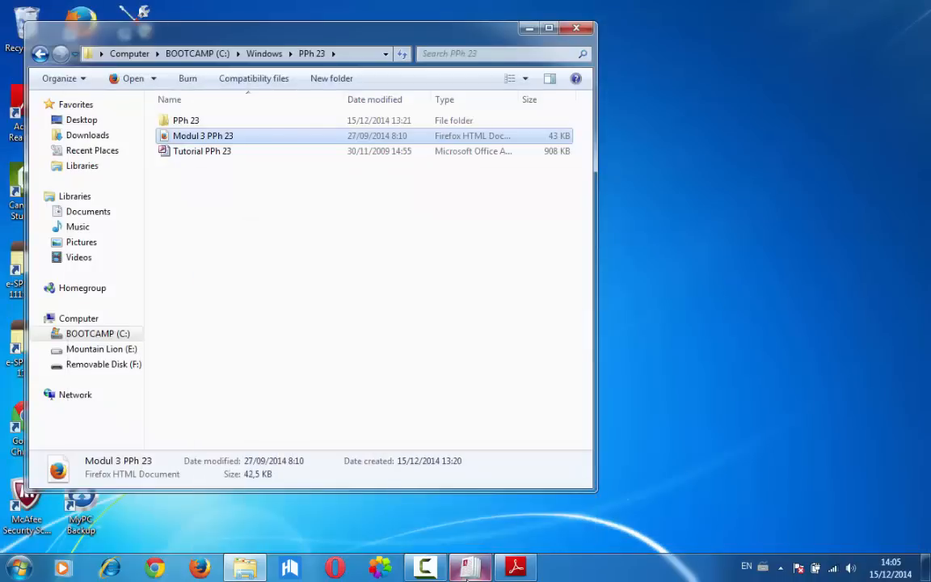
pyautogui.click(469, 568)
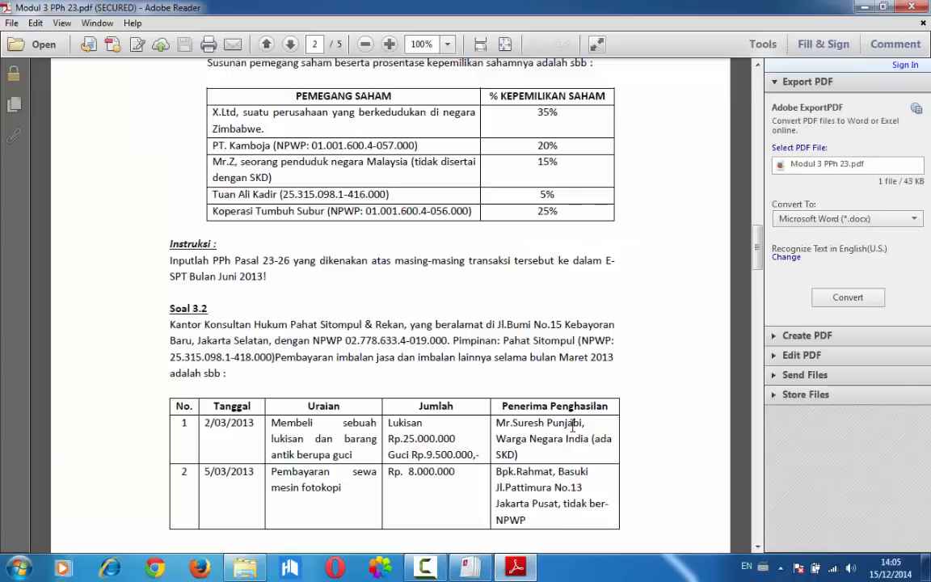
pyautogui.click(473, 568)
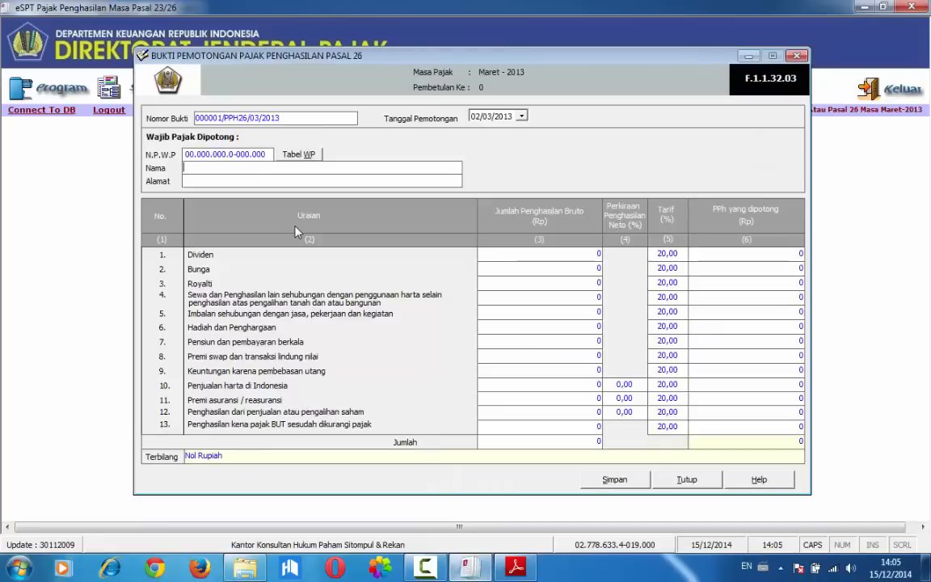
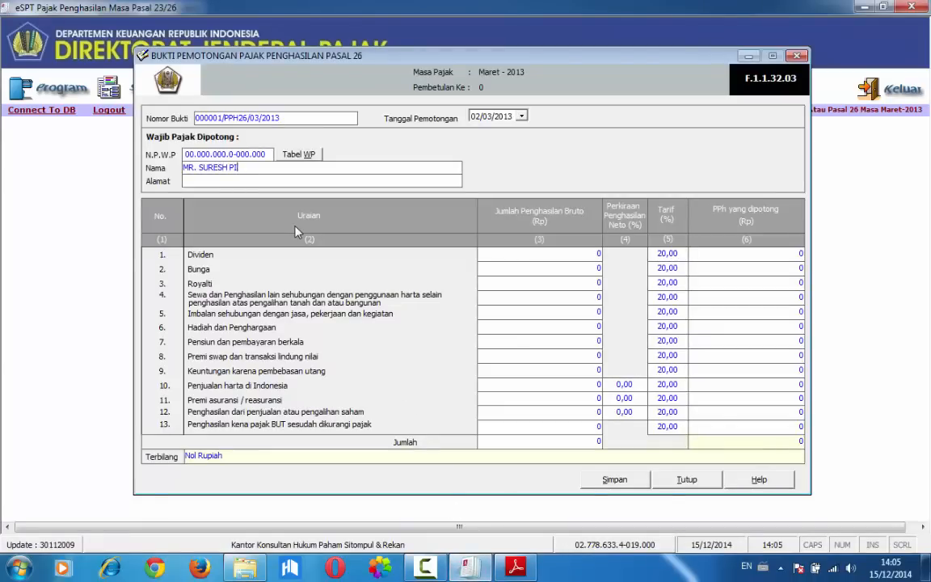
pyautogui.press('Tab')
pyautogui.write('INDIA')
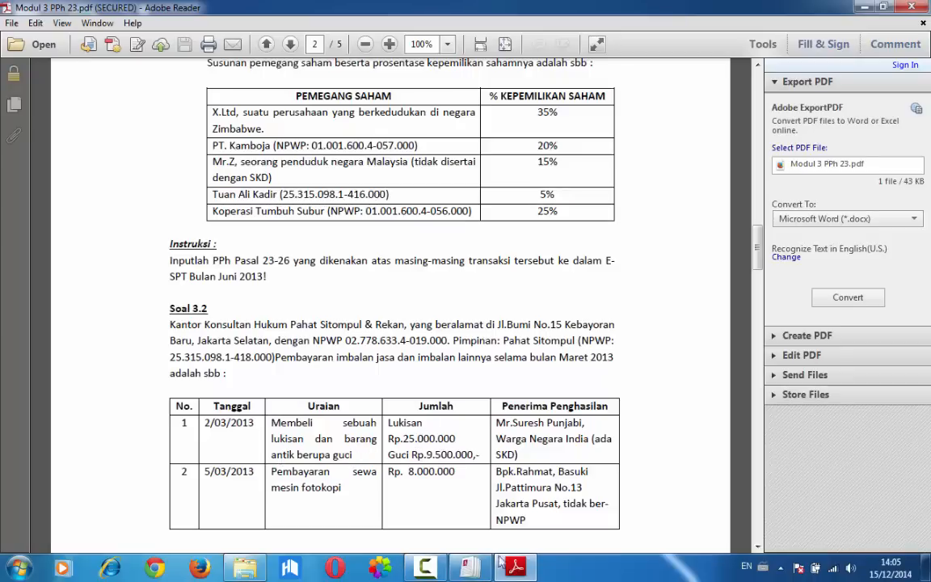
# Enter a Jumlah Penghasilan Bruto of 25.000.000 for Penjualan harta di Indonesia
pyautogui.click(469, 569)
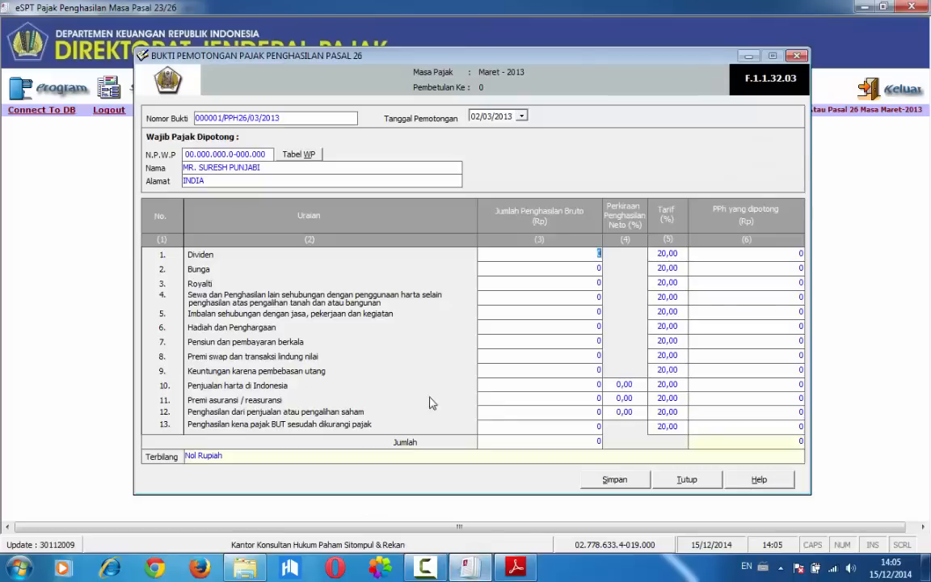
pyautogui.click(516, 384)
pyautogui.write('25.000.000')
pyautogui.press('Tab')
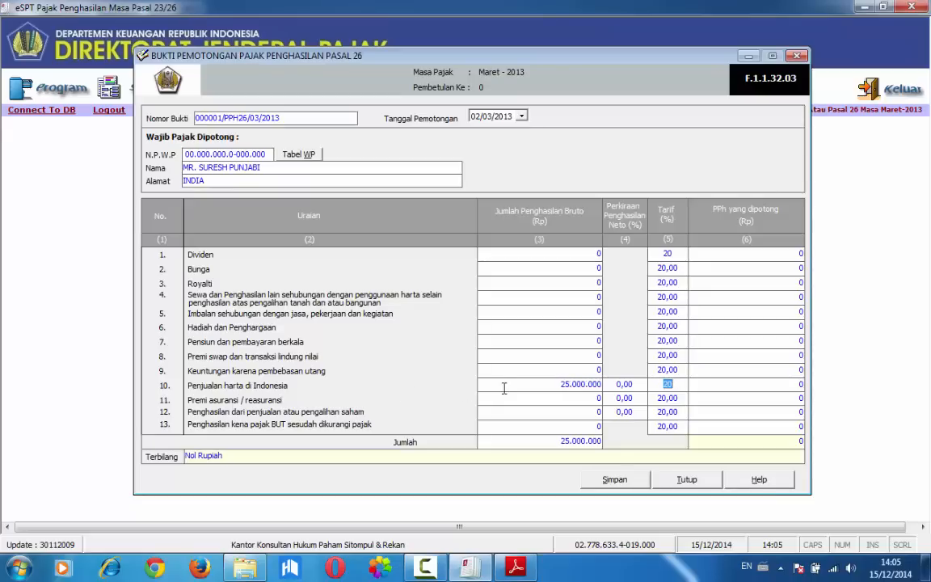
# Set the Perkiraan Penghasilan Neto for Penjualan harta di Indonesia to 25%
pyautogui.click(743, 384)
pyautogui.click(556, 385)
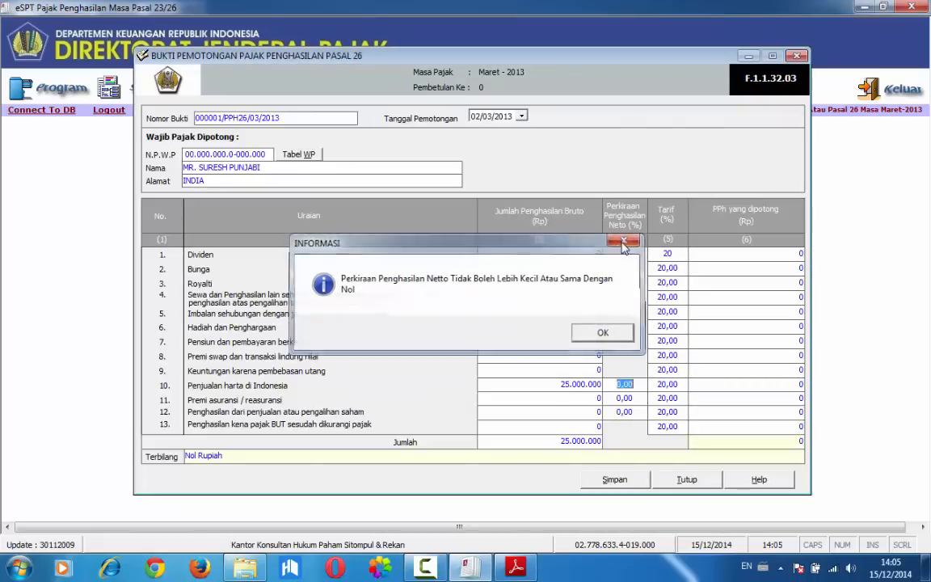
pyautogui.click(624, 241)
pyautogui.click(555, 387)
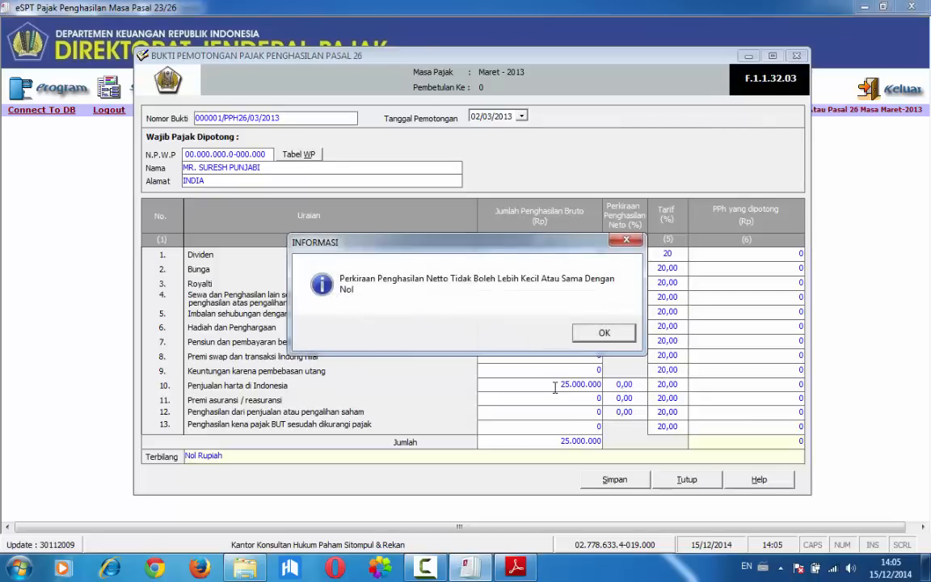
pyautogui.click(601, 332)
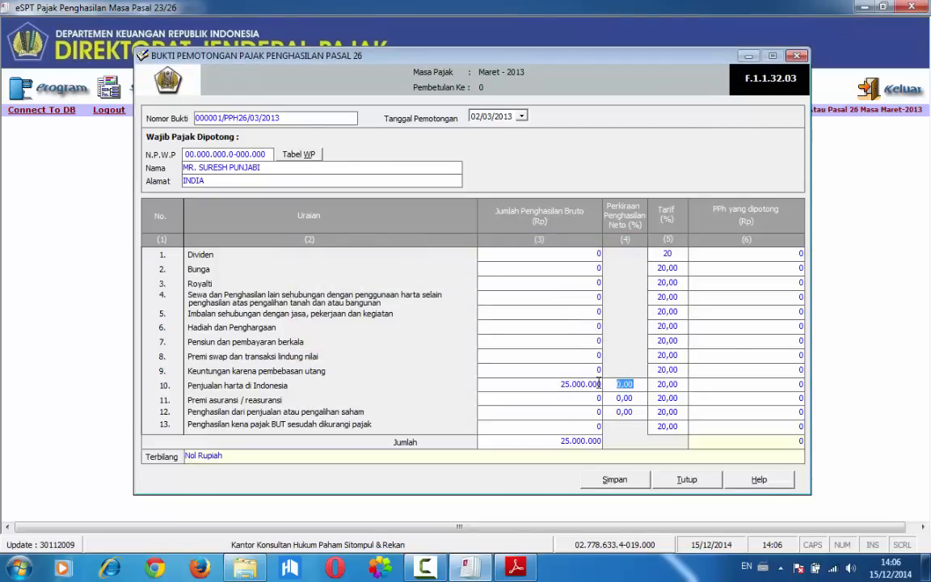
pyautogui.write('25')
pyautogui.press('Tab')
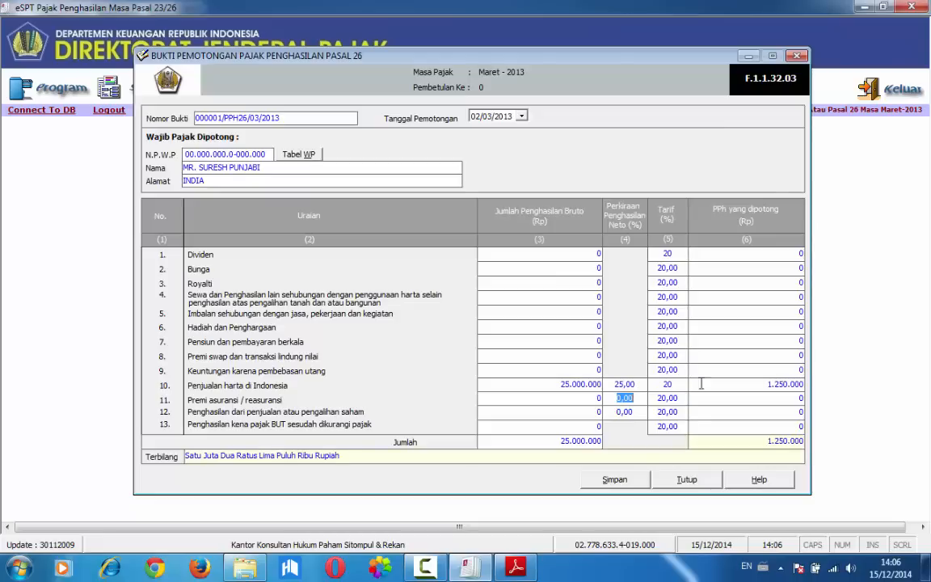
pyautogui.press('Tab')
pyautogui.press('Tab')
# Save the Pasal 26 withholding slip, check the second transaction in the Soal 3.2 PDF and close the Pasal 26 form
pyautogui.click(622, 480)
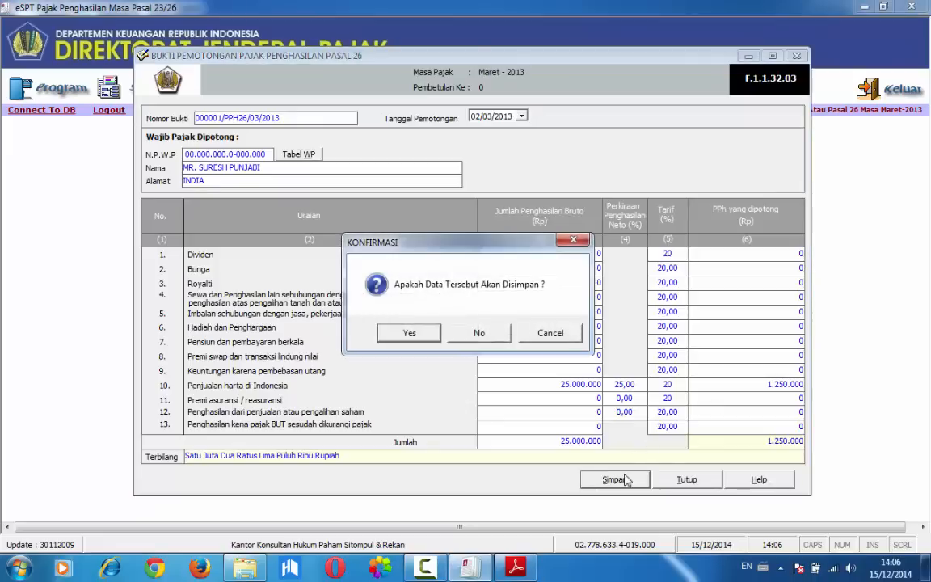
pyautogui.click(411, 333)
pyautogui.click(508, 334)
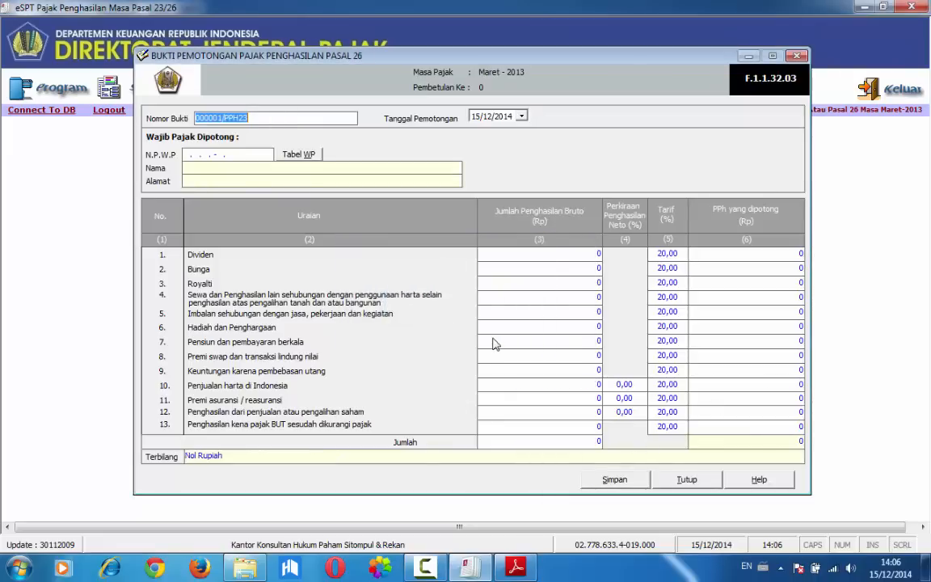
pyautogui.click(467, 569)
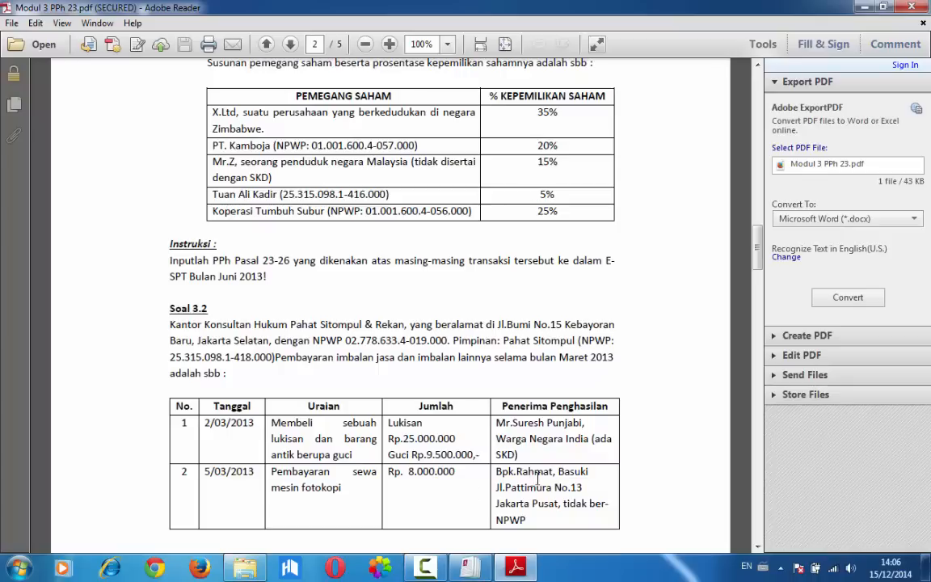
pyautogui.click(480, 565)
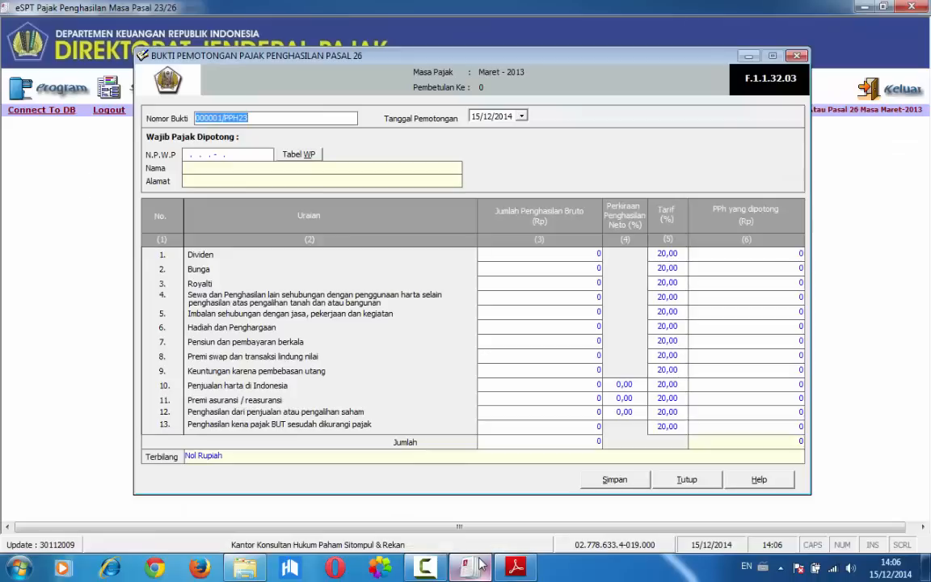
pyautogui.click(685, 480)
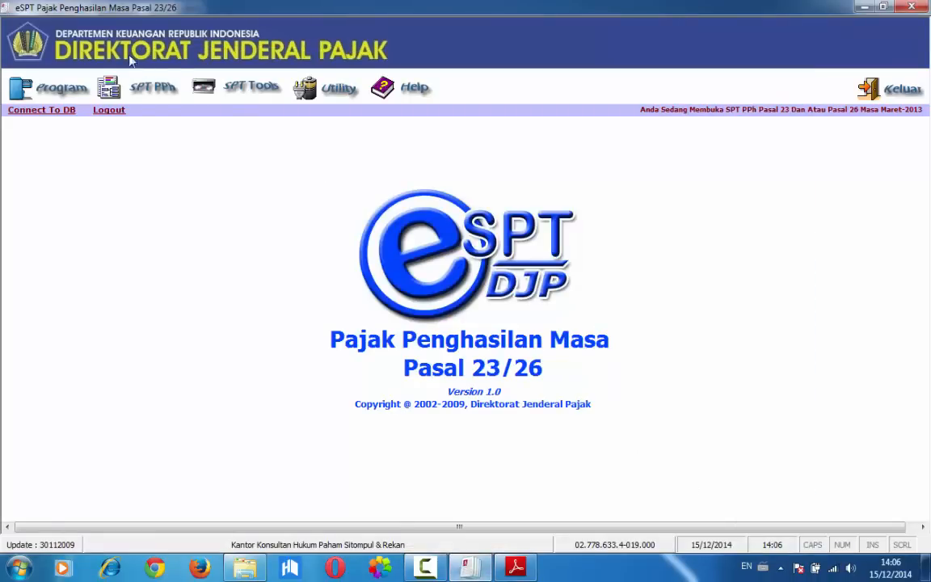
# Start a Bukti Potong PPh Pasal 23 with Nomor Bukti 000001/PPH23/03/2013 and Tanggal Pemotongan 05/03/2013
pyautogui.click(145, 88)
pyautogui.click(160, 122)
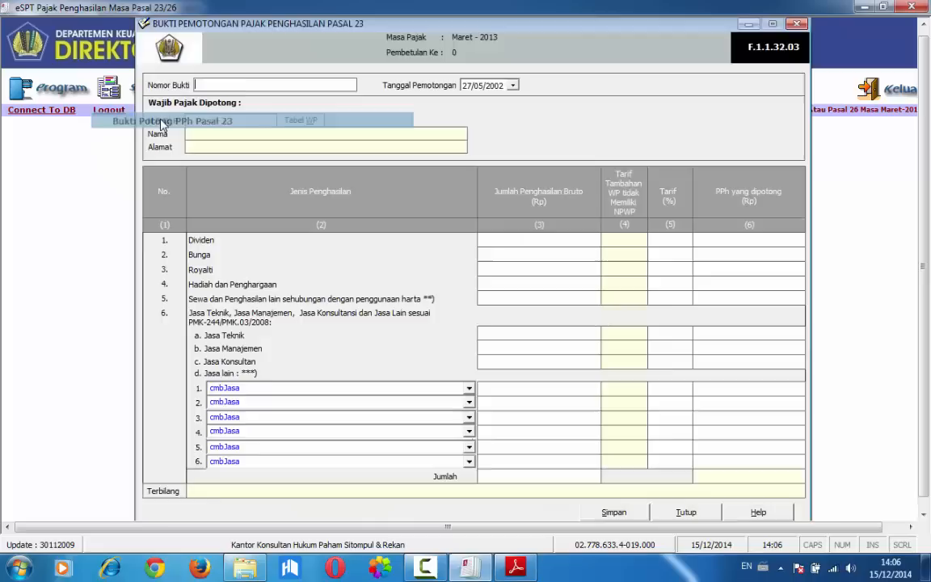
pyautogui.click(268, 86)
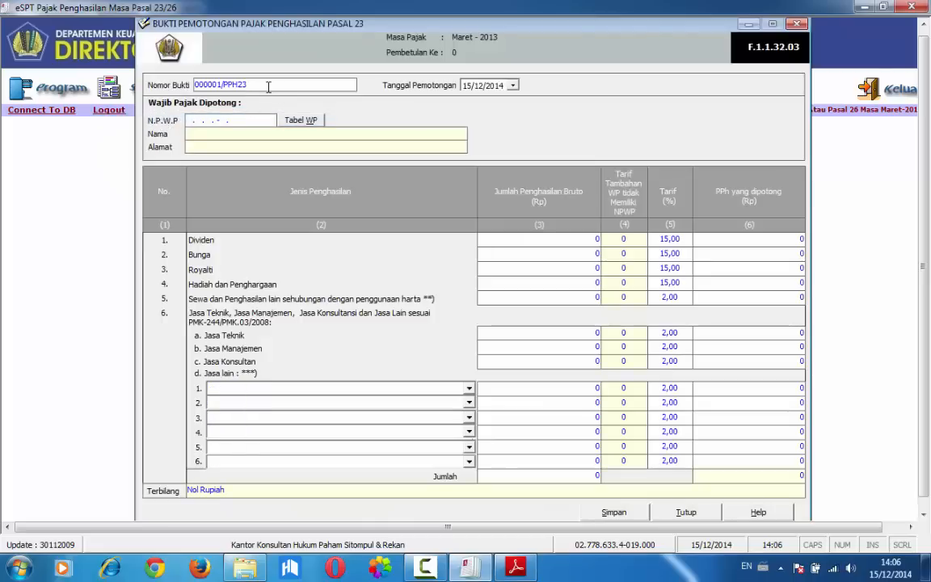
pyautogui.write('/03/2013')
pyautogui.click(466, 85)
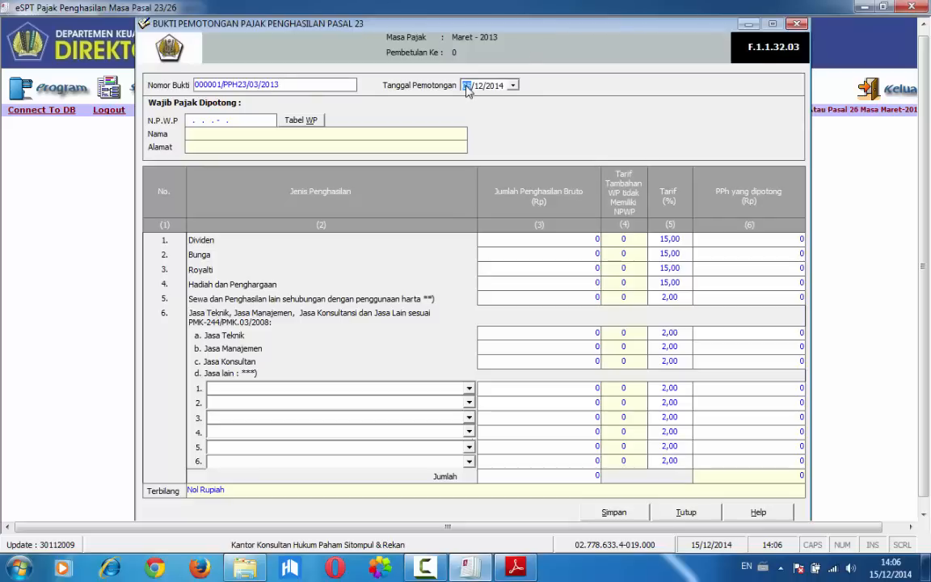
pyautogui.write('05/03/2013')
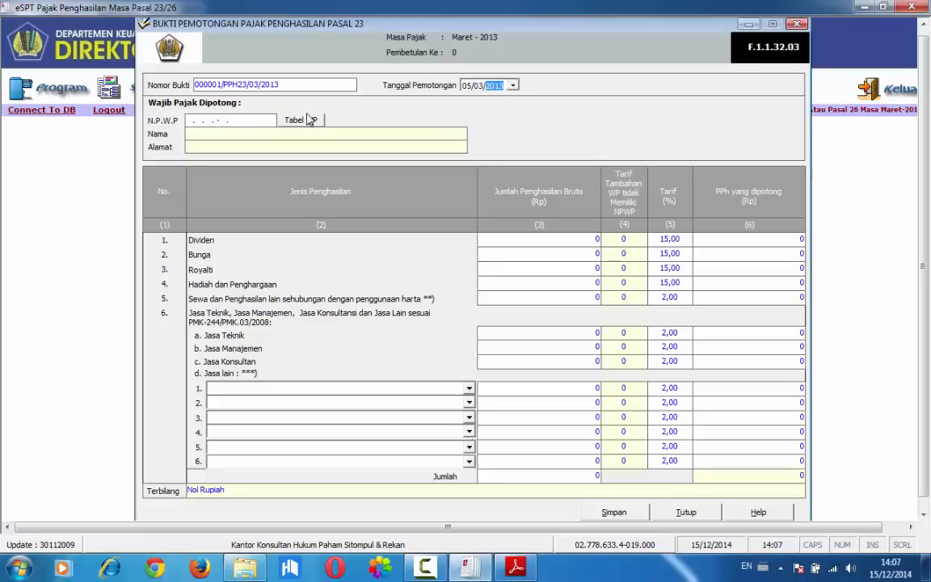
# Fill the Pasal 23 recipient's N.P.W.P with all zeros and enter the recipient's full name
pyautogui.click(194, 120)
pyautogui.write('00.000.000.0-000.000')
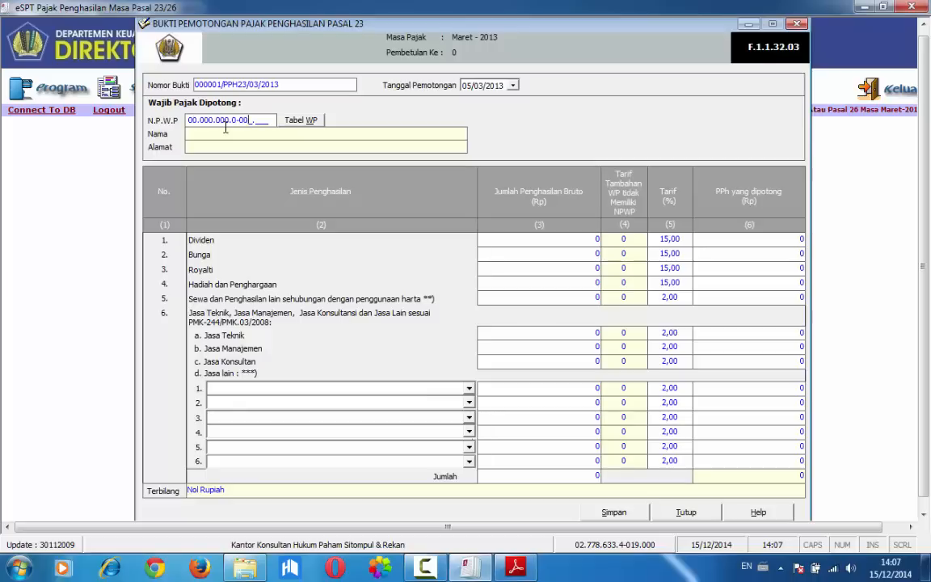
pyautogui.press('Tab')
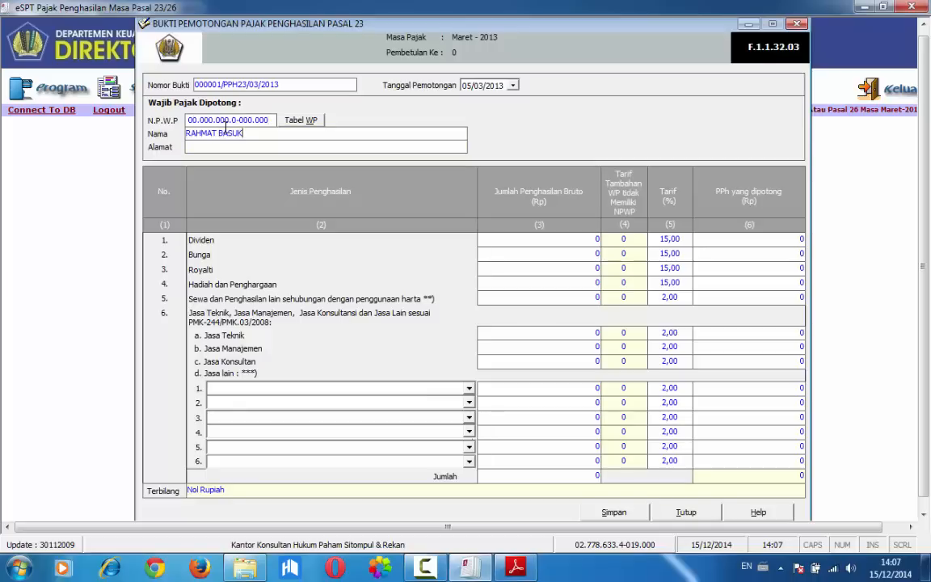
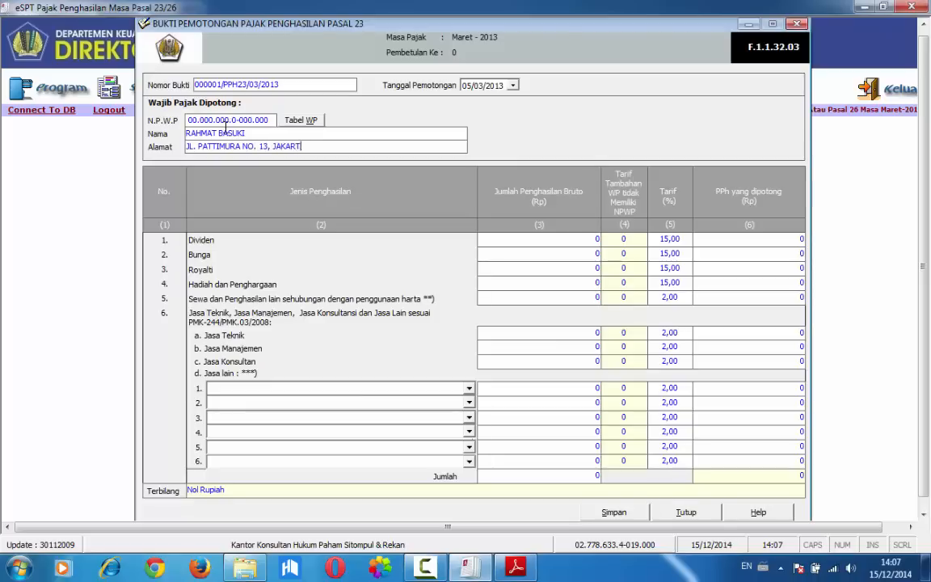
# Enter the recipient's full street address and city in the Alamat field of the Pasal 23 slip
pyautogui.press('Tab')
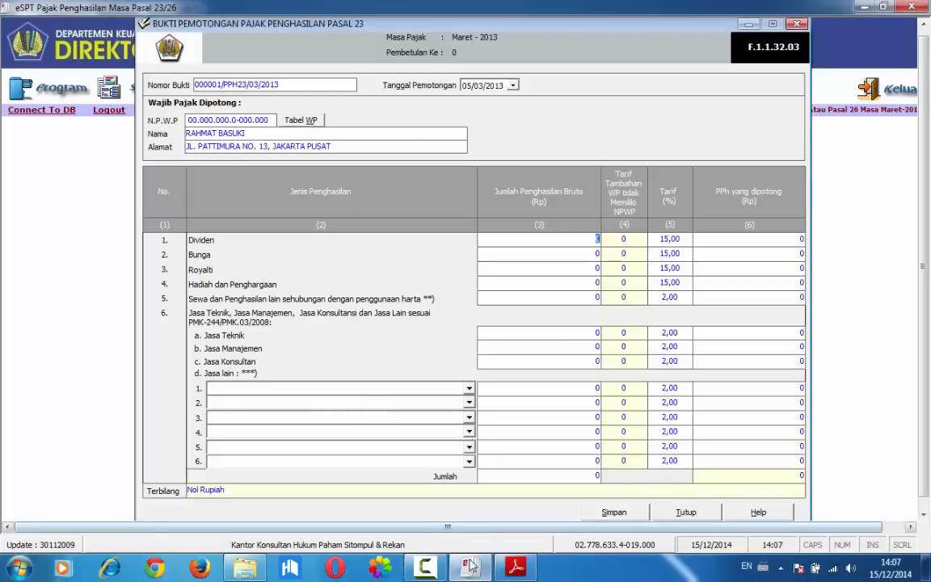
# Check the second transaction in the Soal 3.2 PDF and enter gross income of 8.000.000 for Sewa dan Penghasilan lain sehubungan dengan penggunaan harta
pyautogui.hotkey('alt', 'Tab')
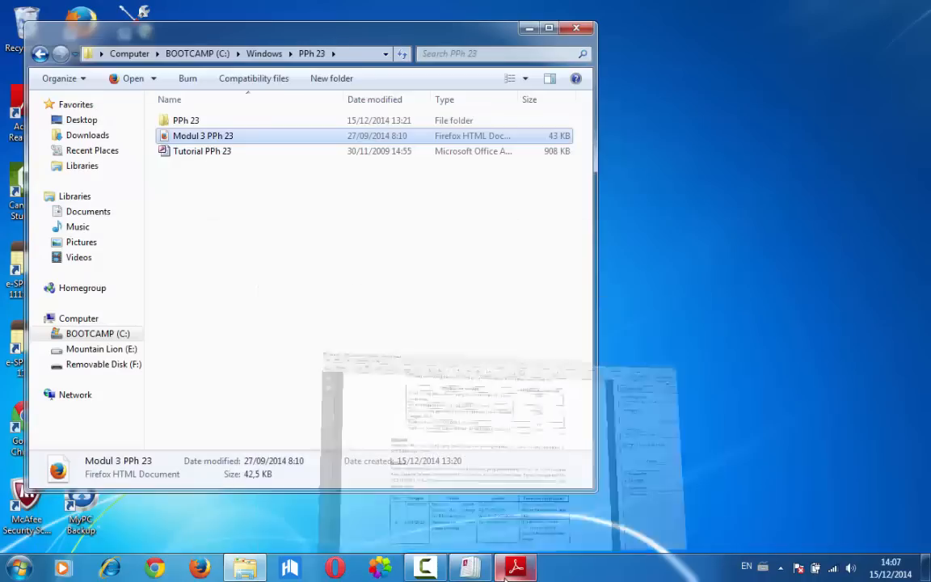
pyautogui.click(494, 570)
pyautogui.click(470, 568)
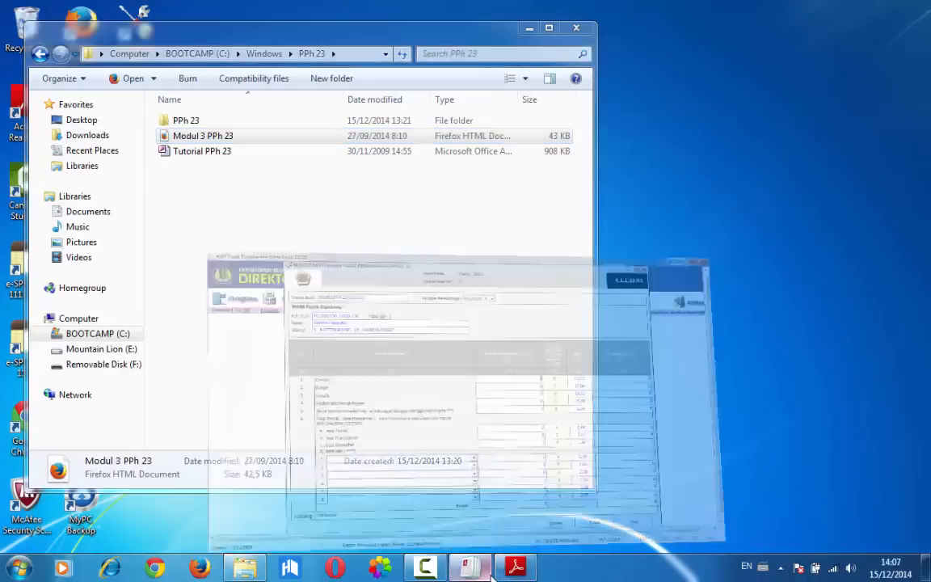
pyautogui.click(514, 570)
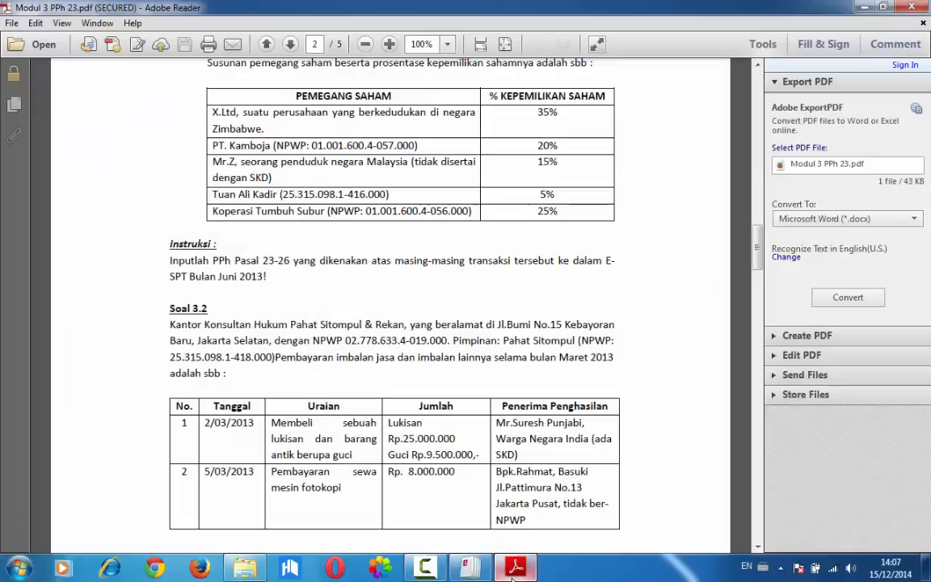
pyautogui.click(471, 570)
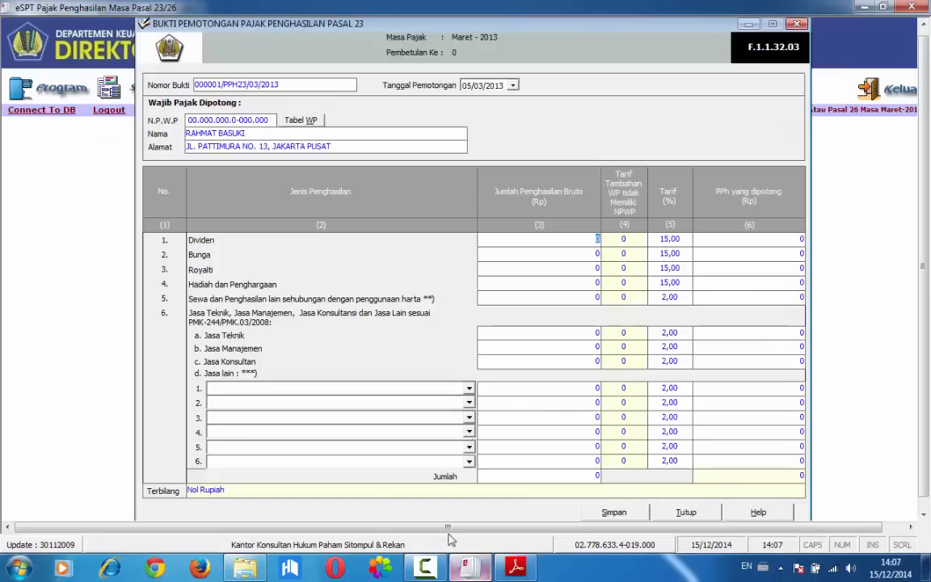
pyautogui.click(539, 296)
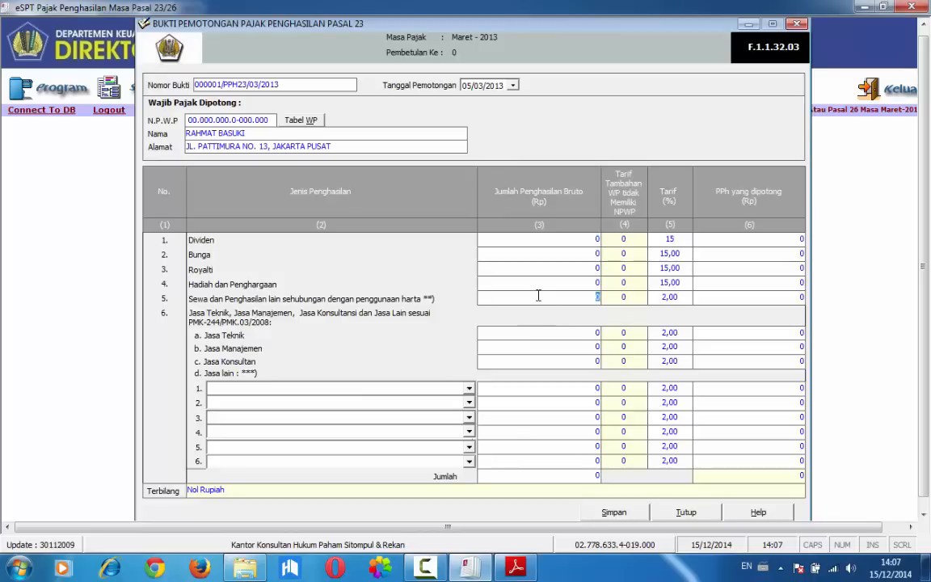
pyautogui.write('8000000')
pyautogui.press('Tab')
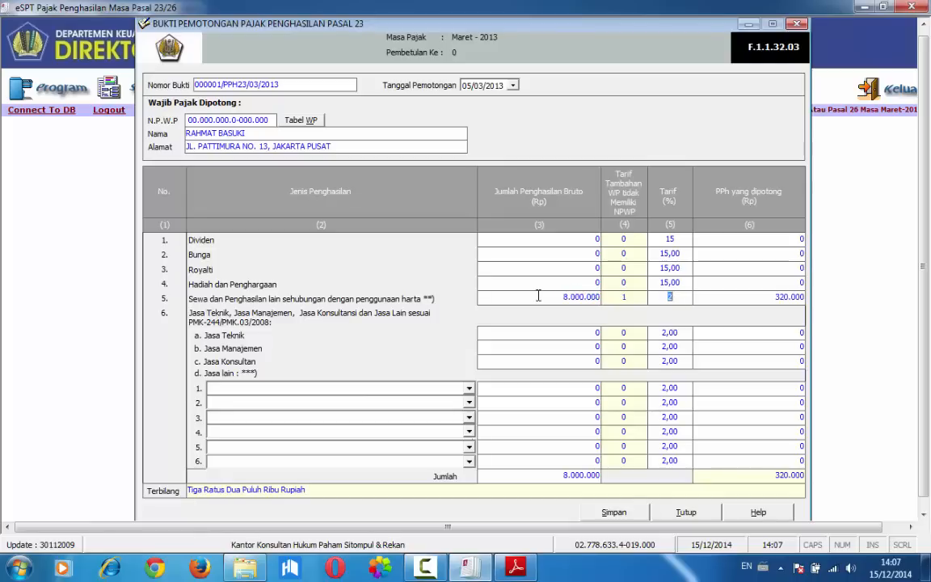
pyautogui.press('Tab')
# Save the Pasal 23 withholding slip and close its form
pyautogui.click(599, 517)
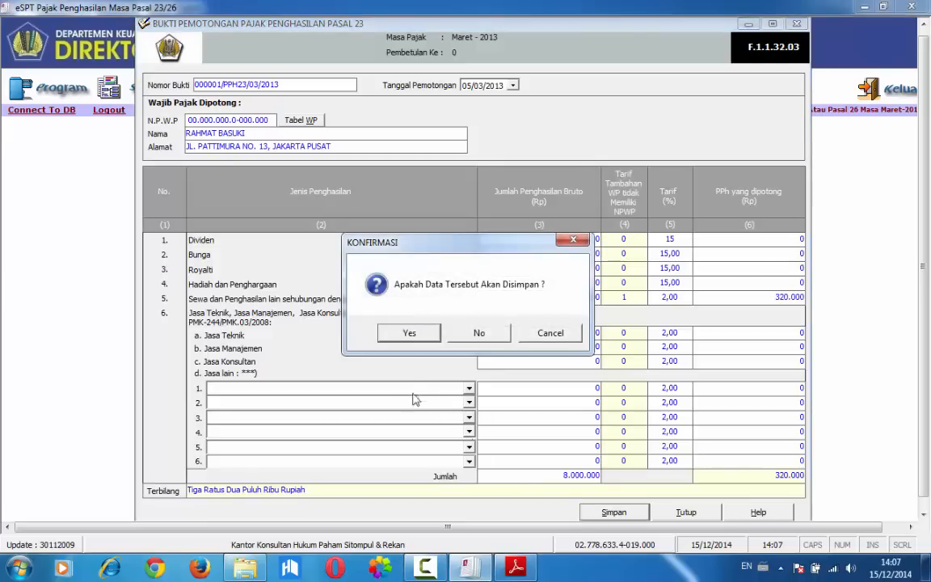
pyautogui.click(410, 332)
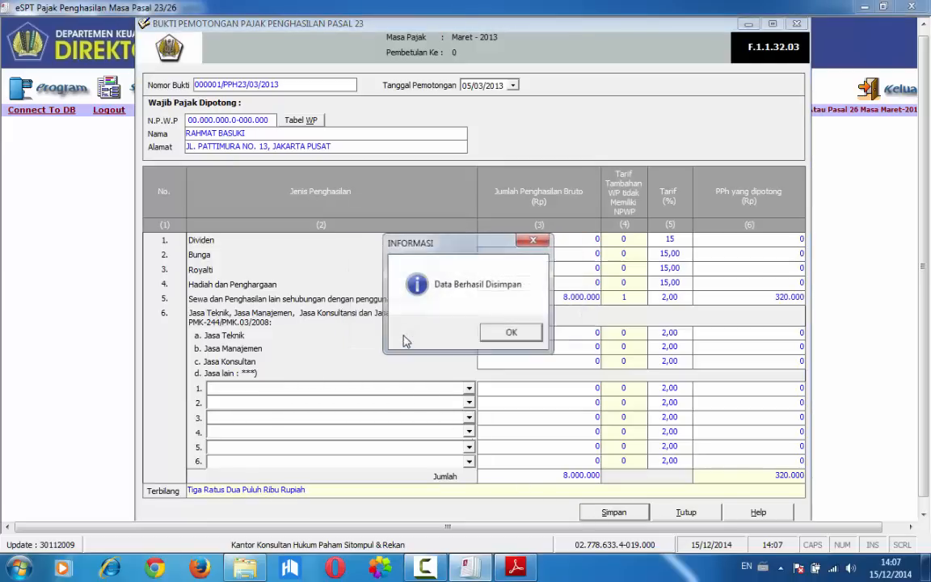
pyautogui.click(508, 332)
pyautogui.click(662, 511)
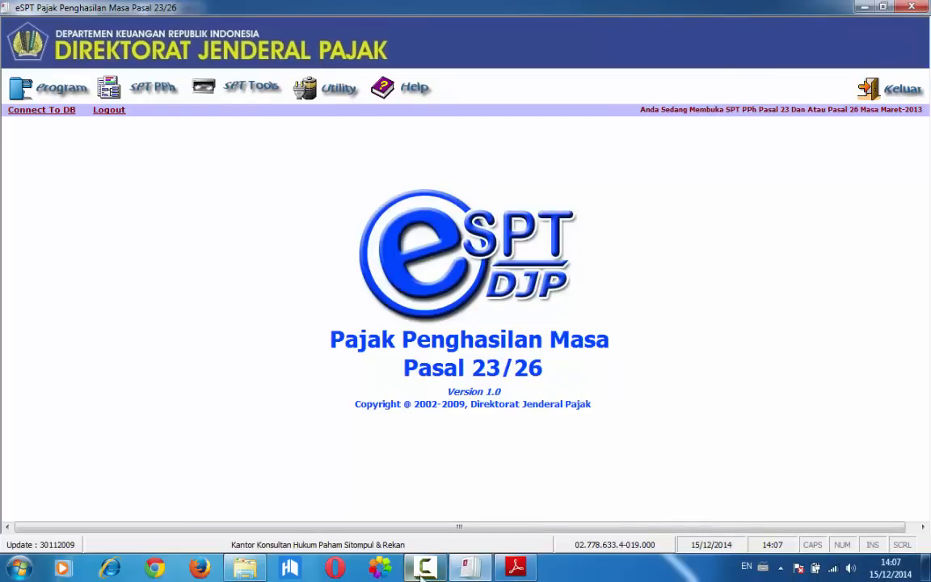
# Switch to the Modul 3 PPh 23 PDF in Adobe Reader and examine the third Soal 3.2 transaction, dated 10/03/2013
pyautogui.click(467, 567)
pyautogui.click(468, 567)
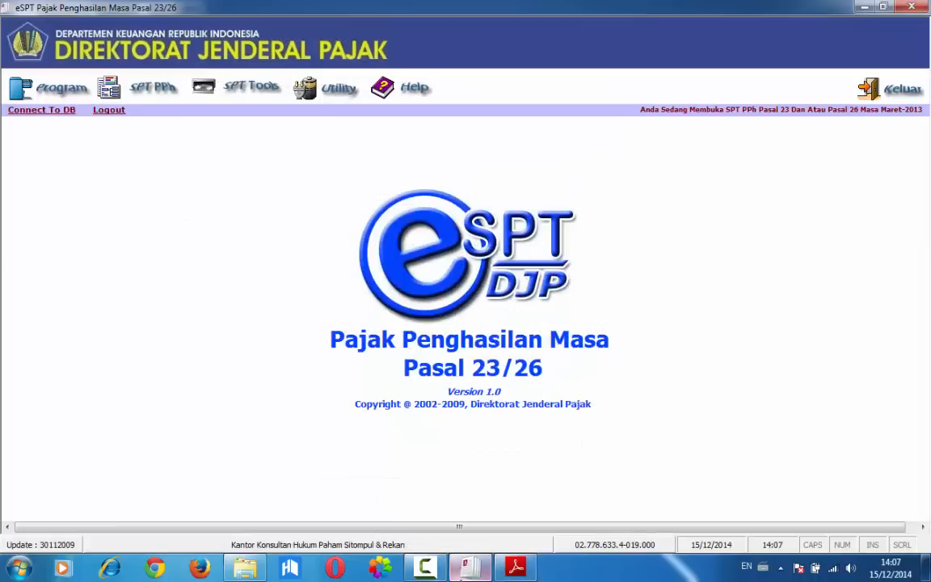
pyautogui.click(516, 566)
pyautogui.moveTo(516, 567)
pyautogui.scroll(-6, 466, 464)
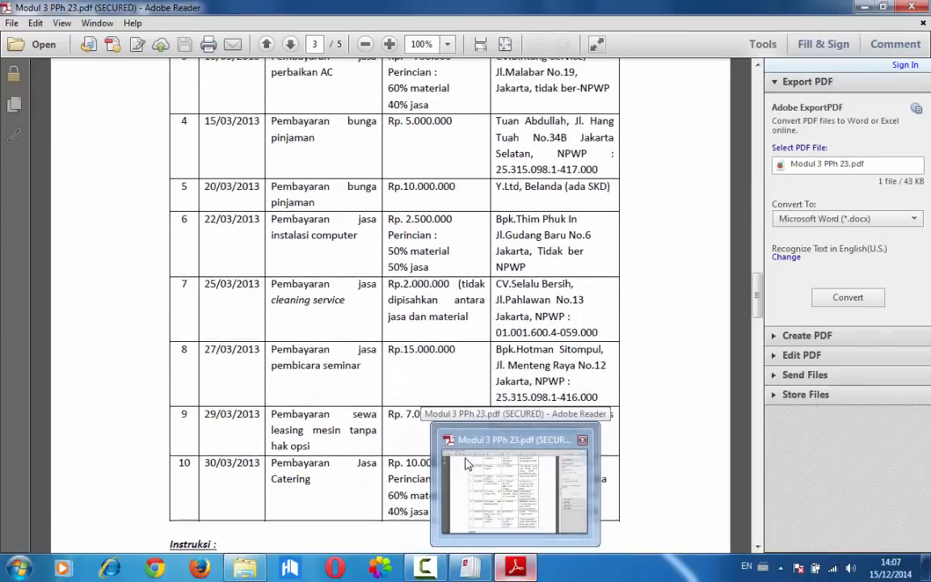
pyautogui.scroll(2, 465, 463)
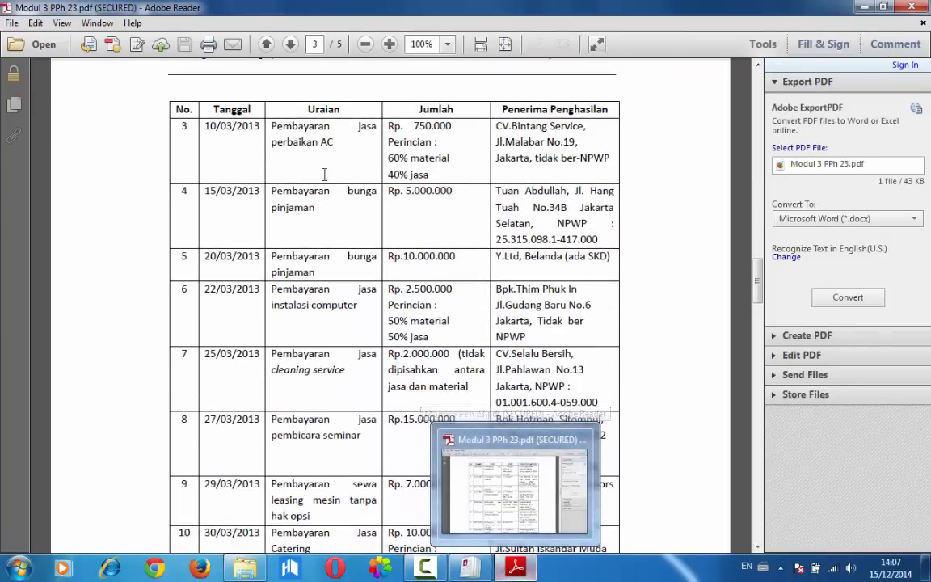
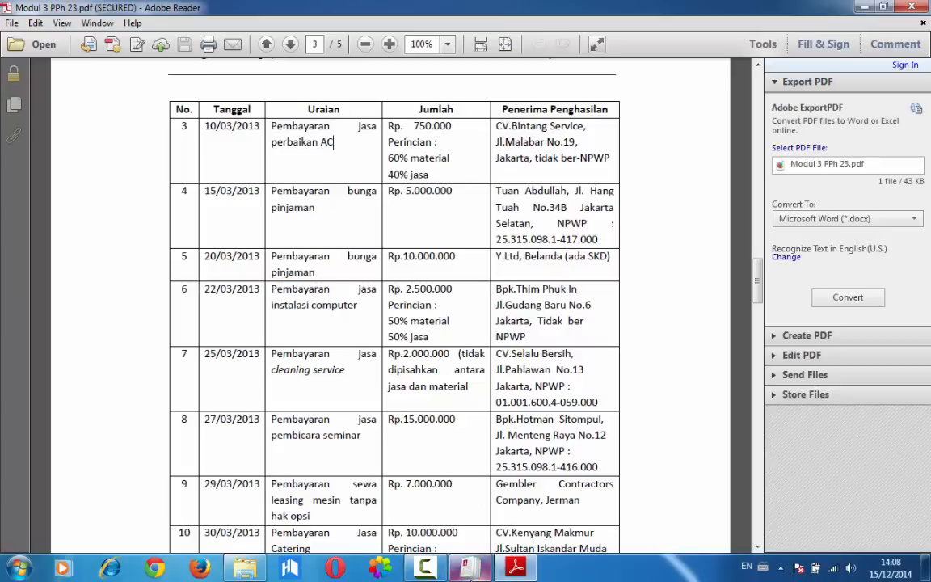
# Open a new Bukti Potong PPh Pasal 23 in eSPT, numbered 000002/PPH23/03.2013 with withholding date 10/03/2013
pyautogui.moveTo(469, 571)
pyautogui.click(453, 485)
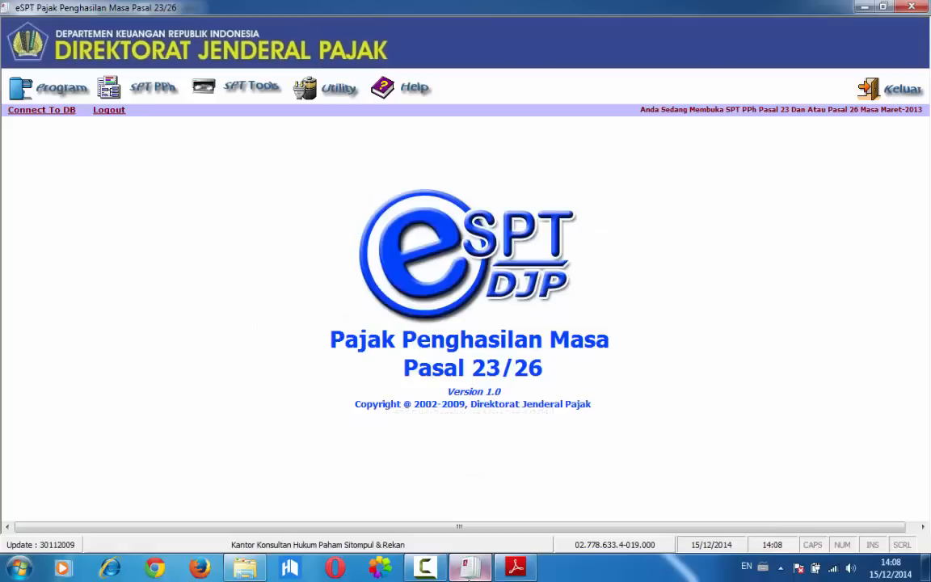
pyautogui.click(164, 95)
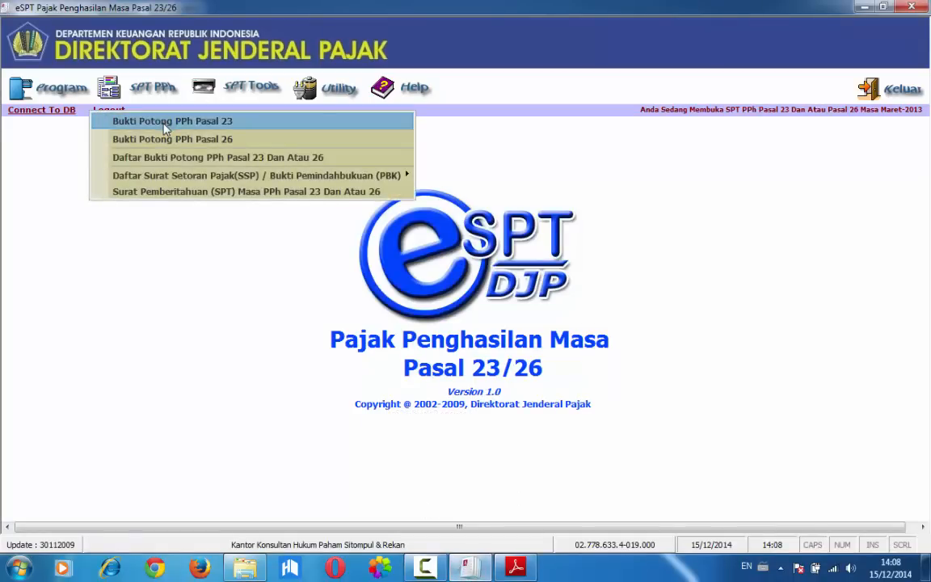
pyautogui.click(165, 121)
pyautogui.press('End')
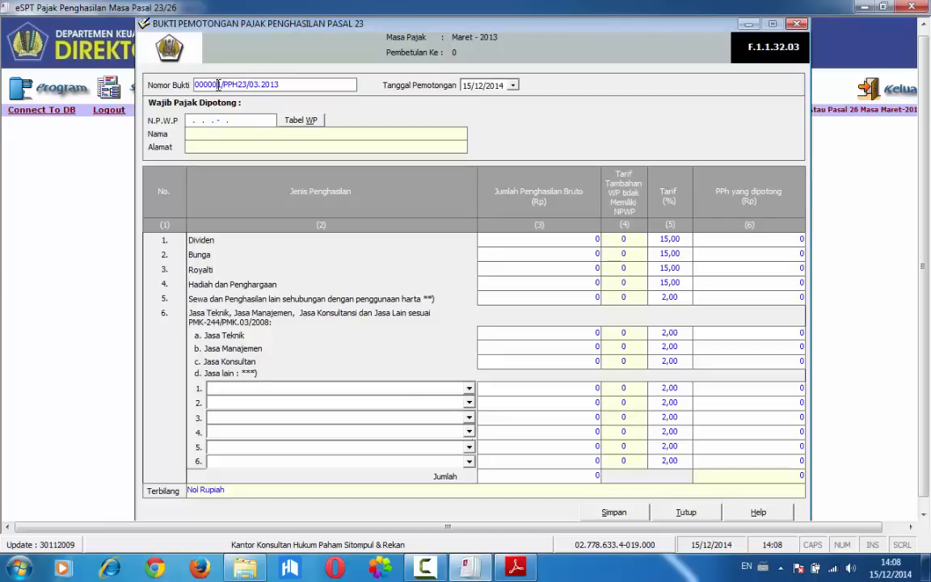
pyautogui.click(467, 86)
pyautogui.write('10/03/2013')
# Check the third transaction's recipient in the PDF and enter an all-zero NPWP and the name CV. BINTANG SERVICE
pyautogui.click(516, 566)
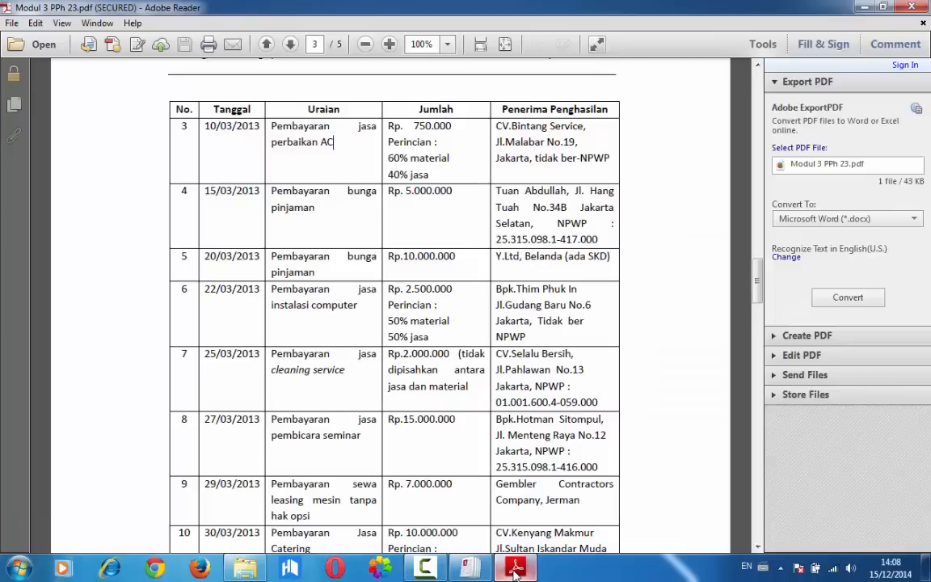
pyautogui.hotkey('alt', 'Tab')
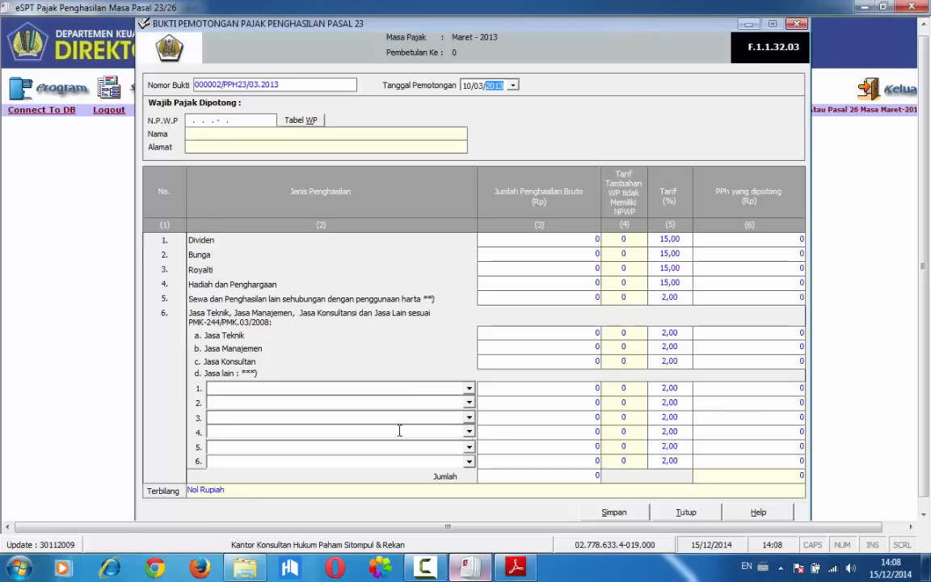
pyautogui.click(188, 119)
pyautogui.write('000000000')
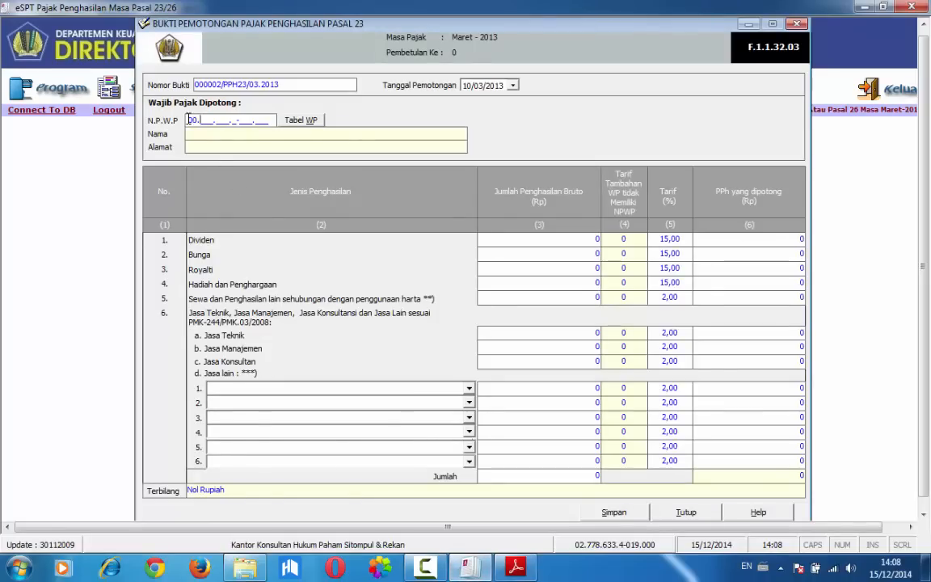
pyautogui.write('00')
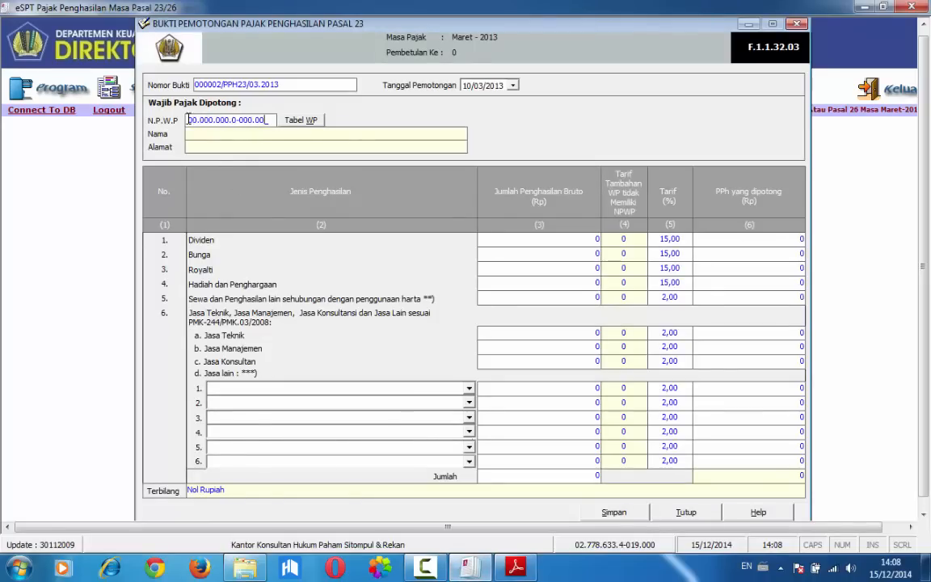
pyautogui.write('0000')
pyautogui.write('CV. BINTANG SERVICE')
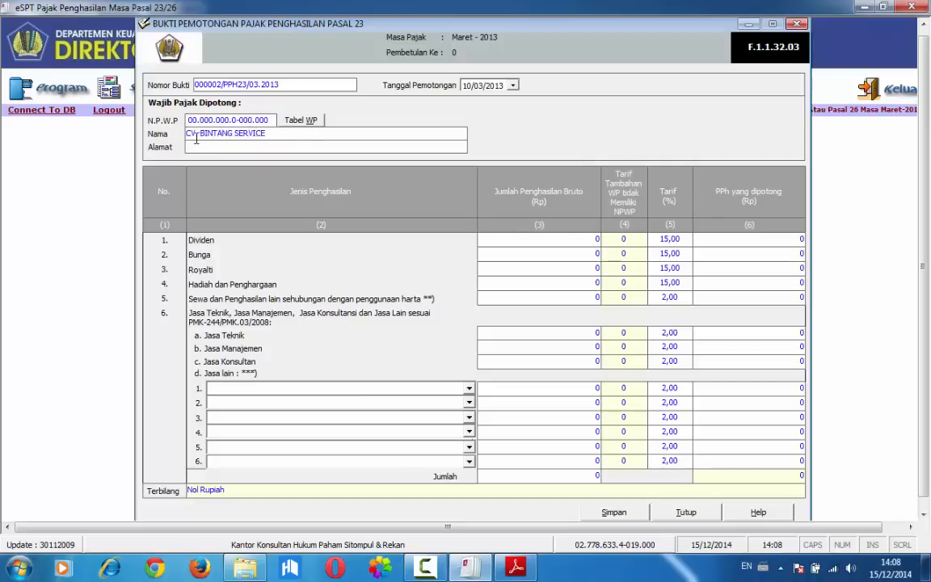
# Fill in the Alamat field of the Pasal 23 slip with the recipient's street address and city
pyautogui.click(202, 147)
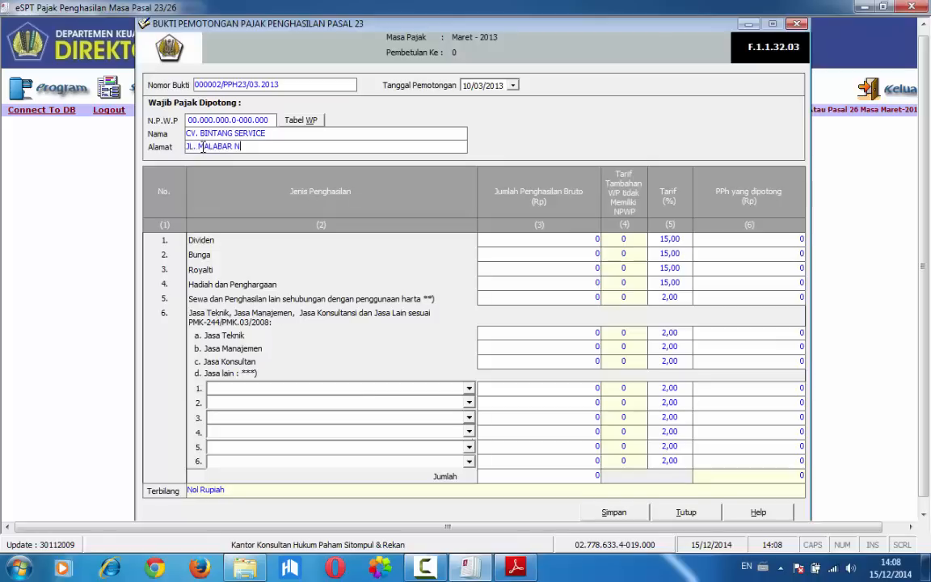
# Check the service in the PDF and choose Jasa Perawatan/Perbaikan/Pemeliharaan Mesin, Peralatan, Listrik, Telepon for the first Jasa lain line
pyautogui.click(465, 568)
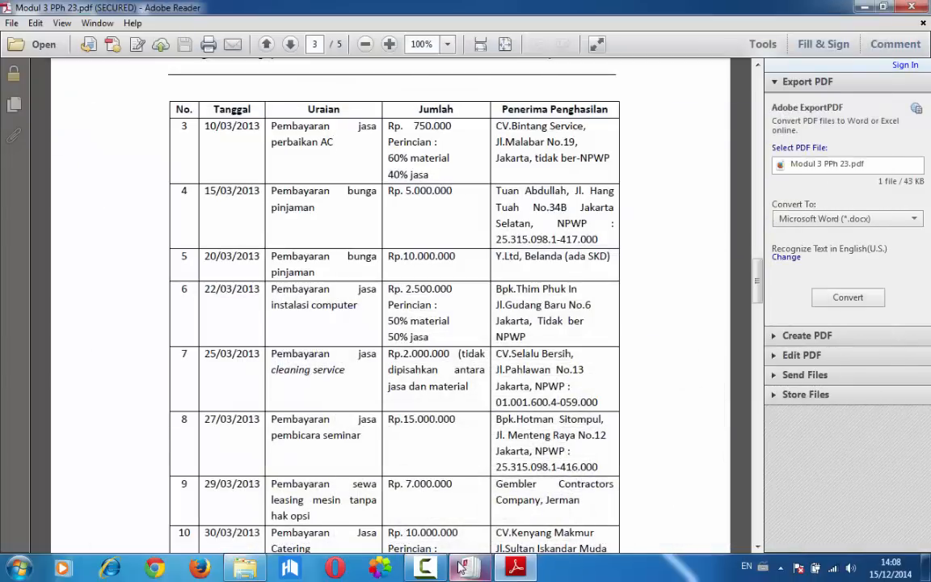
pyautogui.click(463, 568)
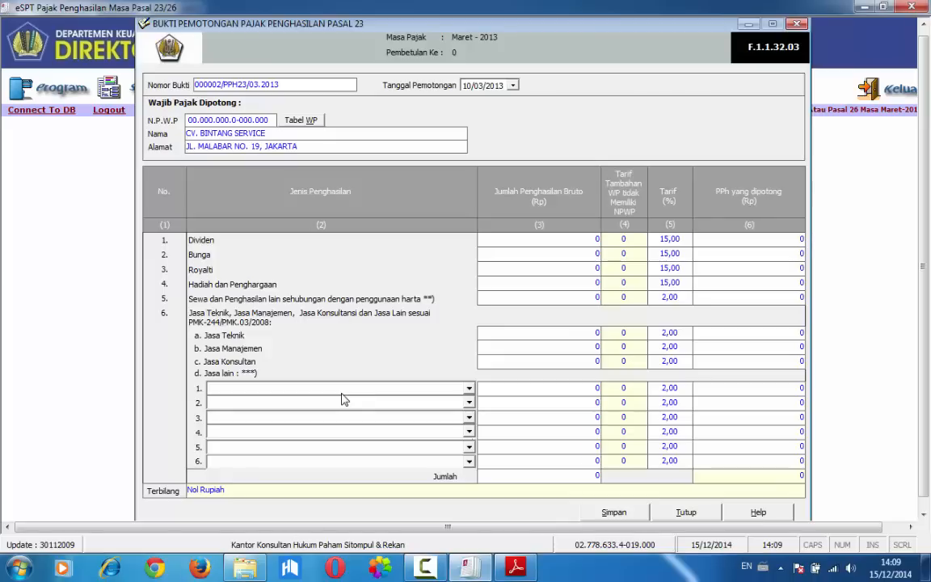
pyautogui.click(469, 389)
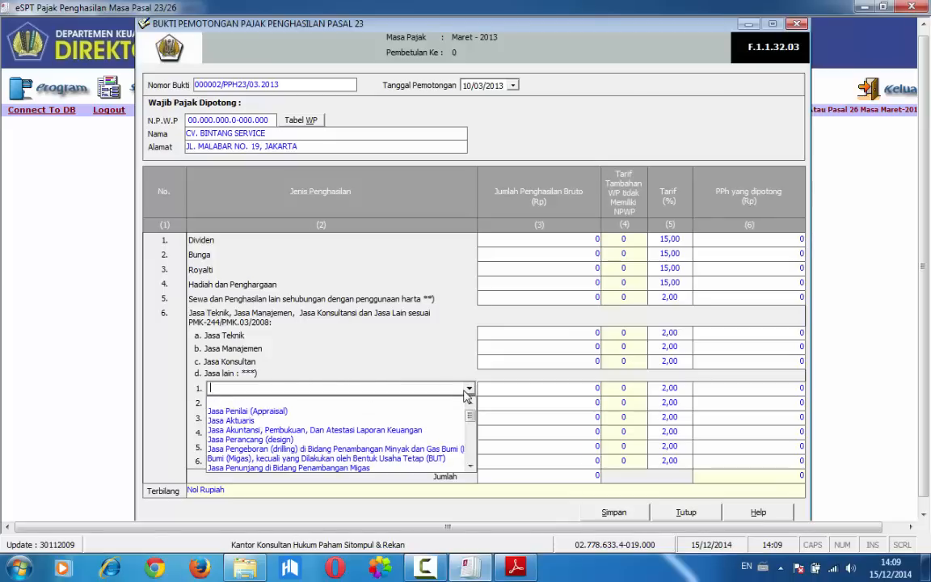
pyautogui.click(470, 466)
pyautogui.moveTo(470, 467); pyautogui.dragTo(471, 468)
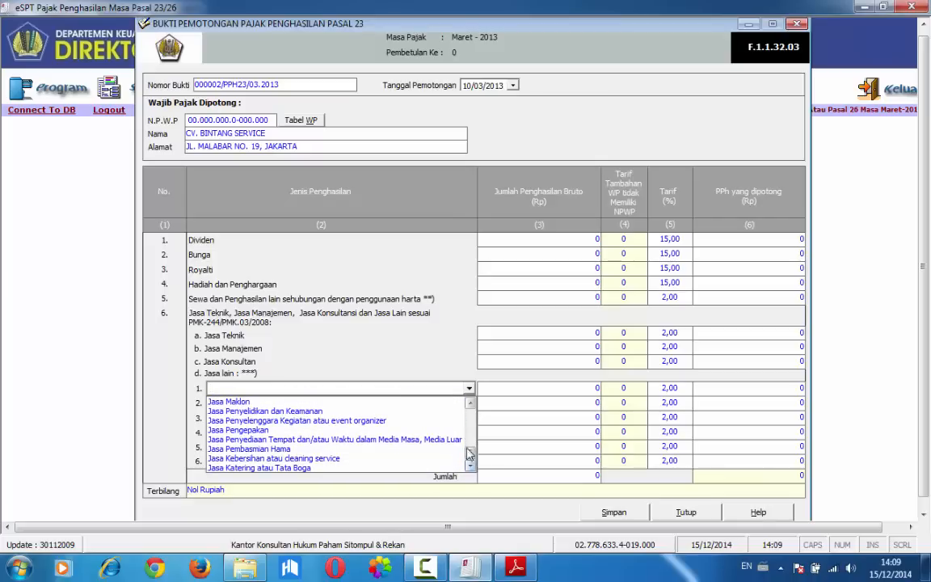
pyautogui.click(470, 402)
pyautogui.click(469, 403)
pyautogui.click(470, 402)
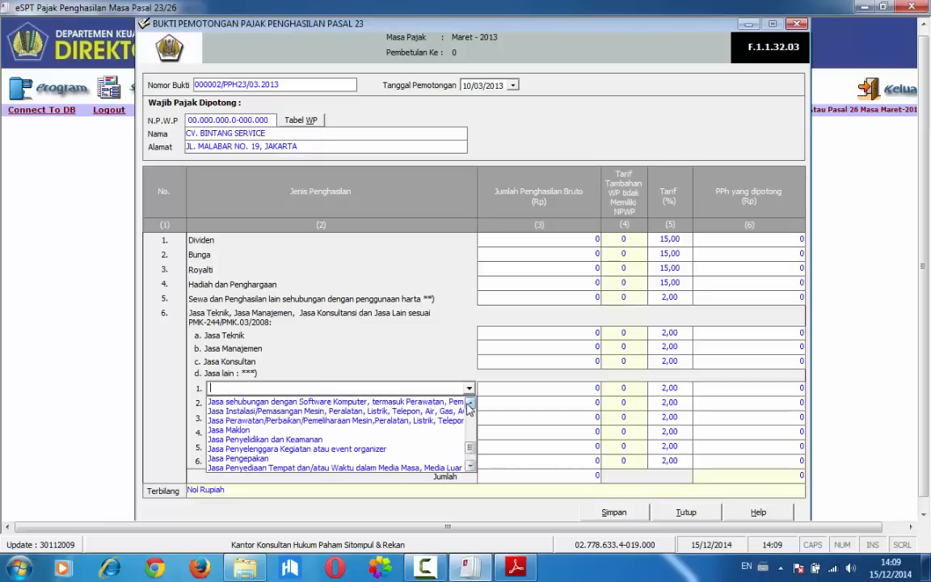
pyautogui.click(384, 422)
# Check the 40% jasa portion in the PDF and enter gross income of 300.000 on the first Jasa lain line
pyautogui.click(509, 394)
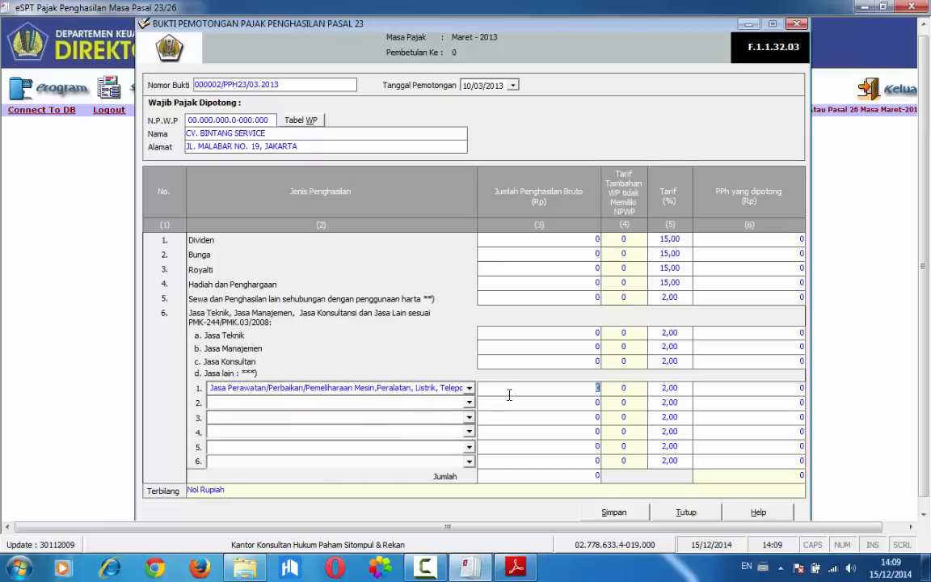
pyautogui.click(516, 567)
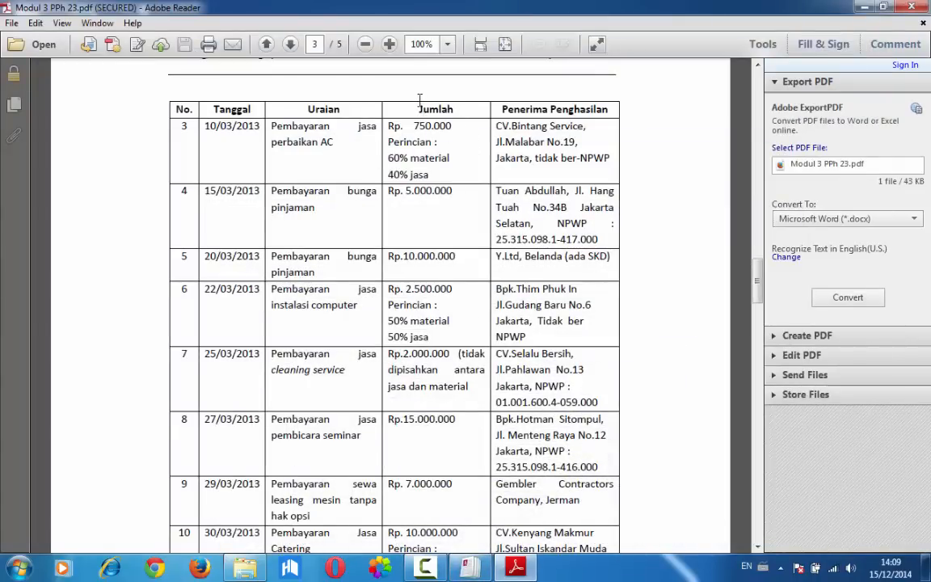
pyautogui.rightClick(430, 174)
pyautogui.click(443, 178)
pyautogui.click(468, 568)
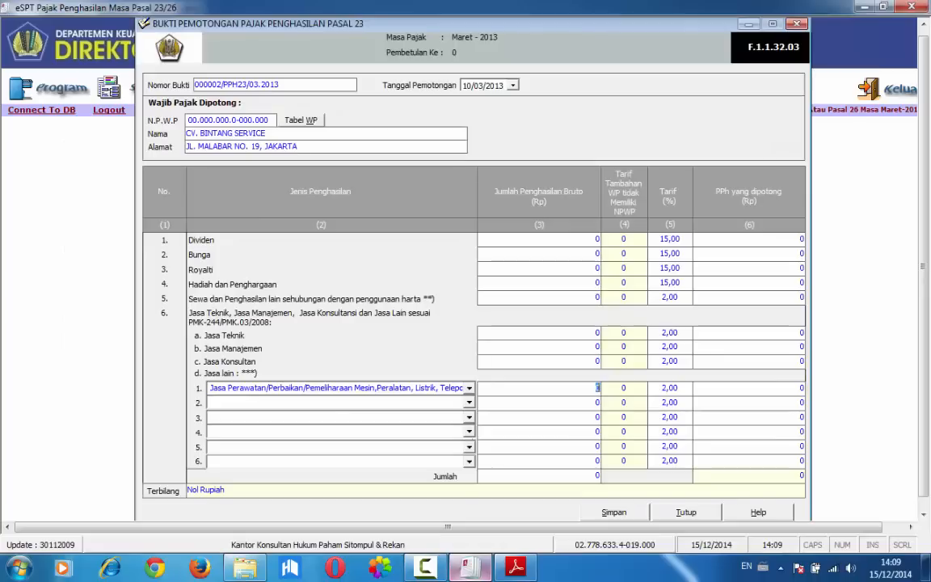
pyautogui.click(525, 388)
pyautogui.write('300.000')
pyautogui.press('Tab')
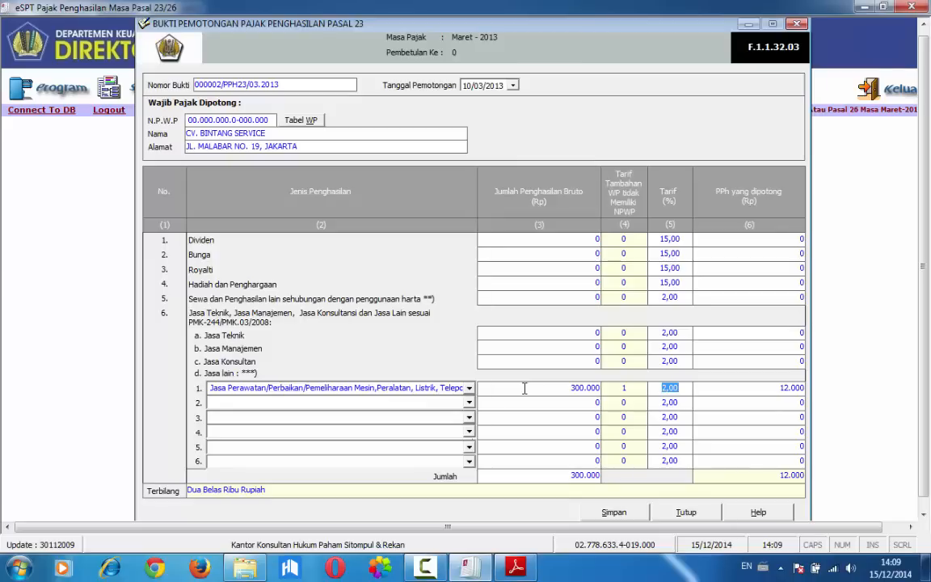
# Save the Pasal 23 slip for CV. BINTANG SERVICE and close its form
pyautogui.click(608, 513)
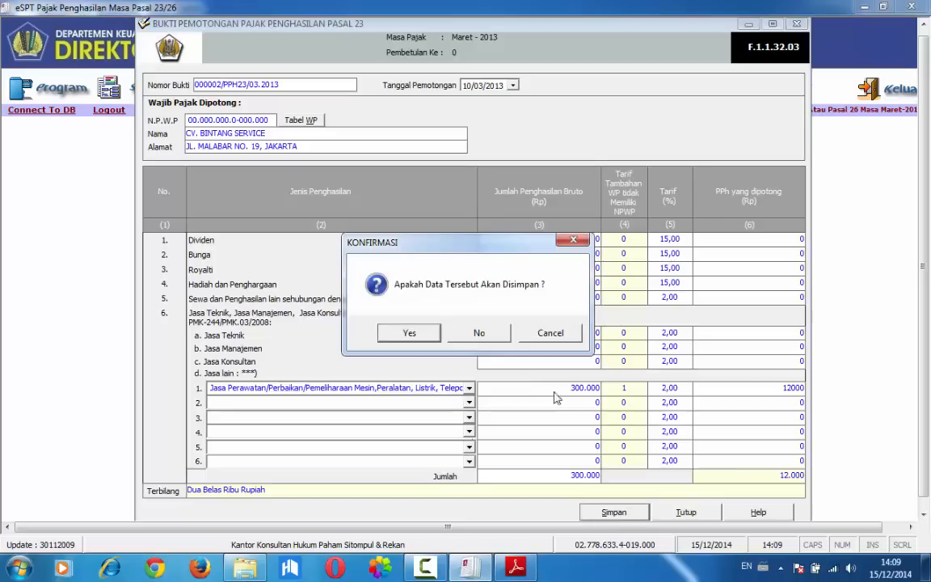
pyautogui.click(420, 332)
pyautogui.click(503, 336)
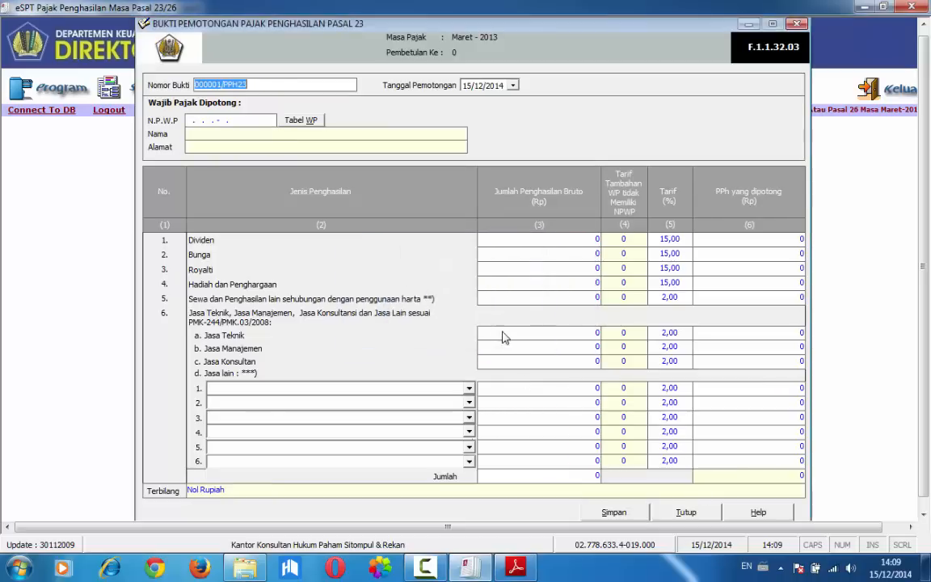
pyautogui.click(684, 513)
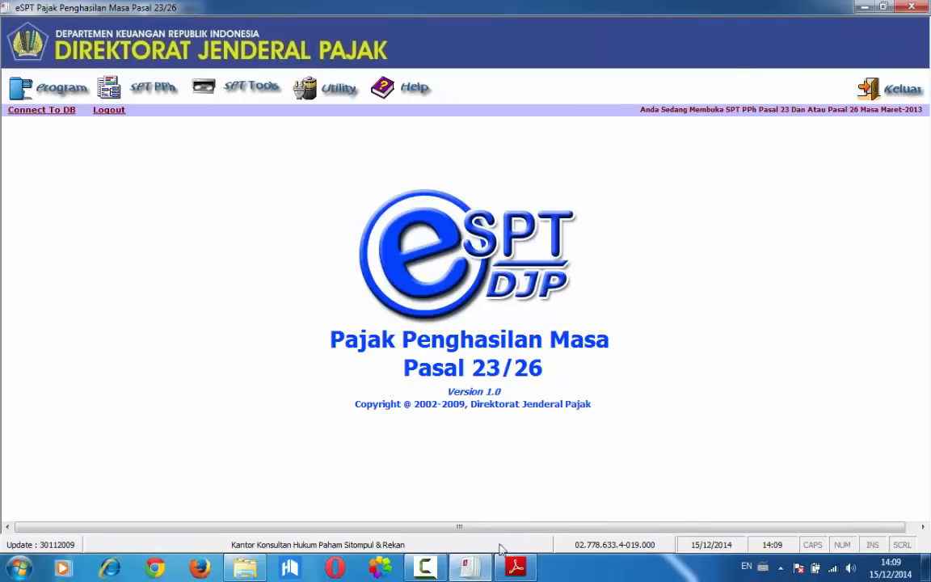
# Check the fourth Soal 3.2 transaction in the Adobe Reader PDF and open a new Bukti Potong PPh Pasal 23 in eSPT
pyautogui.hotkey('alt', 'Tab')
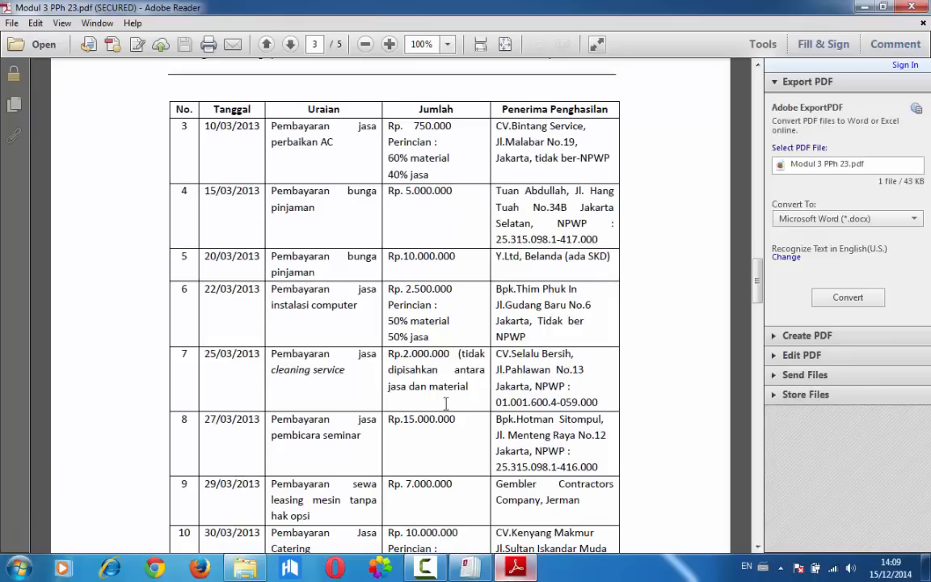
pyautogui.scroll(1, 358, 229)
pyautogui.scroll(-3, 354, 233)
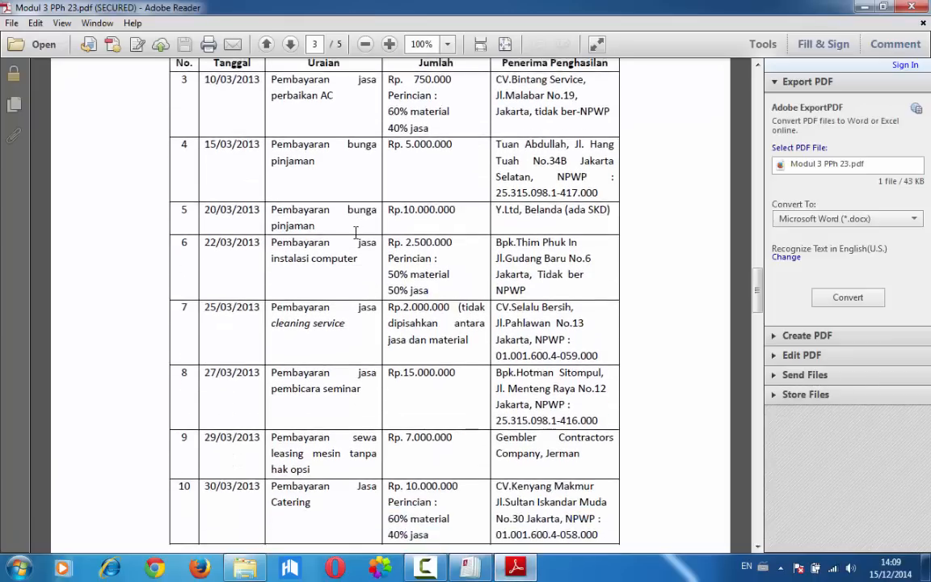
pyautogui.scroll(-1, 356, 233)
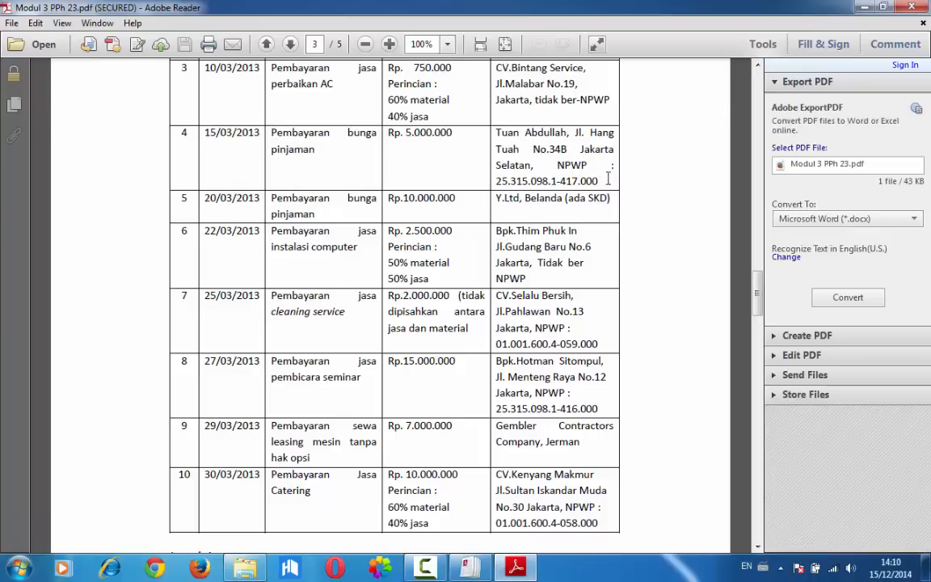
pyautogui.click(466, 568)
pyautogui.click(147, 87)
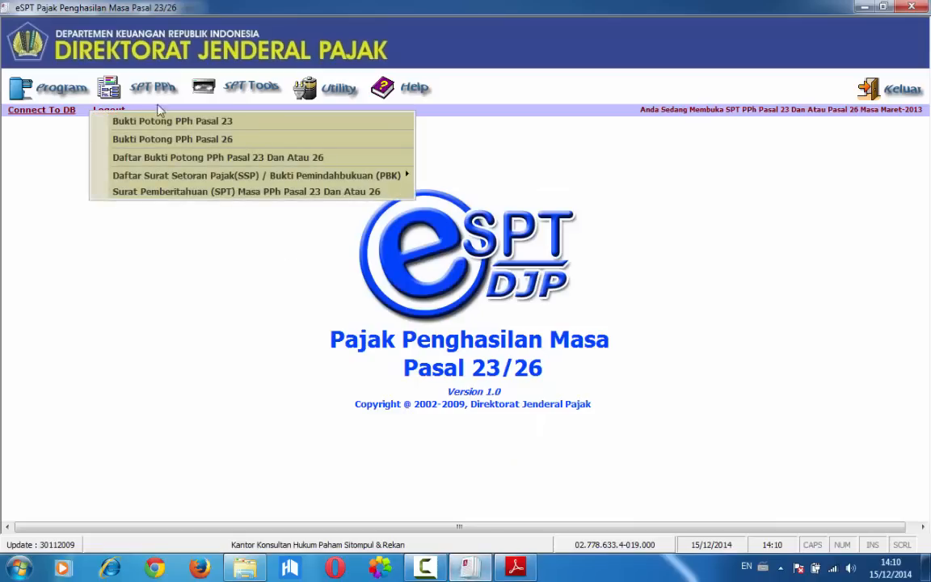
pyautogui.click(157, 121)
# Set the slip's Nomor Bukti to 000003/PPH23/03/2013 and its Tanggal Pemotongan to 15/03/2013
pyautogui.press('End')
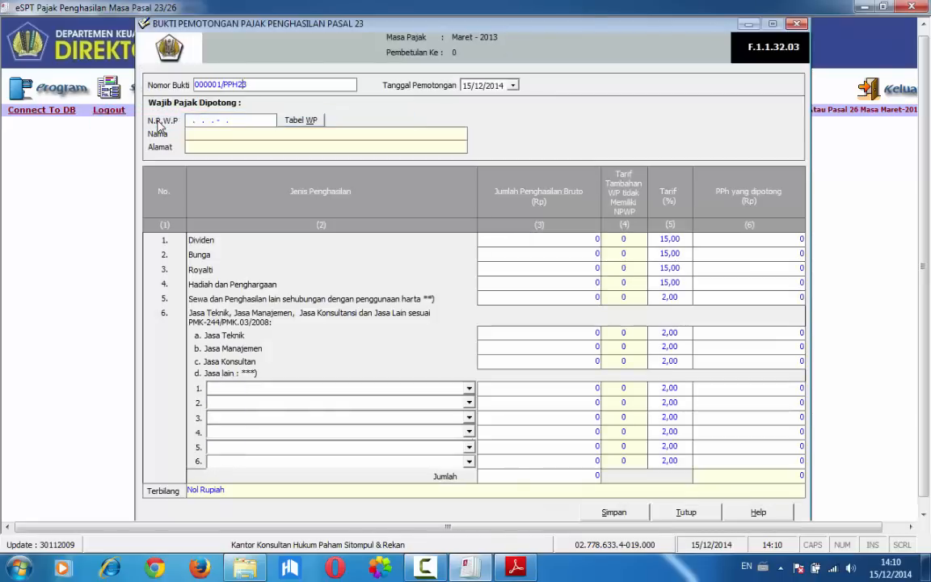
pyautogui.press('BackSpace')
pyautogui.write('3/03/2013')
pyautogui.click(466, 85)
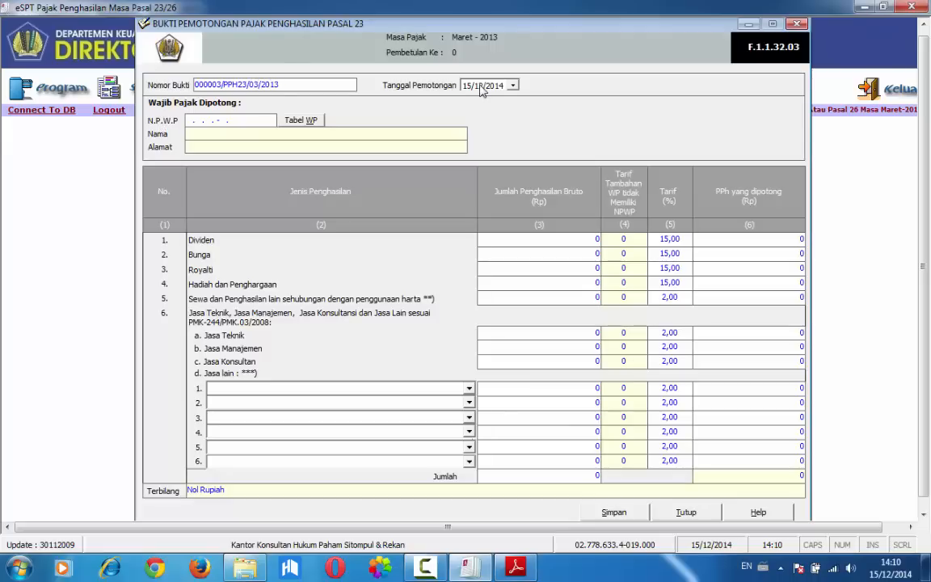
pyautogui.press('Right')
# Check the fourth transaction's recipient in the PDF and look for them in the Daftar Lawan Transaksi list
pyautogui.click(468, 568)
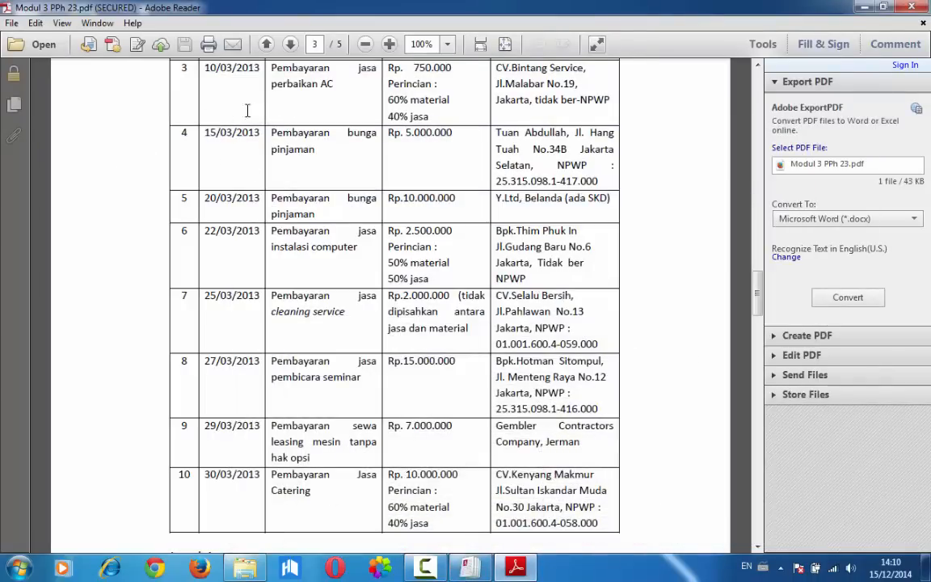
pyautogui.click(469, 569)
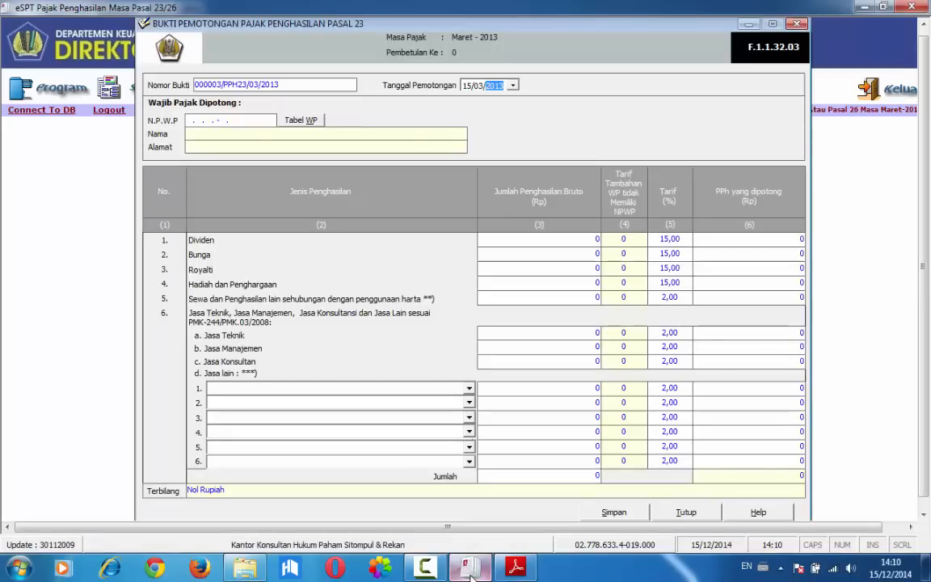
pyautogui.click(301, 123)
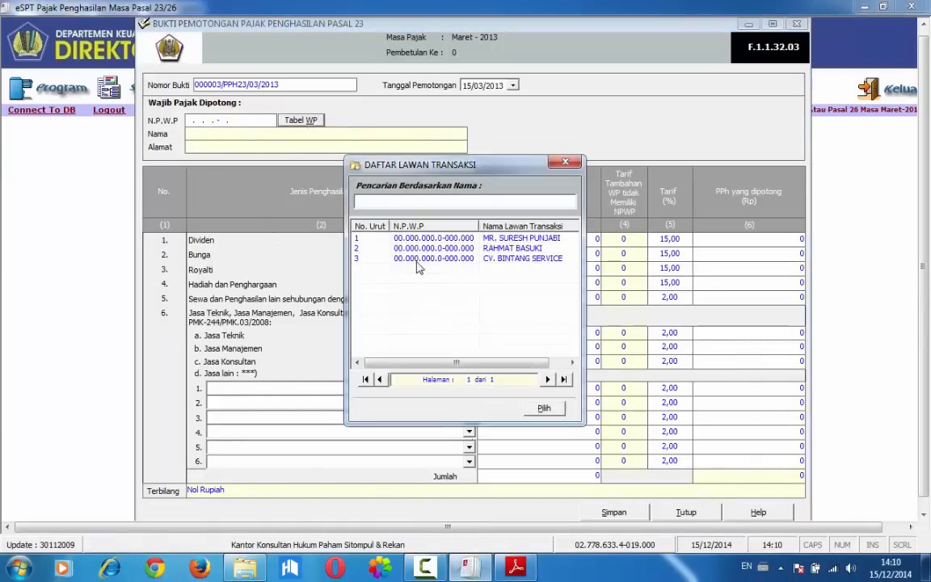
pyautogui.click(560, 164)
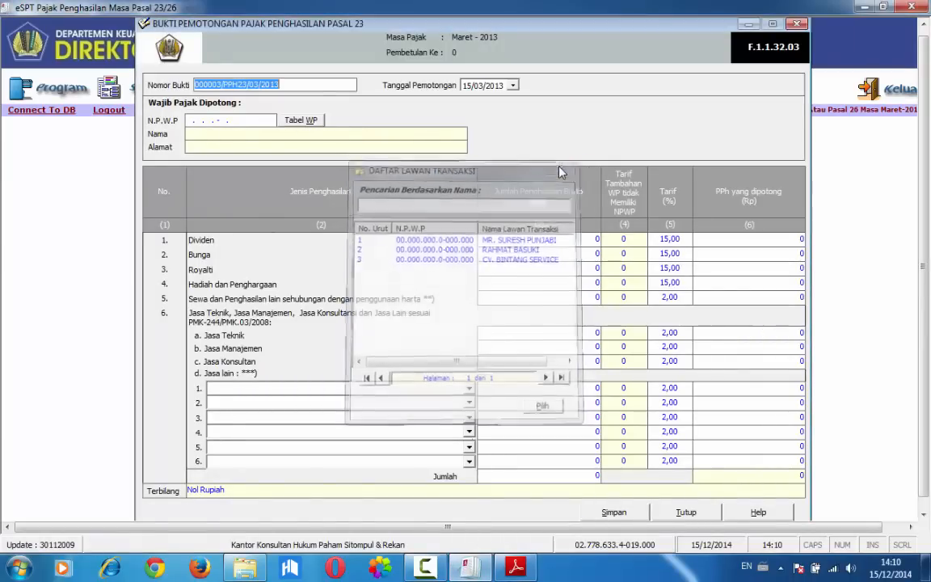
# Enter the recipient's NPWP from the fourth transaction and bring up the Input Data Wajib Pajak form
pyautogui.click(194, 119)
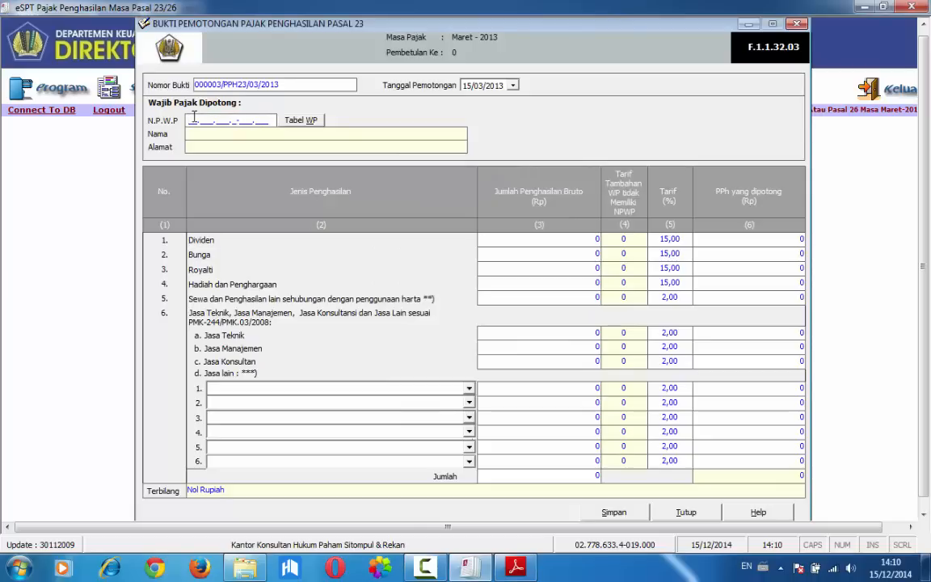
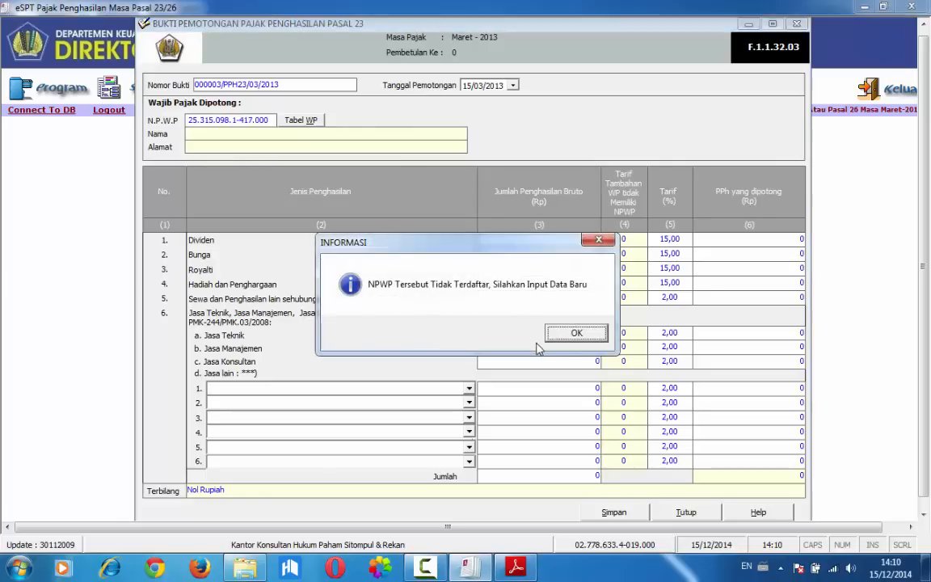
pyautogui.click(574, 334)
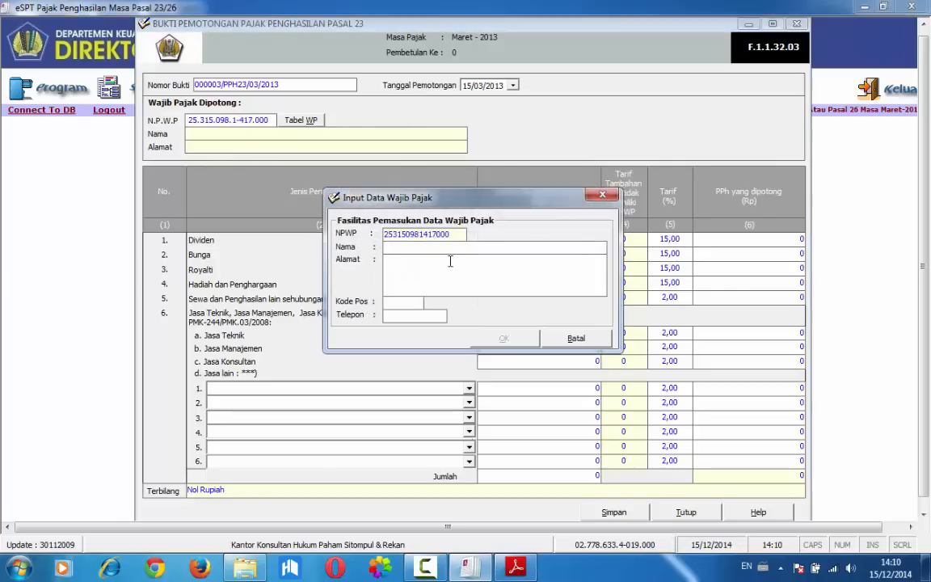
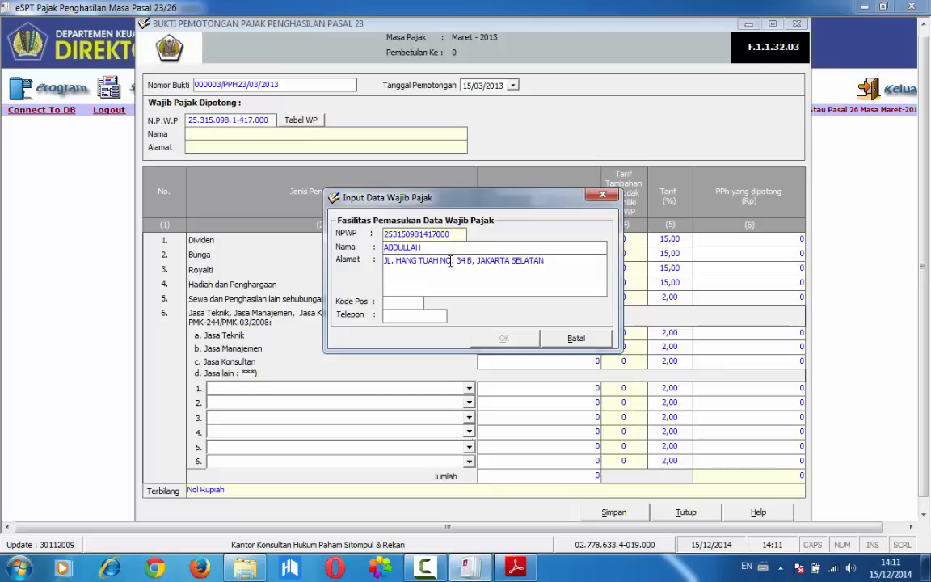
pyautogui.click(575, 338)
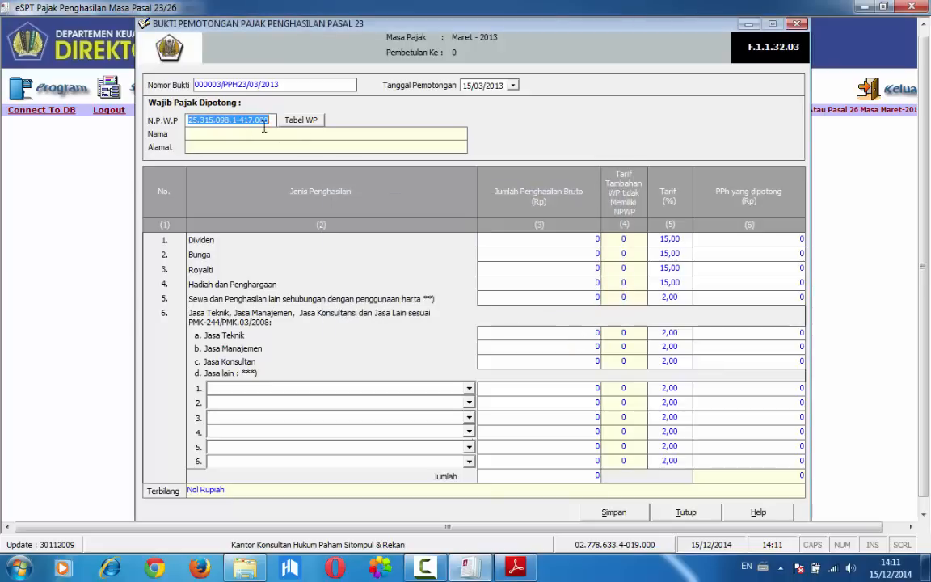
pyautogui.click(300, 119)
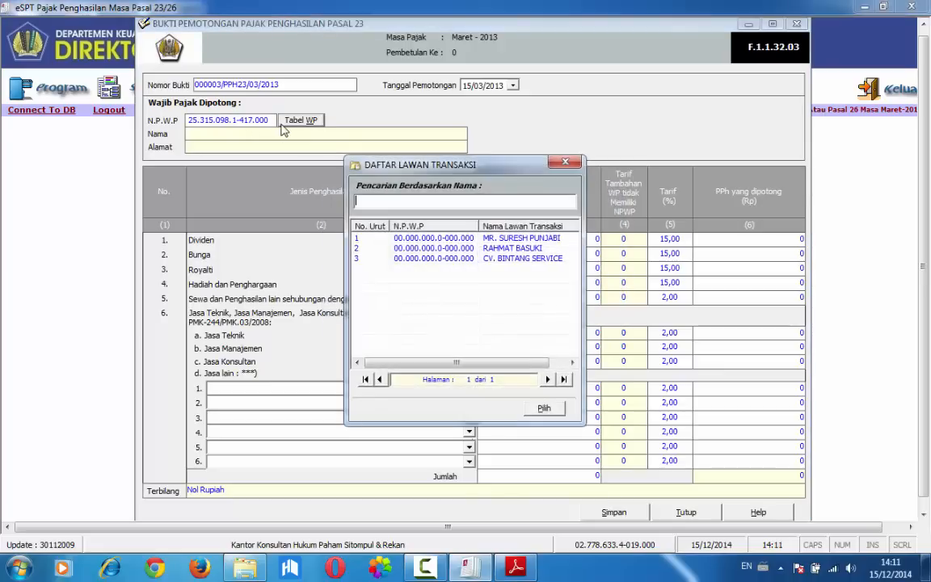
pyautogui.click(544, 408)
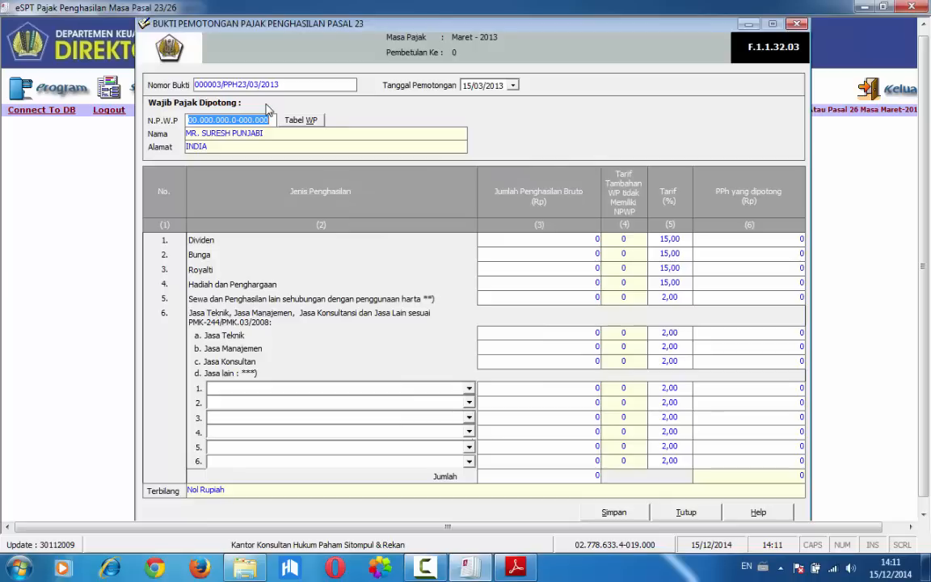
# Enter the fourth transaction recipient's NPWP again and proceed to the Input Data Wajib Pajak form
pyautogui.write('24')
pyautogui.press('BackSpace')
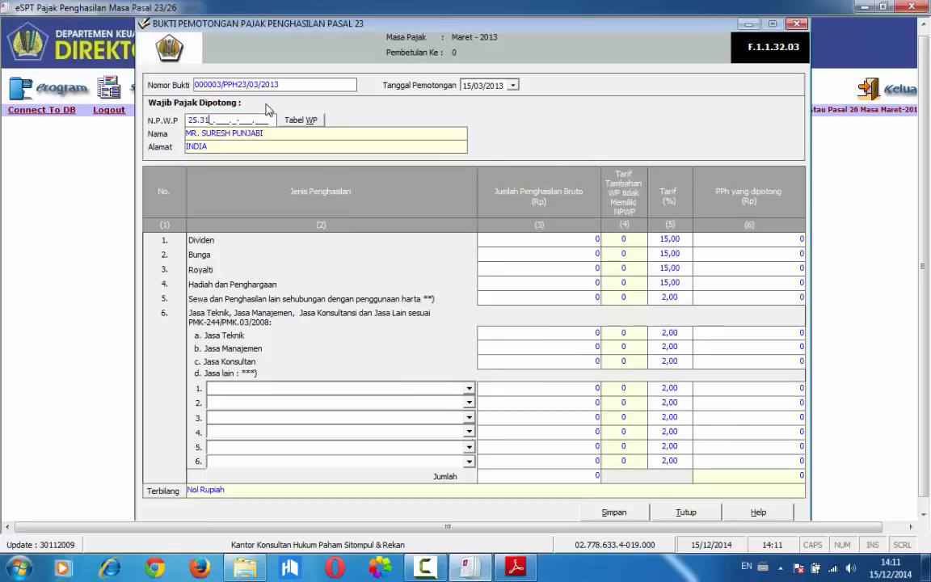
pyautogui.press('Return')
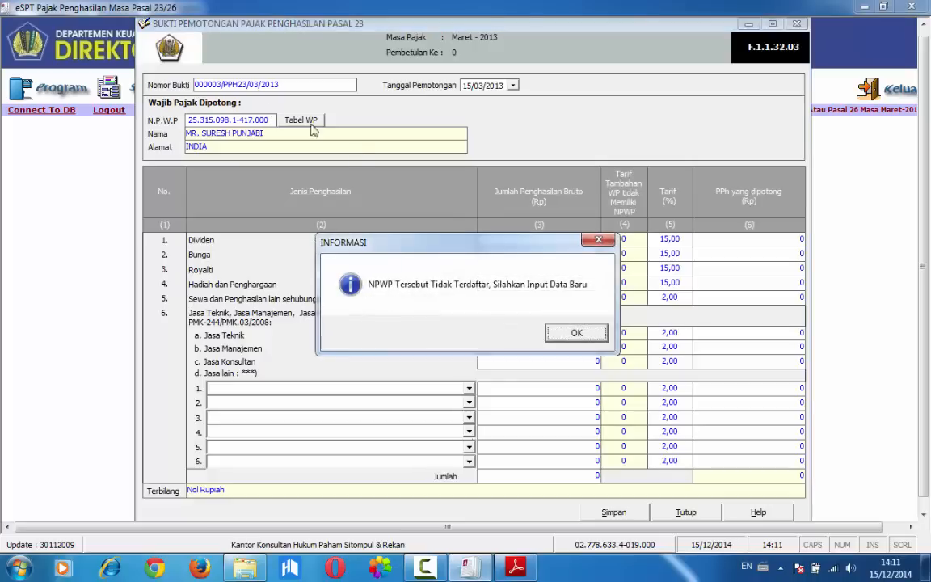
pyautogui.click(575, 332)
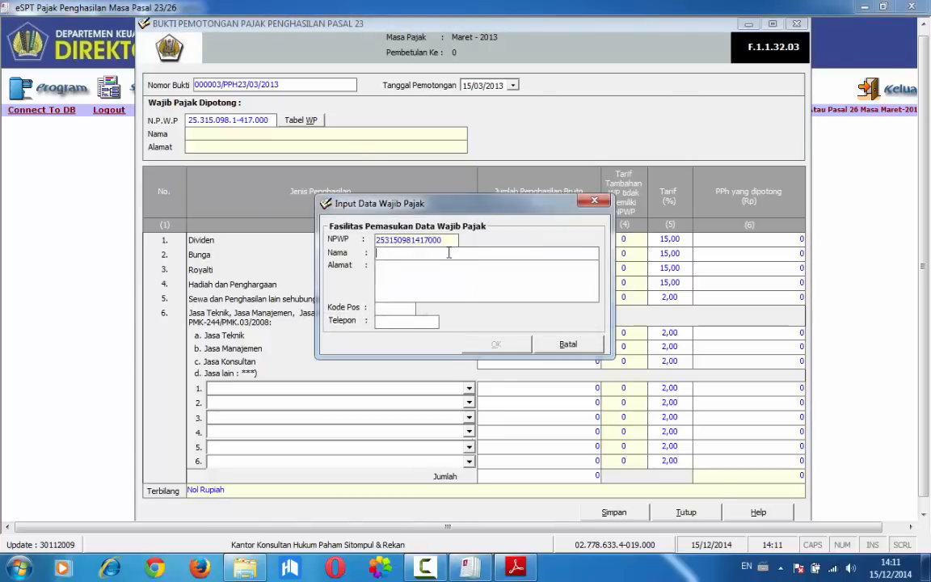
# Fill in the recipient's name, address and postal code in the Input Data Wajib Pajak form and accept the entry
pyautogui.write('ABDULLAH')
pyautogui.press('Tab')
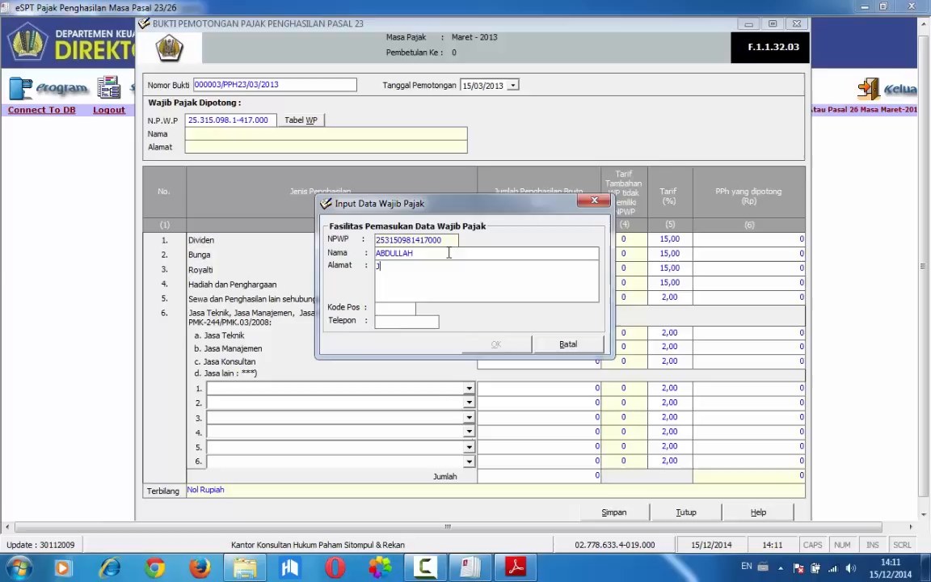
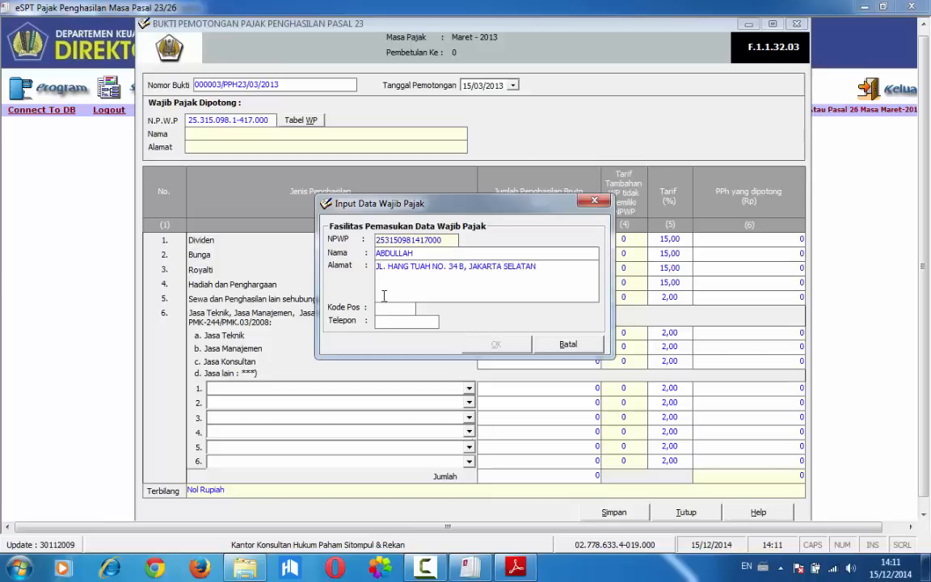
pyautogui.click(384, 320)
pyautogui.click(382, 308)
pyautogui.write('12345')
pyautogui.click(496, 344)
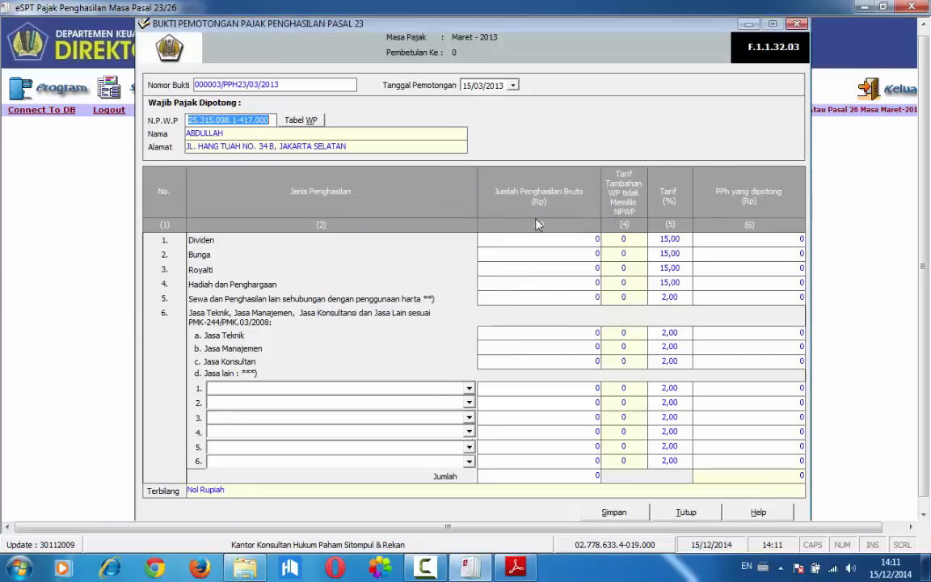
# Check the fourth transaction's amount in the PDF, enter 5.000.000 as gross Bunga income and save the Pasal 23 slip
pyautogui.click(469, 567)
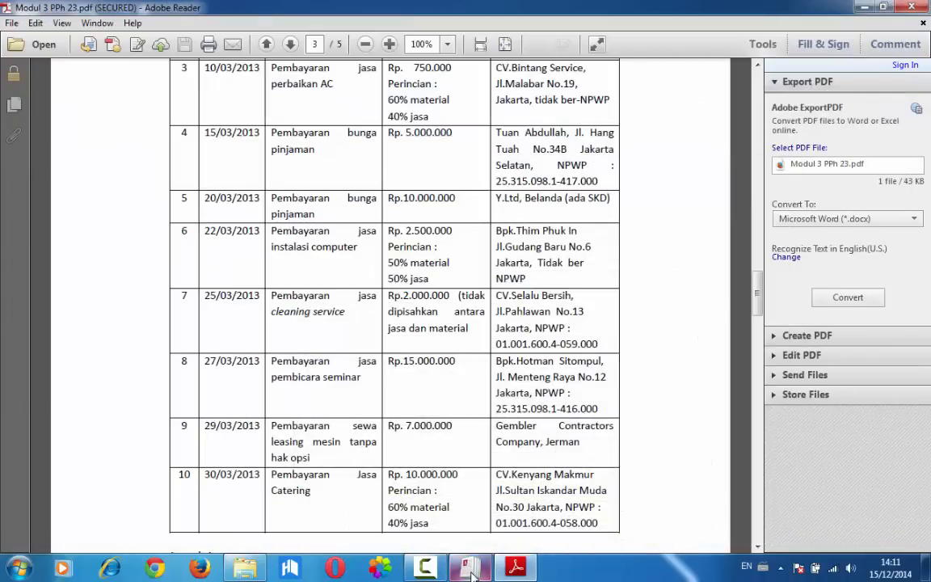
pyautogui.hotkey('alt', 'Tab')
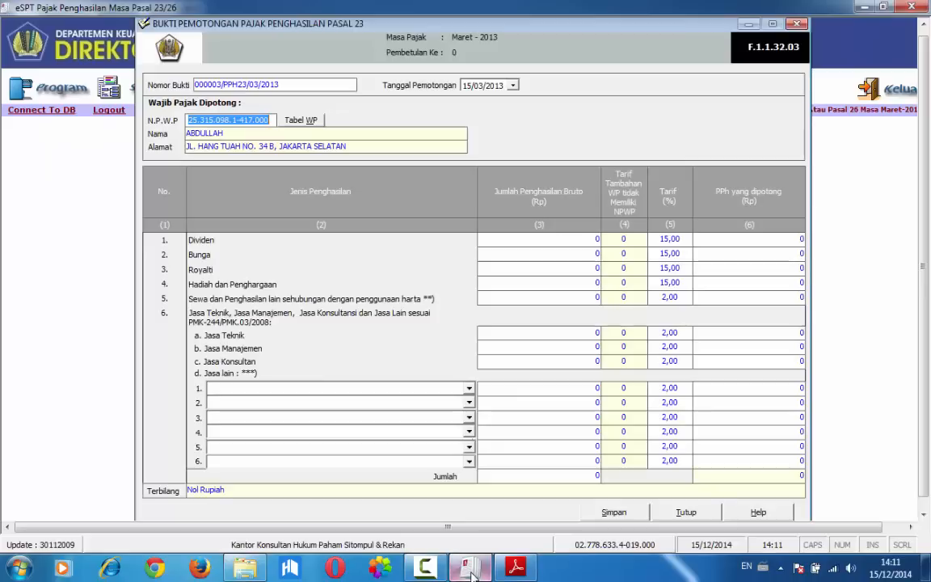
pyautogui.click(502, 256)
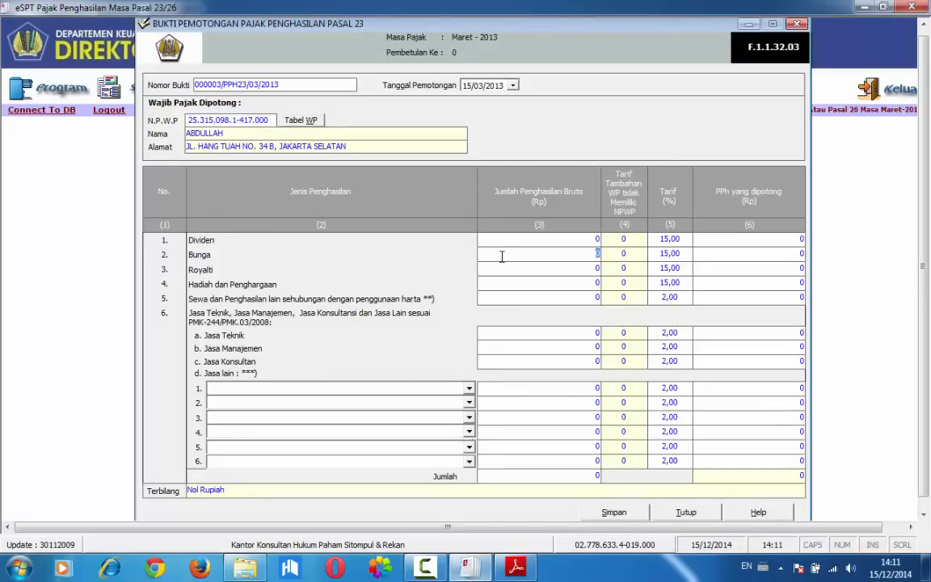
pyautogui.write('5.000.000')
pyautogui.press('Tab')
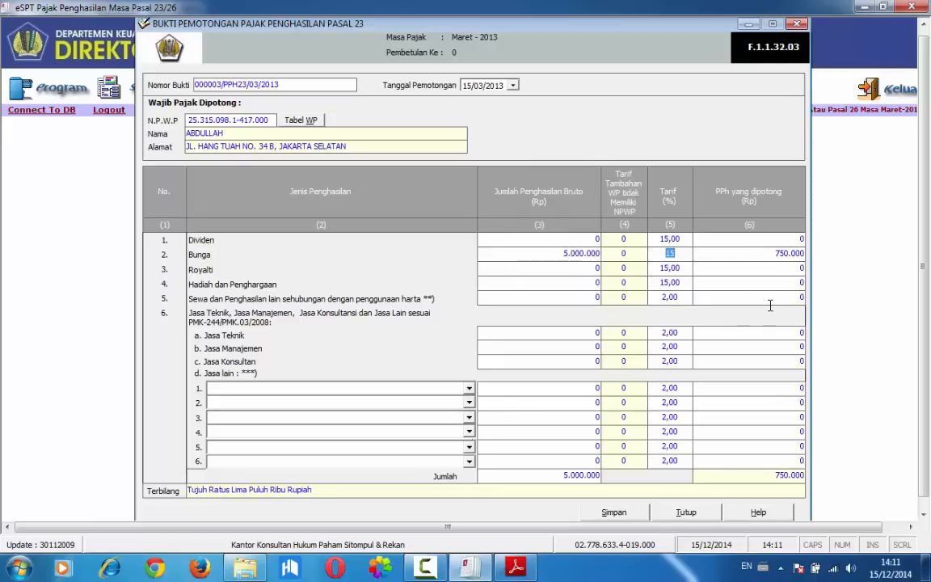
pyautogui.click(614, 512)
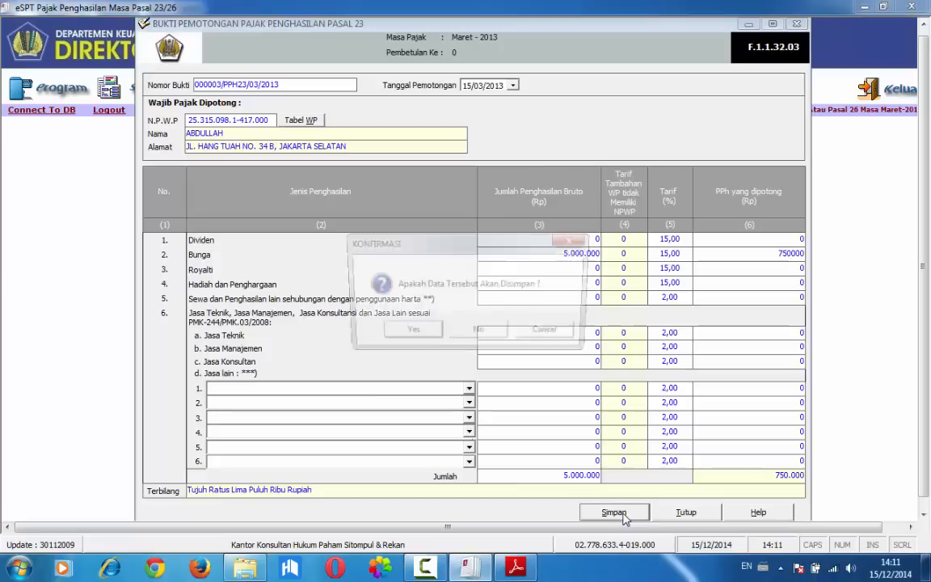
pyautogui.click(408, 334)
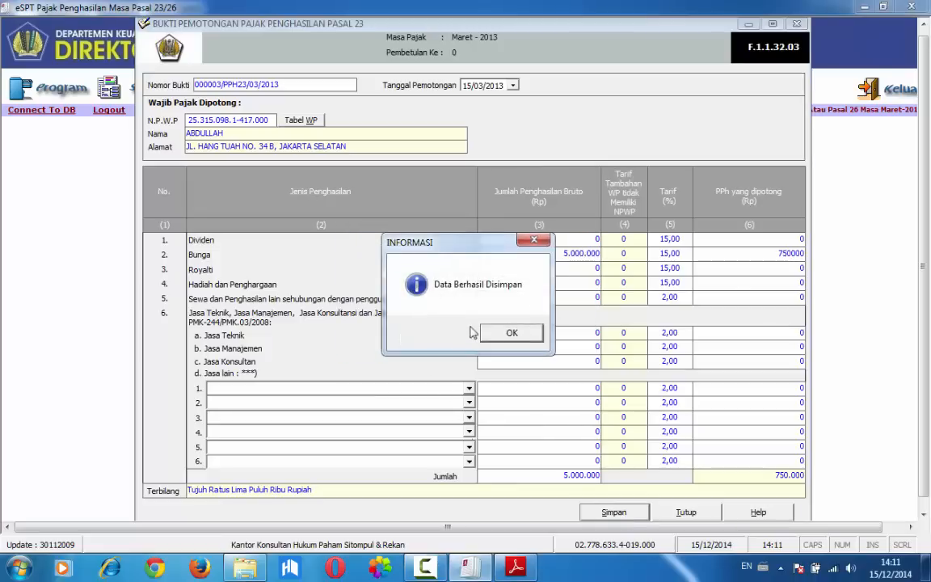
pyautogui.click(446, 301)
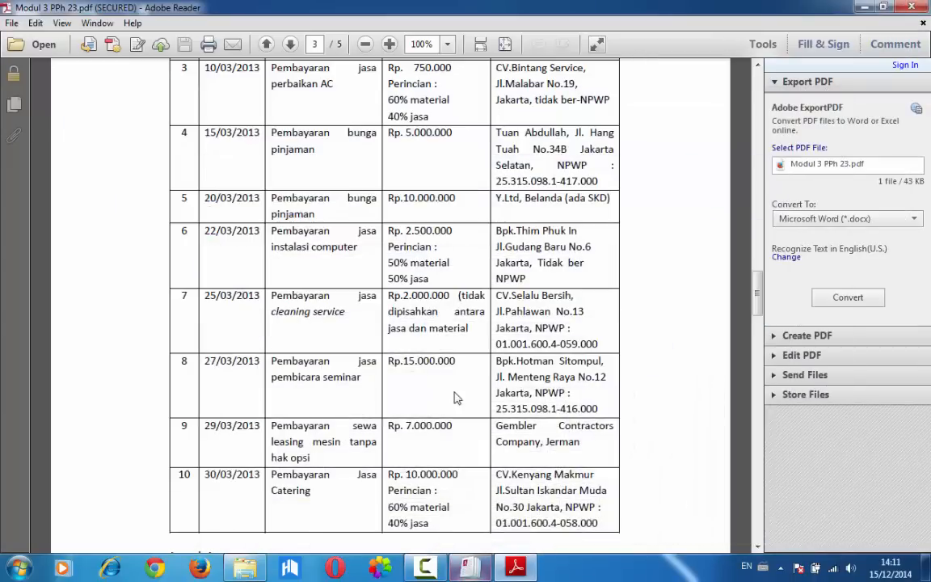
# Check the fifth Soal 3.2 transaction in the Adobe Reader PDF and open a new Bukti Potong PPh Pasal 26 in eSPT
pyautogui.scroll(1, 346, 208)
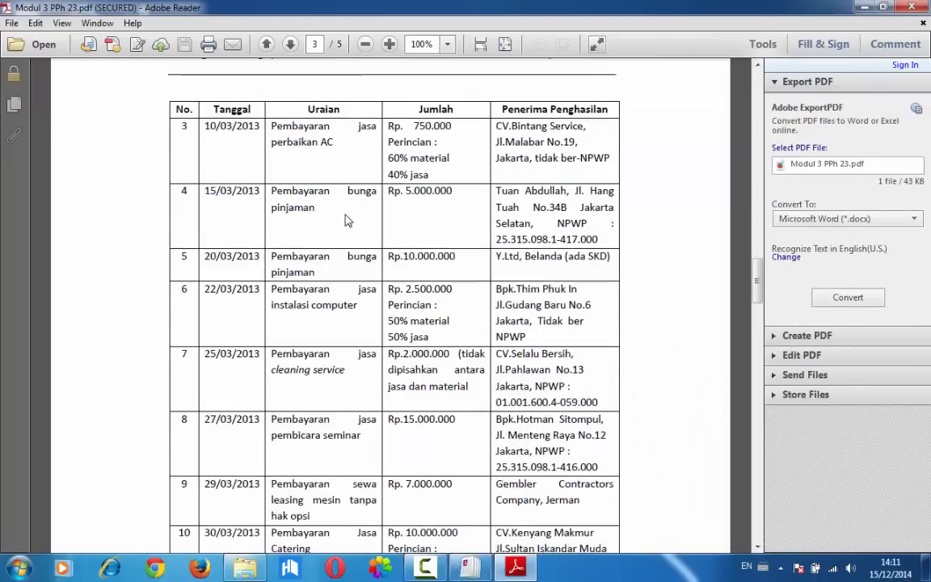
pyautogui.scroll(-2, 346, 211)
pyautogui.scroll(-2, 345, 213)
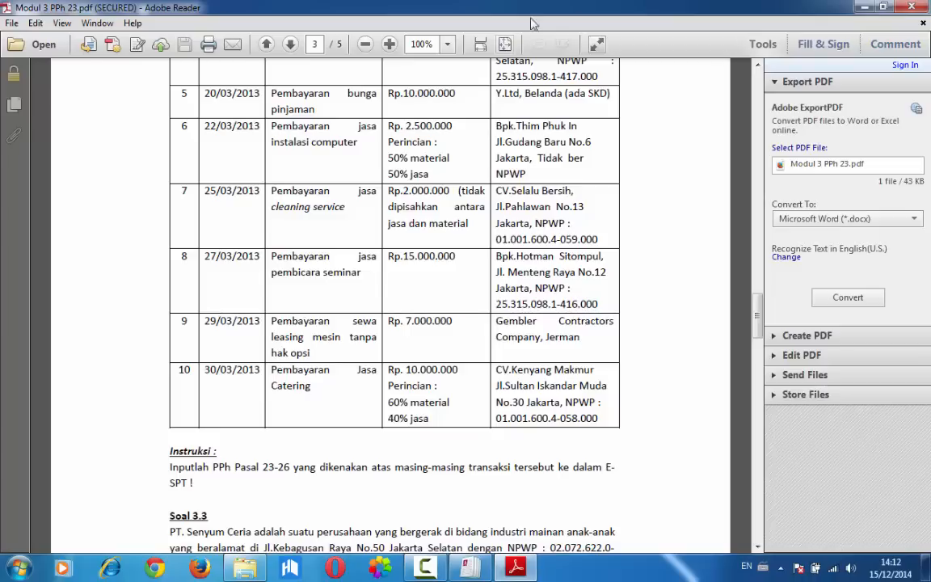
pyautogui.hotkey('alt', 'Tab')
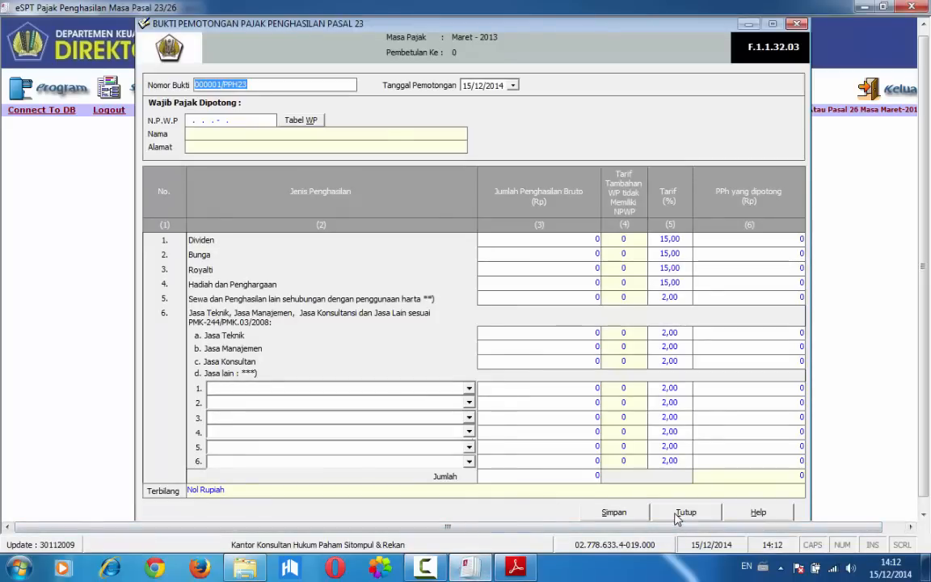
pyautogui.click(680, 514)
pyautogui.click(141, 94)
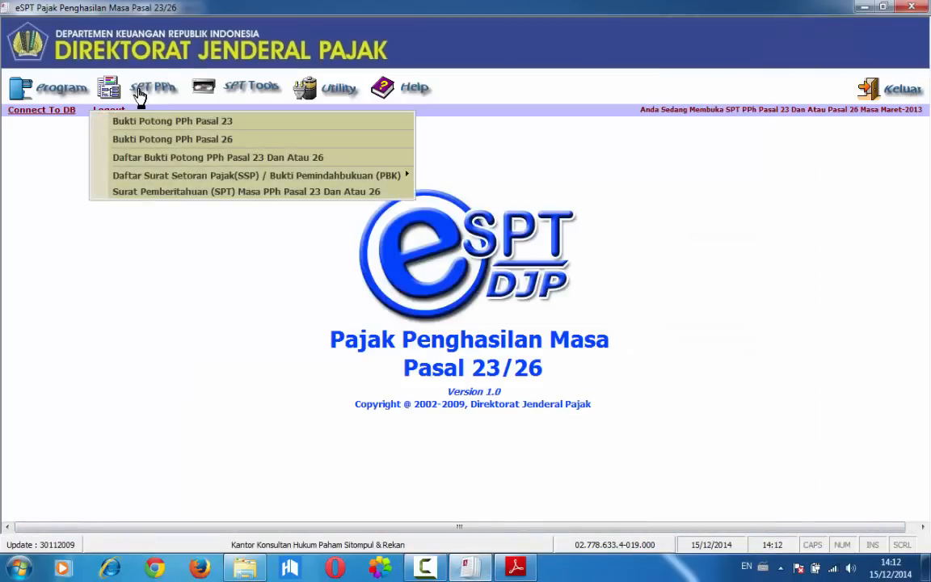
pyautogui.click(156, 139)
# Set the Pasal 26 slip's Nomor Bukti to 000002/PPH26/03/2013
pyautogui.click(274, 120)
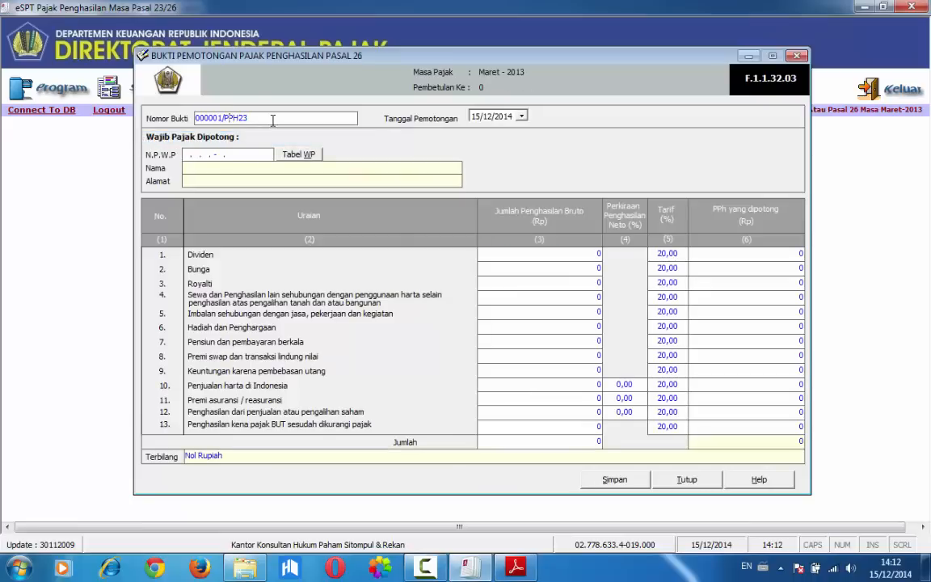
pyautogui.press('BackSpace')
pyautogui.write('2')
pyautogui.press('BackSpace')
pyautogui.write('6/03/2013')
# Check the fifth transaction's date in the PDF, then set Tanggal Pemotongan to 20/03/2013 and the NPWP to all zeros
pyautogui.click(476, 118)
pyautogui.hotkey('alt', 'Tab')
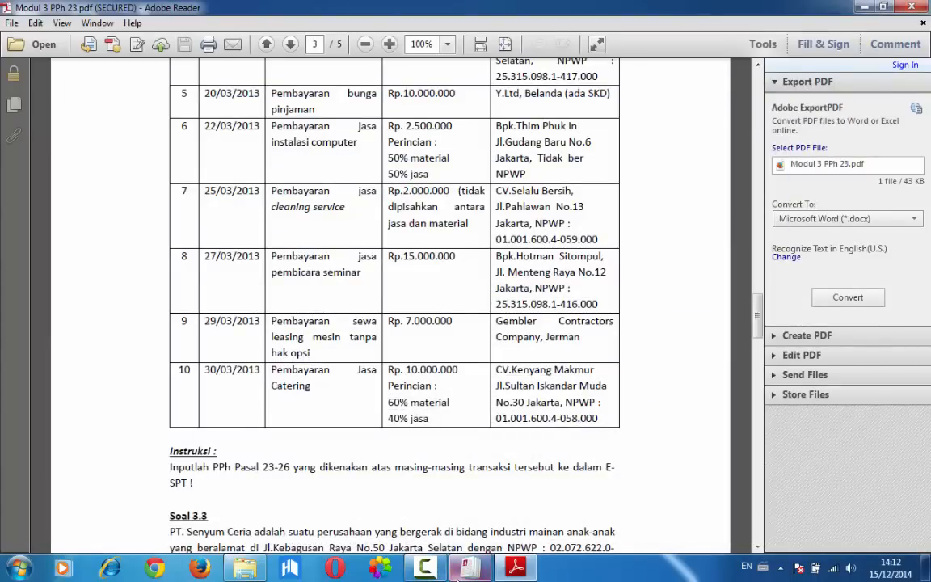
pyautogui.click(469, 575)
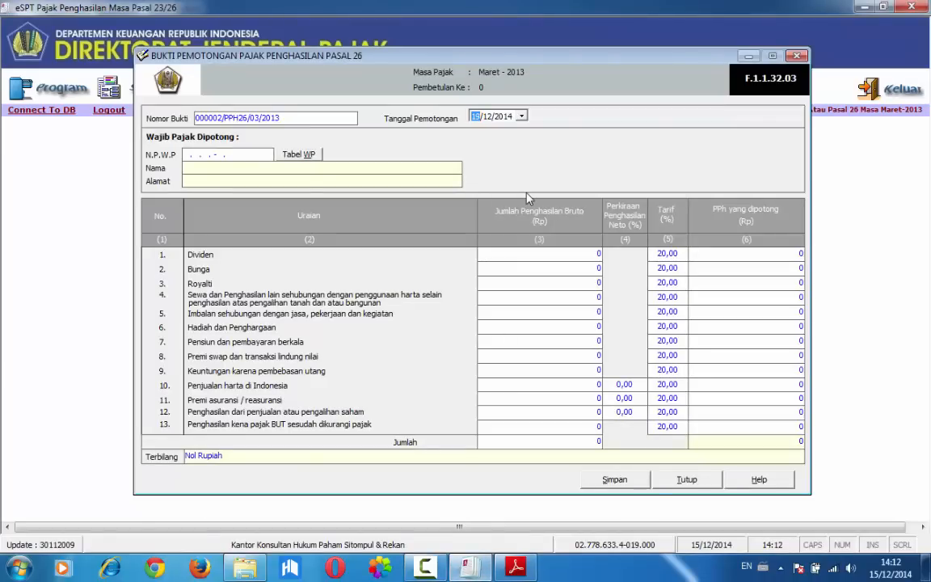
pyautogui.press('Tab')
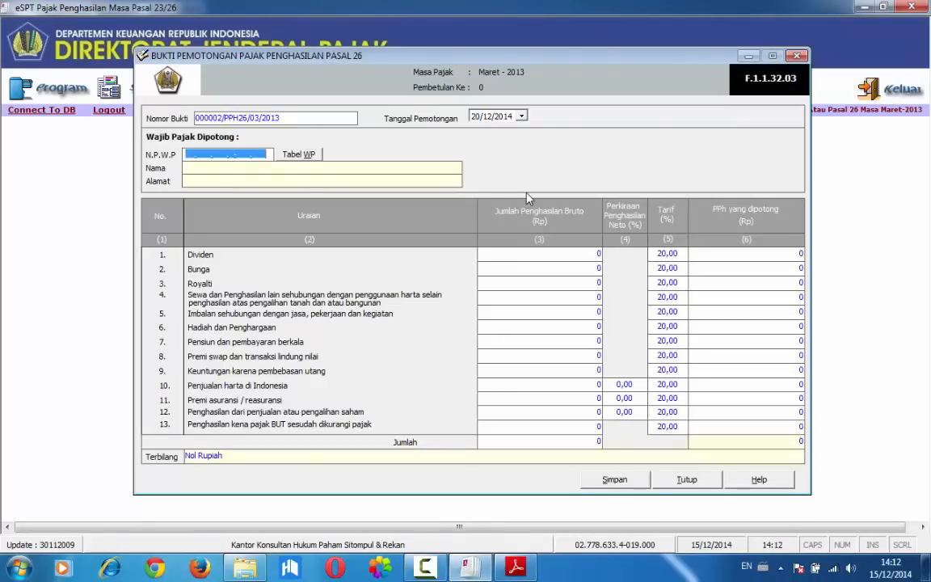
pyautogui.click(490, 118)
pyautogui.press('Return')
pyautogui.write('000000000000000')
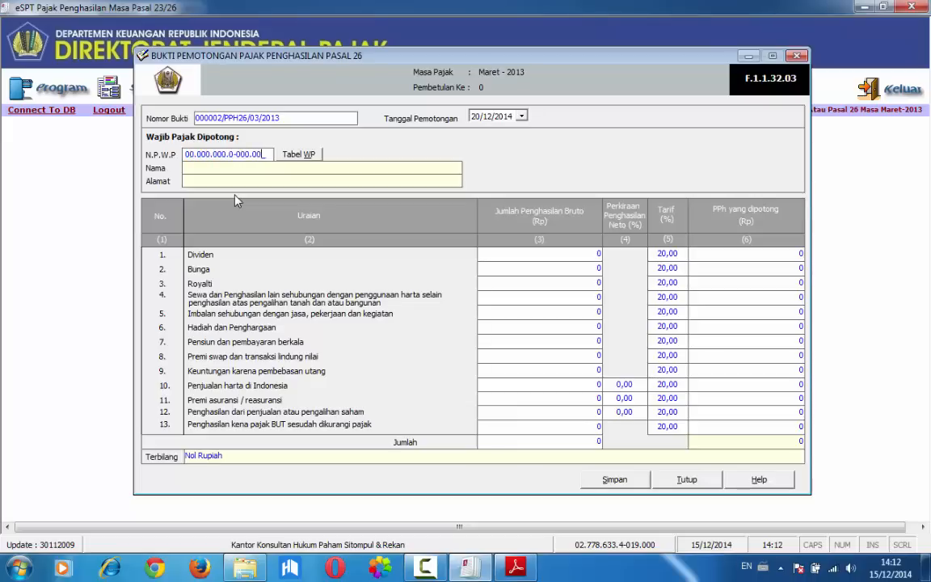
pyautogui.click(488, 117)
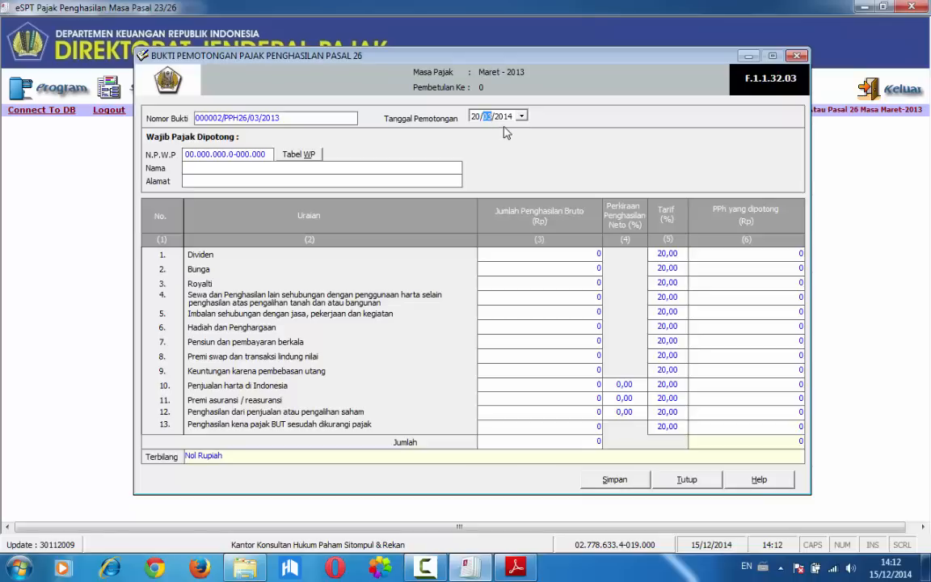
pyautogui.write('03')
# Fill in the Wajib Pajak Dipotong details with Nama Y. LTD and Alamat BELANDA
pyautogui.press('Tab')
pyautogui.write('Y. LTD')
pyautogui.press('Tab')
pyautogui.write('BELAND')
# Check the fifth transaction's amount in the PDF and enter 10.000.000 as the slip's gross Bunga income
pyautogui.hotkey('alt', 'Tab')
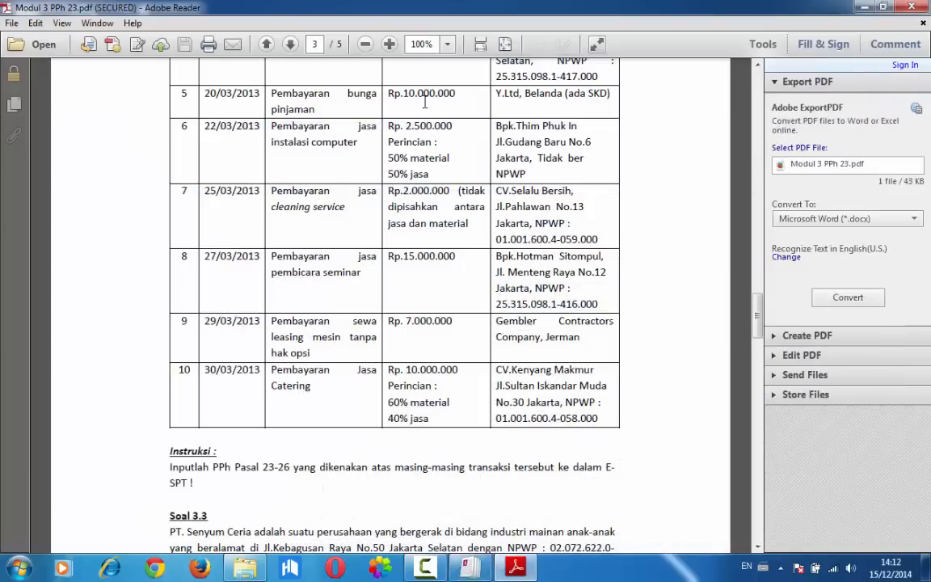
pyautogui.moveTo(467, 575)
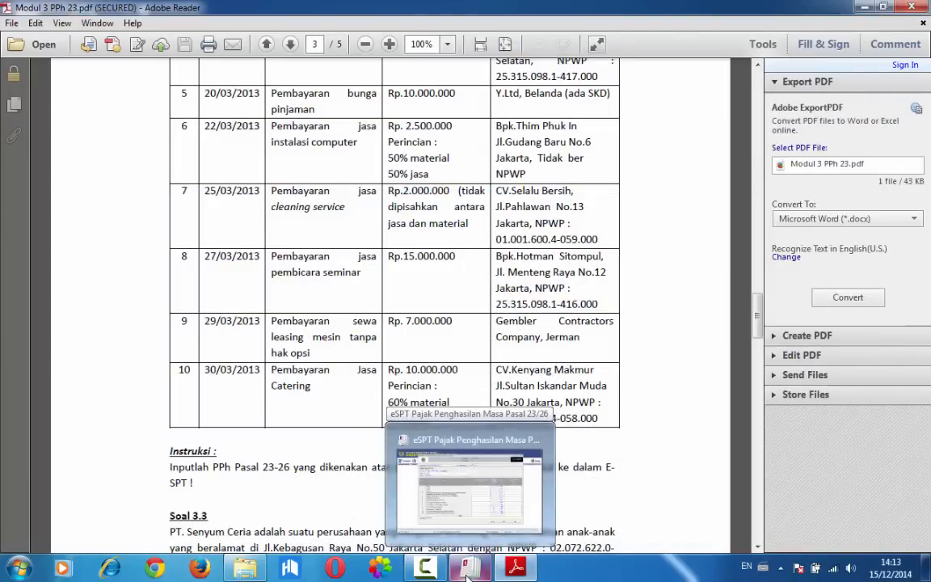
pyautogui.click(467, 485)
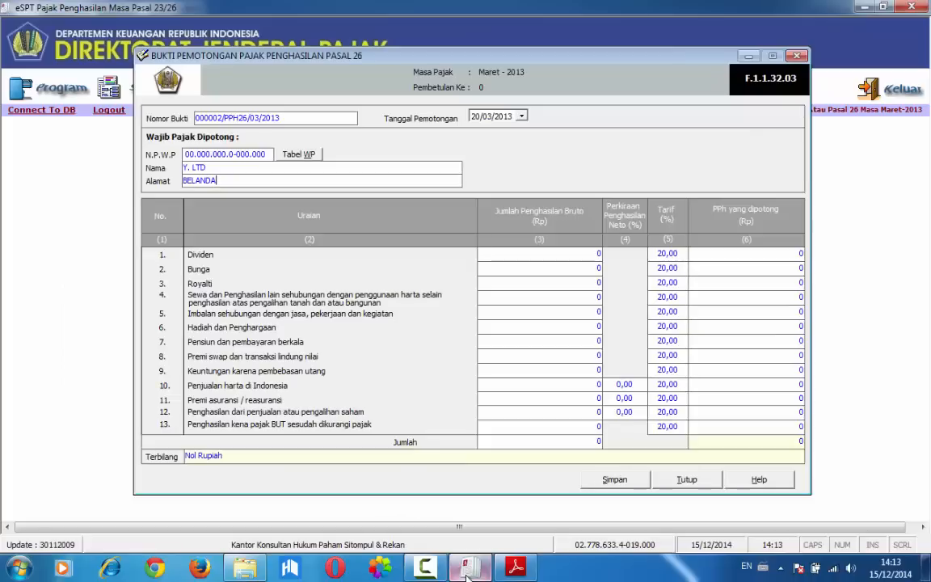
pyautogui.click(491, 273)
pyautogui.write('10000000')
pyautogui.press('Tab')
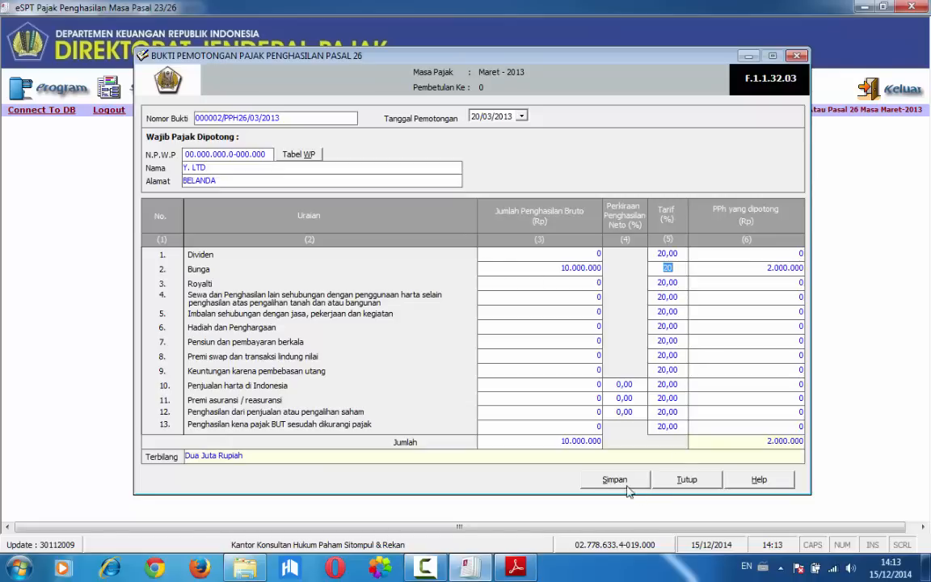
# Save and close the Pasal 26 slip, and switch to the transaction list in Adobe Reader
pyautogui.click(602, 478)
pyautogui.click(409, 333)
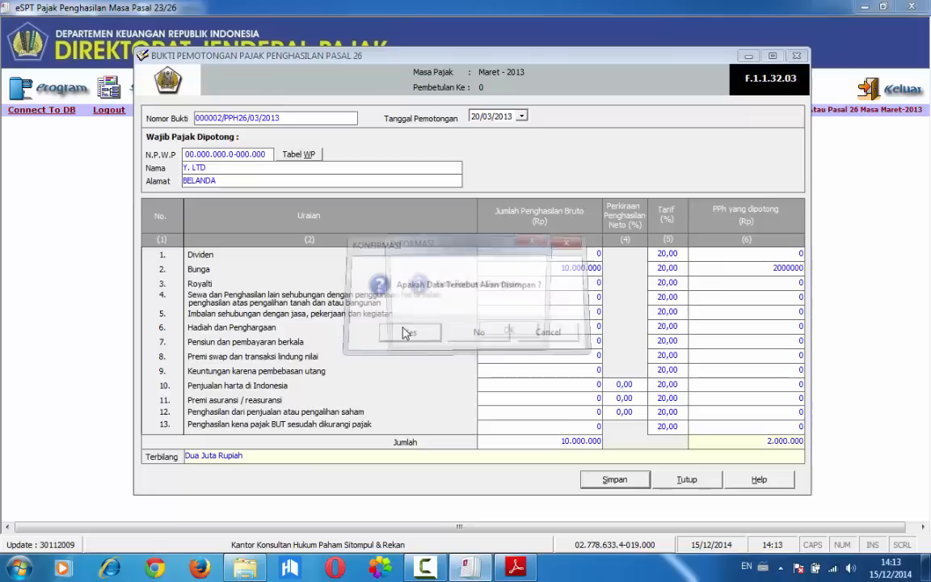
pyautogui.click(509, 334)
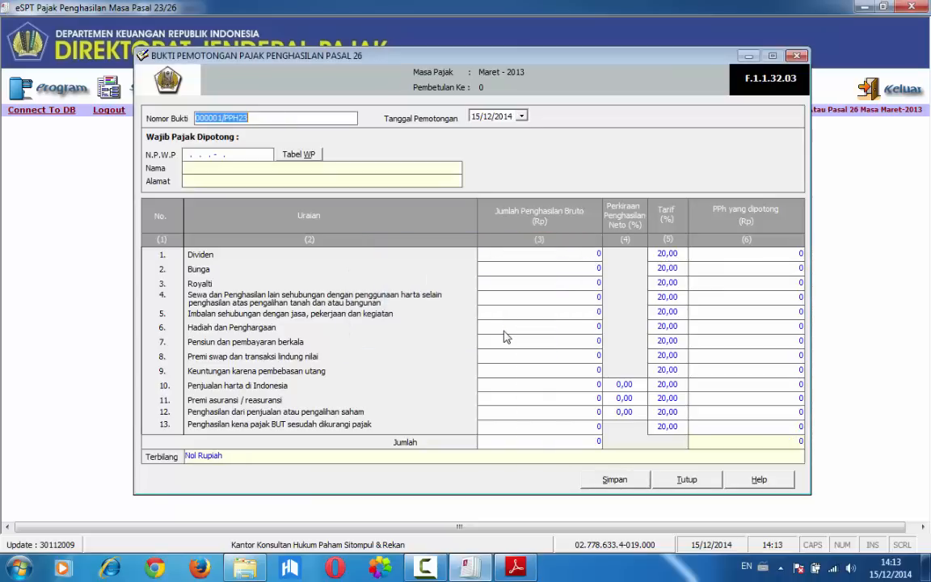
pyautogui.click(686, 481)
pyautogui.click(476, 564)
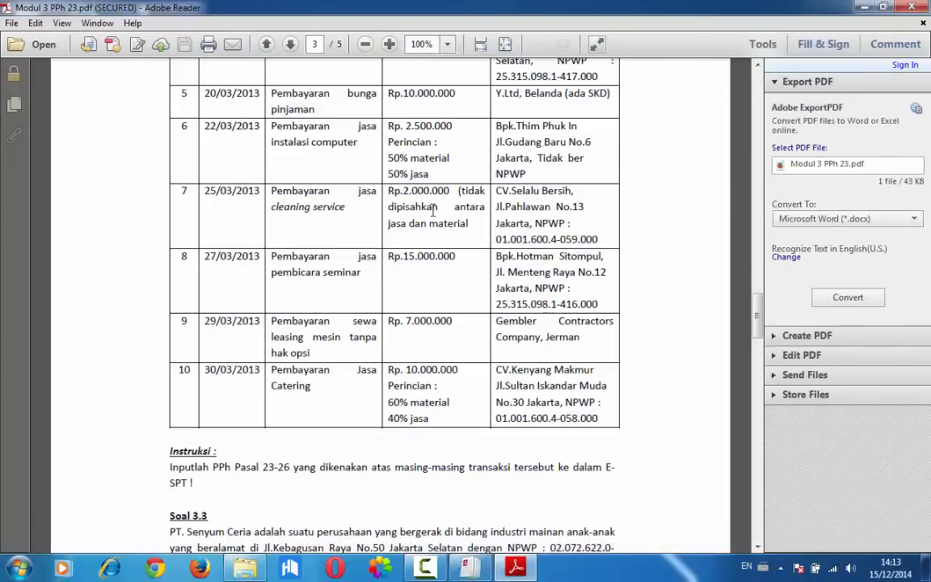
# Check the sixth transaction in the PDF, then open a new Bukti Potong PPh Pasal 23 in eSPT numbered 000004/PPH23/03/2013
pyautogui.scroll(-1, 432, 210)
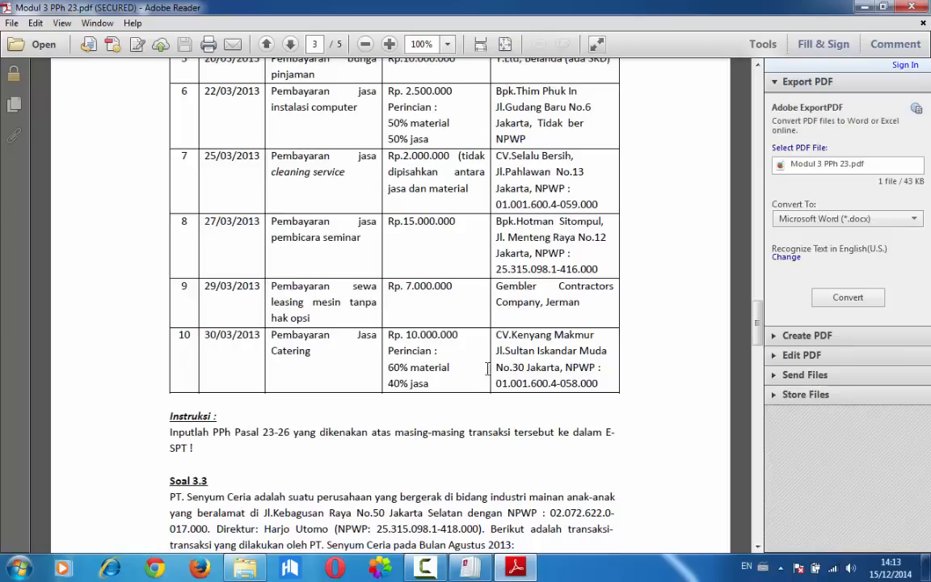
pyautogui.hotkey('alt', 'Tab')
pyautogui.click(153, 87)
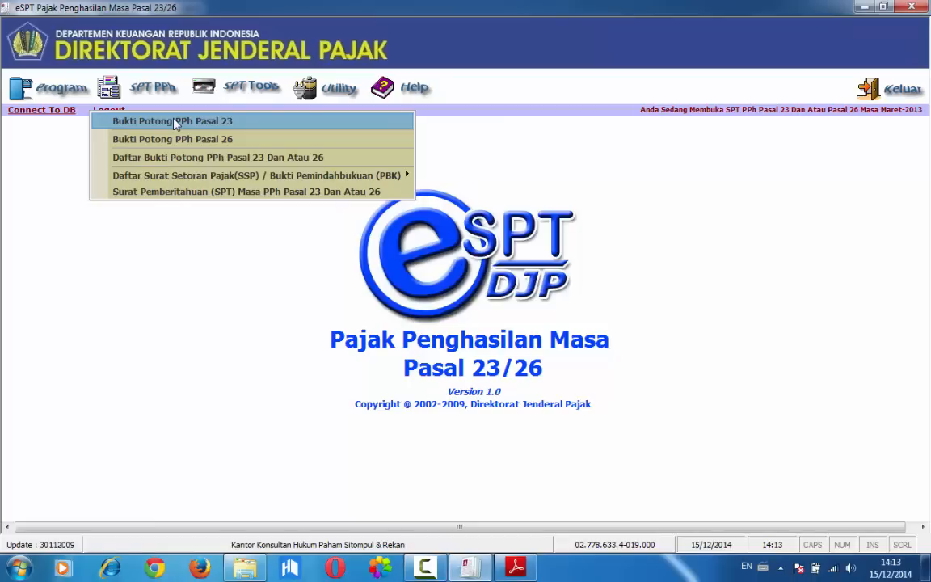
pyautogui.click(175, 122)
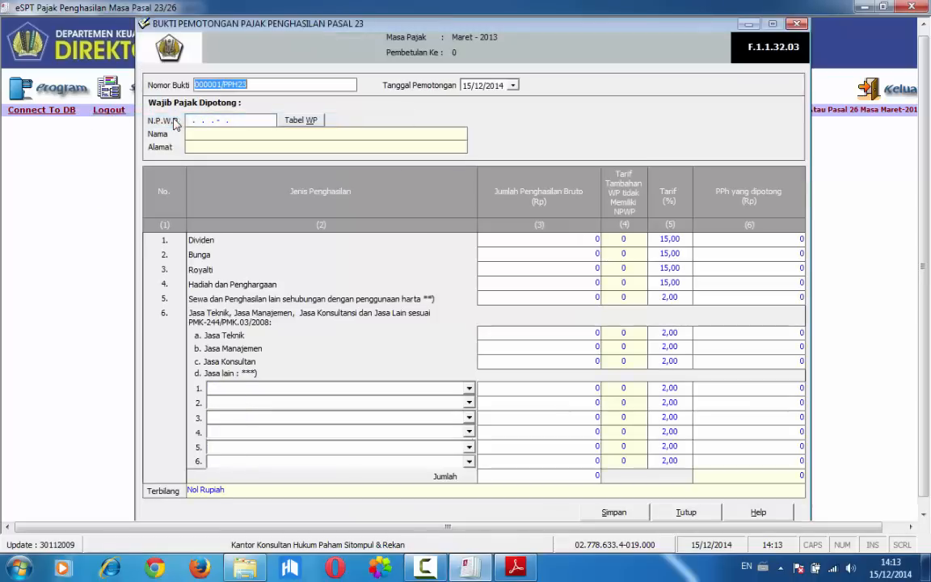
pyautogui.click(219, 86)
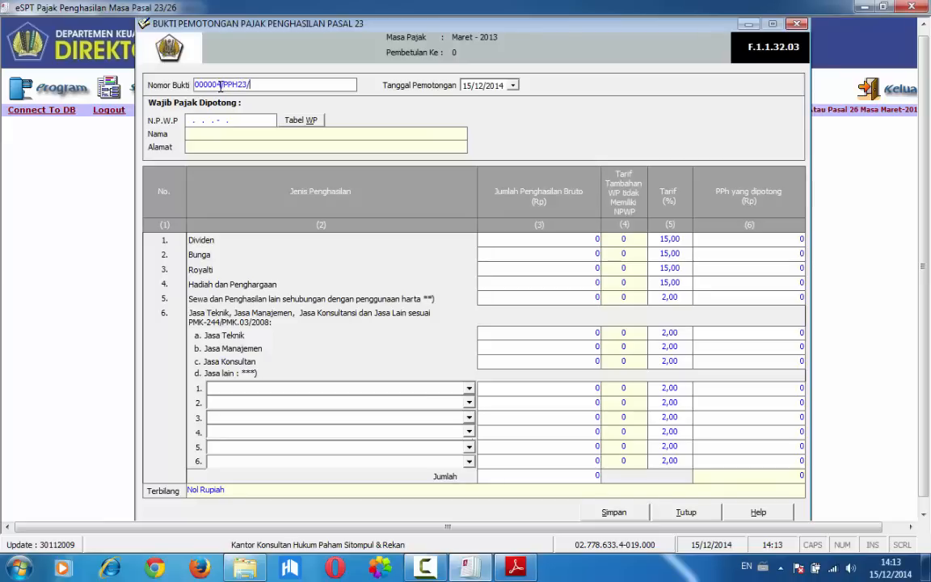
pyautogui.write('014')
# Set the slip's Tanggal Pemotongan to 22/03/2013 and fill the NPWP with all zeros
pyautogui.click(467, 86)
pyautogui.press('Tab')
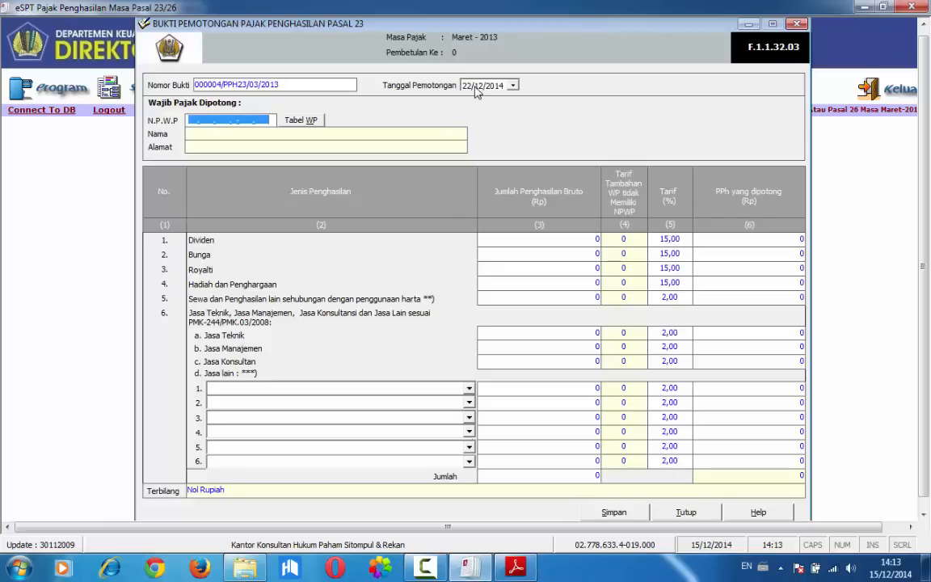
pyautogui.click(486, 86)
pyautogui.click(531, 241)
pyautogui.click(484, 88)
pyautogui.press('Return')
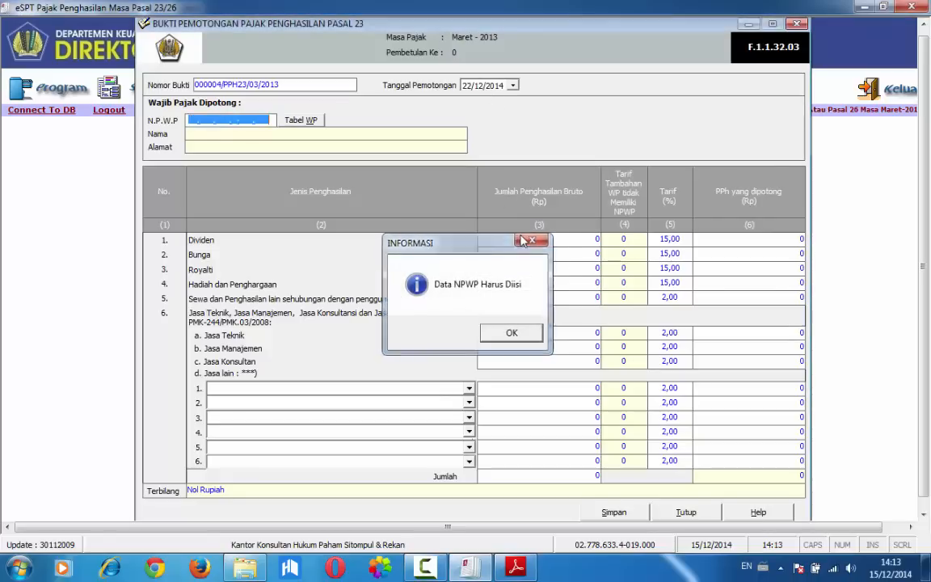
pyautogui.click(193, 122)
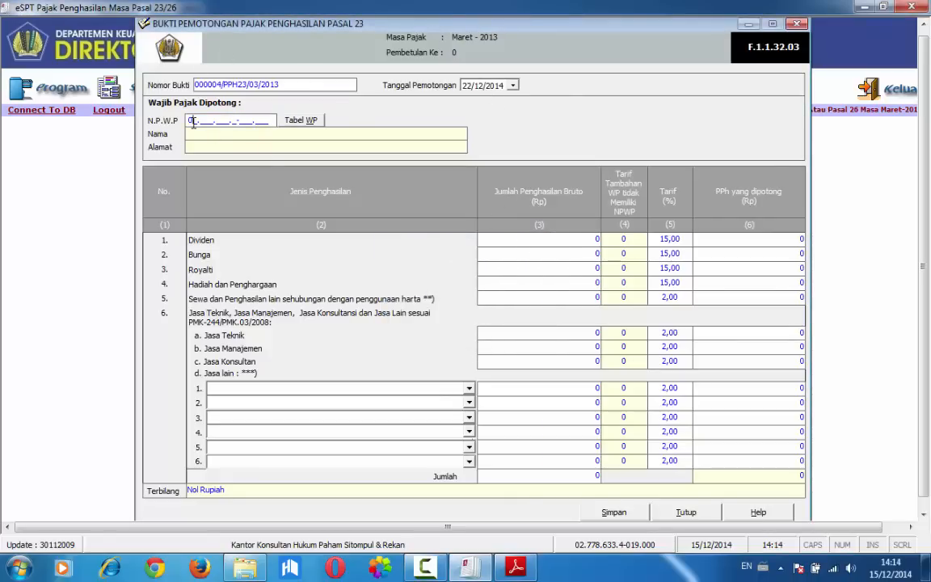
pyautogui.write('0000000000000')
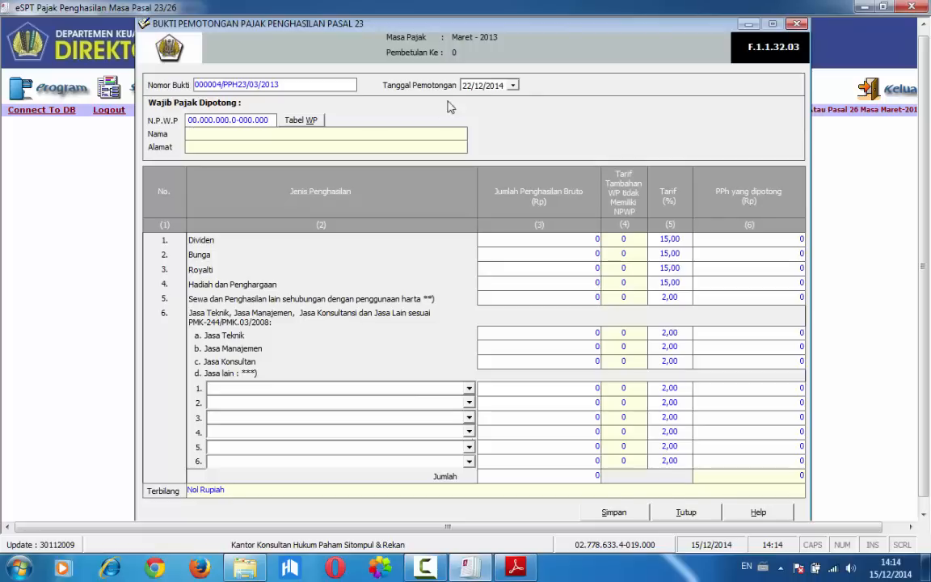
pyautogui.click(476, 89)
pyautogui.click(501, 91)
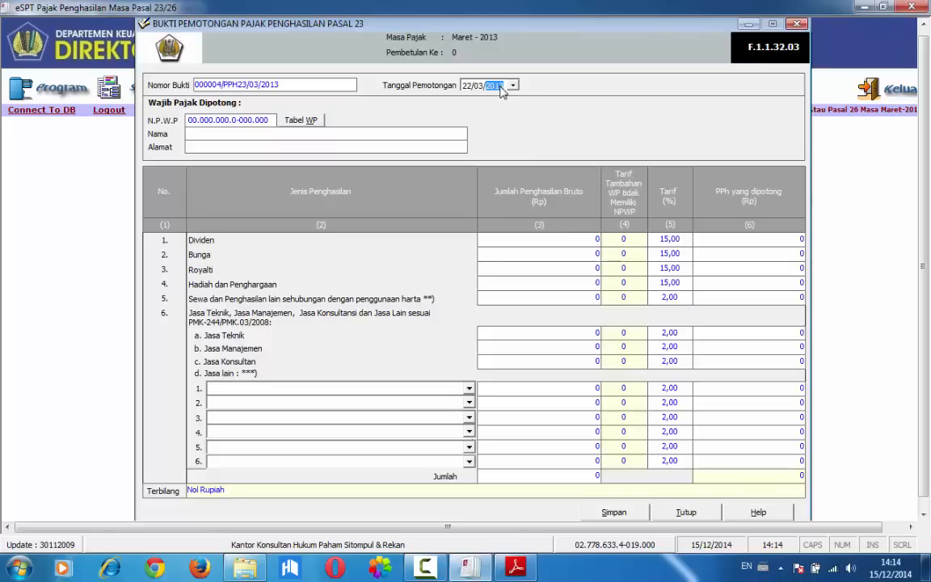
# Fill in the Wajib Pajak Dipotong Nama and Alamat with the sixth transaction's recipient name and street address
pyautogui.click(263, 137)
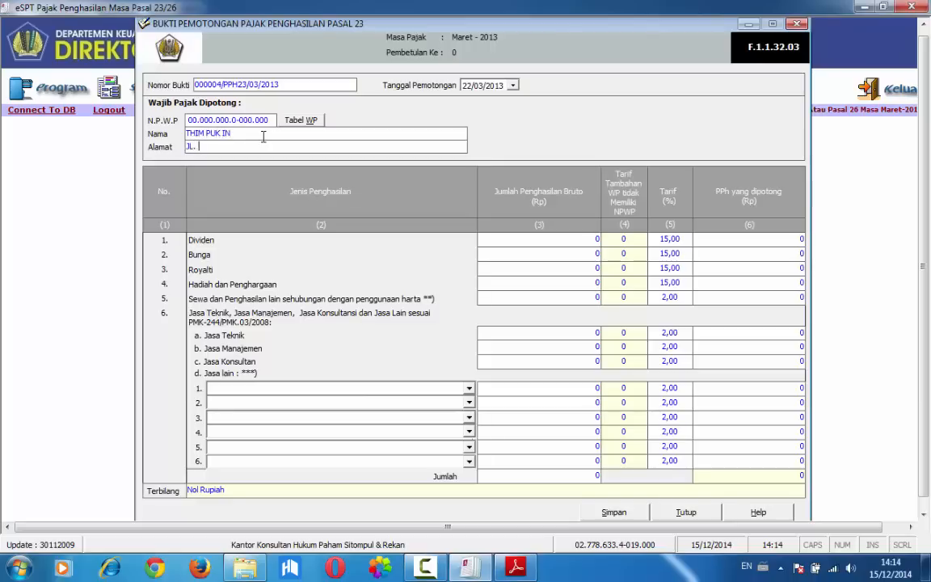
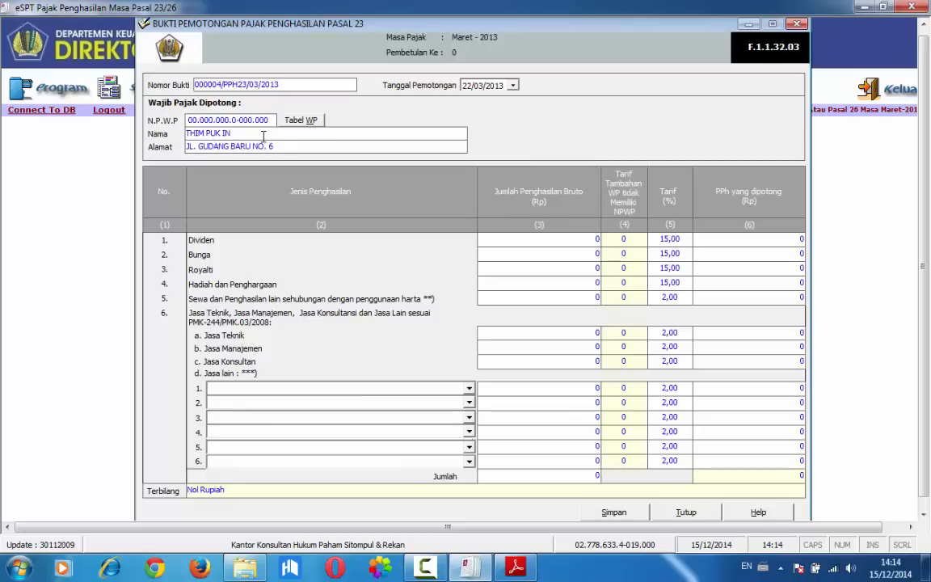
pyautogui.press('Tab')
# Check the sixth transaction's amount in the PDF and enter 1.250.000 as the gross Jasa Teknik income
pyautogui.click(515, 567)
pyautogui.press('Tab')
pyautogui.click(493, 335)
pyautogui.write('1.250.000')
pyautogui.press('Tab')
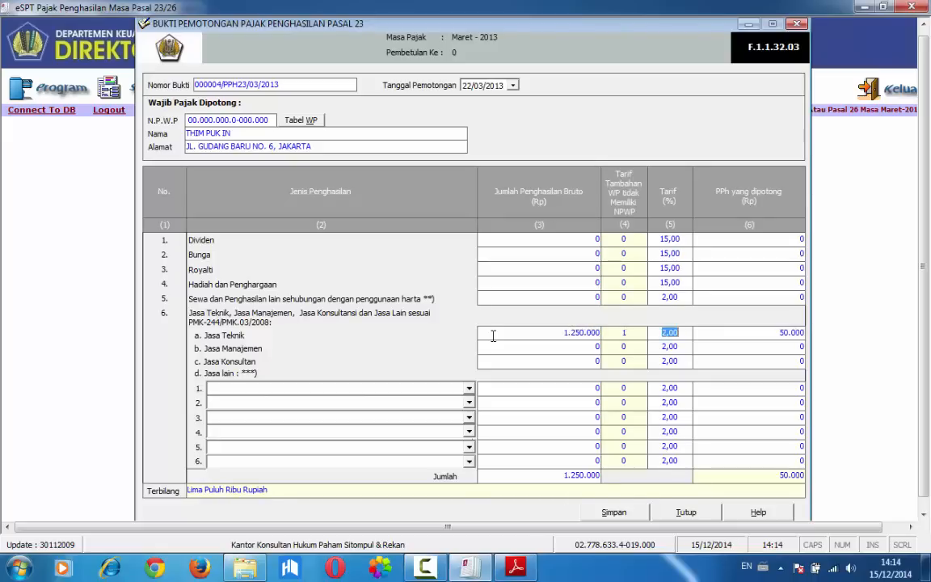
pyautogui.hotkey('alt', 'Tab')
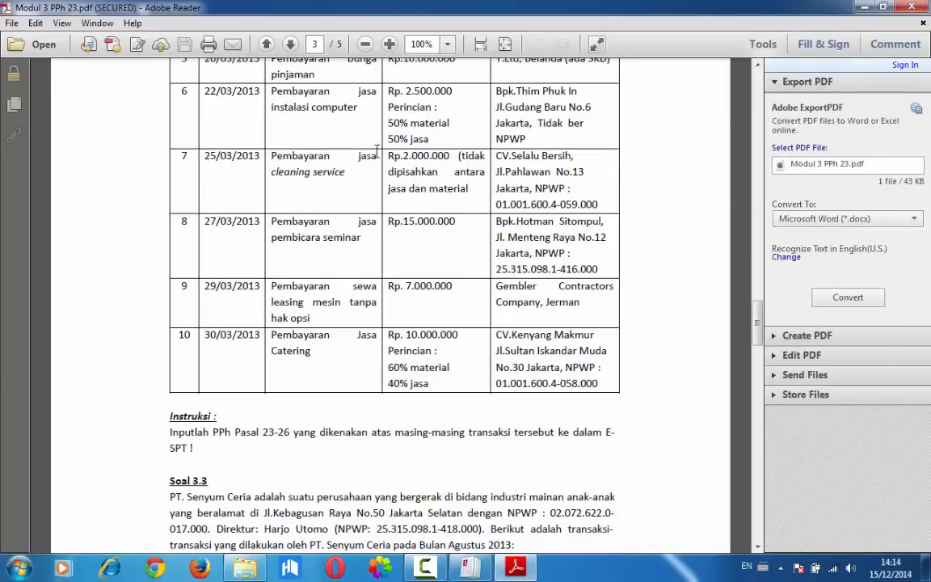
pyautogui.hotkey('alt', 'Tab')
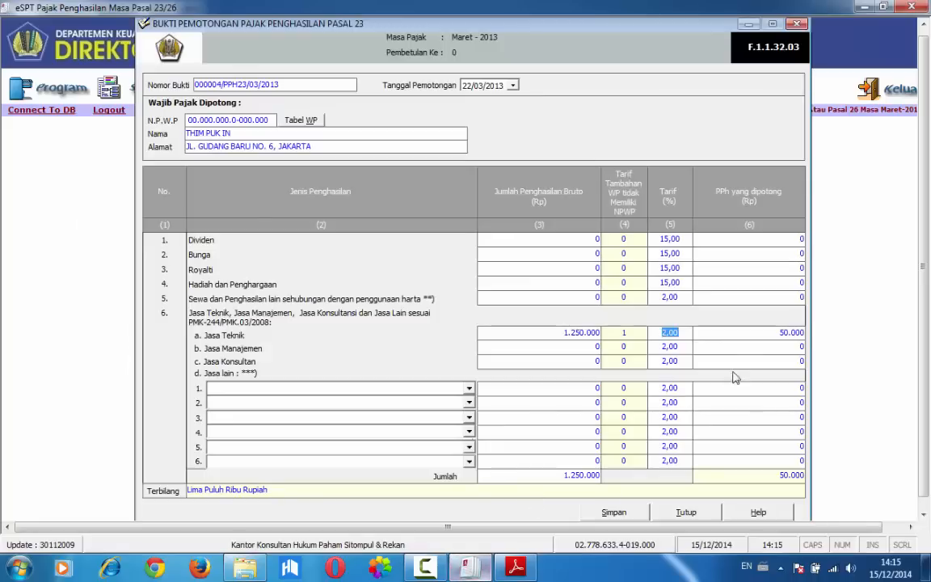
pyautogui.click(720, 333)
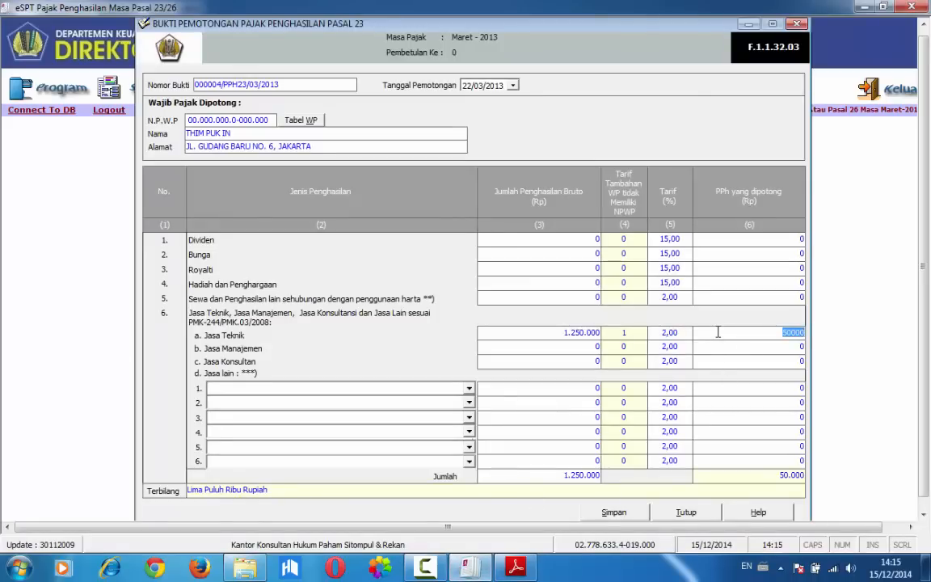
# Save and close the Pasal 23 slip, and switch to the transaction list in Adobe Reader
pyautogui.click(611, 512)
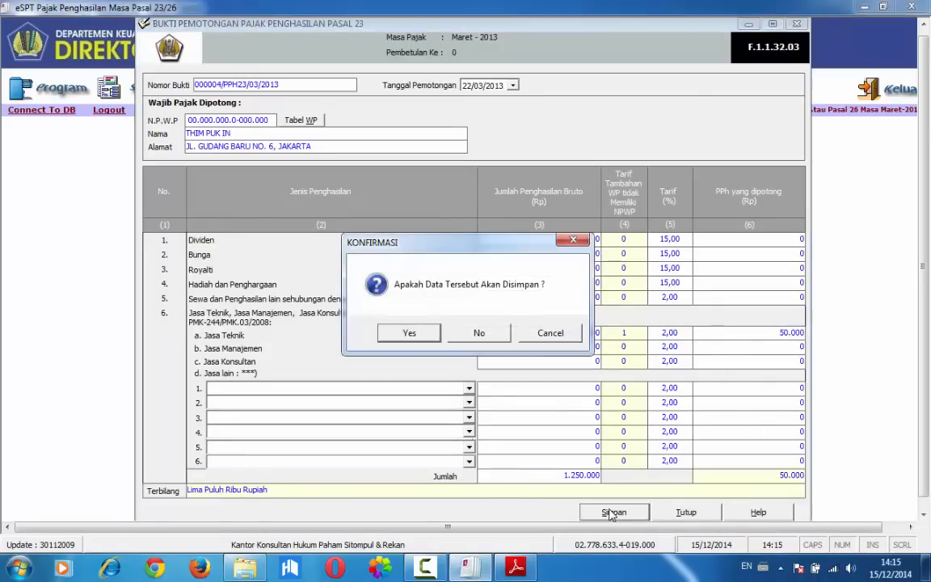
pyautogui.click(408, 335)
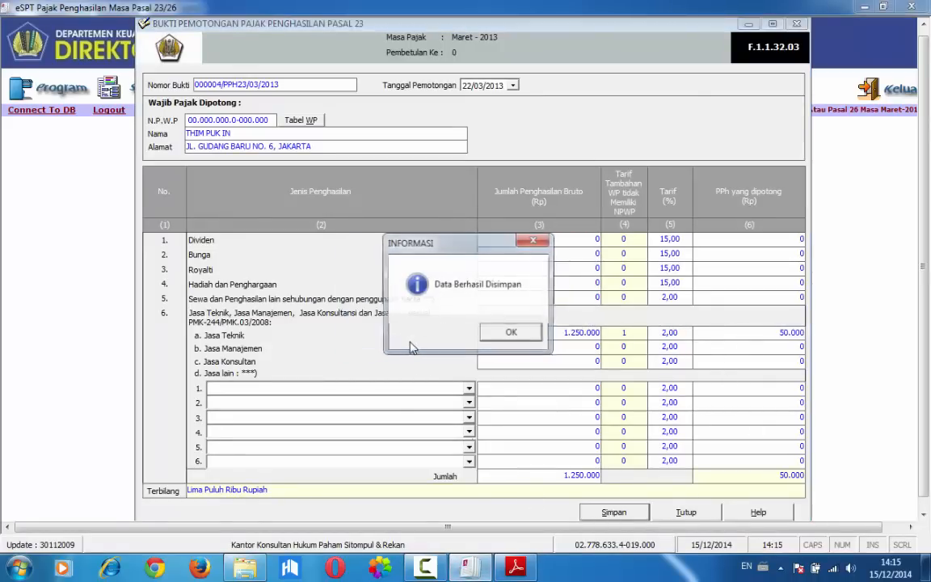
pyautogui.click(522, 333)
pyautogui.click(687, 512)
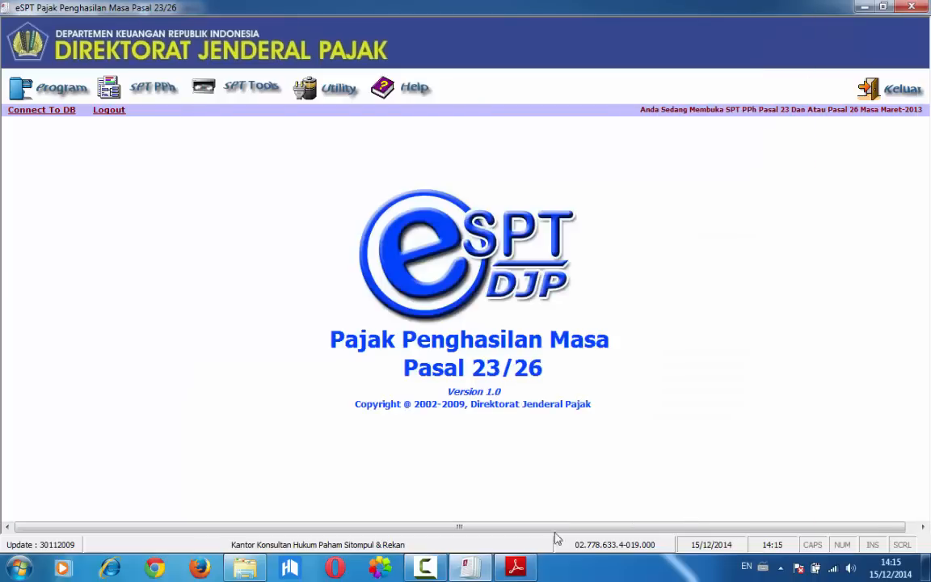
pyautogui.moveTo(468, 567)
pyautogui.click(516, 567)
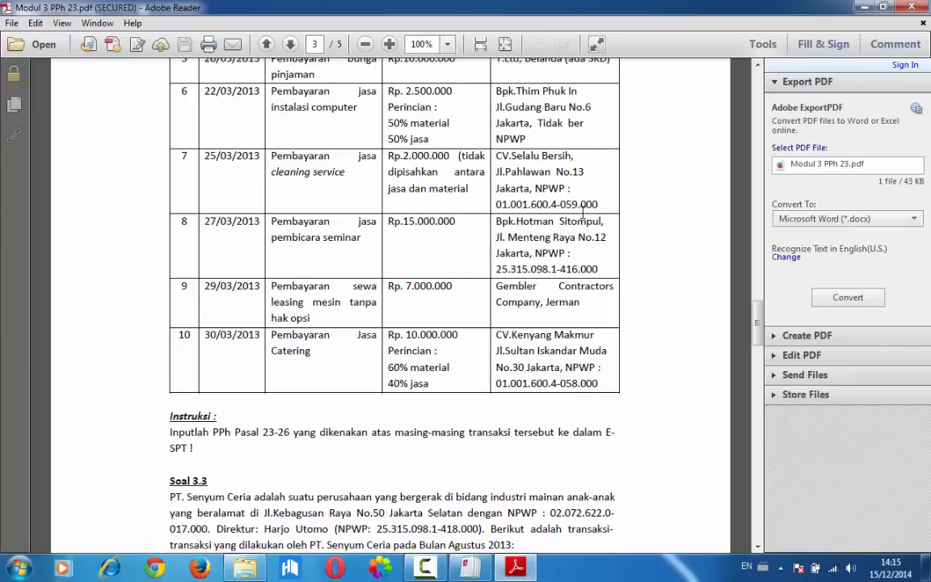
# Return to eSPT and open a new Bukti Potong PPh Pasal 23 numbered 000005/PPH23/03/2013 for the seventh transaction
pyautogui.click(437, 513)
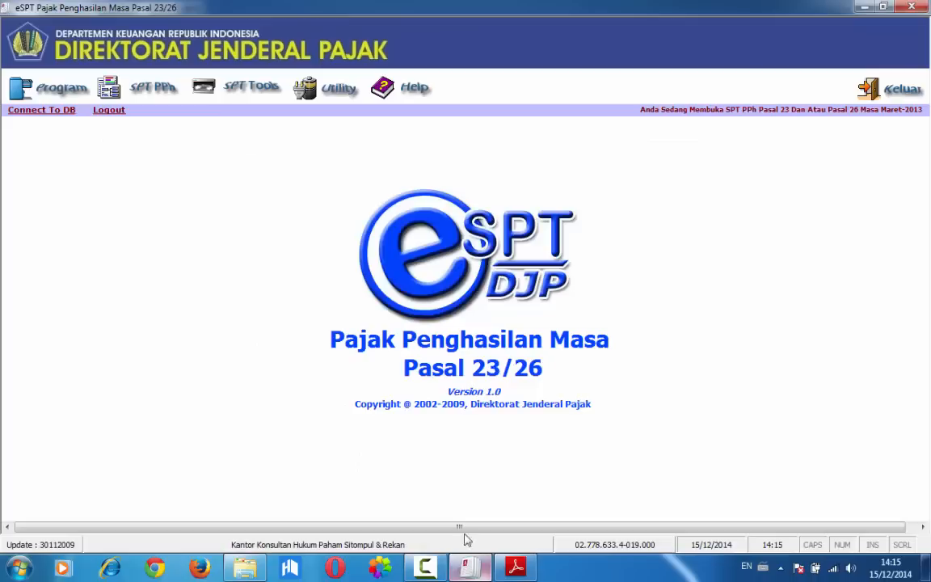
pyautogui.click(154, 97)
pyautogui.click(153, 121)
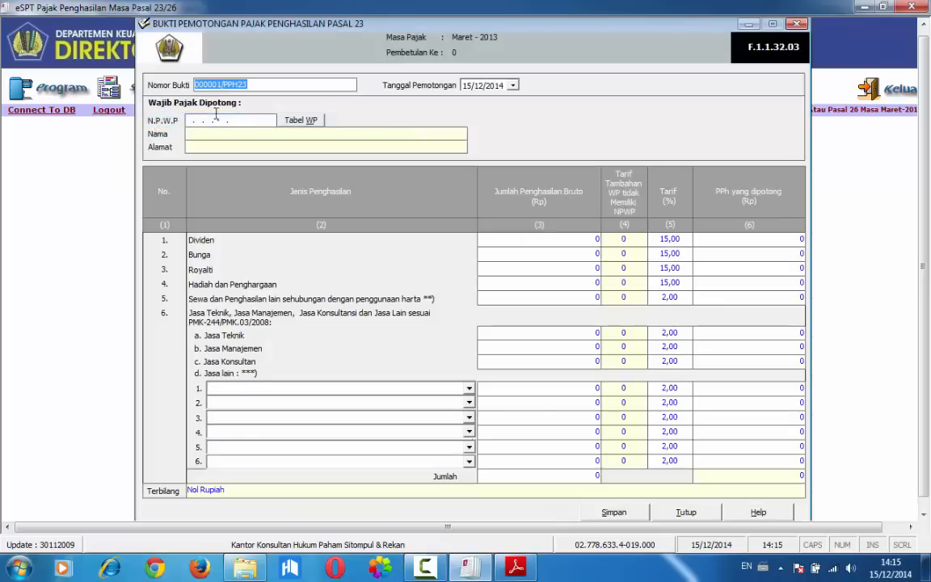
pyautogui.write('000005')
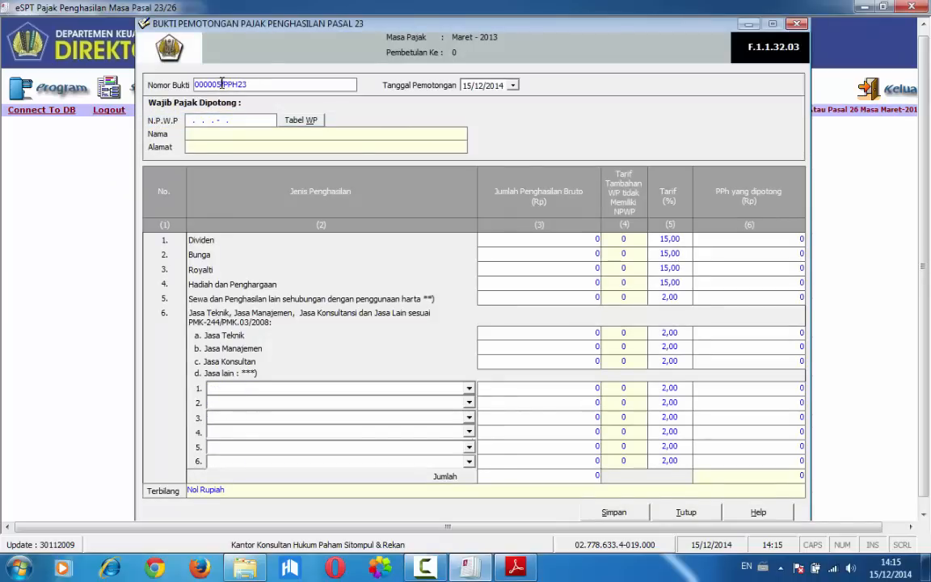
pyautogui.press('Tab')
pyautogui.click(221, 84)
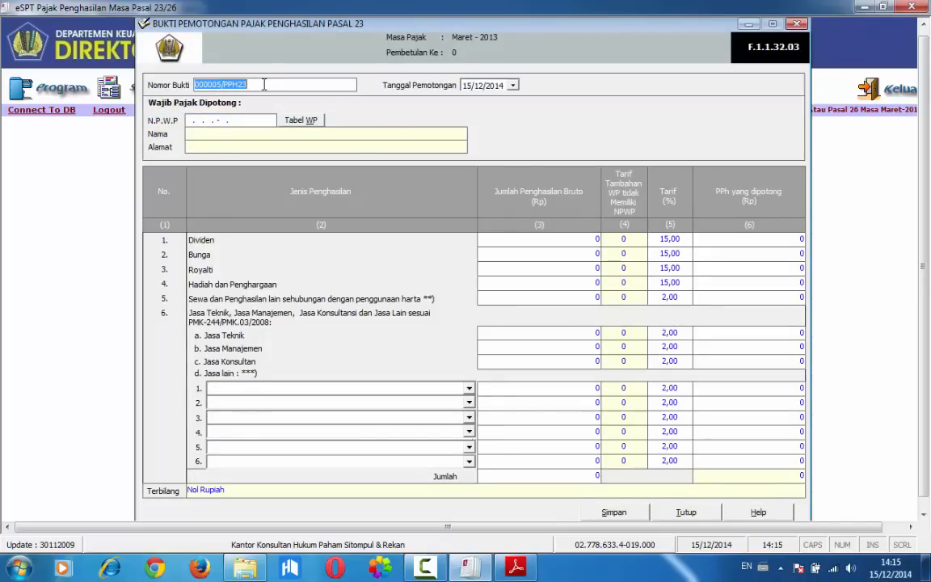
pyautogui.write('/PPH23/03')
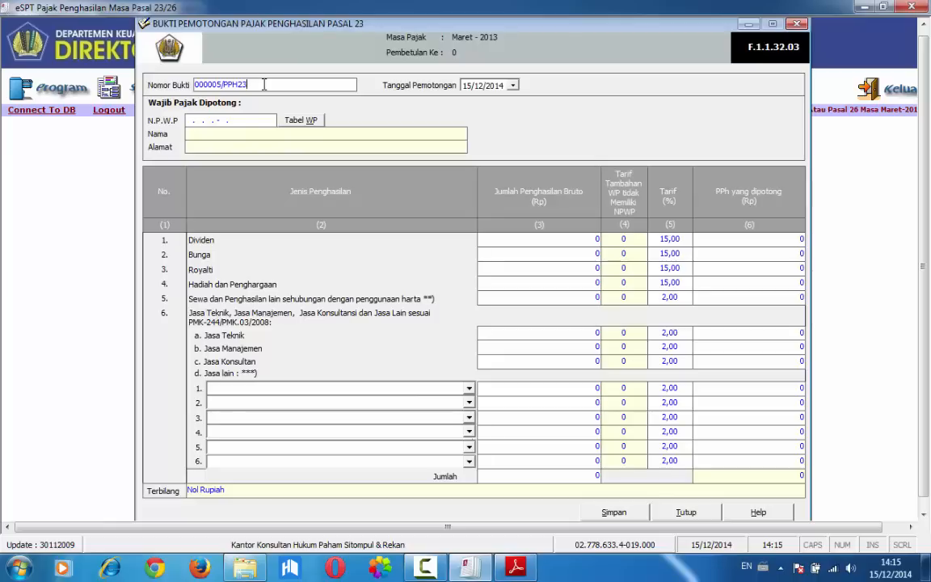
pyautogui.write('/2014')
# Set the day of Tanggal Pemotongan to 25 on the seventh transaction's slip
pyautogui.click(465, 86)
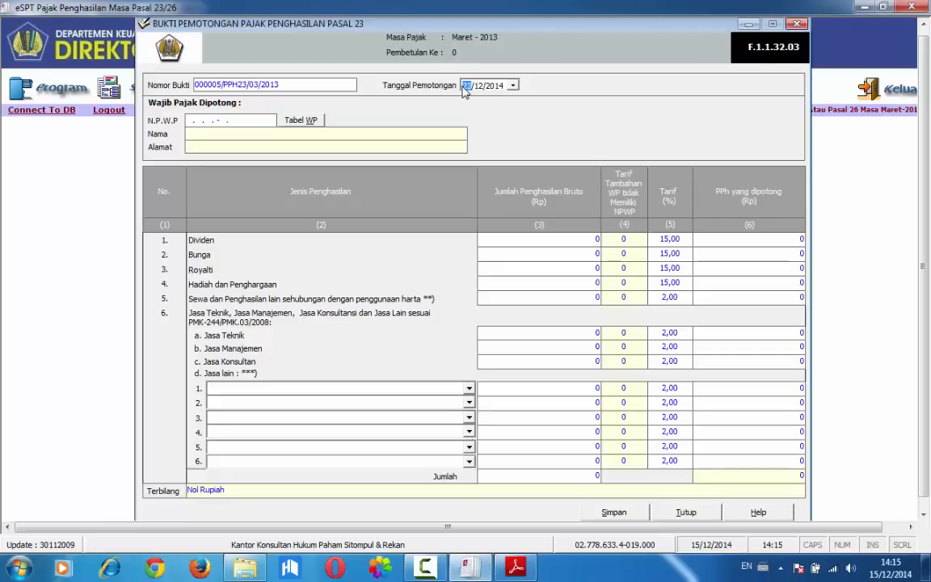
pyautogui.write('25')
pyautogui.press('Tab')
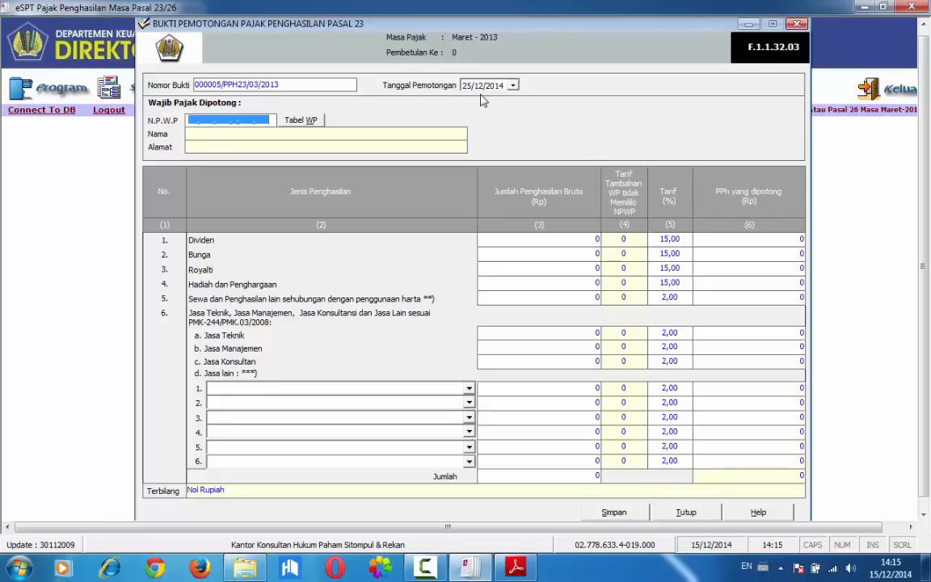
pyautogui.click(480, 87)
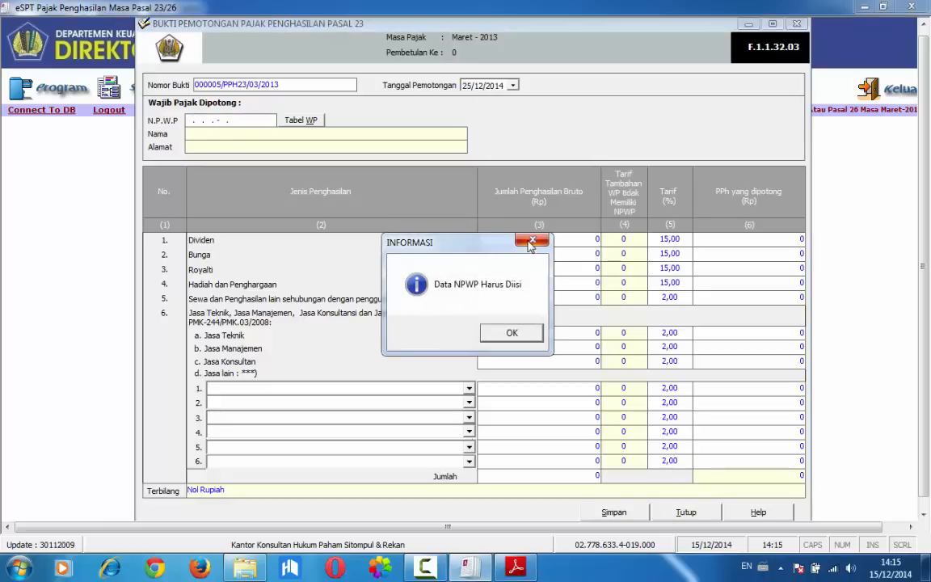
pyautogui.press('Return')
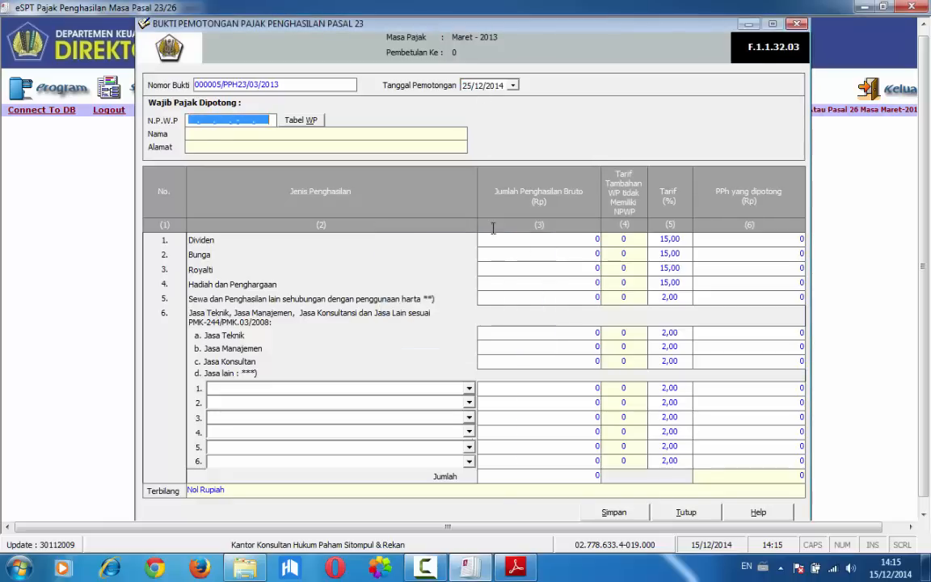
# Enter the seventh recipient's NPWP and register its taxpayer data with Nama CV. SELALU BERSIH, its street address and postal code
pyautogui.click(188, 121)
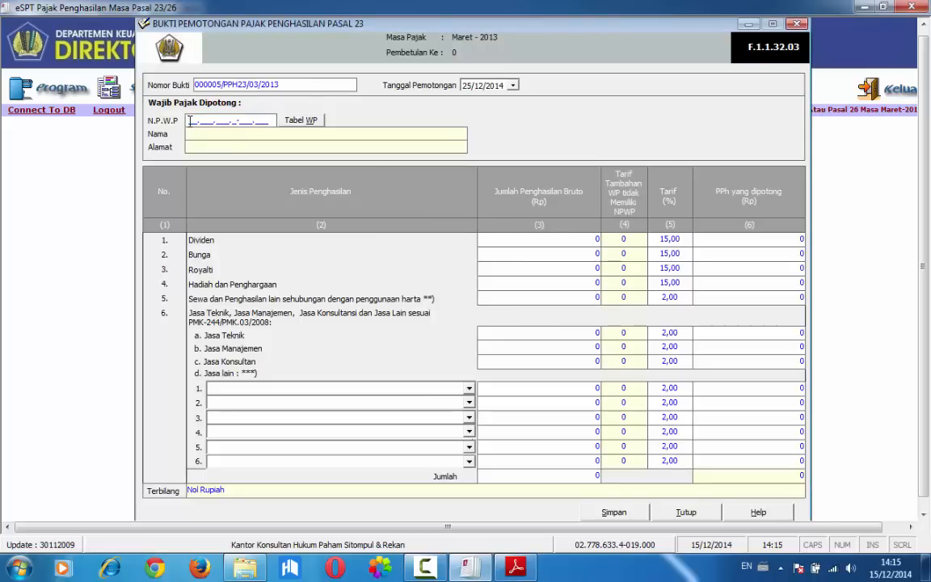
pyautogui.click(575, 333)
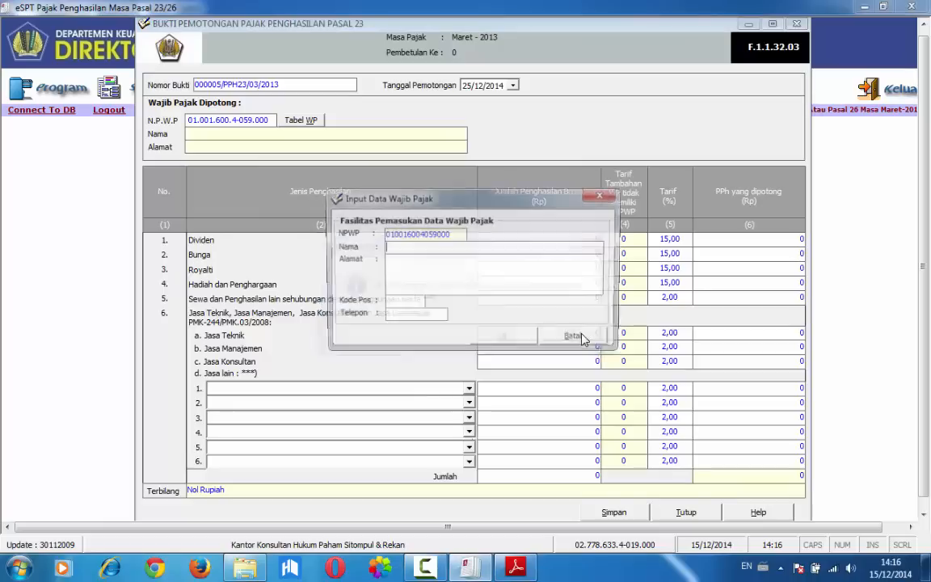
pyautogui.write('CV.')
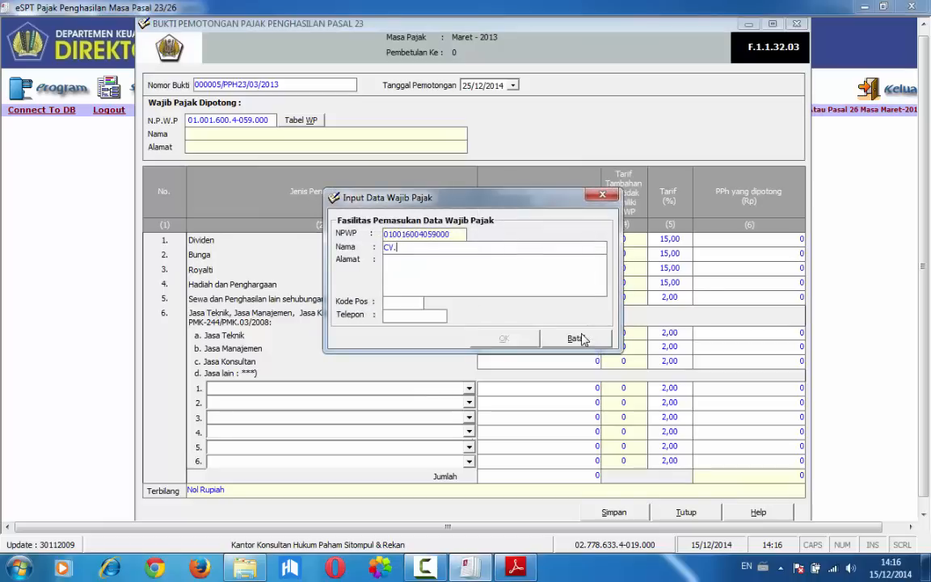
pyautogui.write(' SELALU BERSIH')
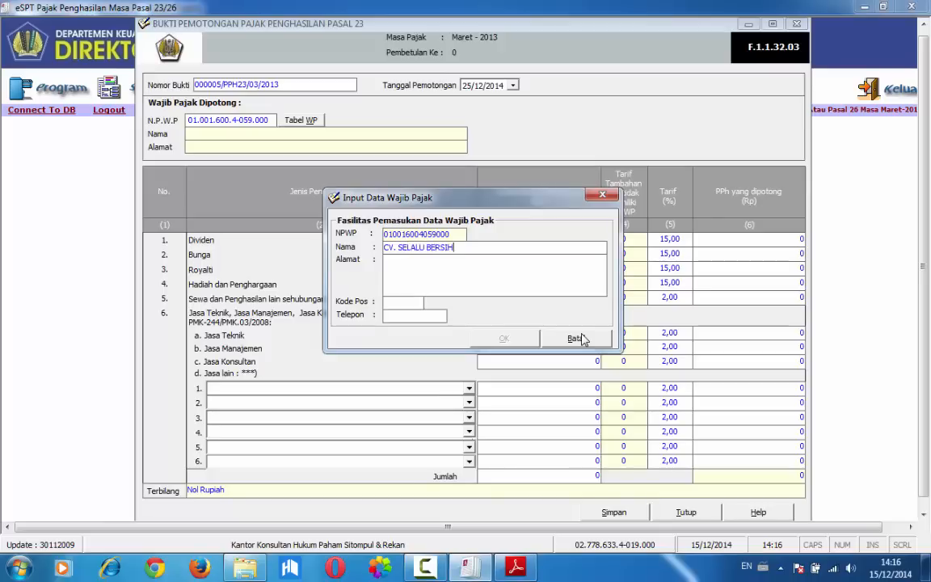
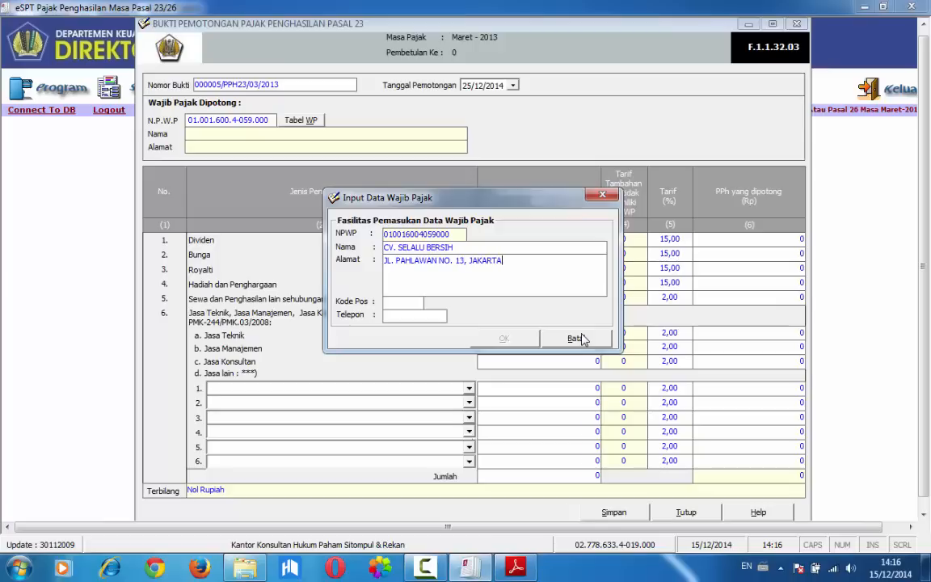
pyautogui.click(406, 302)
pyautogui.write('12345')
pyautogui.click(505, 338)
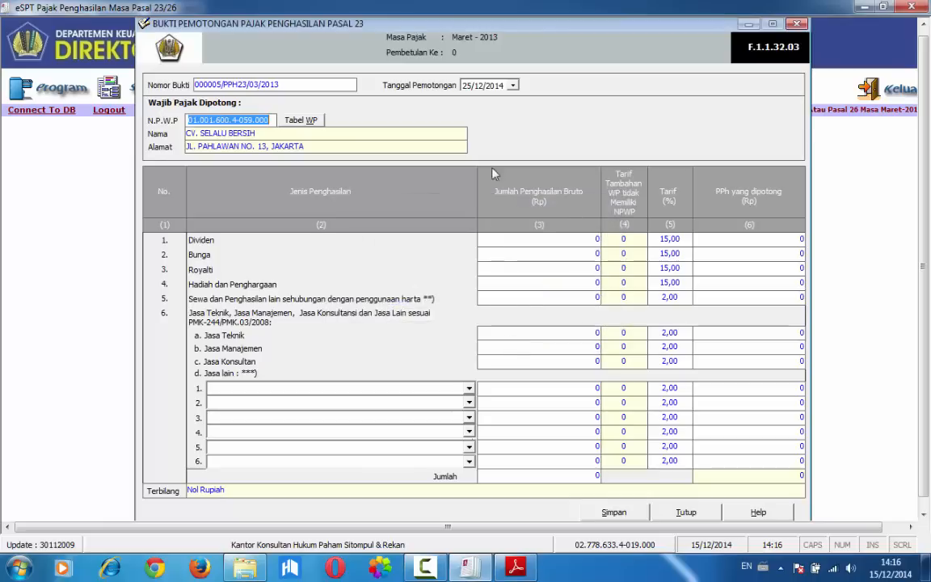
# Complete the Tanggal Pemotongan as 25/03/2013 and check the seventh transaction's details in Adobe Reader before returning to eSPT
pyautogui.click(479, 89)
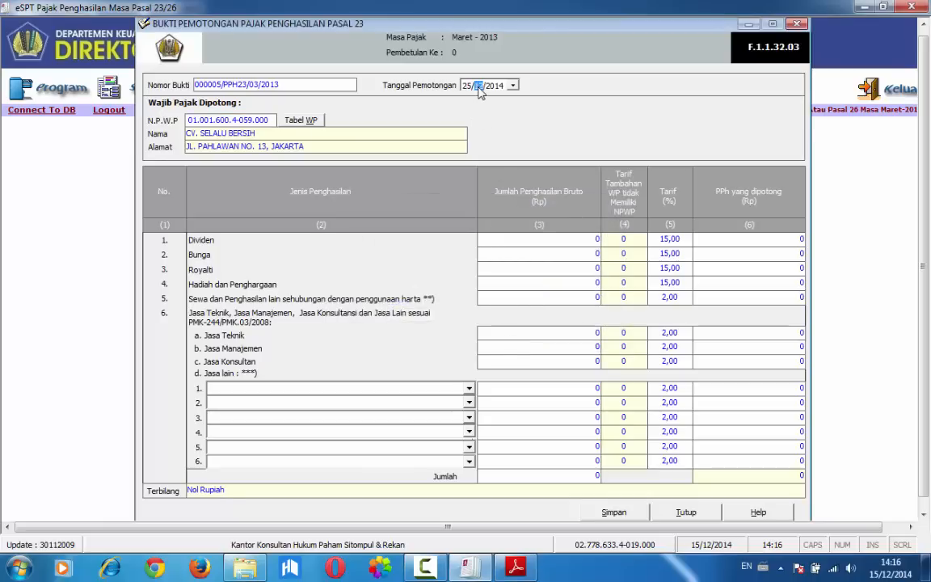
pyautogui.write('032013')
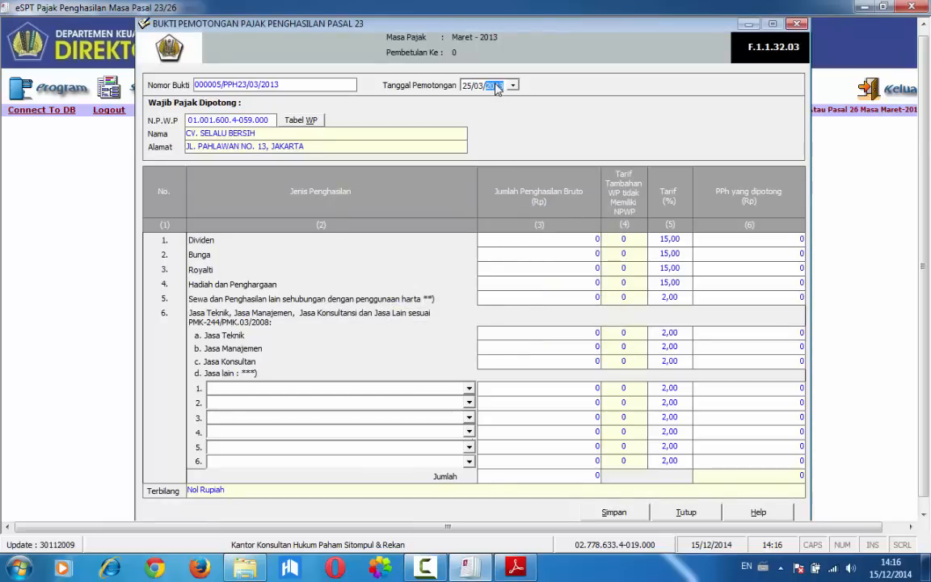
pyautogui.click(460, 572)
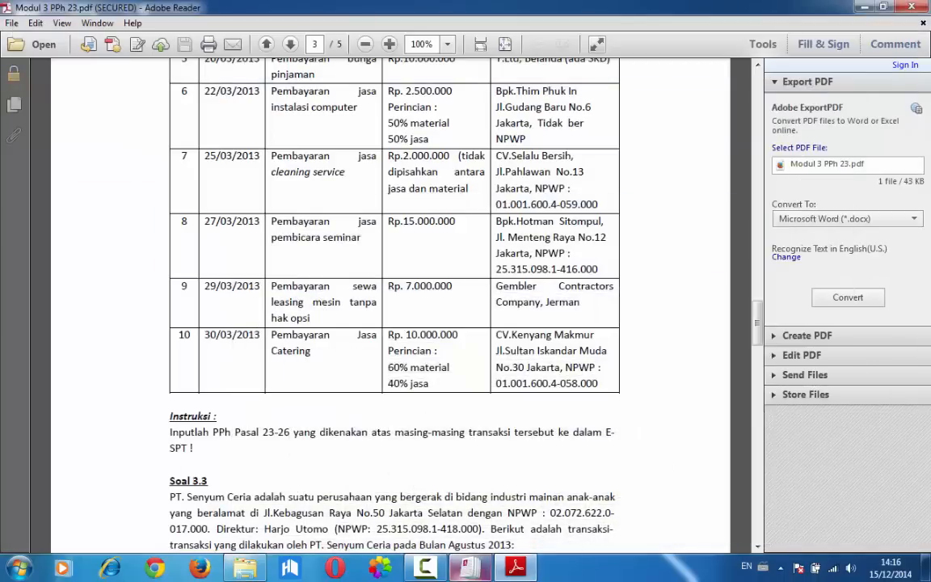
pyautogui.click(464, 571)
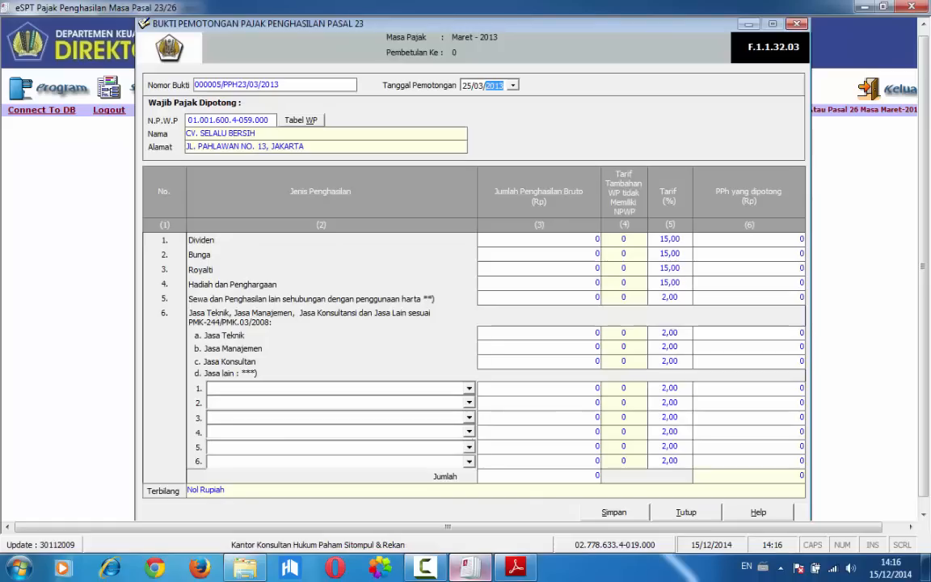
# Choose Jasa Kebersihan atau cleaning service as the first Jasa lain entry on the Pasal 23 slip
pyautogui.click(309, 385)
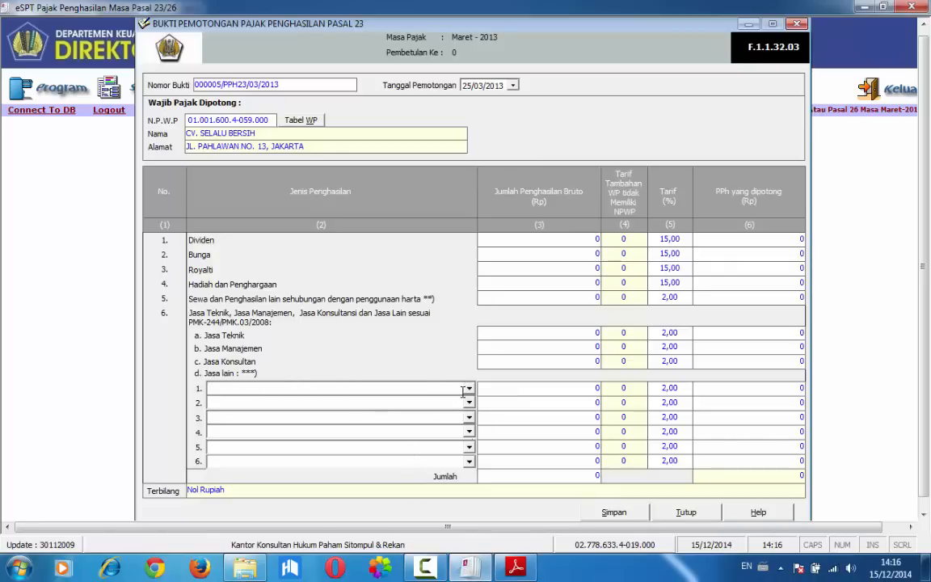
pyautogui.click(468, 389)
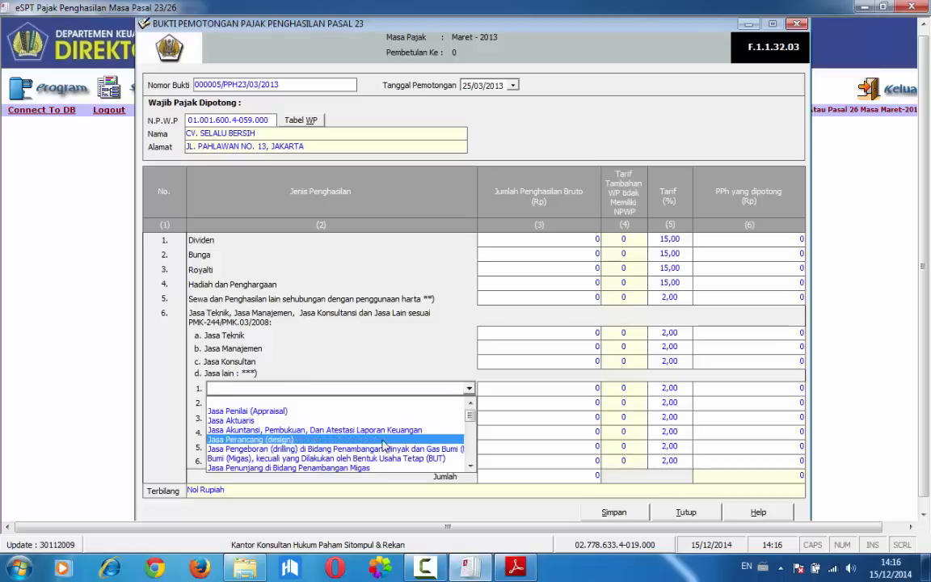
pyautogui.click(470, 466)
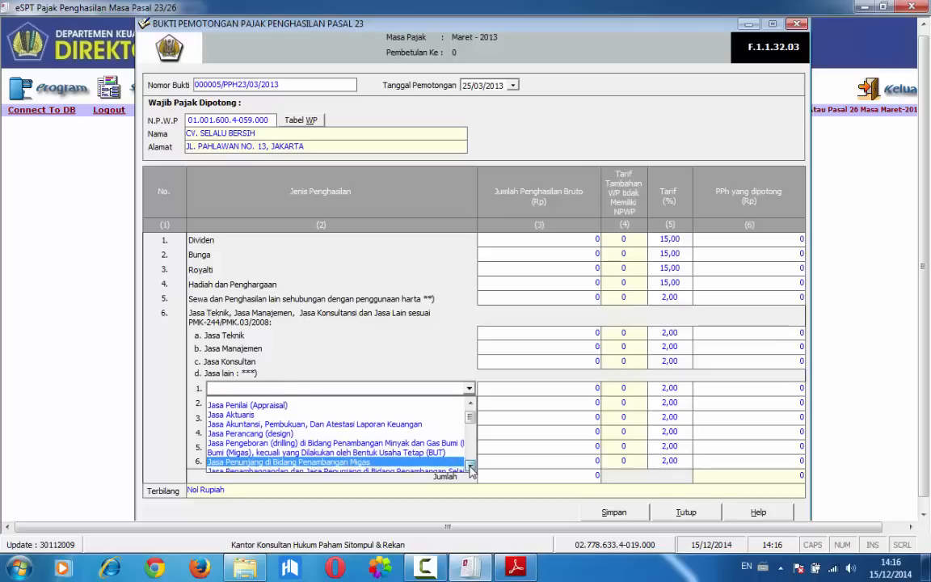
pyautogui.click(471, 466)
pyautogui.click(471, 467)
pyautogui.click(470, 466)
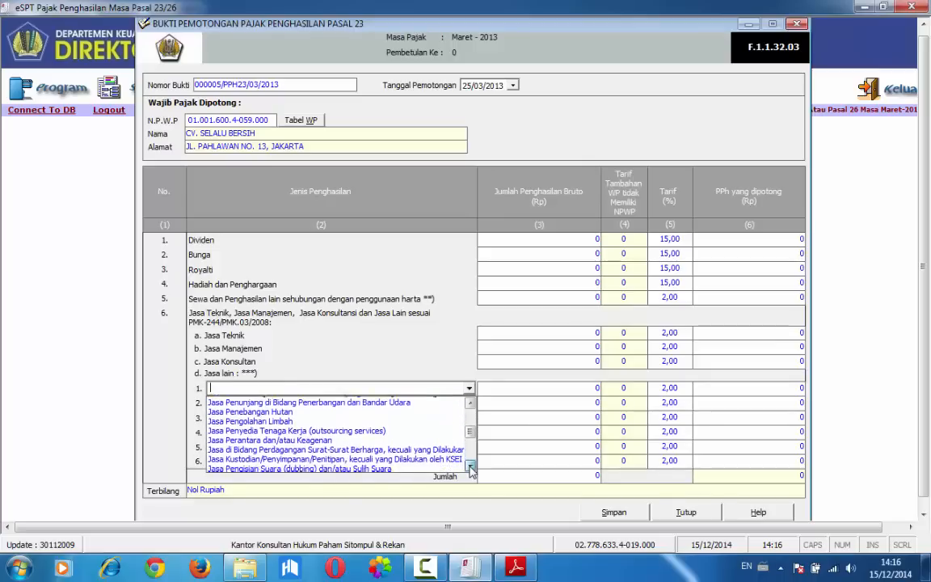
pyautogui.click(470, 466)
pyautogui.click(470, 466)
pyautogui.click(470, 466)
pyautogui.click(470, 466)
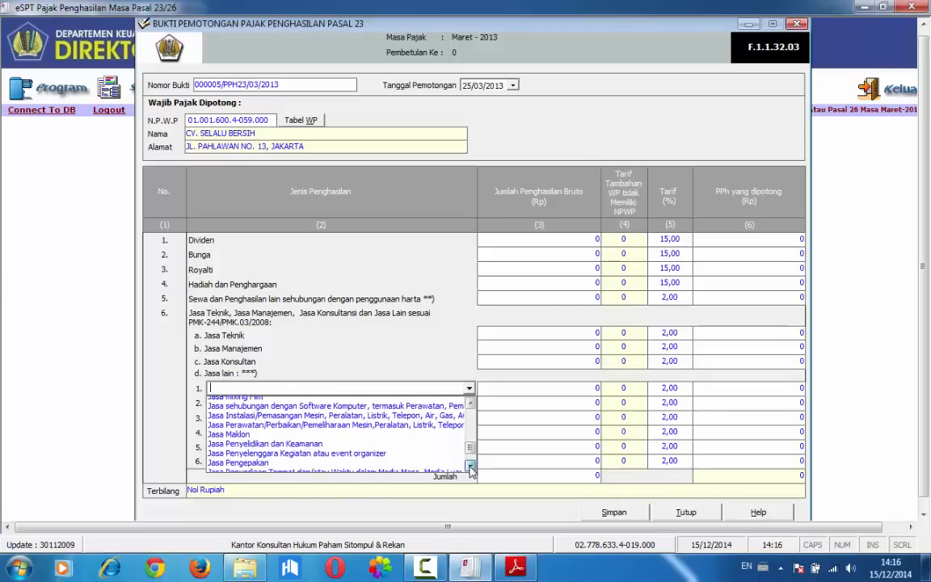
pyautogui.click(470, 467)
pyautogui.click(471, 467)
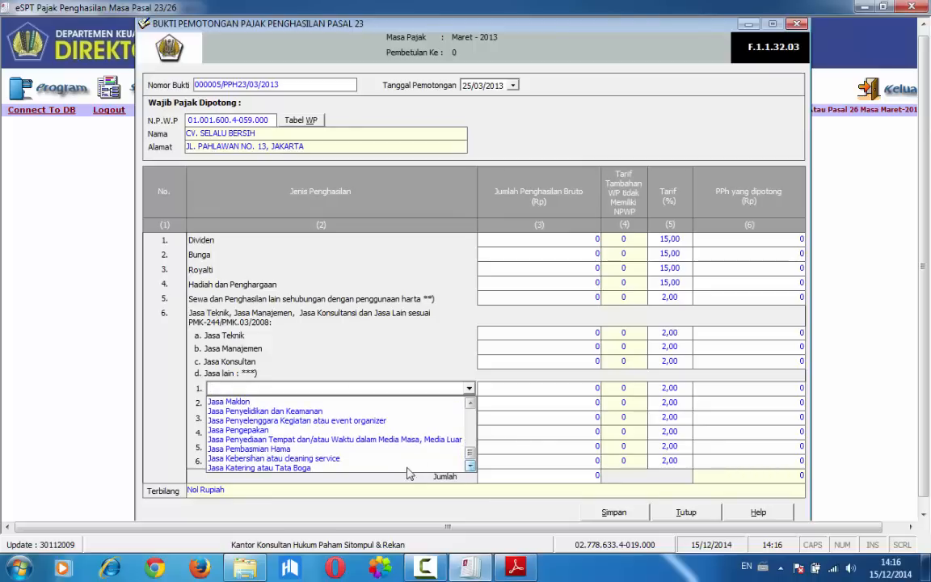
pyautogui.click(356, 458)
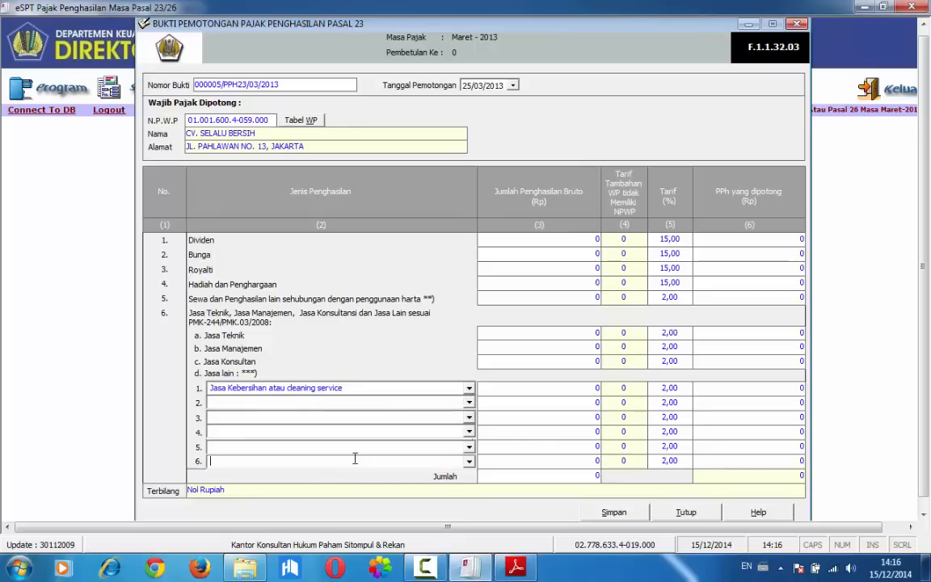
# Enter 2.000.000 as the Jumlah Penghasilan Bruto for the cleaning service and save the Pasal 23 slip
pyautogui.click(518, 389)
pyautogui.write('2.000.000')
pyautogui.press('Tab')
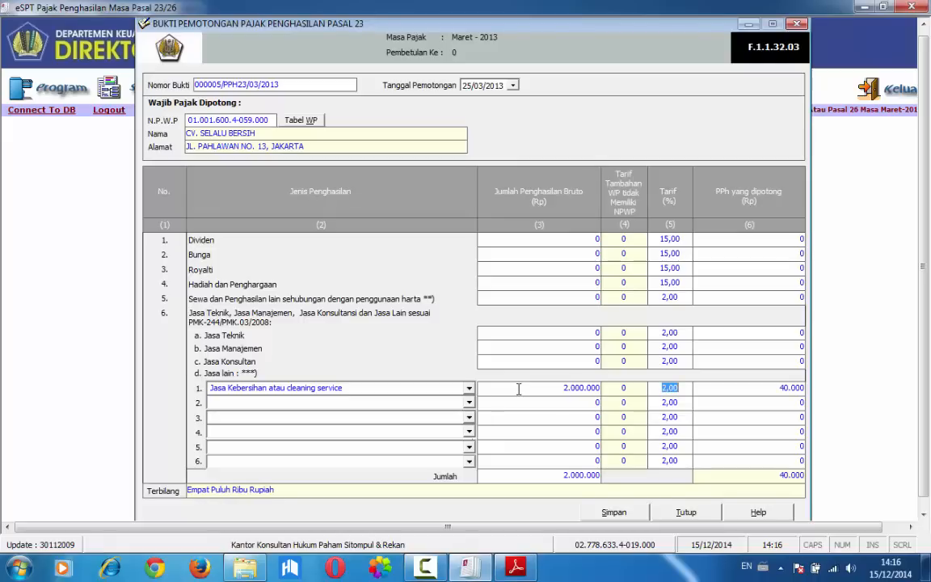
pyautogui.click(614, 512)
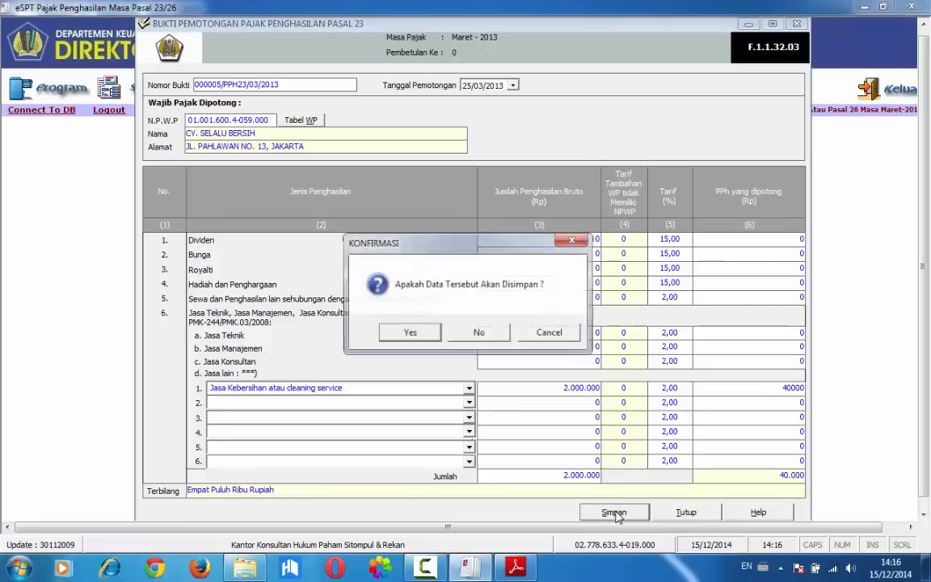
pyautogui.click(424, 333)
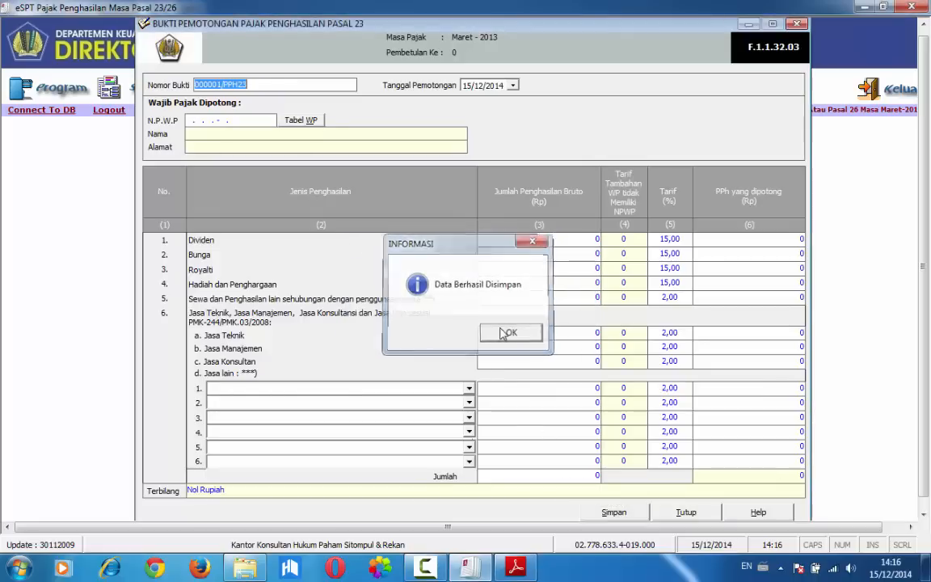
pyautogui.click(509, 333)
# Switch to Adobe Reader and examine transactions 8 to 10 of Soal 3.2 at 125% zoom
pyautogui.hotkey('alt', 'Tab')
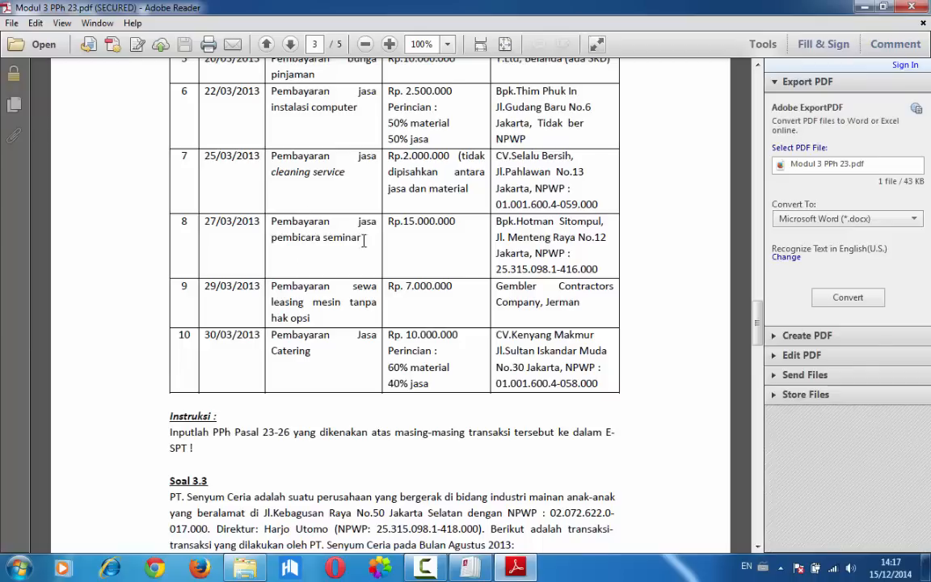
pyautogui.scroll(-1, 299, 318)
pyautogui.scroll(1, 299, 323)
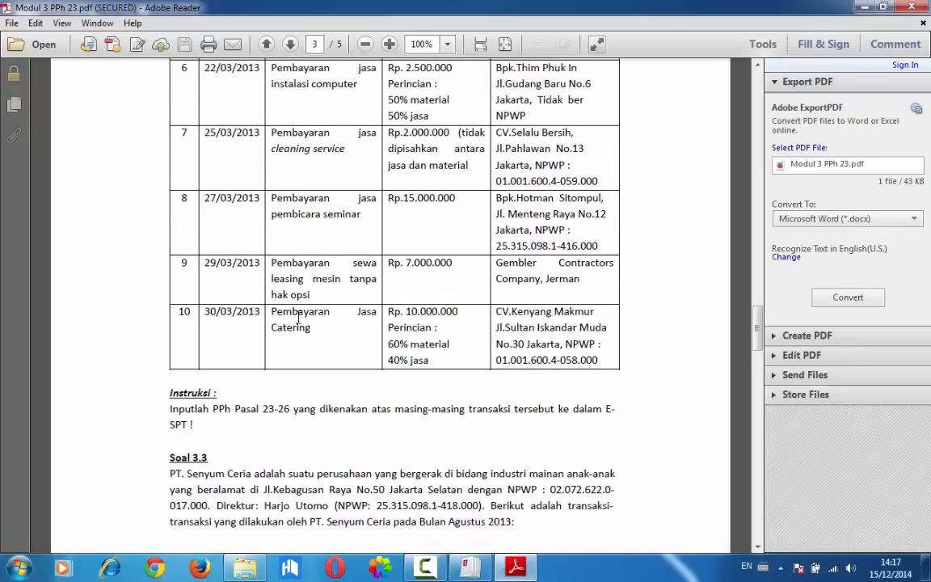
pyautogui.click(446, 45)
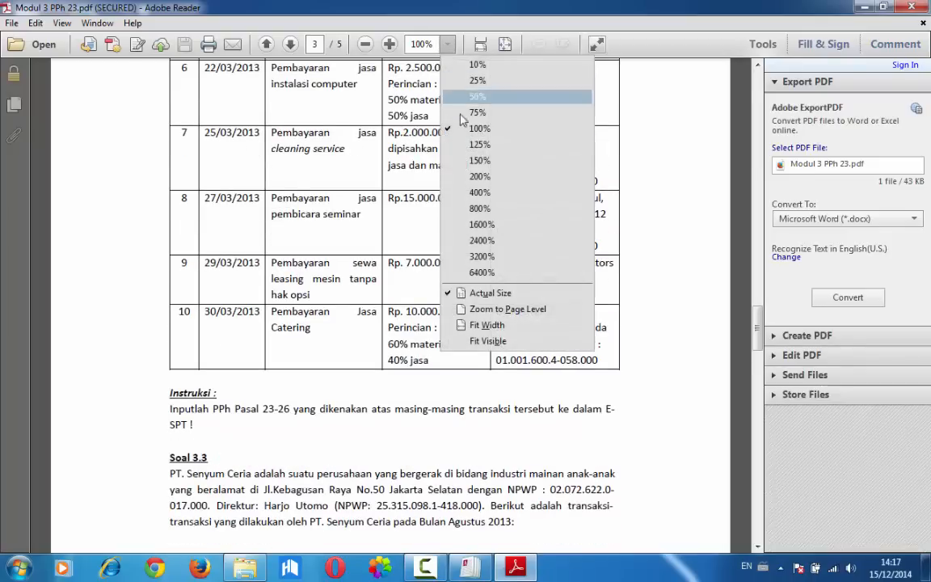
pyautogui.click(477, 160)
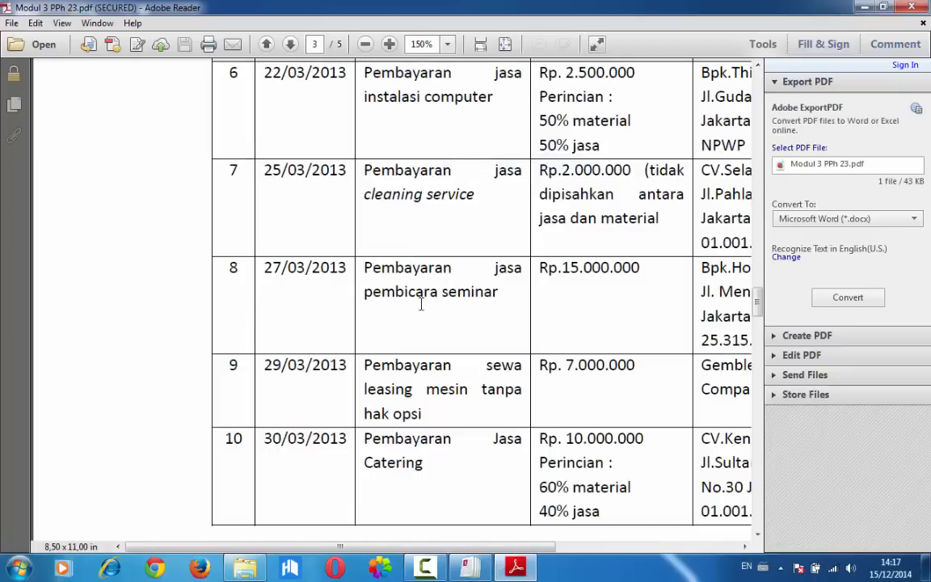
pyautogui.click(447, 44)
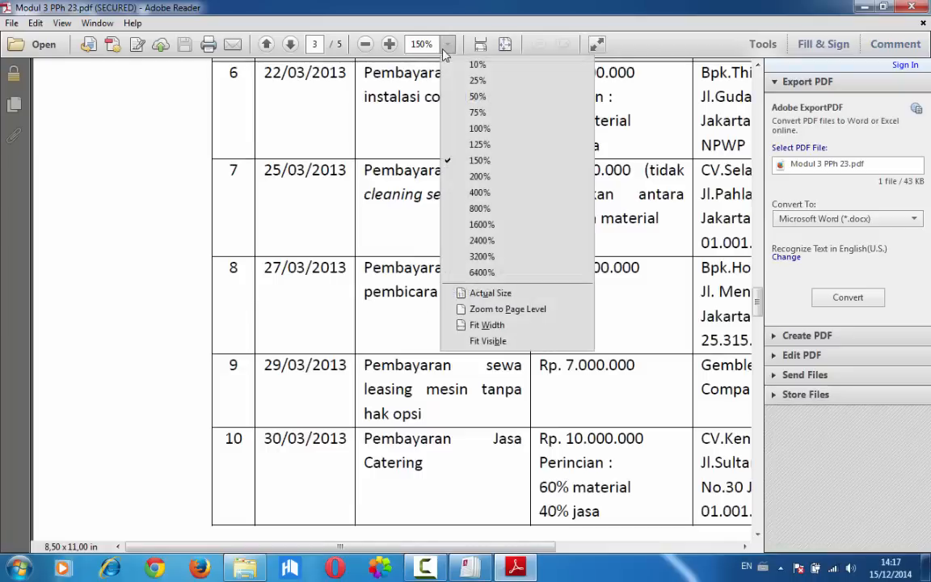
pyautogui.click(452, 146)
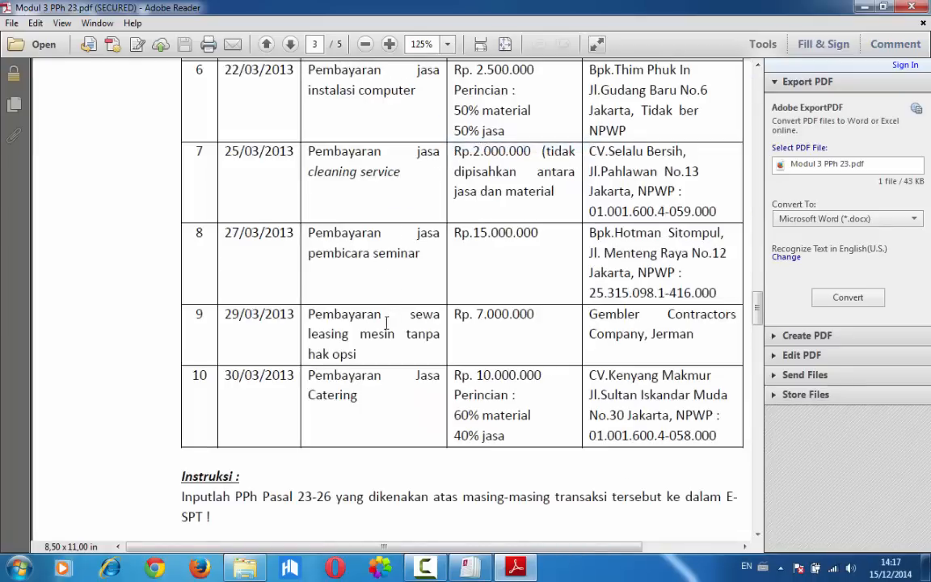
pyautogui.scroll(1, 390, 342)
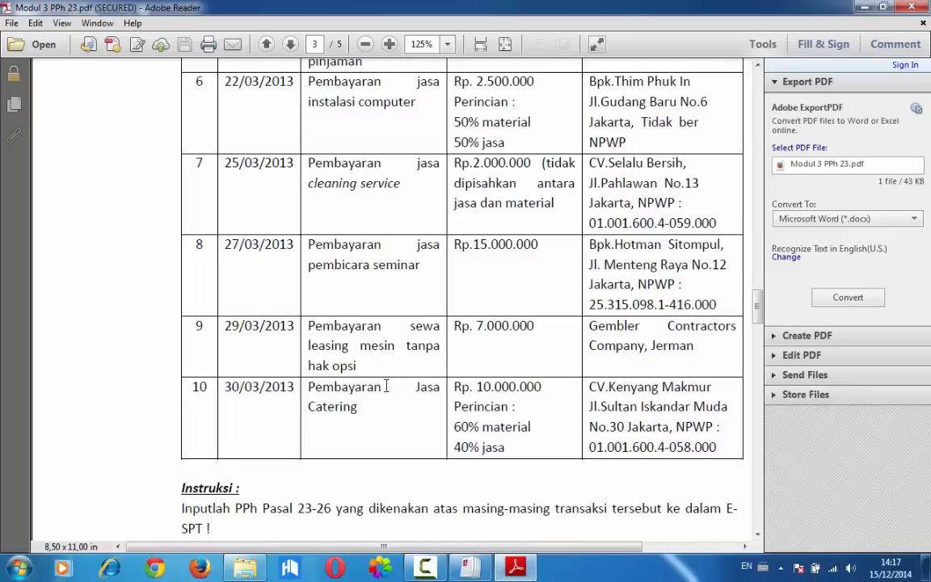
# Return to eSPT, close the blank Pasal 23 slip and open a new Bukti Potong PPh Pasal 26
pyautogui.click(458, 573)
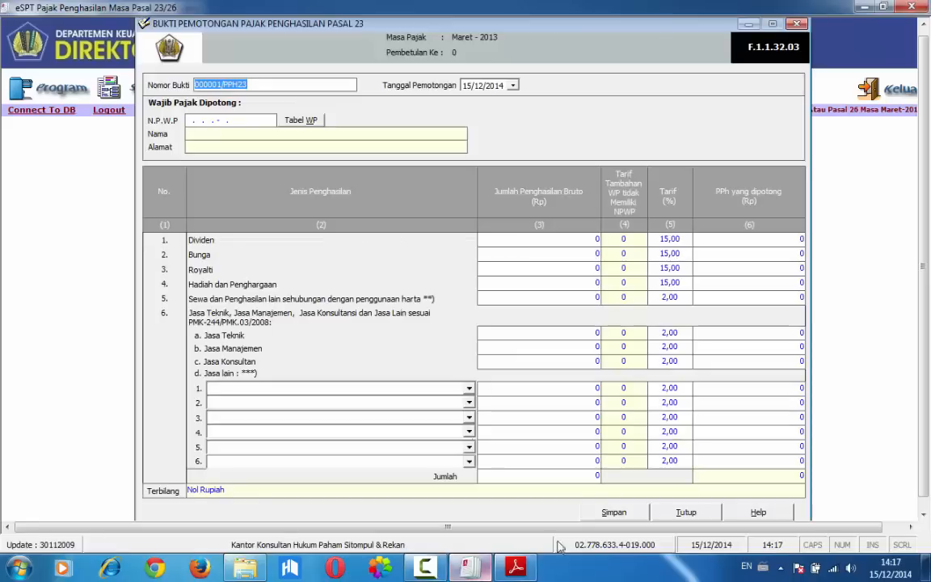
pyautogui.click(628, 510)
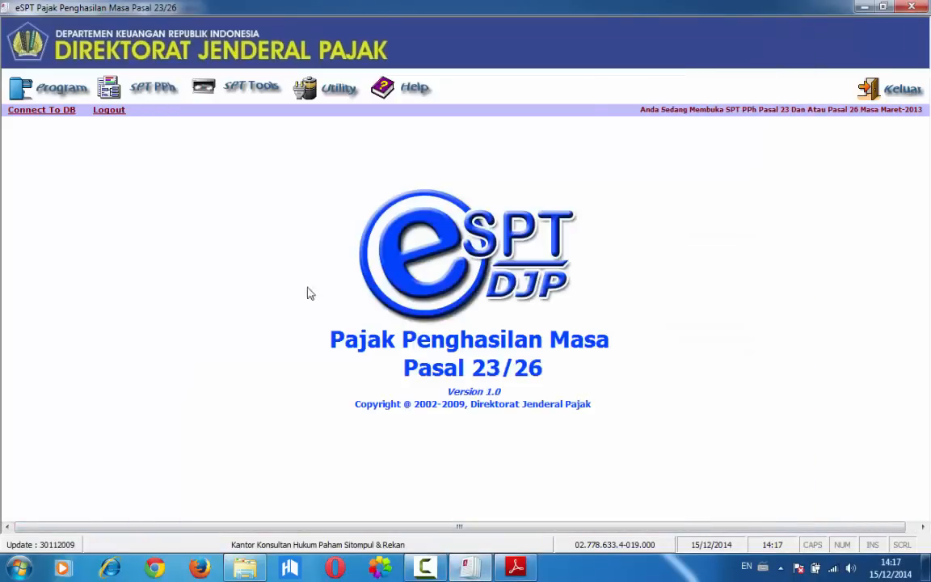
pyautogui.click(136, 87)
pyautogui.click(155, 139)
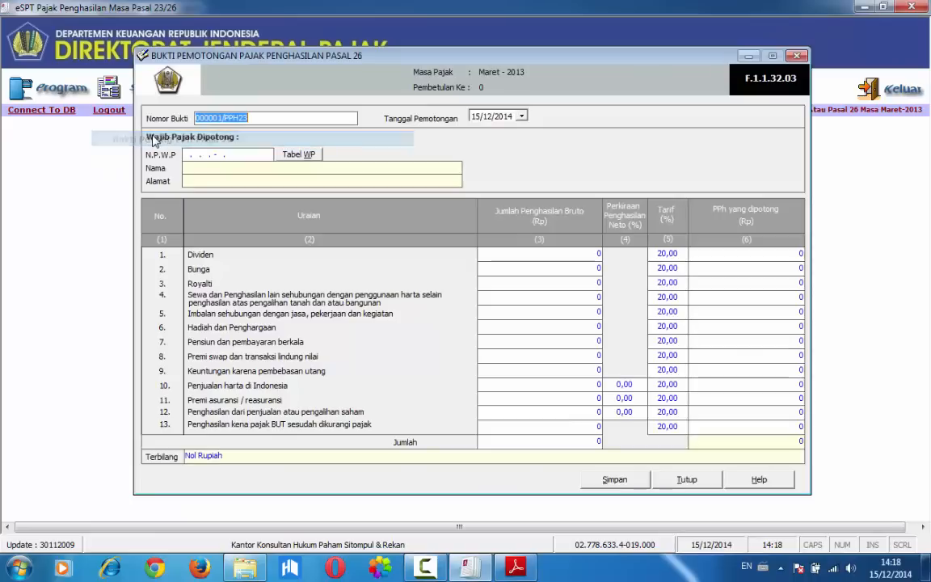
# Set the Nomor Bukti of the Pasal 26 slip to 000003/PPH26/03/2013
pyautogui.click(214, 118)
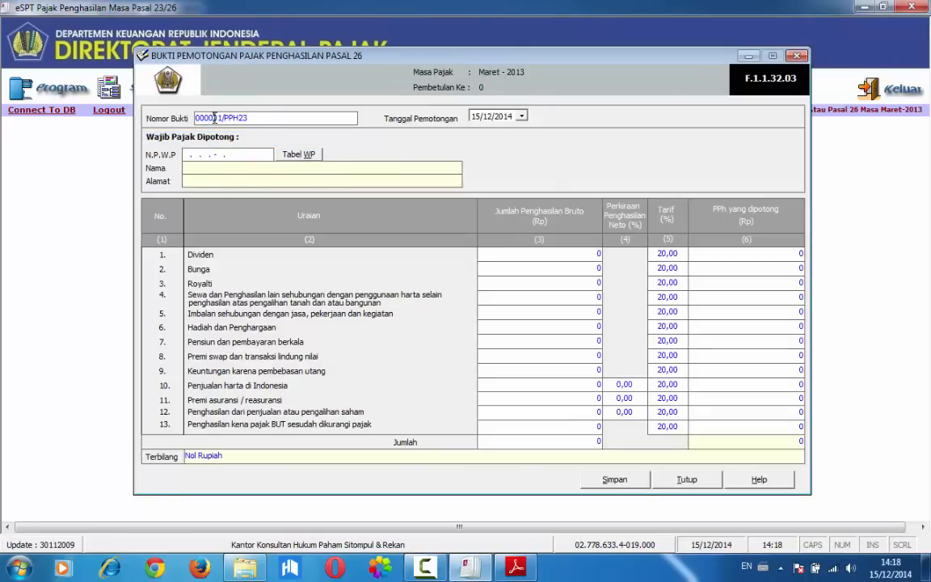
pyautogui.press('BackSpace')
pyautogui.write('3')
pyautogui.press('Tab')
pyautogui.moveTo(195, 118); pyautogui.dragTo(255, 122)
pyautogui.click(255, 121)
pyautogui.press('BackSpace')
pyautogui.write('6/03/2013')
# Set the Tanggal Pemotongan of the Pasal 26 slip to 29/03/2013
pyautogui.click(474, 118)
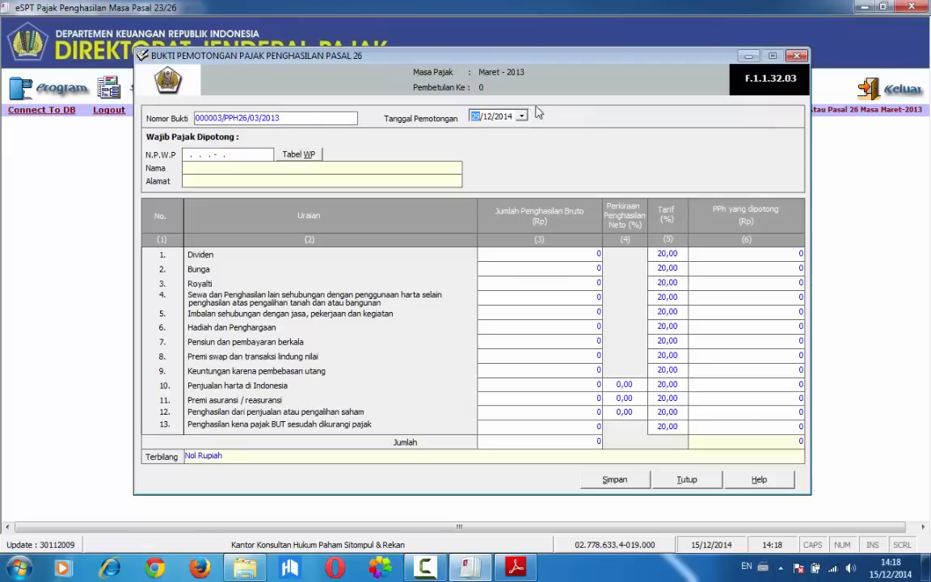
pyautogui.click(492, 117)
pyautogui.click(476, 117)
pyautogui.click(503, 118)
pyautogui.press('Down')
# Fill in the recipient with an all-zero NPWP, Nama GEMBLER CONTRACTORS COMPANY and Alamat JERMAN
pyautogui.click(187, 157)
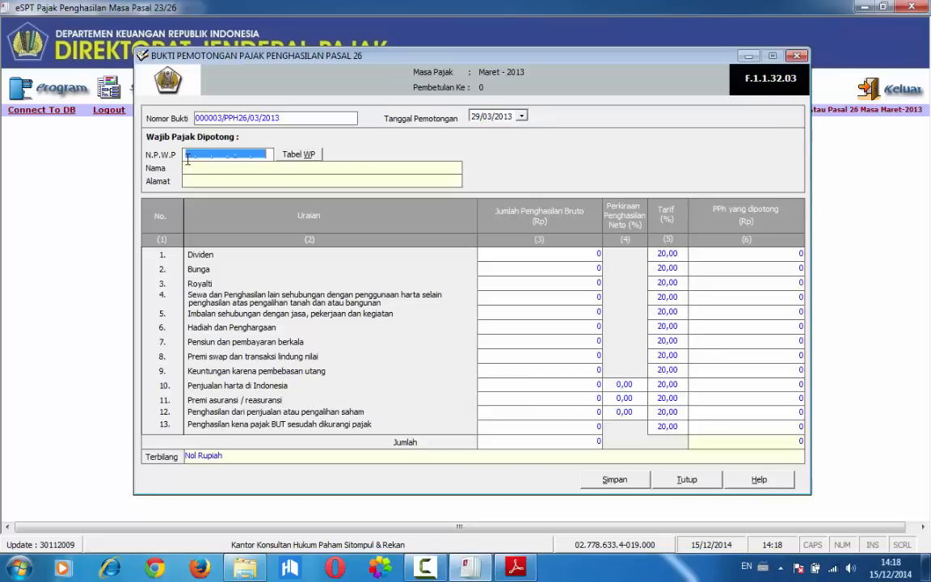
pyautogui.click(188, 159)
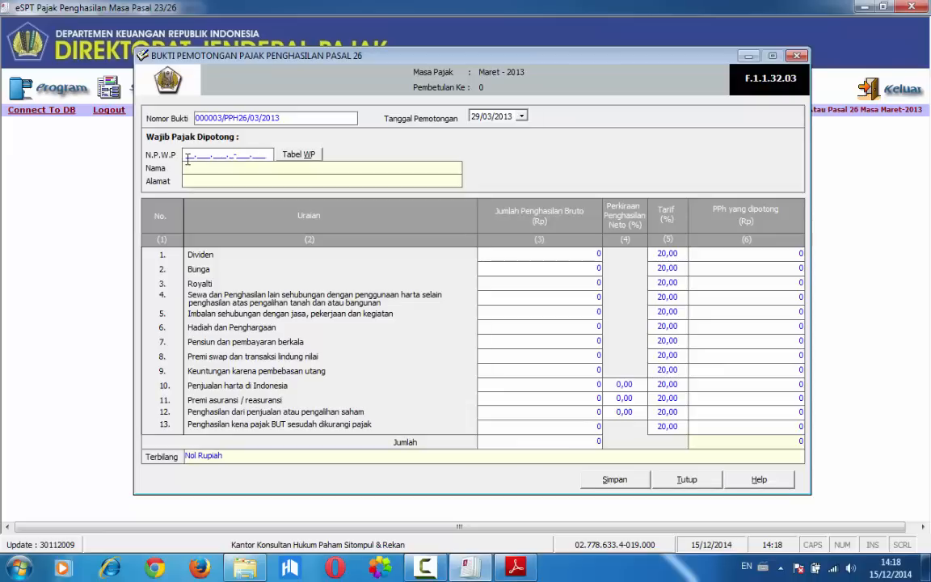
pyautogui.write('00.000.000.0-000.000')
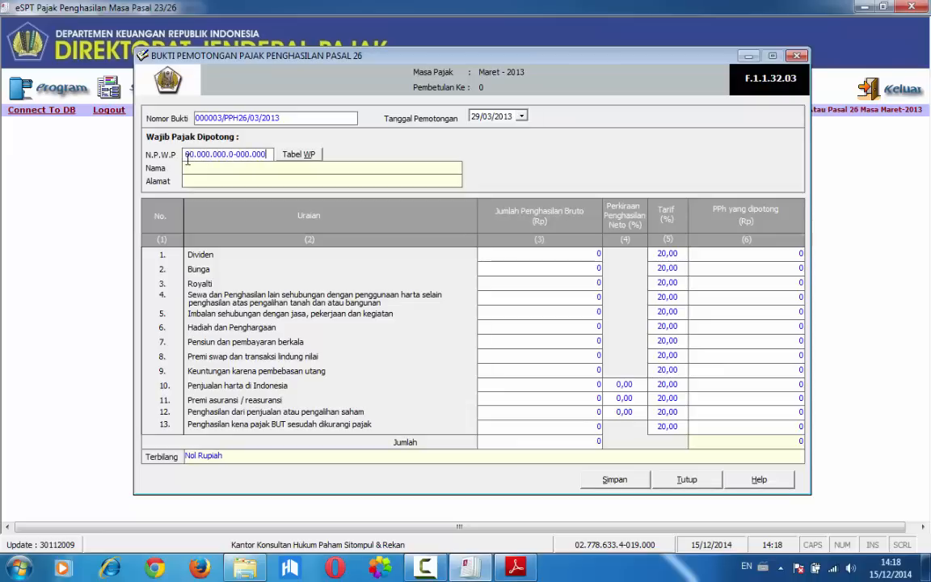
pyautogui.press('Tab')
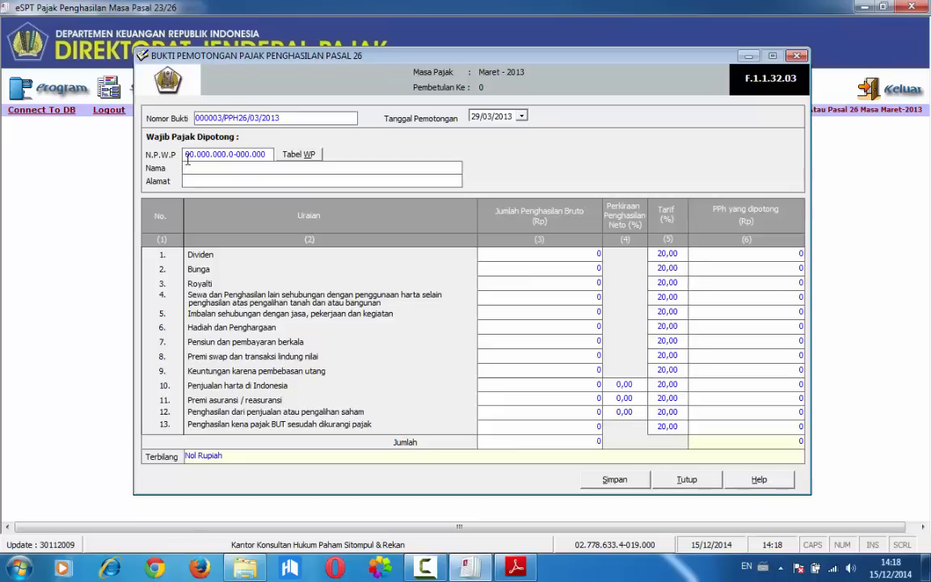
pyautogui.write('GEMBLER CONT')
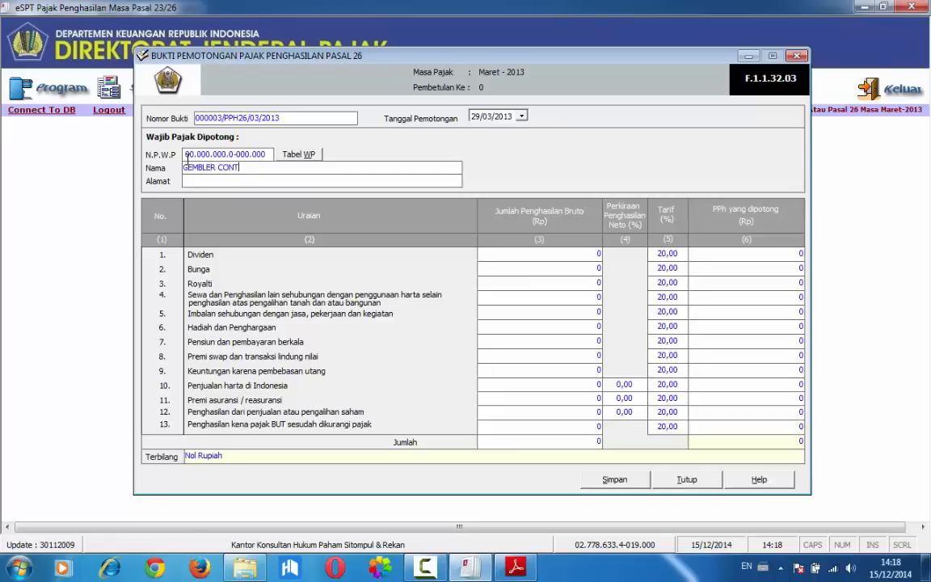
pyautogui.write('RATORS COMPANY')
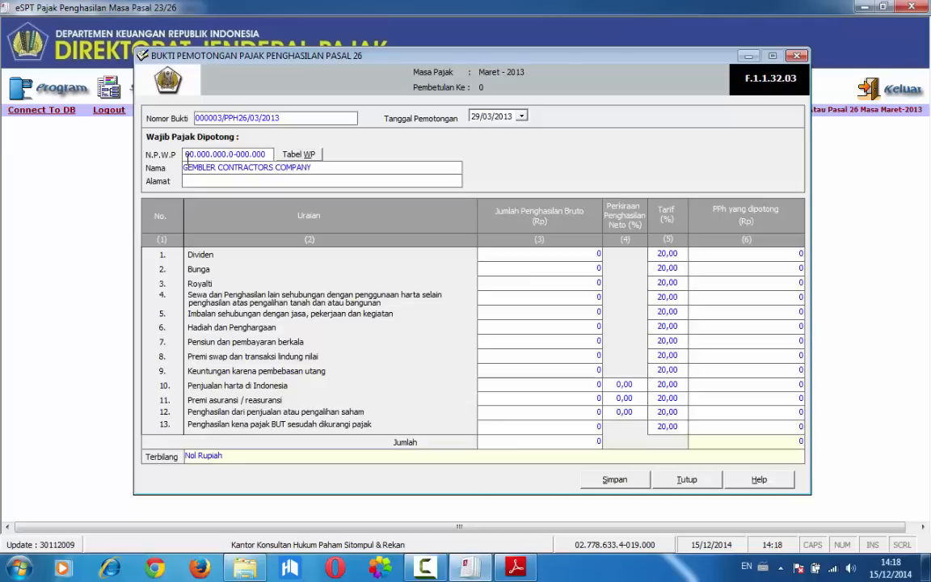
pyautogui.write('H')
pyautogui.press('BackSpace')
pyautogui.press('BackSpace')
pyautogui.write('JERMAN')
# Check transaction 9 in Adobe Reader and enter a Jumlah Penghasilan Bruto of 7.000.000 for item 4, Sewa dan Penghasilan lain, in eSPT
pyautogui.hotkey('alt', 'Tab')
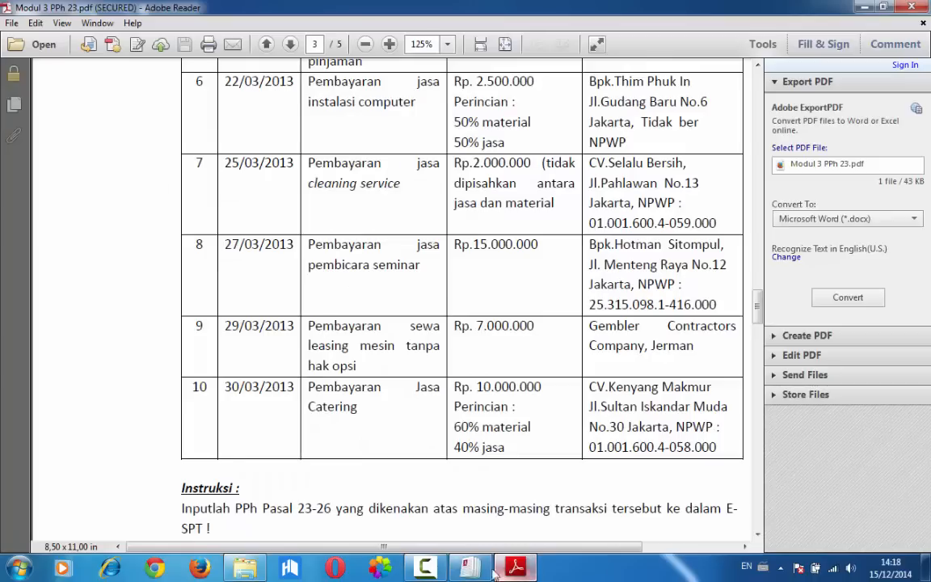
pyautogui.click(472, 569)
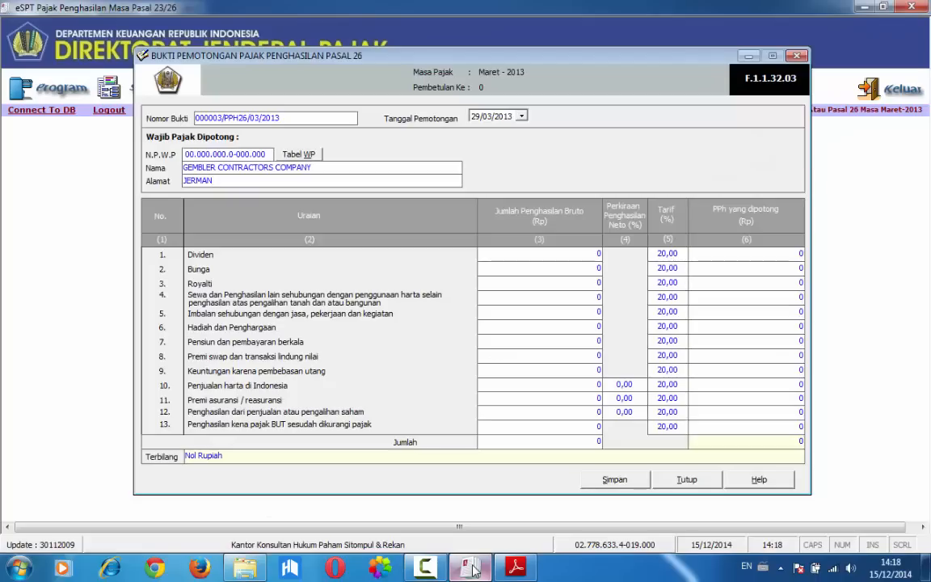
pyautogui.click(488, 292)
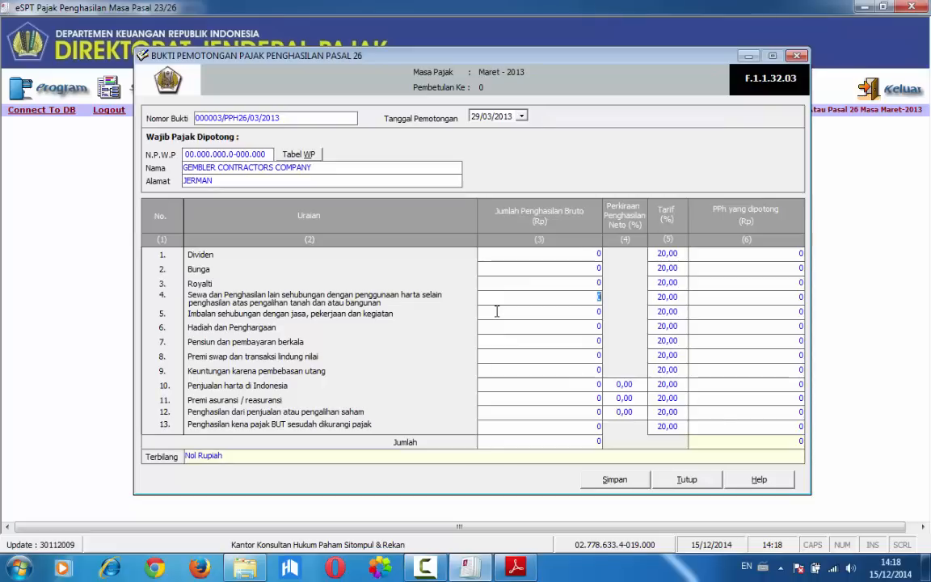
pyautogui.click(468, 569)
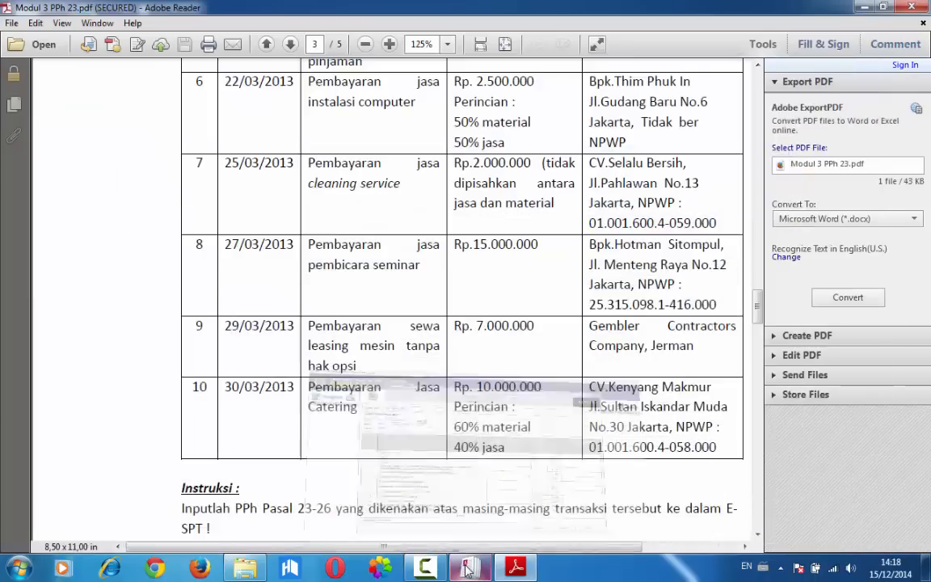
pyautogui.click(467, 571)
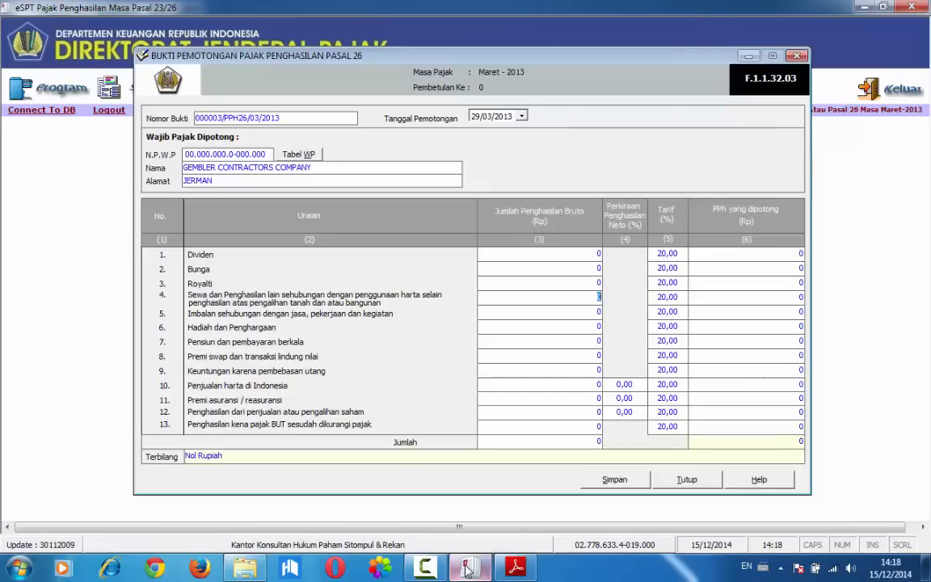
pyautogui.write('7.000.0')
pyautogui.write('00')
pyautogui.press('Tab')
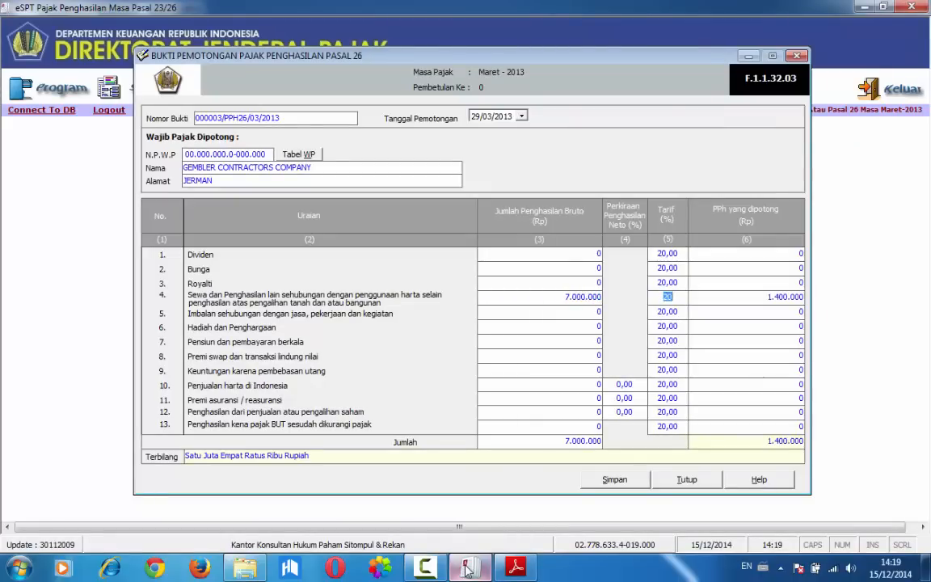
# Save the Pasal 26 slip for GEMBLER CONTRACTORS COMPANY and confirm
pyautogui.click(614, 479)
pyautogui.click(420, 335)
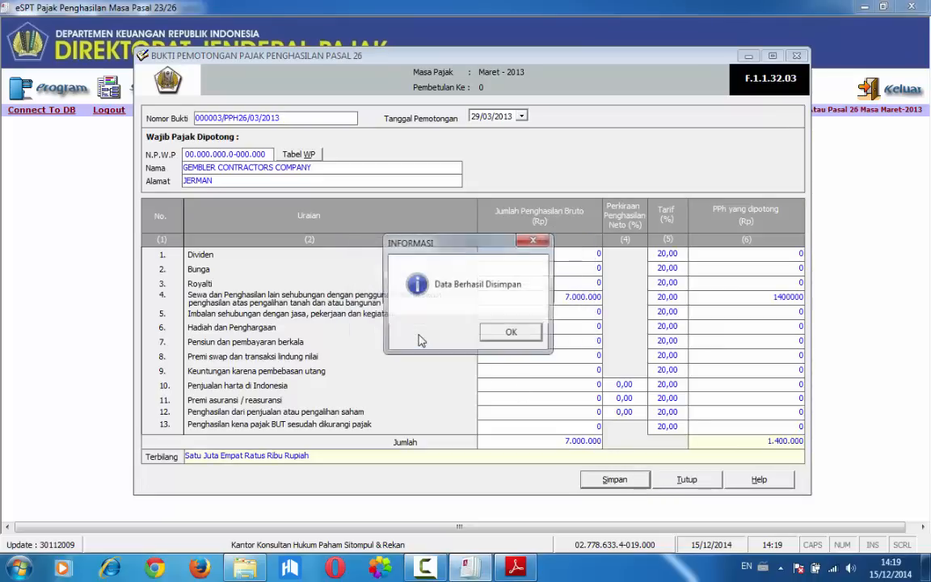
pyautogui.click(512, 333)
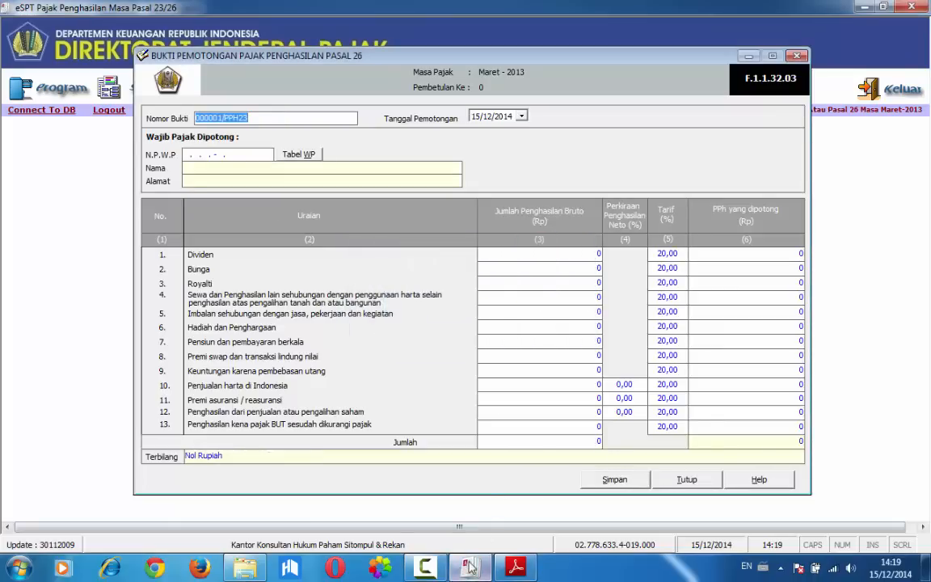
# Check transaction 10 in Adobe Reader, return to eSPT and replace the blank Pasal 26 slip with a new Bukti Potong PPh Pasal 23
pyautogui.hotkey('alt', 'Tab')
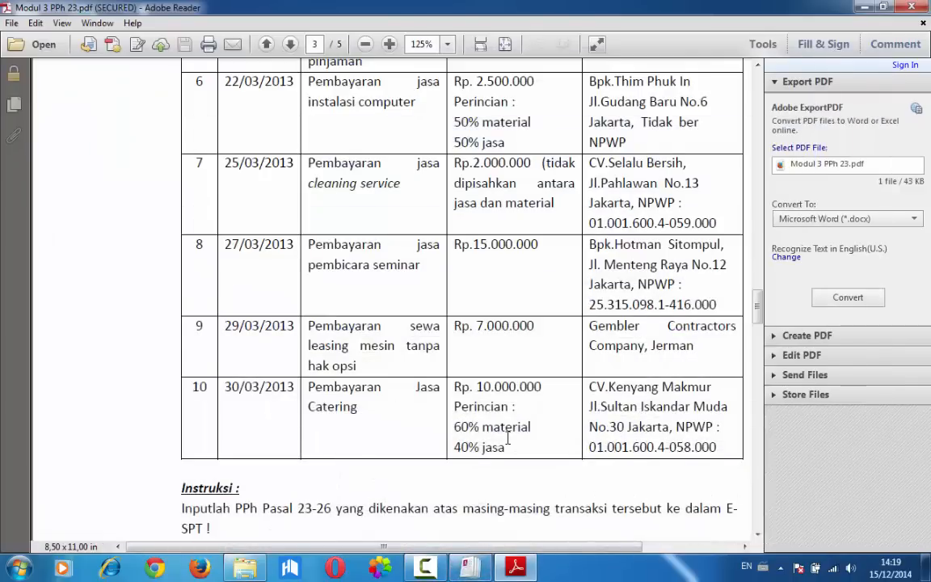
pyautogui.scroll(-1, 507, 438)
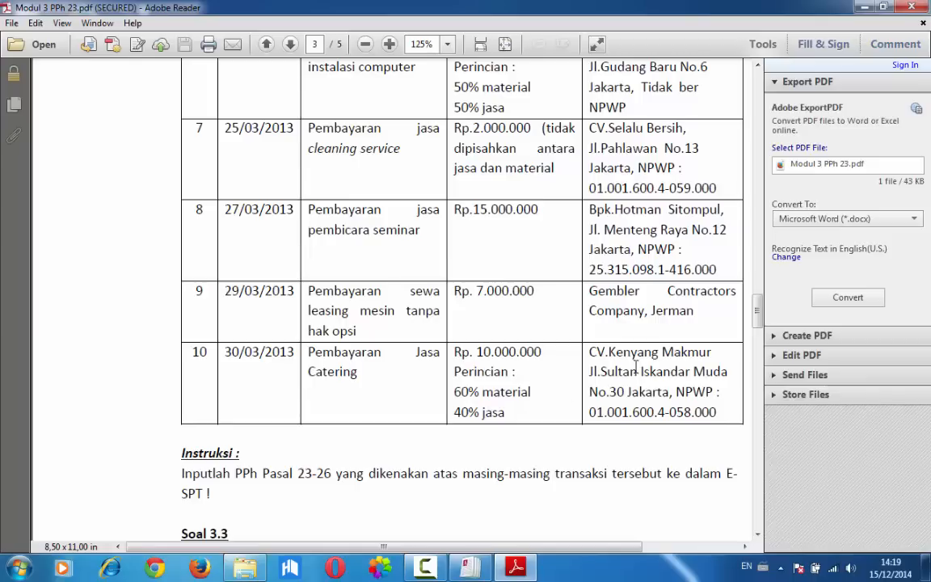
pyautogui.click(467, 569)
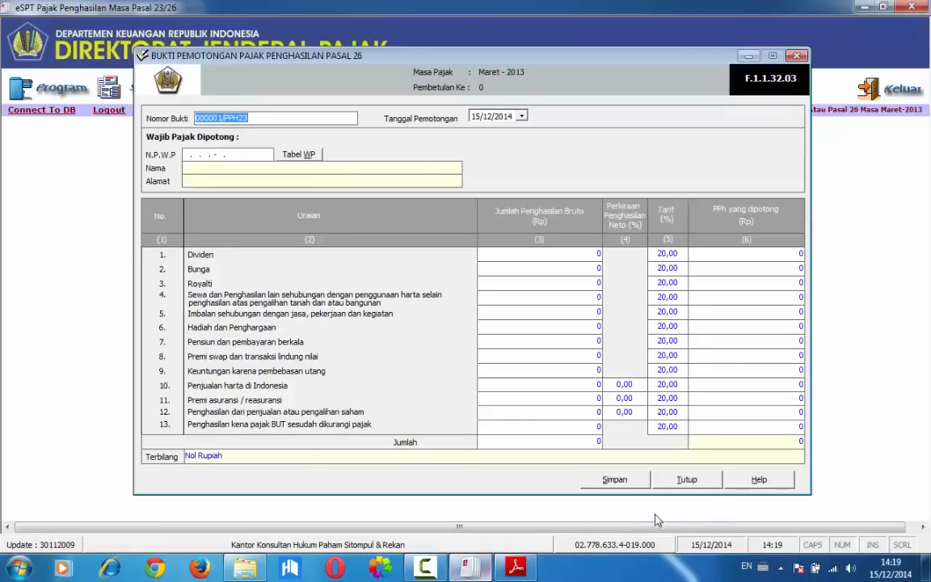
pyautogui.press('Escape')
pyautogui.click(143, 100)
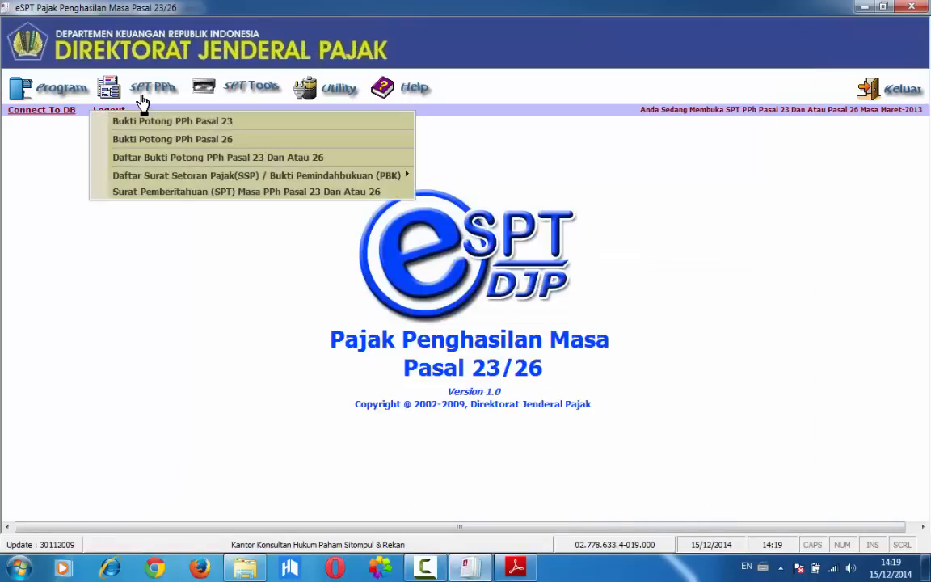
pyautogui.click(142, 100)
pyautogui.click(146, 97)
pyautogui.click(152, 121)
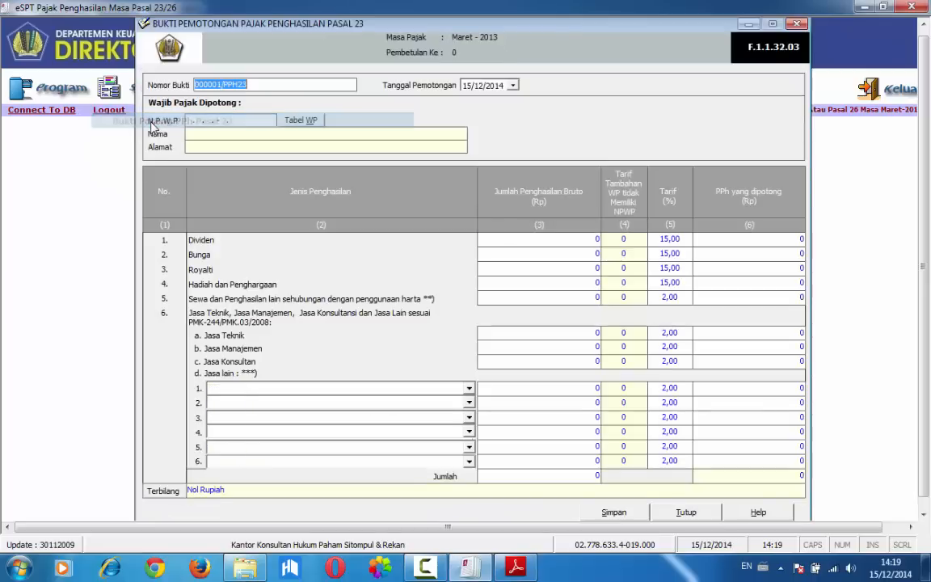
# Set the Nomor Bukti of the Pasal 23 slip to 000006/PPH23/03/2013
pyautogui.click(219, 84)
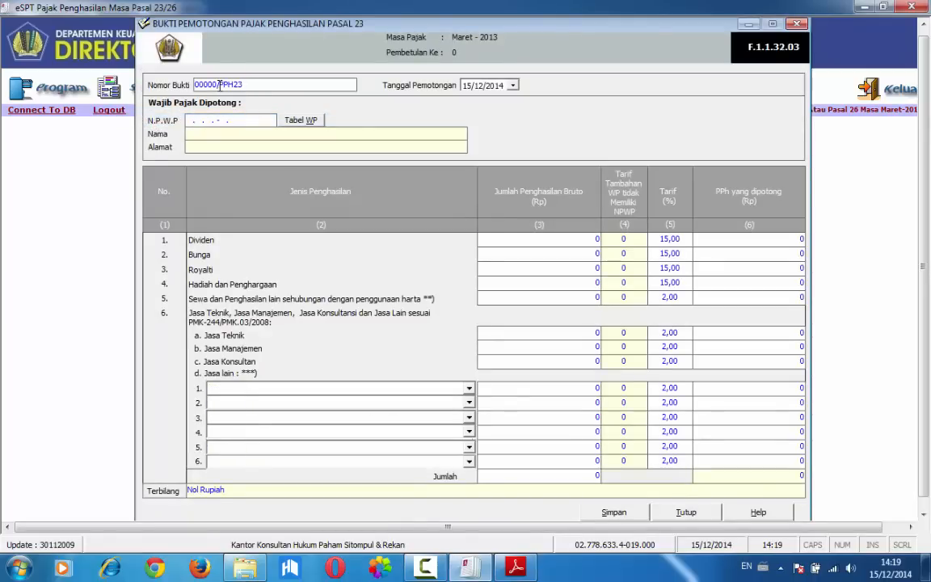
pyautogui.write('6')
pyautogui.write('/03/2013')
# Set the Tanggal Pemotongan of the Pasal 23 slip to 30/03/2013
pyautogui.click(471, 86)
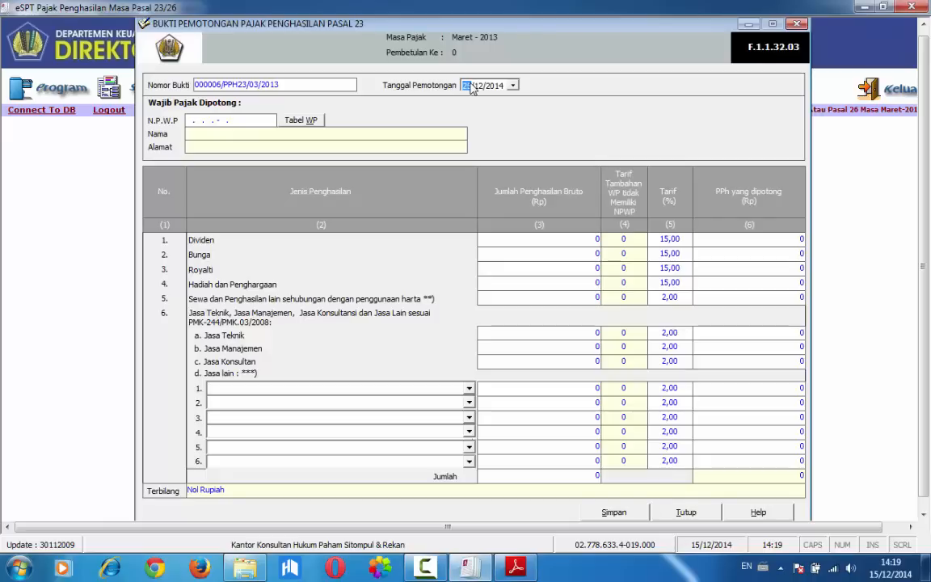
pyautogui.write('30/')
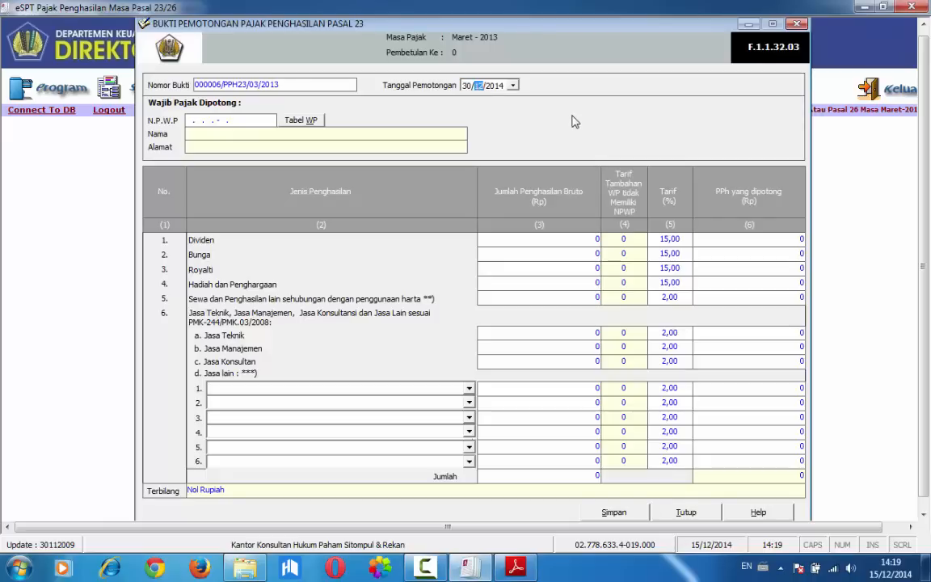
pyautogui.write('03')
pyautogui.click(466, 87)
pyautogui.press('Right')
pyautogui.press('Right')
pyautogui.write('2013')
# Enter the NPWP of CV. Kenyang Makmur from transaction 10 and proceed to registering it as a new Wajib Pajak
pyautogui.click(189, 121)
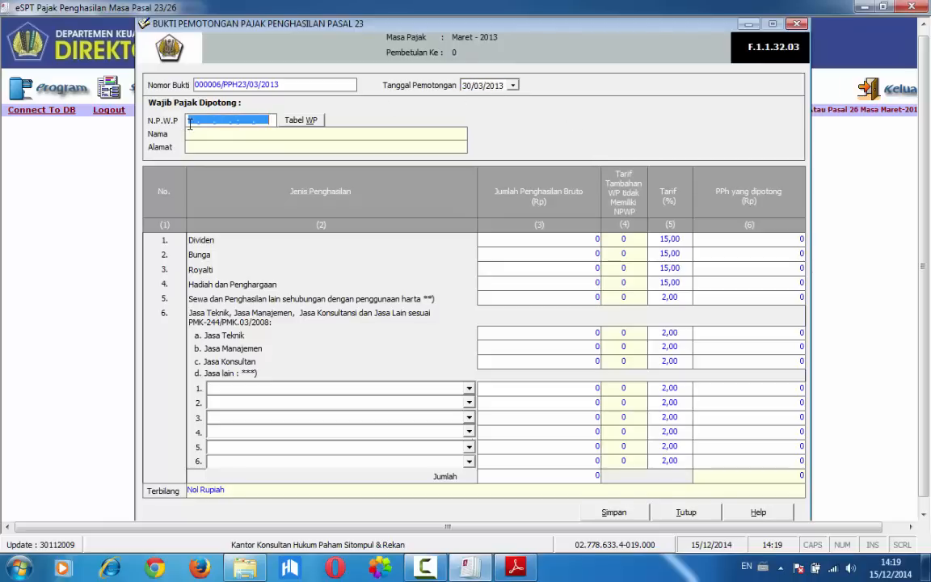
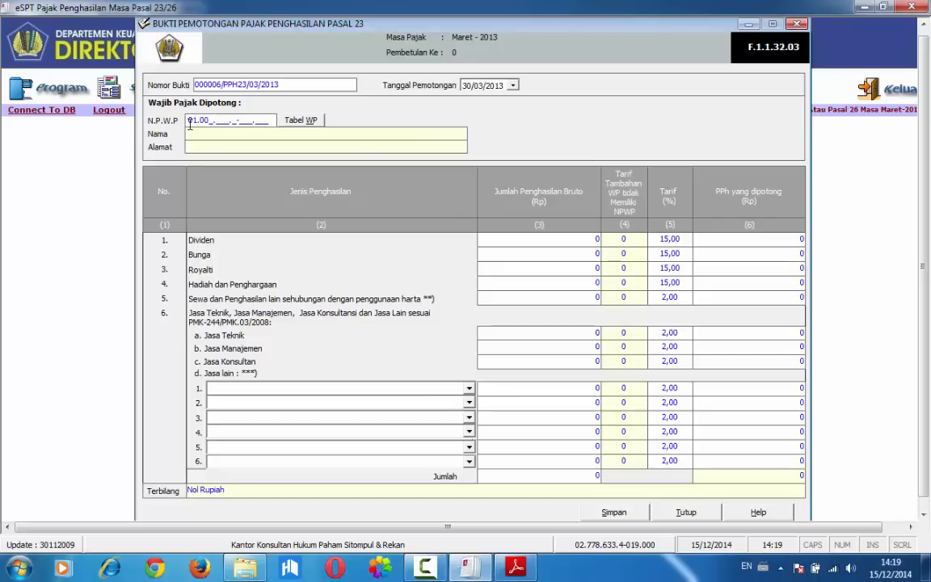
pyautogui.press('Return')
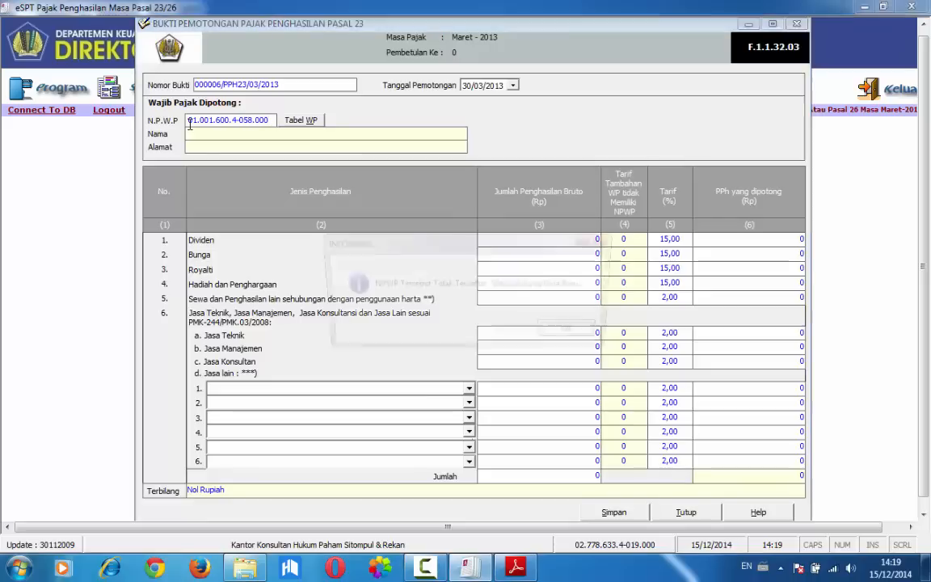
pyautogui.press('Return')
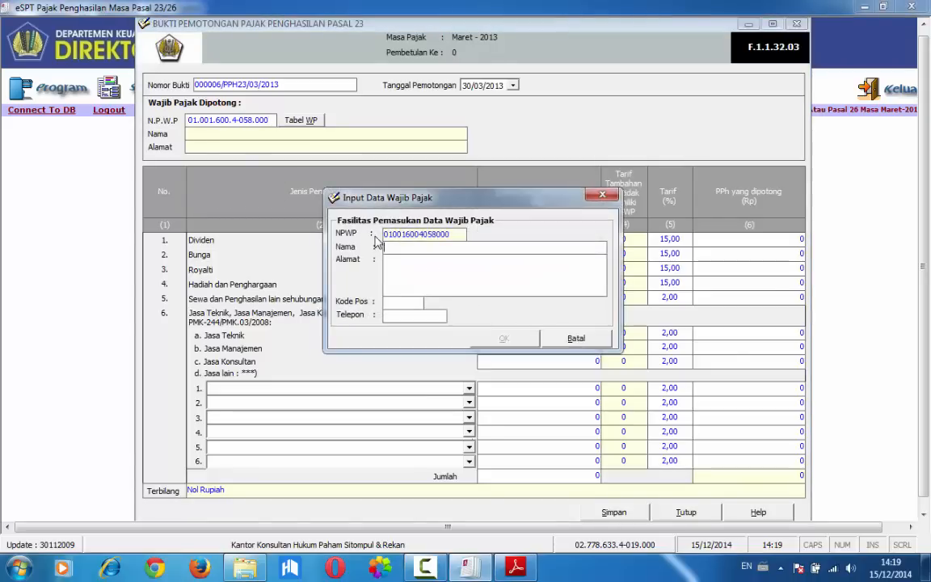
# Register the Wajib Pajak with Nama CV. KENYANG MAKMUR, its street address from the exercise as Alamat, and Kode Pos 12345
pyautogui.write('CV. KENYANG MAKMUR')
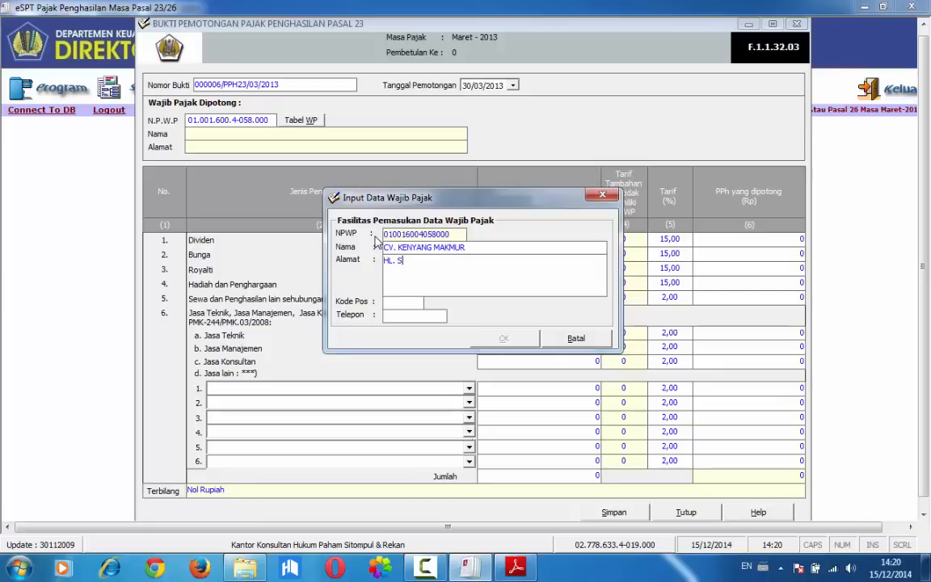
pyautogui.press('BackSpace')
pyautogui.press('BackSpace')
pyautogui.press('BackSpace')
pyautogui.press('BackSpace')
pyautogui.press('BackSpace')
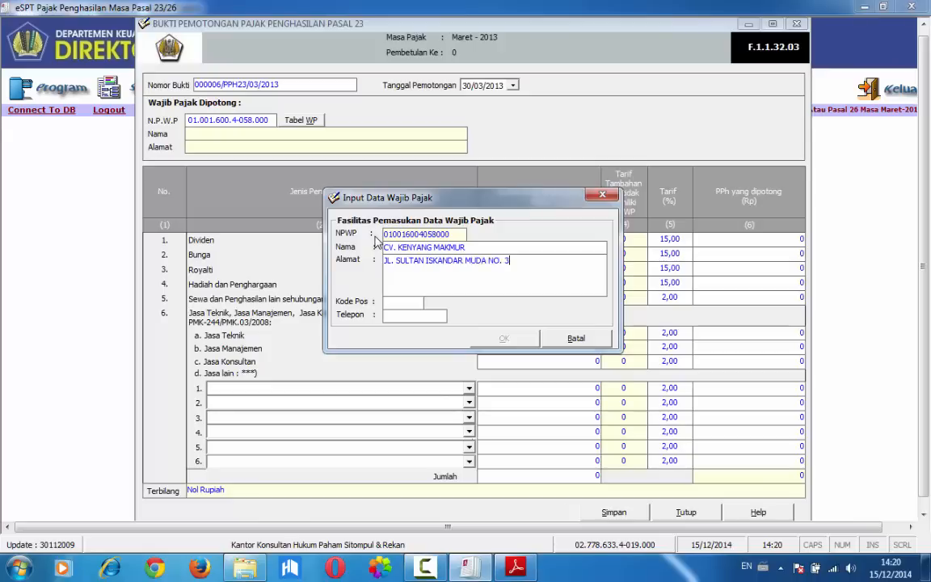
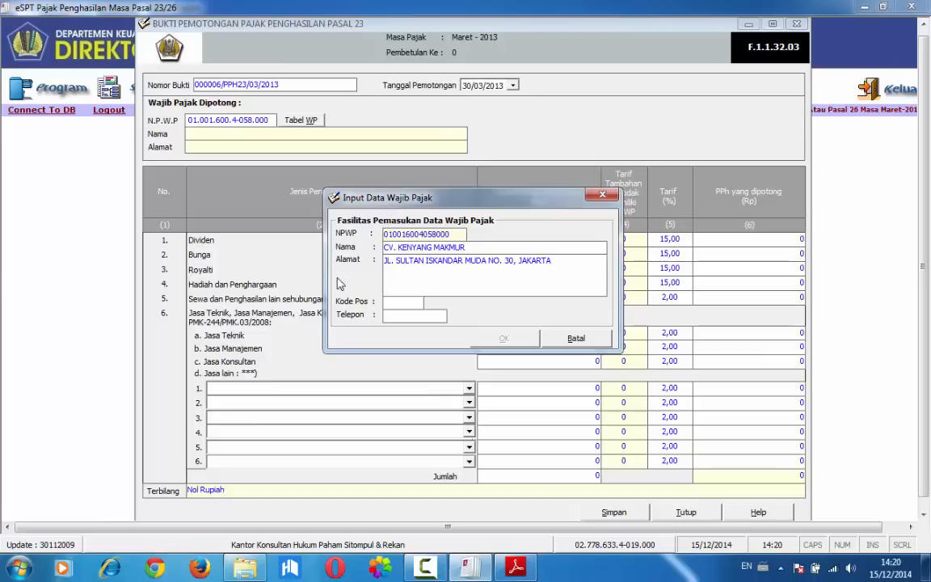
pyautogui.click(403, 300)
pyautogui.write('12345')
pyautogui.click(504, 339)
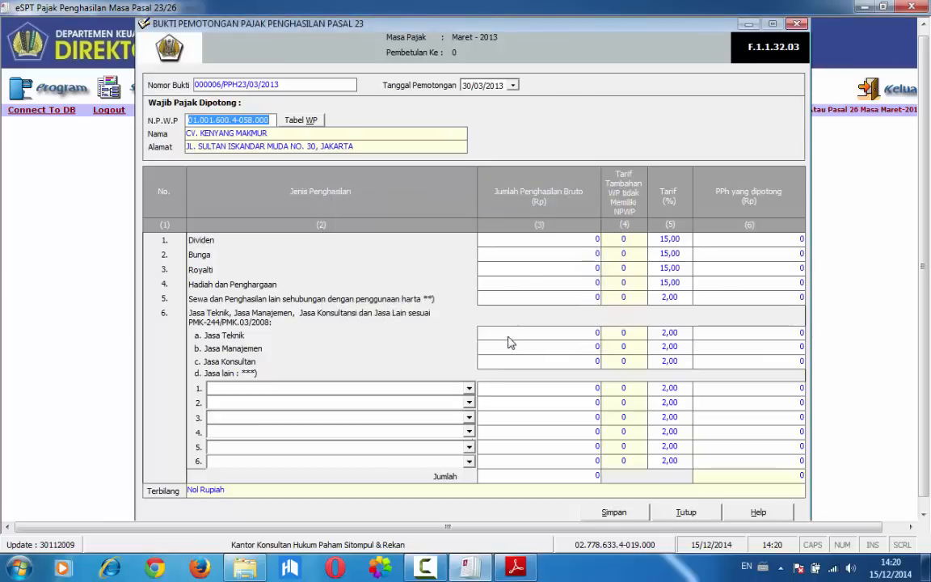
# Recheck transaction 10 in Adobe Reader and choose Jasa Katering atau Tata Boga for the first Jasa lain row in eSPT
pyautogui.click(473, 568)
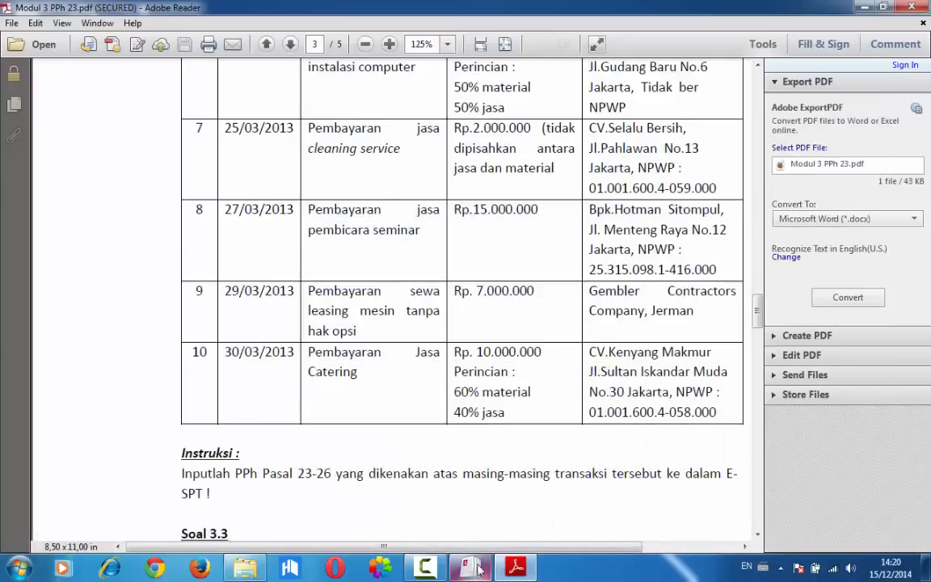
pyautogui.click(470, 568)
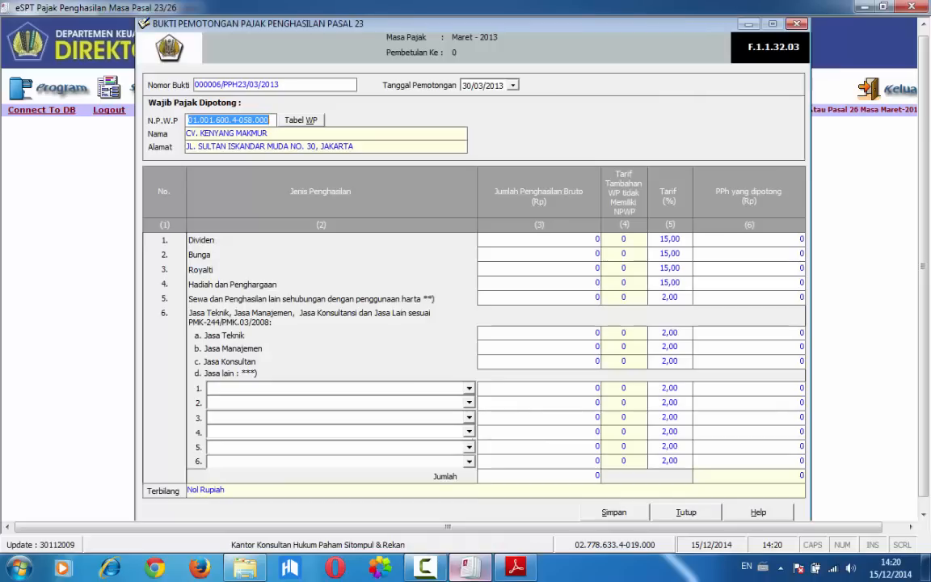
pyautogui.click(359, 389)
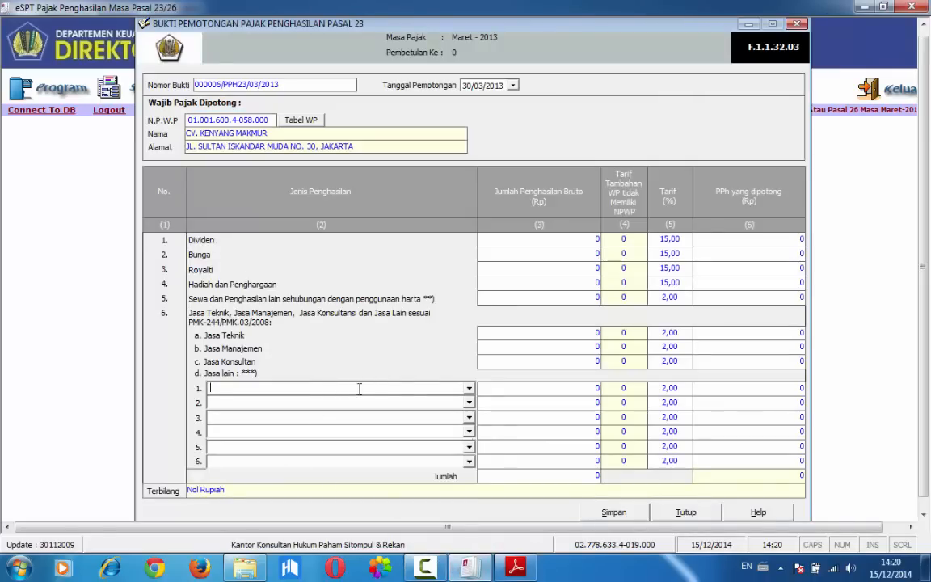
pyautogui.click(469, 388)
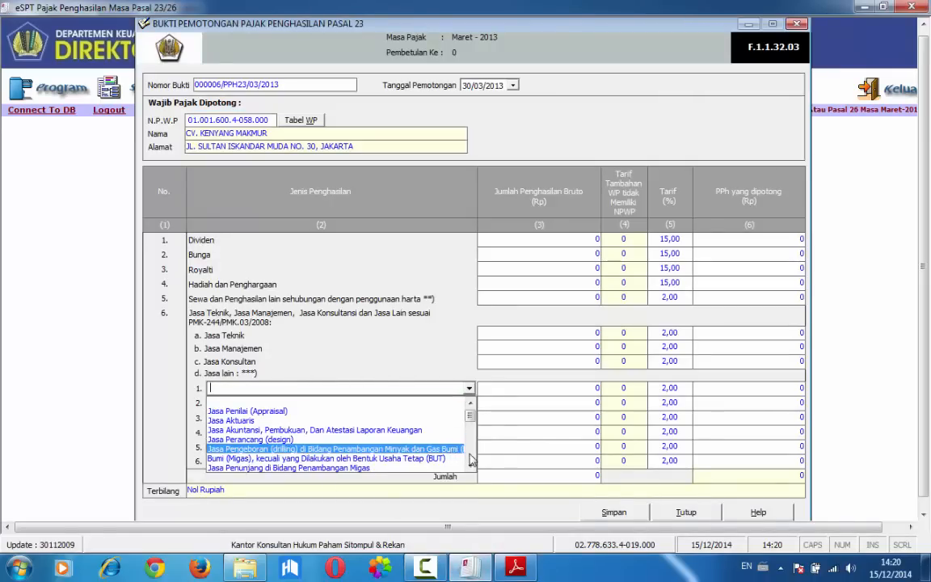
pyautogui.scroll(-6, 471, 459)
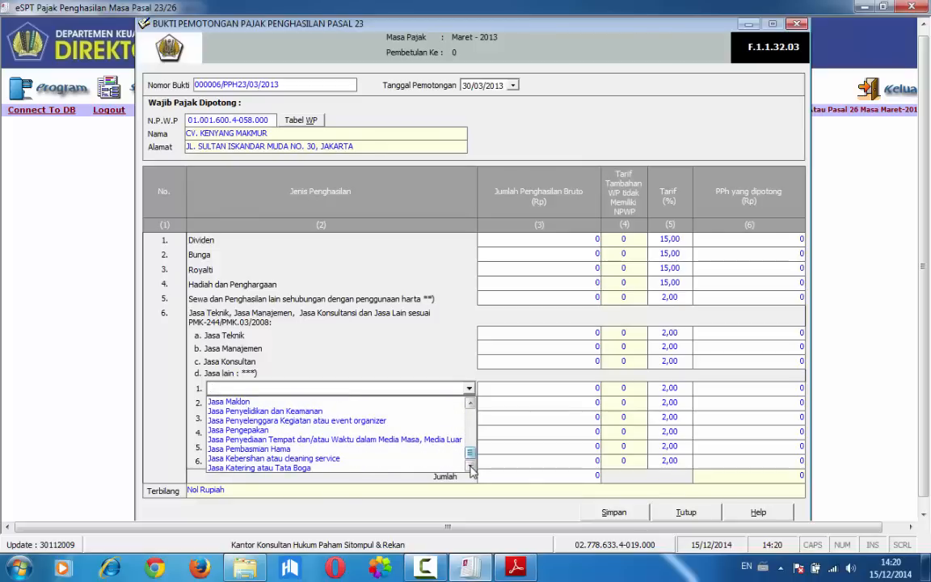
pyautogui.scroll(5, 471, 465)
pyautogui.scroll(-5, 471, 468)
pyautogui.click(359, 469)
# Enter a Jumlah Penghasilan Bruto of 10.000.000 for the Jasa Katering atau Tata Boga row
pyautogui.click(510, 387)
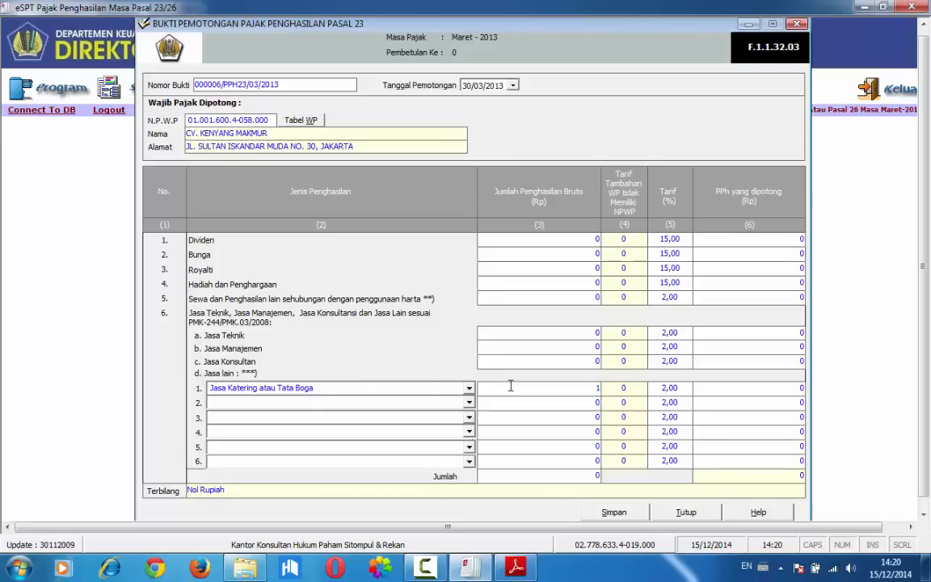
pyautogui.write('10000000')
pyautogui.press('Tab')
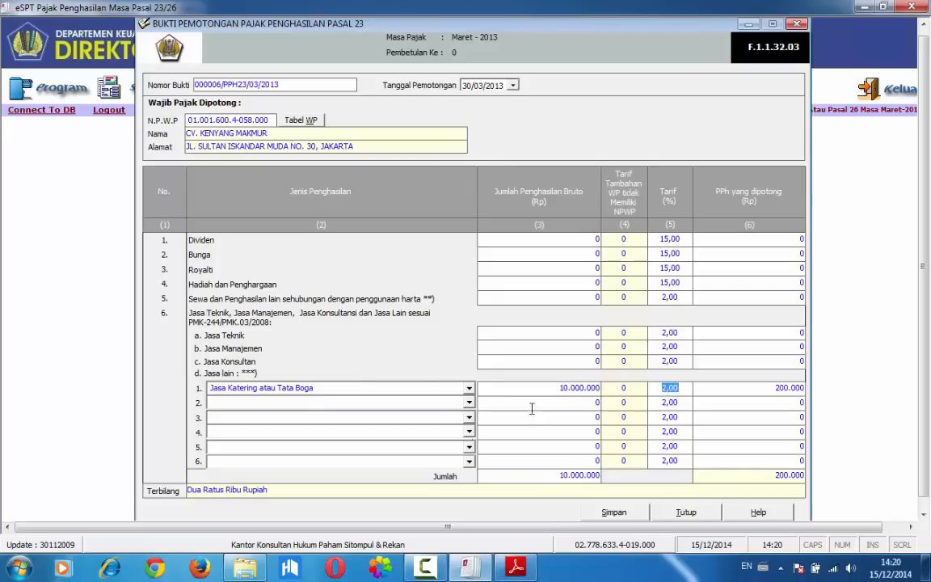
# Compare the catering amount with transaction 10 in Adobe Reader, return to eSPT and save the Pasal 23 slip for CV. KENYANG MAKMUR
pyautogui.click(469, 569)
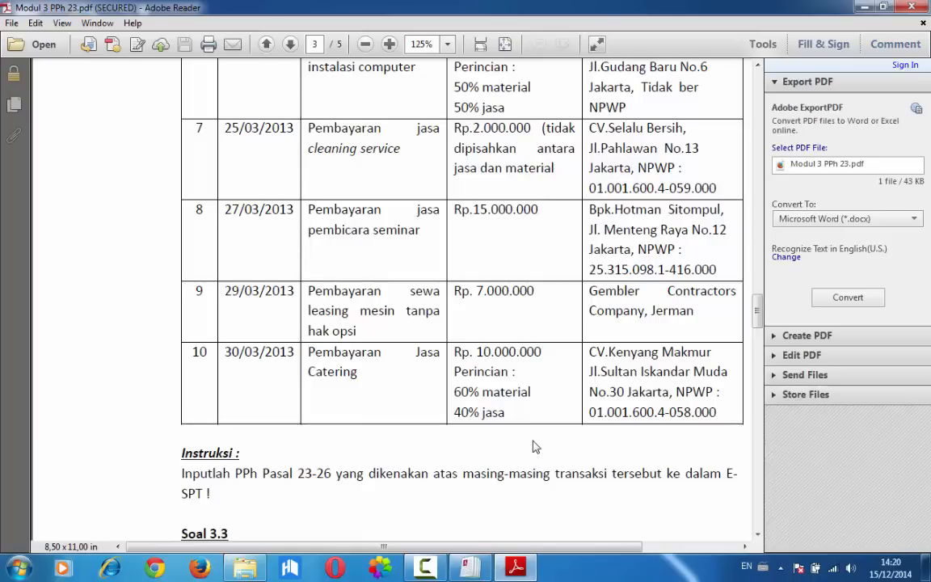
pyautogui.click(476, 572)
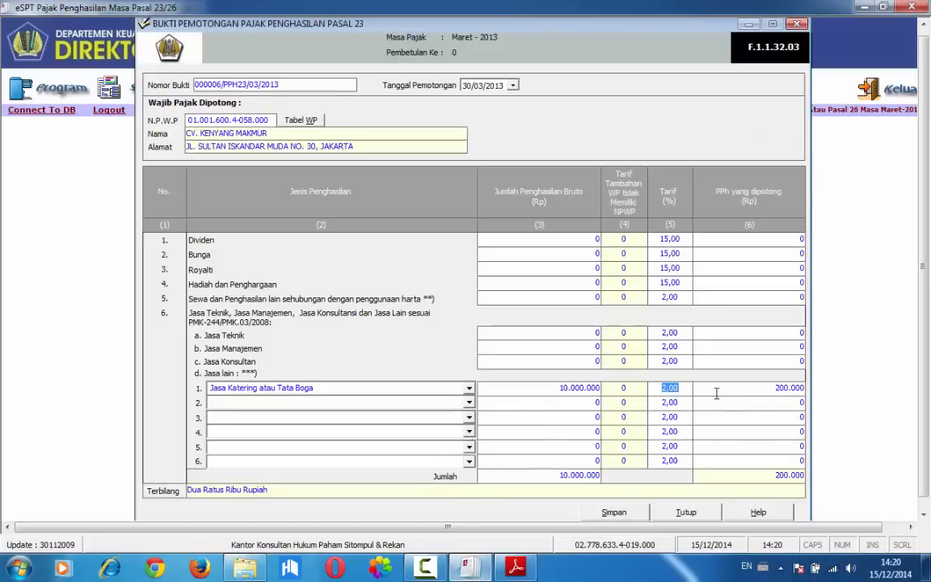
pyautogui.click(716, 393)
pyautogui.click(617, 514)
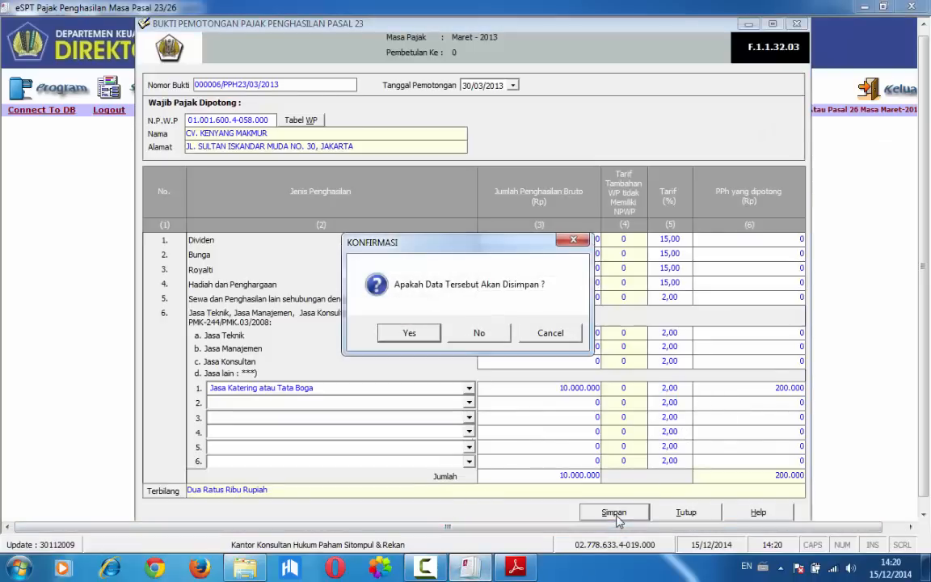
pyautogui.click(409, 333)
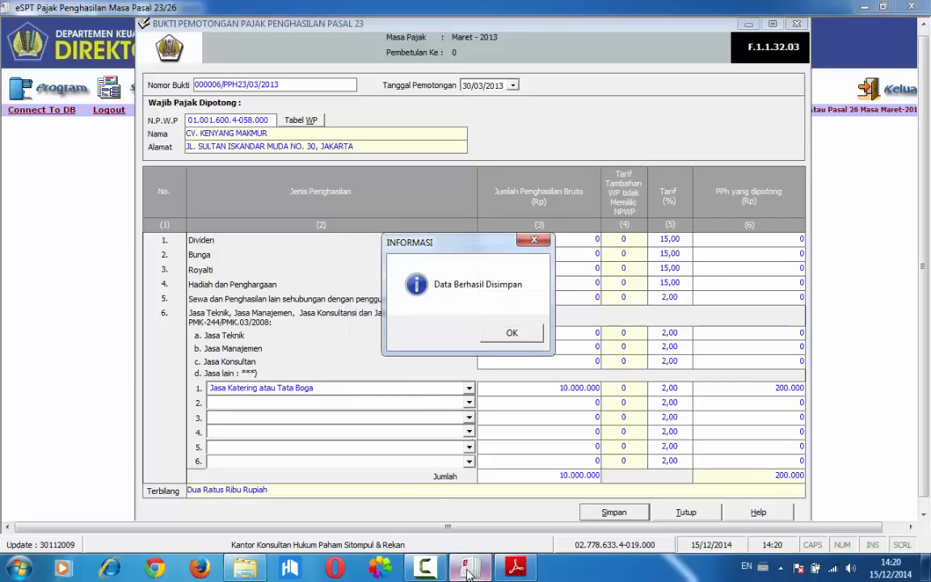
# Finish saving the slip, check in Adobe Reader that transaction 10 ends the exercise table, and close the Pasal 23 form in eSPT
pyautogui.click(500, 338)
pyautogui.click(500, 338)
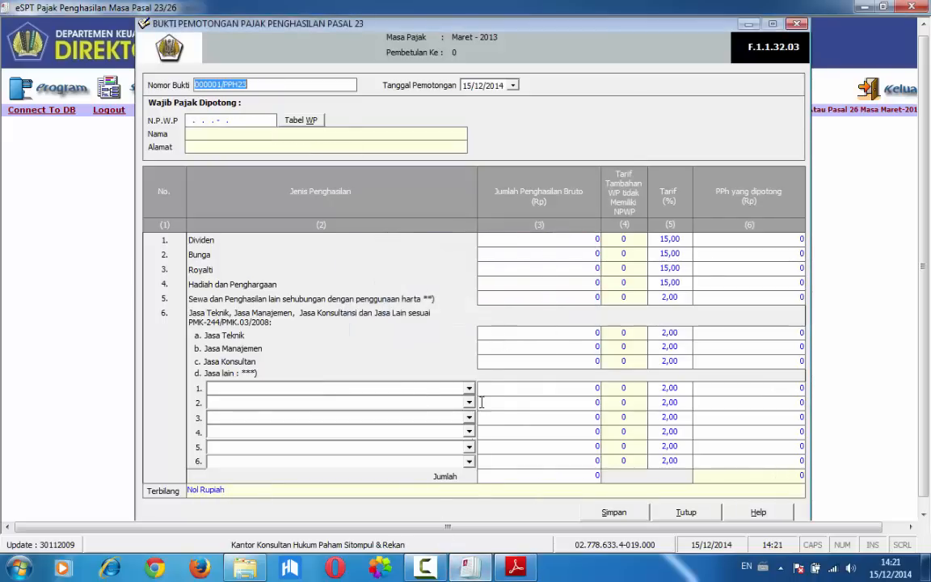
pyautogui.hotkey('alt', 'Tab')
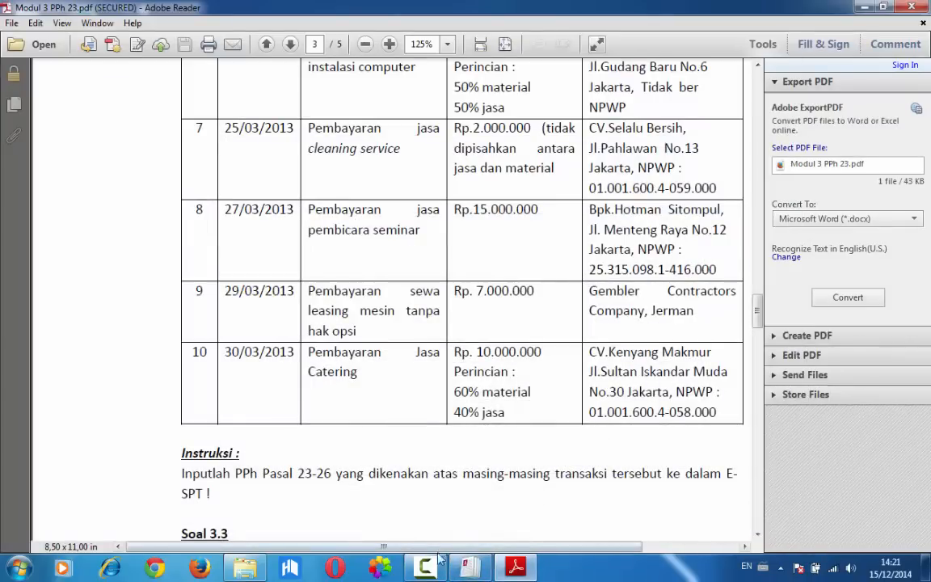
pyautogui.hotkey('alt', 'Tab')
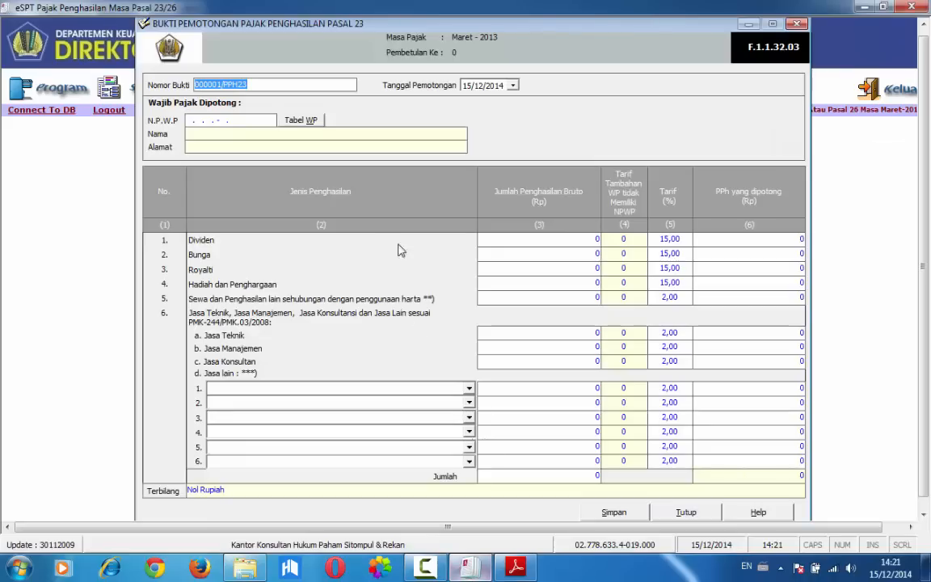
pyautogui.click(683, 511)
# From the Daftar Bukti Potong PPh Pasal 23 Dan Atau 26, open the first Pasal 23 slip for editing, resave it and close the list
pyautogui.click(131, 81)
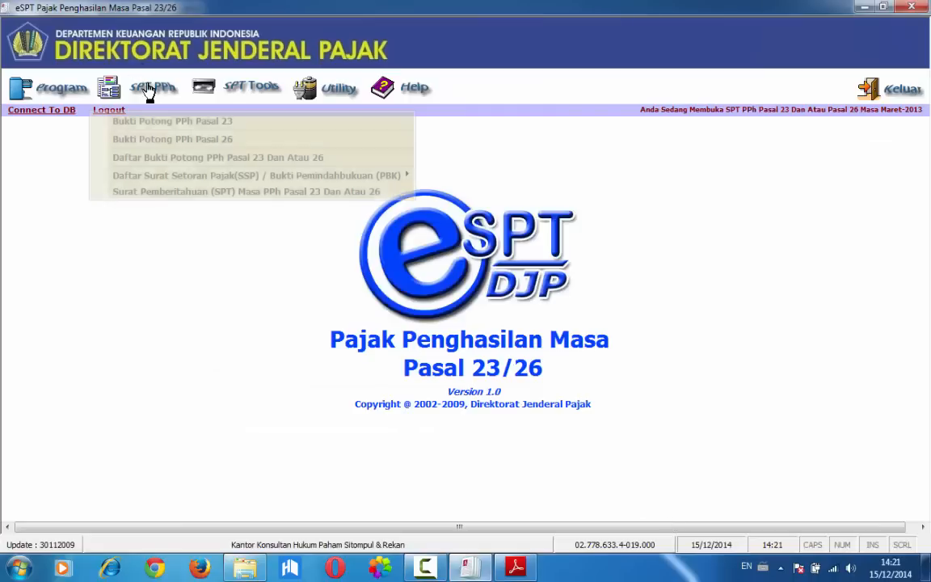
pyautogui.click(163, 157)
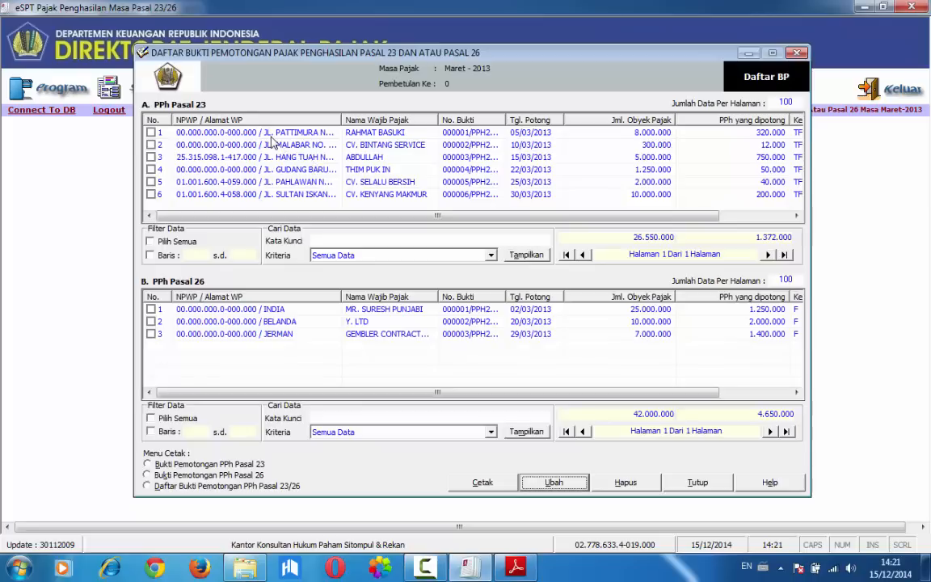
pyautogui.click(152, 132)
pyautogui.click(555, 482)
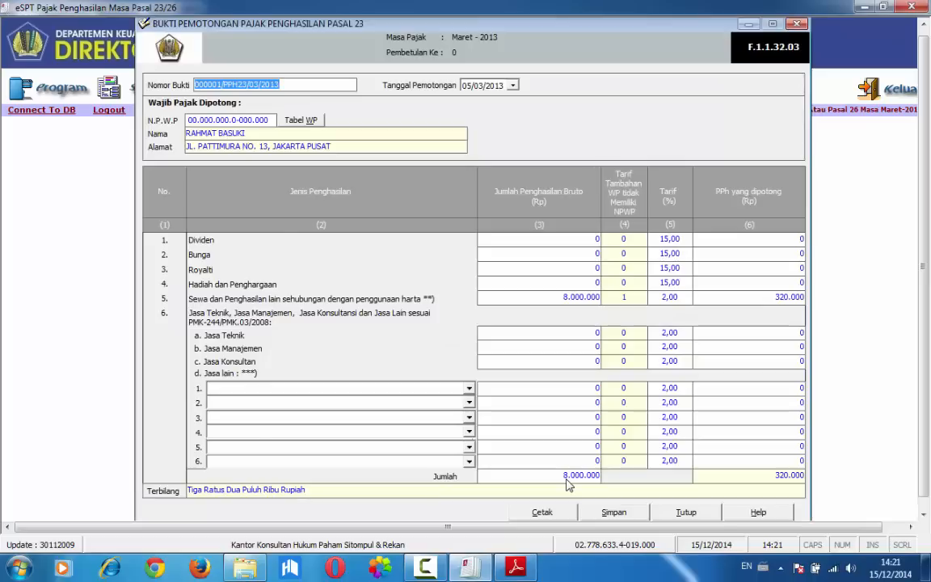
pyautogui.click(613, 511)
pyautogui.click(412, 335)
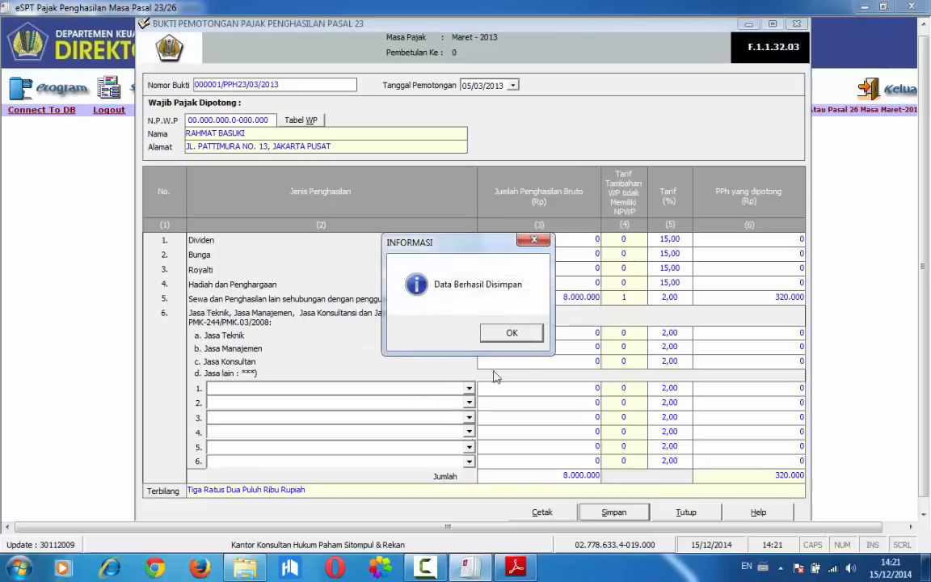
pyautogui.click(510, 333)
pyautogui.click(511, 335)
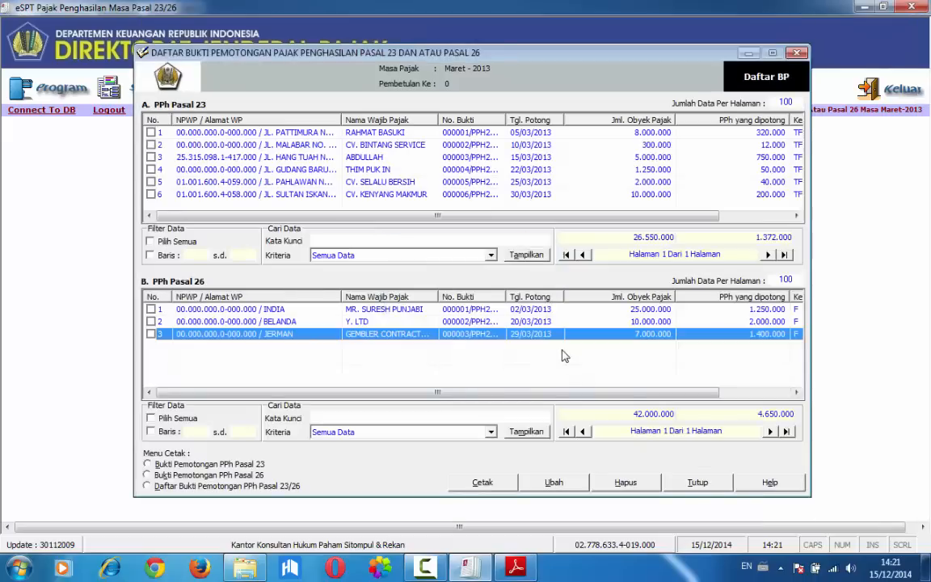
pyautogui.click(697, 482)
# Examine the Surat Setoran Pajak payable amounts per Kode MAP in the Daftar SSP and close it
pyautogui.click(149, 89)
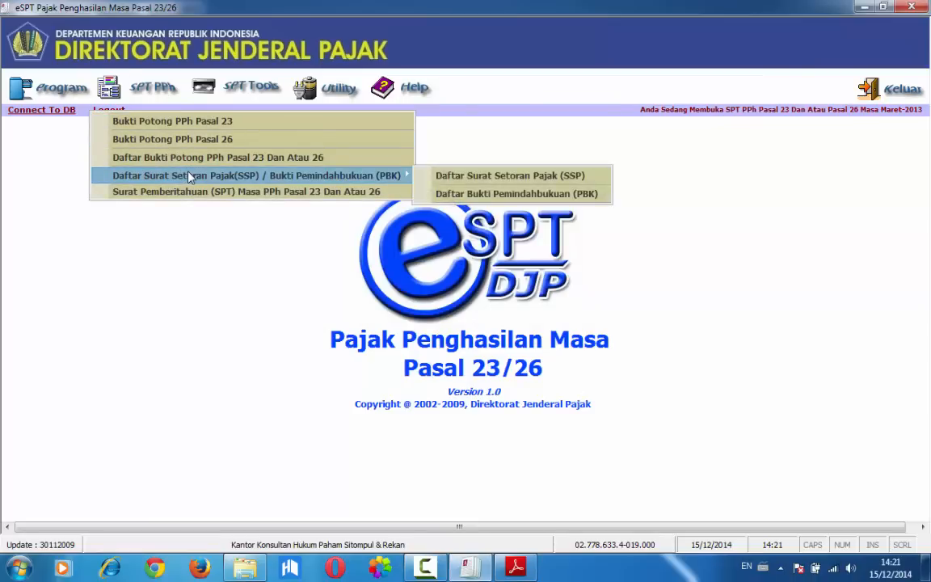
pyautogui.click(475, 176)
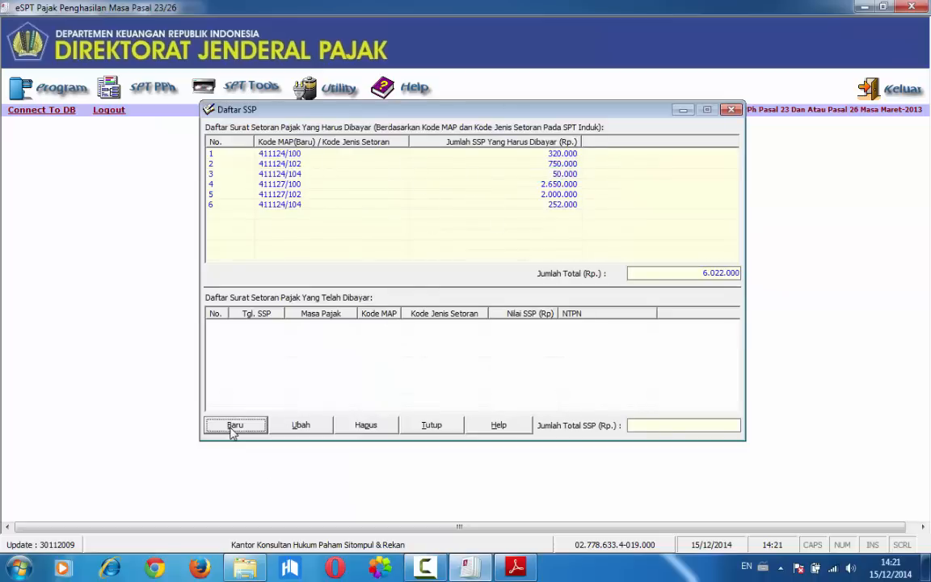
pyautogui.click(422, 428)
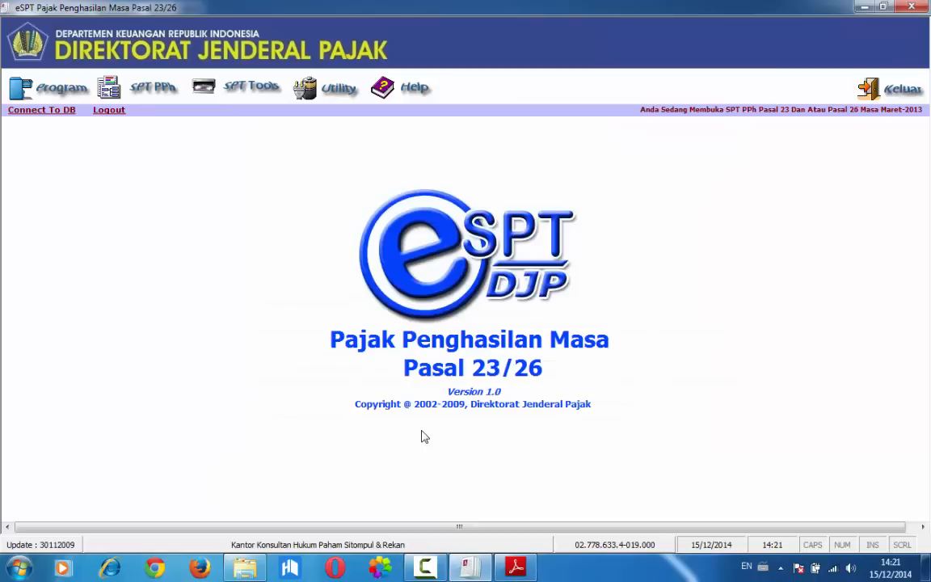
# Open the Surat Pemberitahuan (SPT) Masa PPh Pasal 23 Dan Atau 26 and review its Pasal 23 and Pasal 26 sections
pyautogui.click(138, 87)
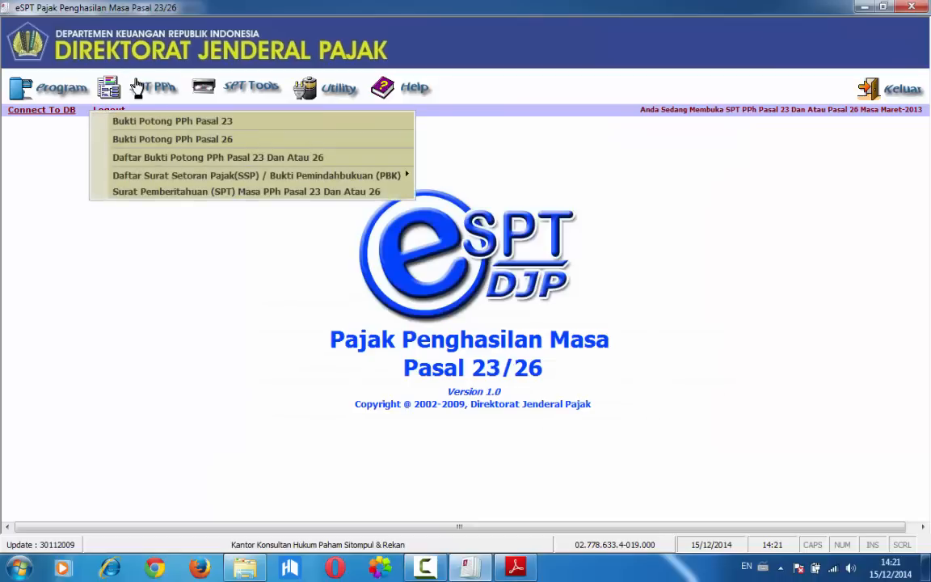
pyautogui.click(170, 192)
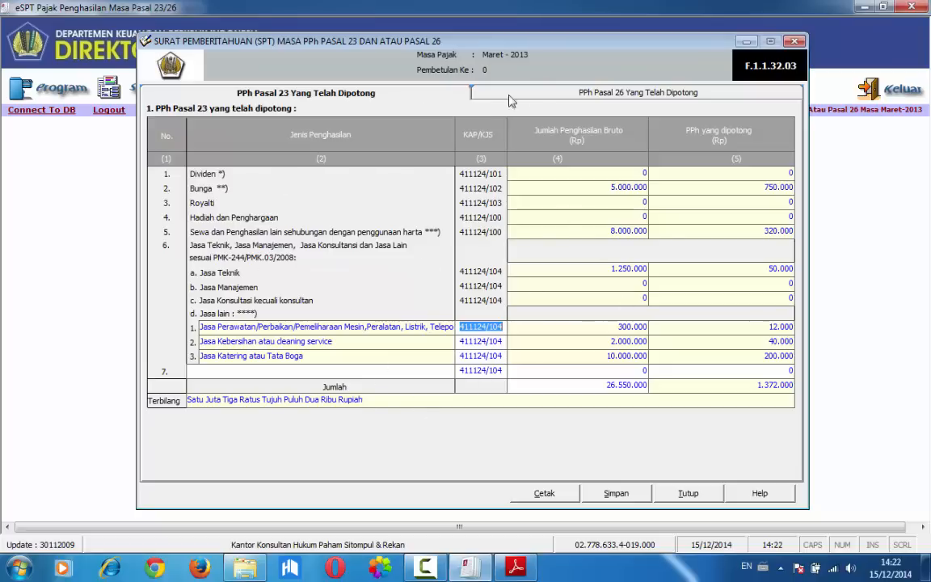
pyautogui.click(537, 94)
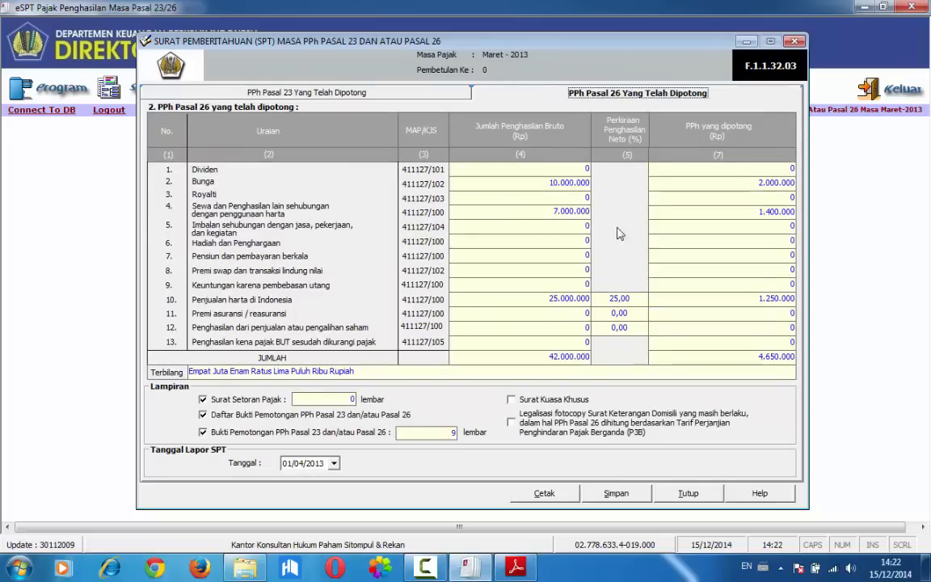
# Set the Tanggal Lapor SPT to 10/04/2013, save the SPT Masa and close its form
pyautogui.click(340, 396)
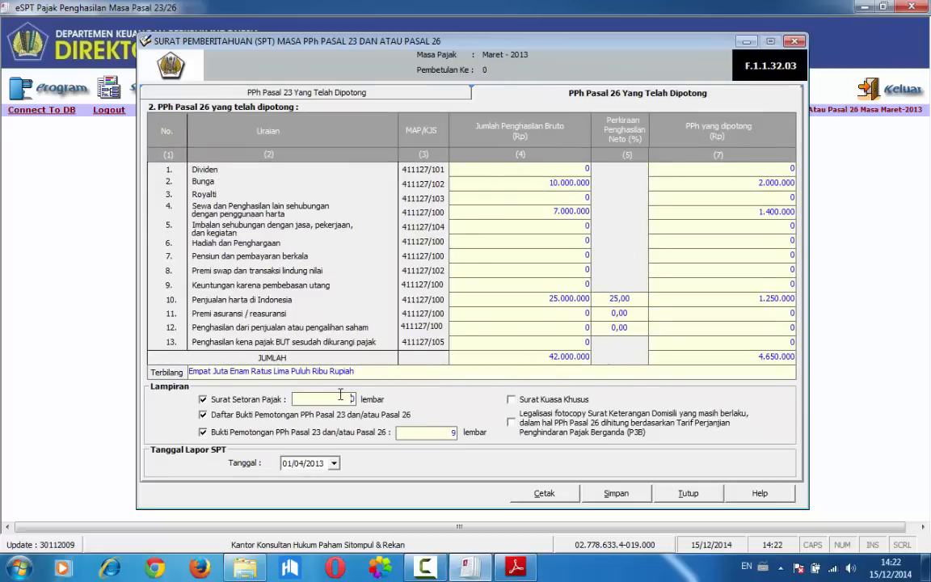
pyautogui.press('BackSpace')
pyautogui.click(333, 464)
pyautogui.click(350, 470)
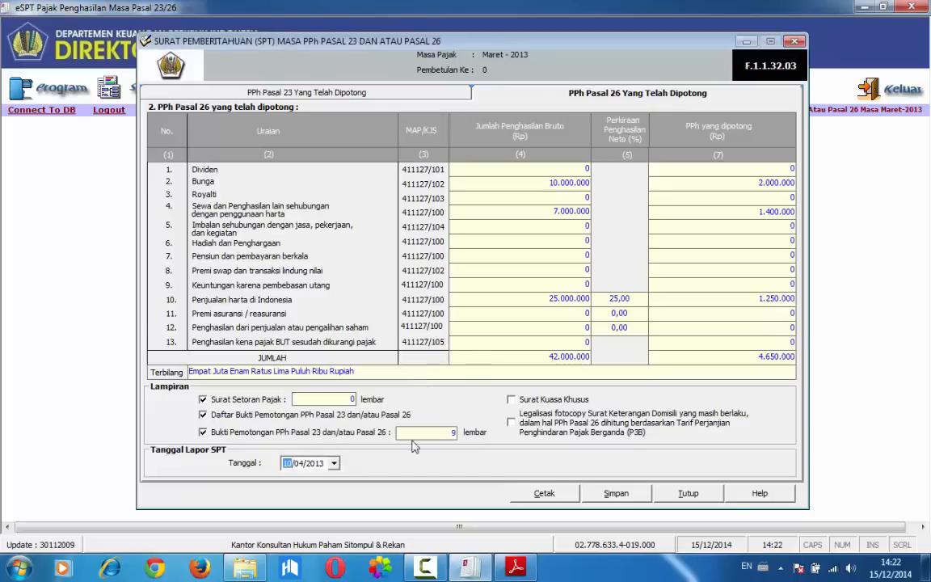
pyautogui.click(590, 493)
pyautogui.click(493, 343)
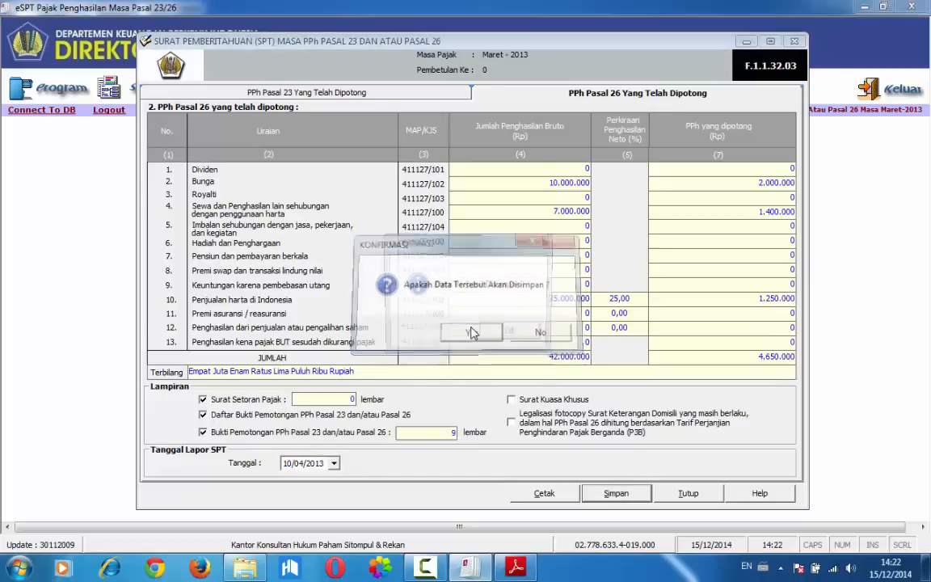
pyautogui.click(506, 332)
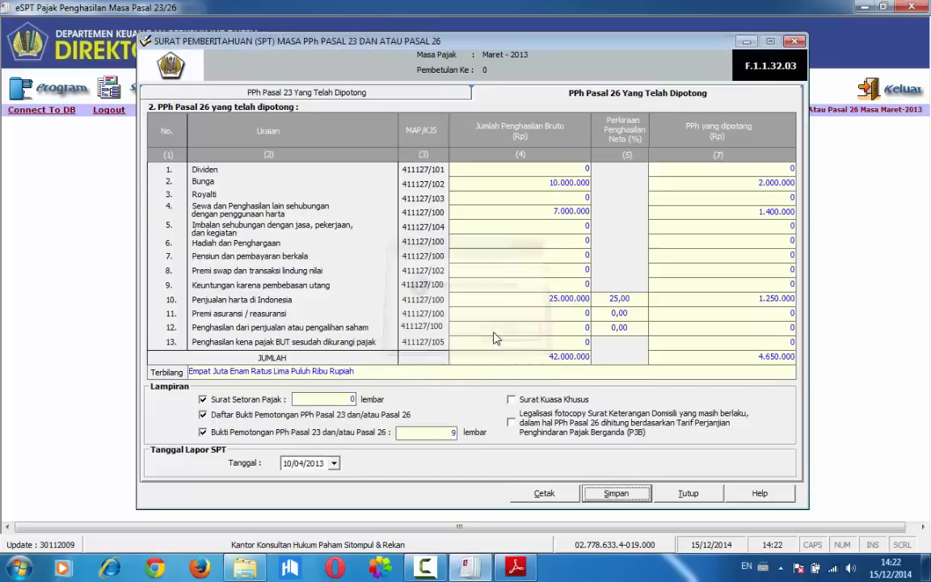
pyautogui.click(667, 494)
# Open the Menu Cetakan and list the printable forms for Masa Pajak / Tahun Pajak 03/2013
pyautogui.click(252, 86)
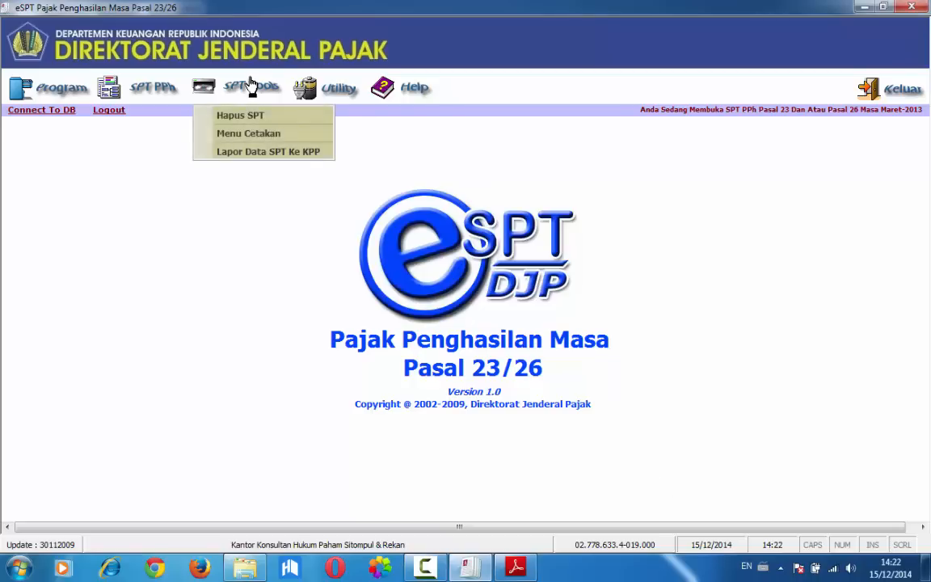
pyautogui.click(257, 135)
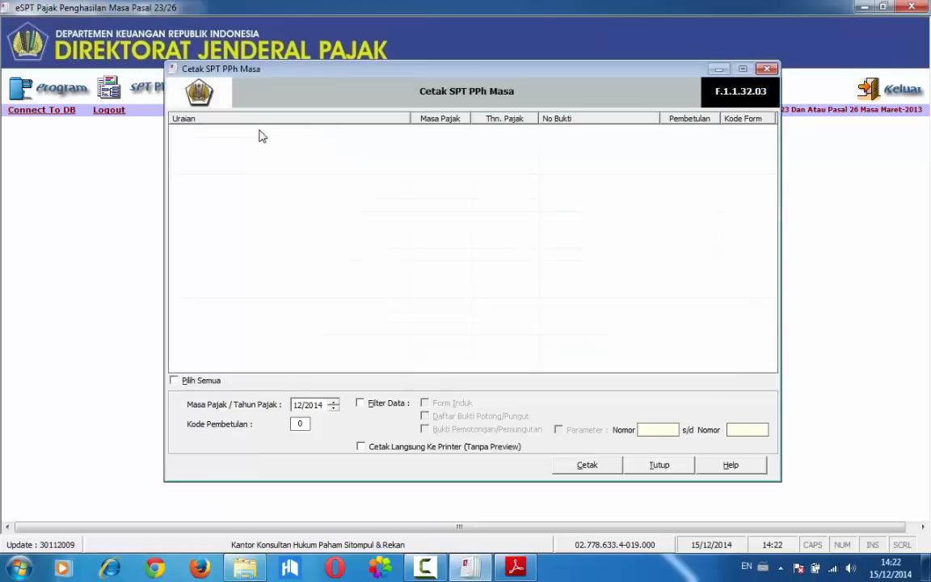
pyautogui.click(298, 405)
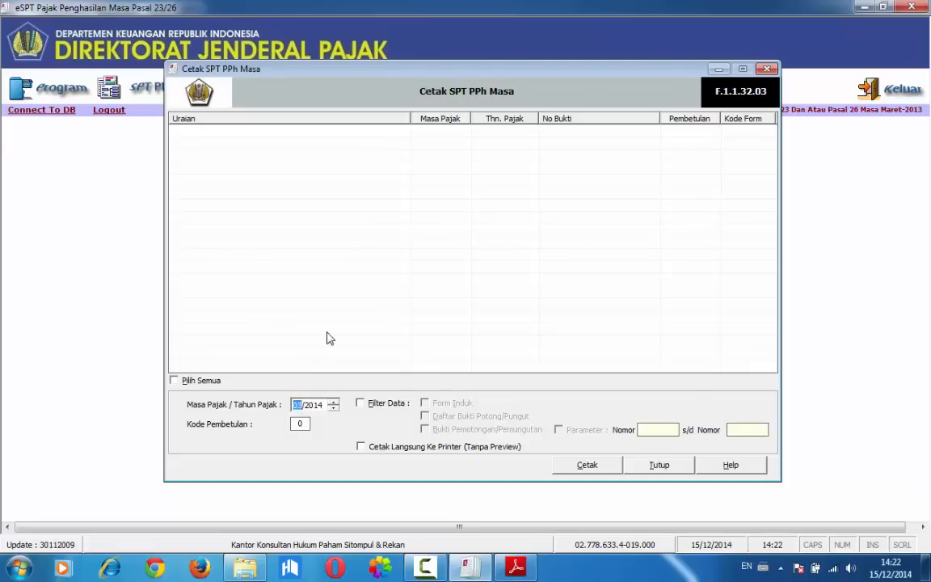
pyautogui.click(314, 405)
pyautogui.write('2013')
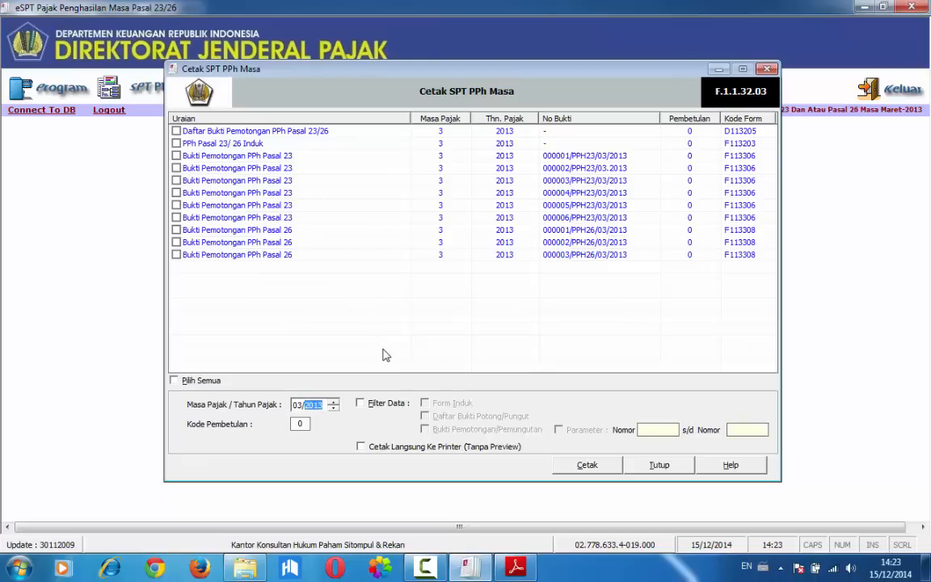
# Enable Filter Data and view the forms by Form Induk, Daftar Bukti Potong/Pungut and Bukti Pemotongan/Pemungutan in turn, clearing each filter
pyautogui.click(365, 404)
pyautogui.click(426, 404)
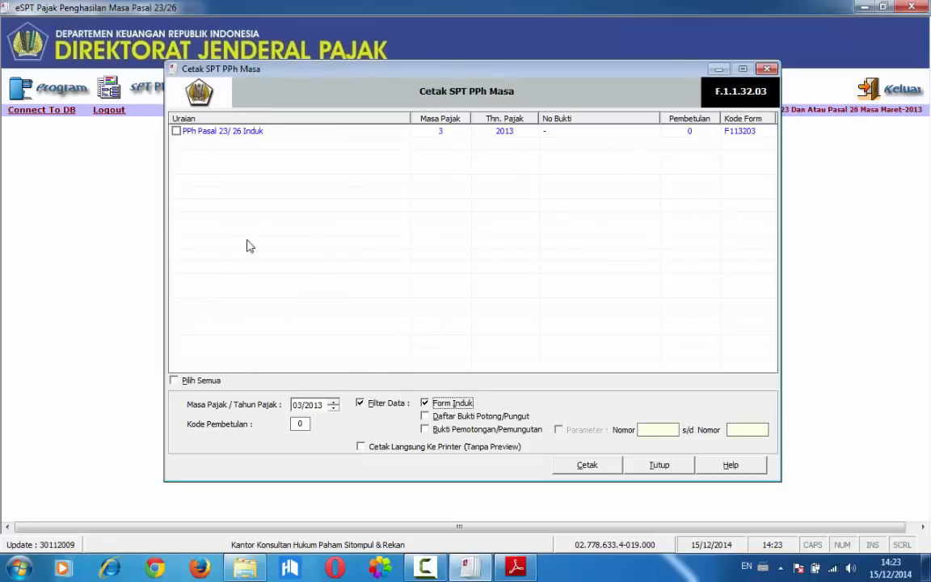
pyautogui.click(426, 404)
pyautogui.click(430, 417)
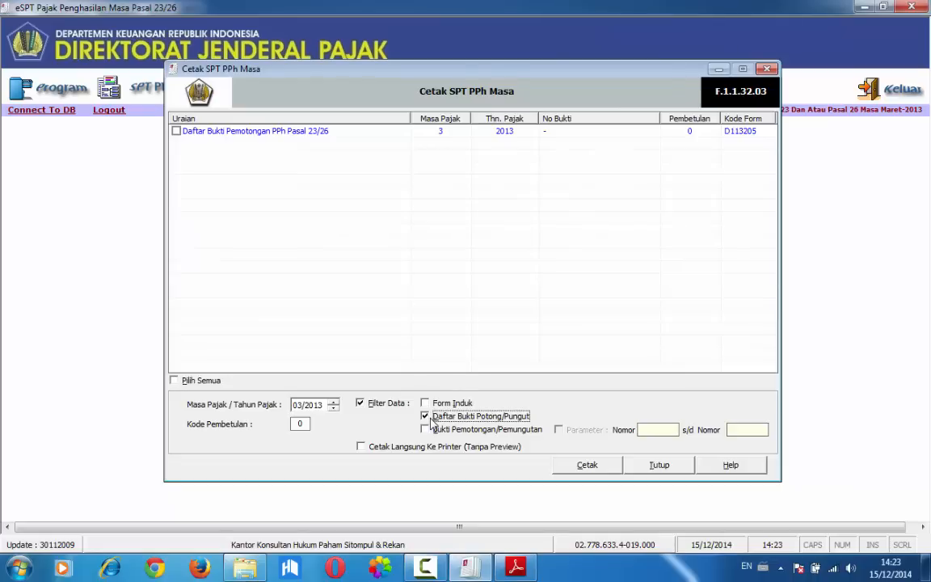
pyautogui.click(428, 418)
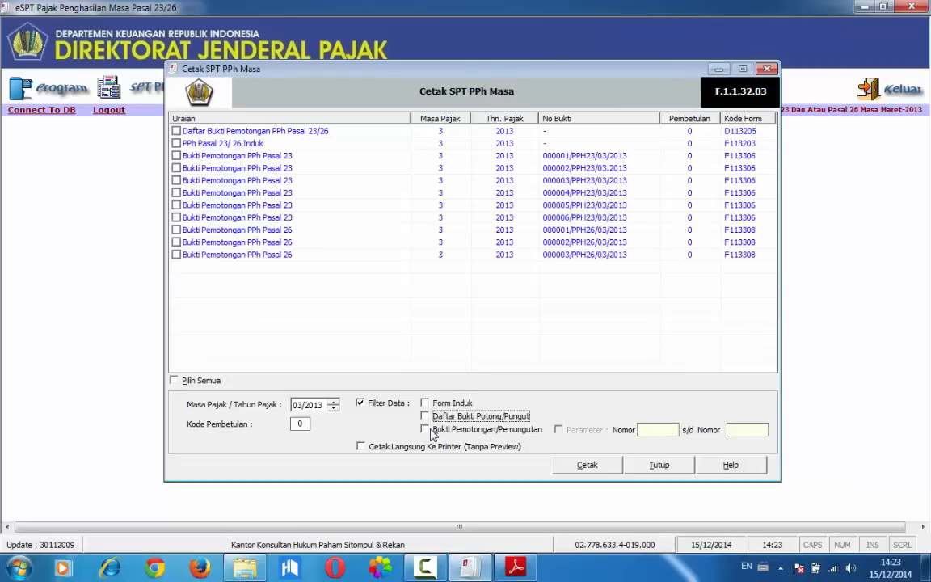
pyautogui.click(426, 430)
pyautogui.click(426, 430)
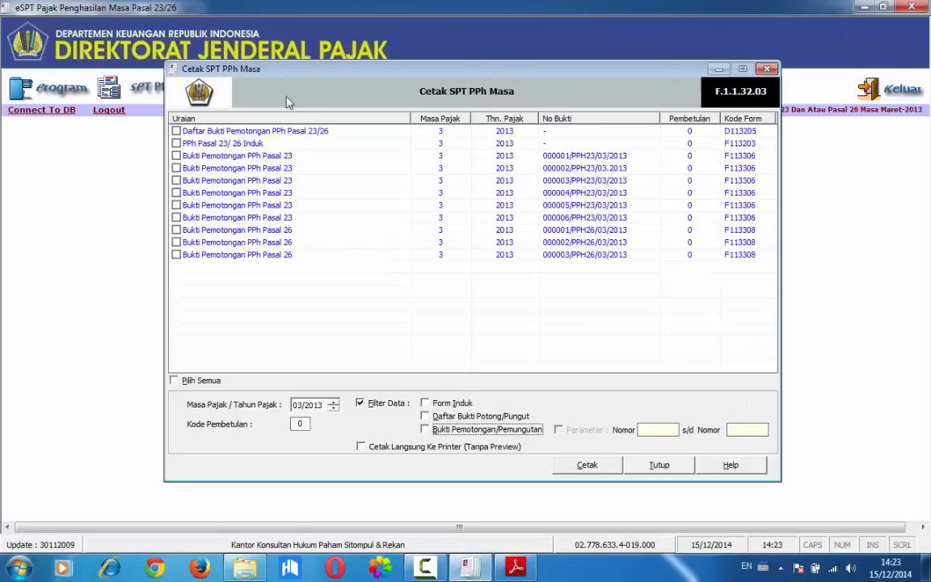
# Generate the print preview of the Daftar Bukti Pemotongan PPh Pasal 23/26 and examine the whole page
pyautogui.click(316, 132)
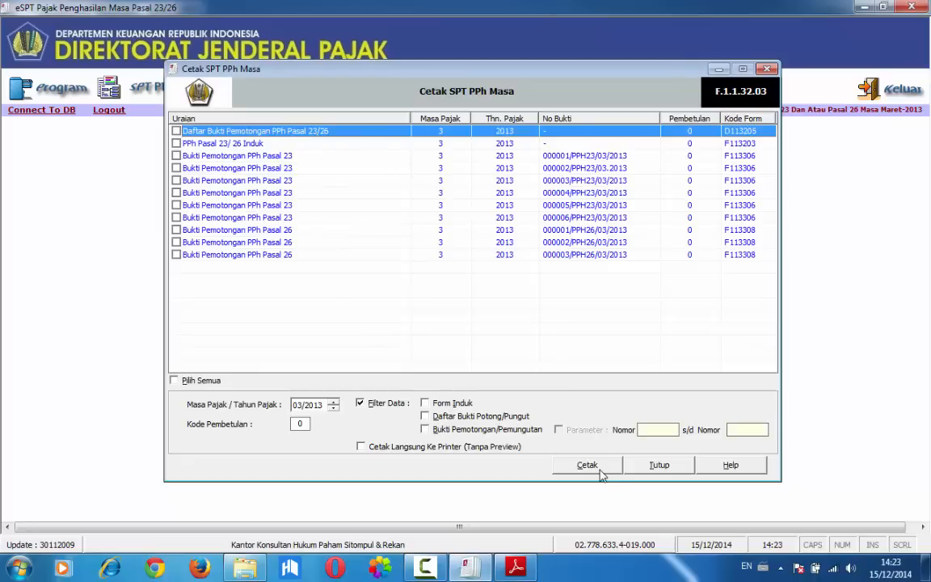
pyautogui.click(318, 130)
pyautogui.click(593, 464)
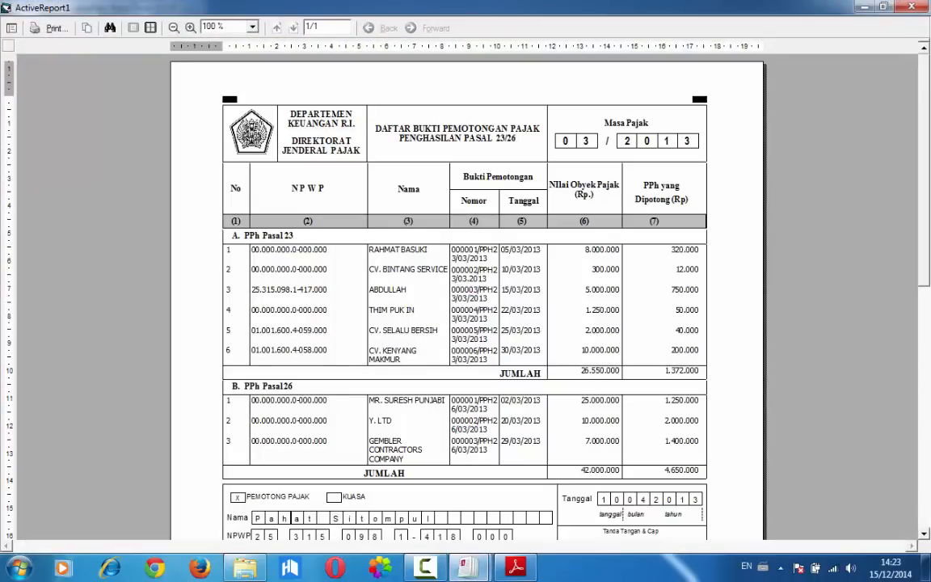
pyautogui.click(928, 440)
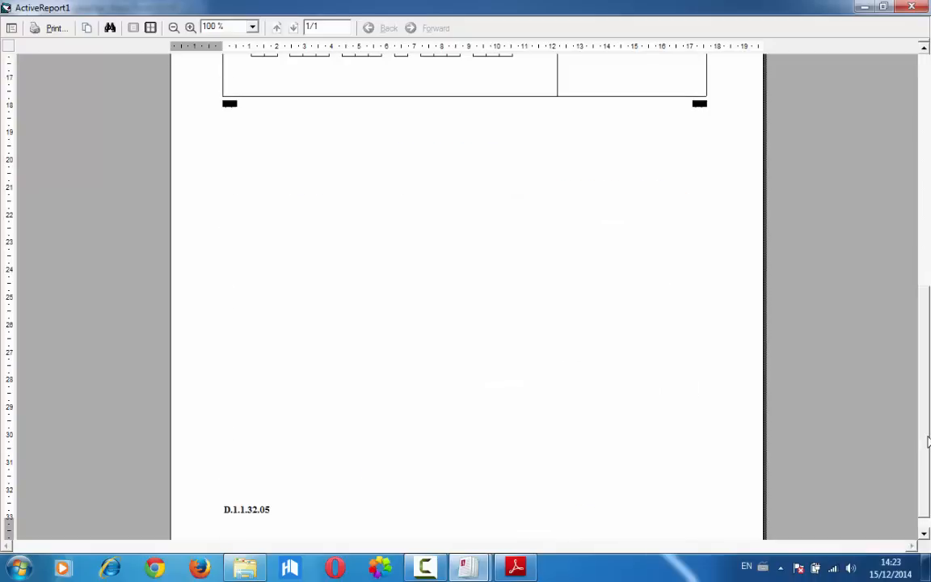
pyautogui.moveTo(928, 441); pyautogui.dragTo(919, 178)
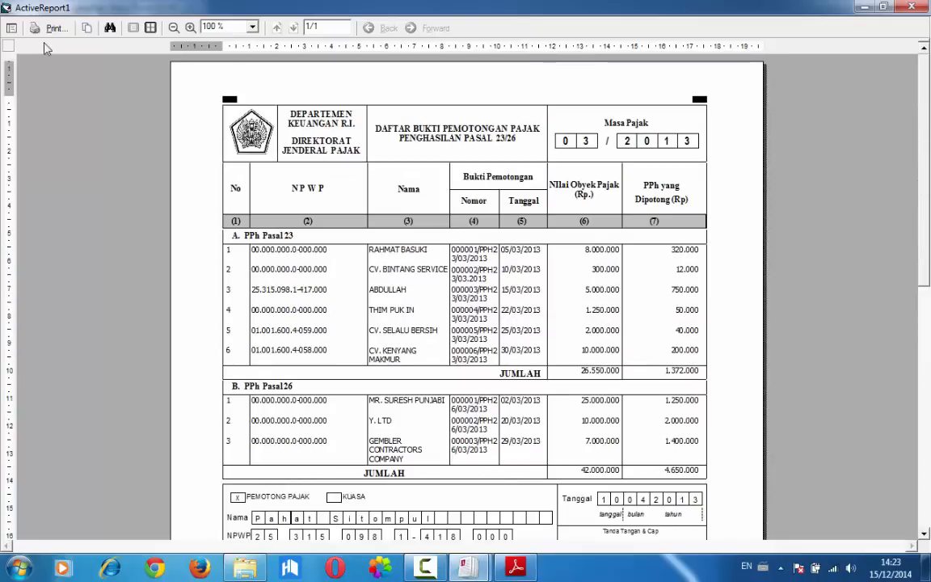
# Close the report preview and the Cetak SPT PPh Masa window
pyautogui.moveTo(467, 567)
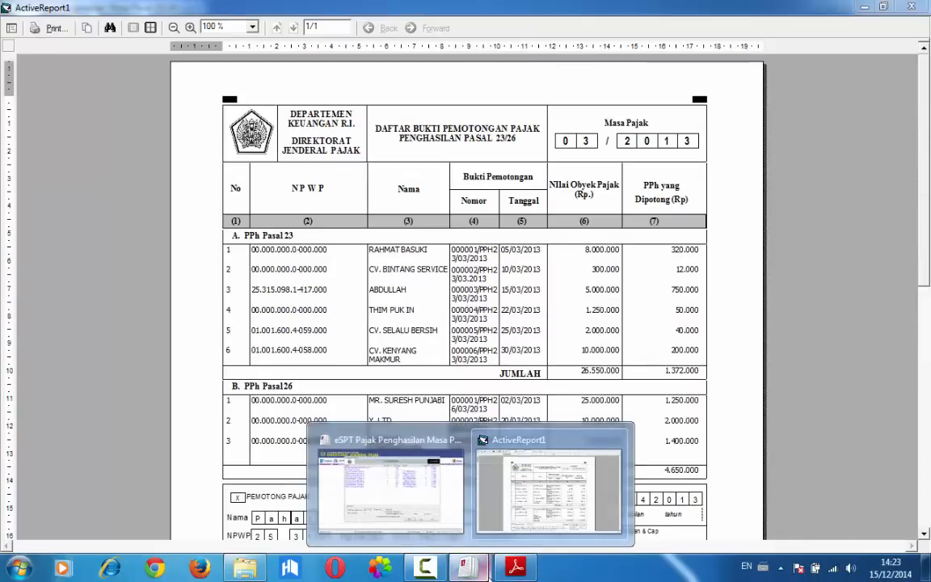
pyautogui.click(616, 440)
pyautogui.click(437, 505)
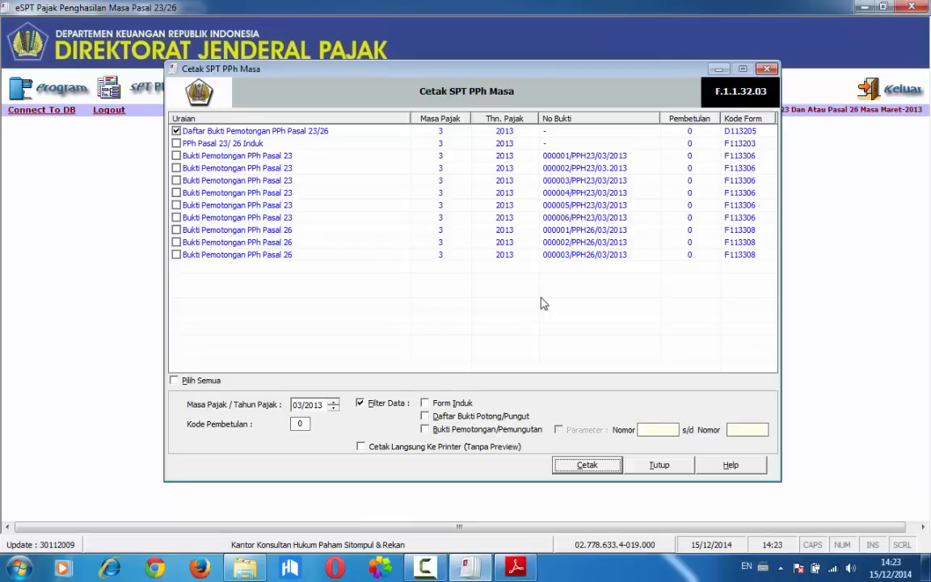
pyautogui.click(659, 467)
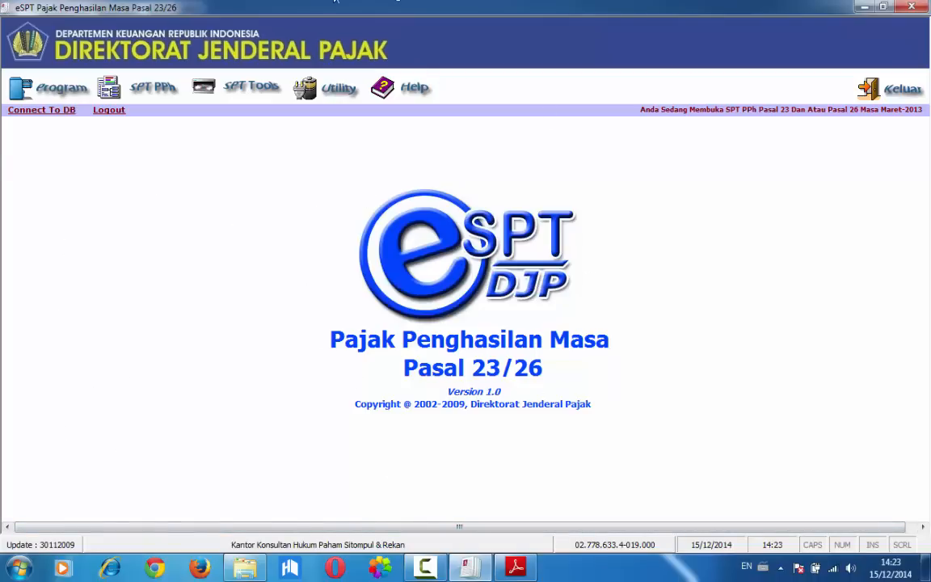
# Log out of the current eSPT session and confirm the logout
pyautogui.click(48, 105)
pyautogui.click(91, 175)
pyautogui.click(107, 112)
pyautogui.click(488, 334)
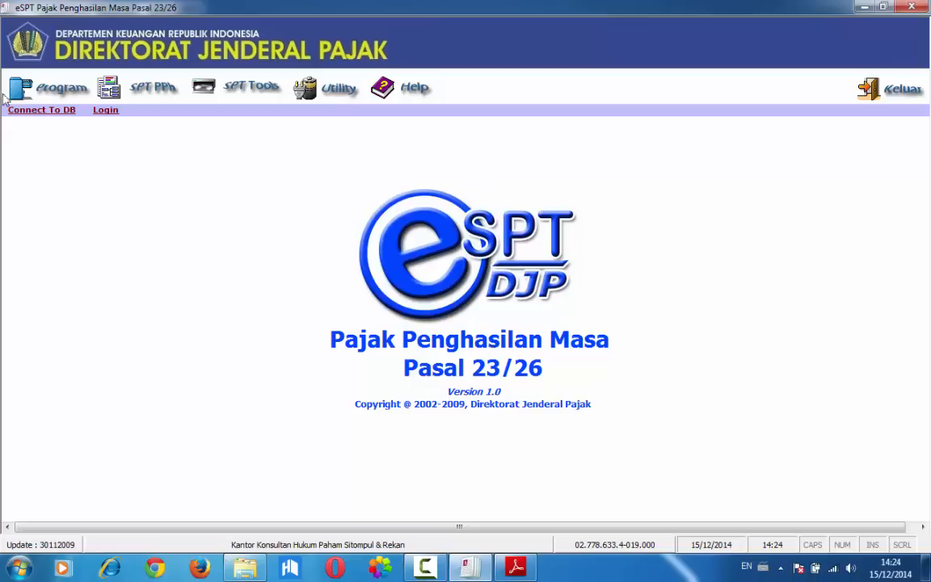
# Connect to the Tutorial PPh 23 database and log in as administrator with the account password
pyautogui.click(38, 110)
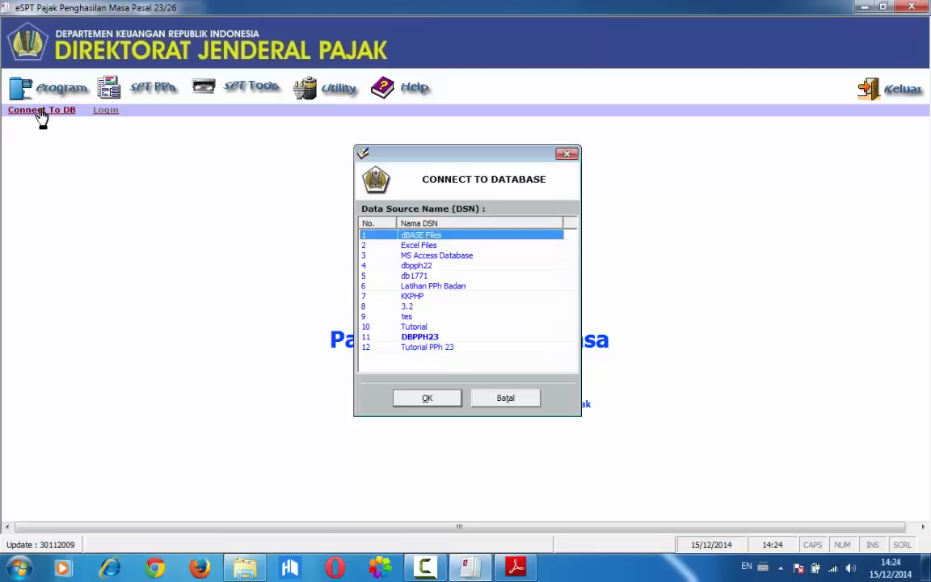
pyautogui.click(404, 347)
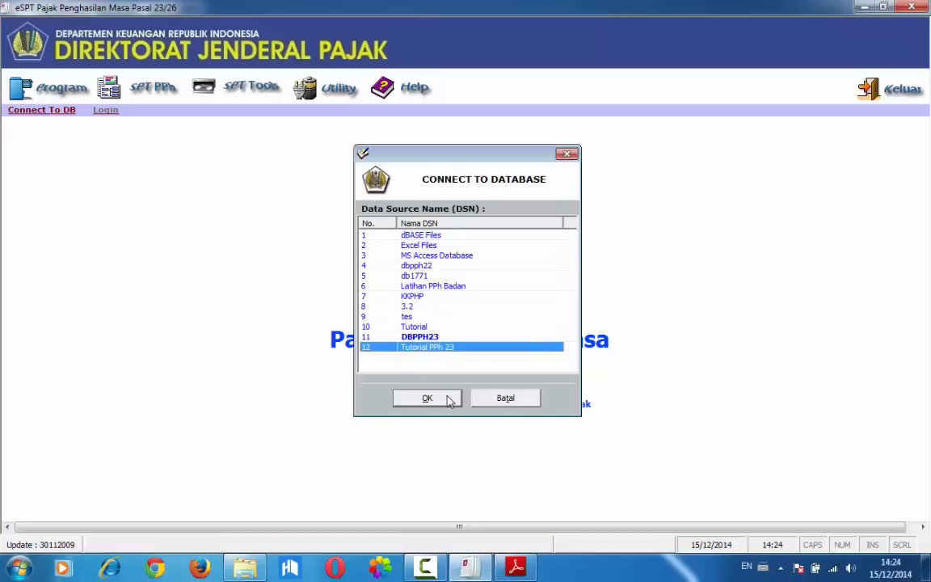
pyautogui.click(447, 397)
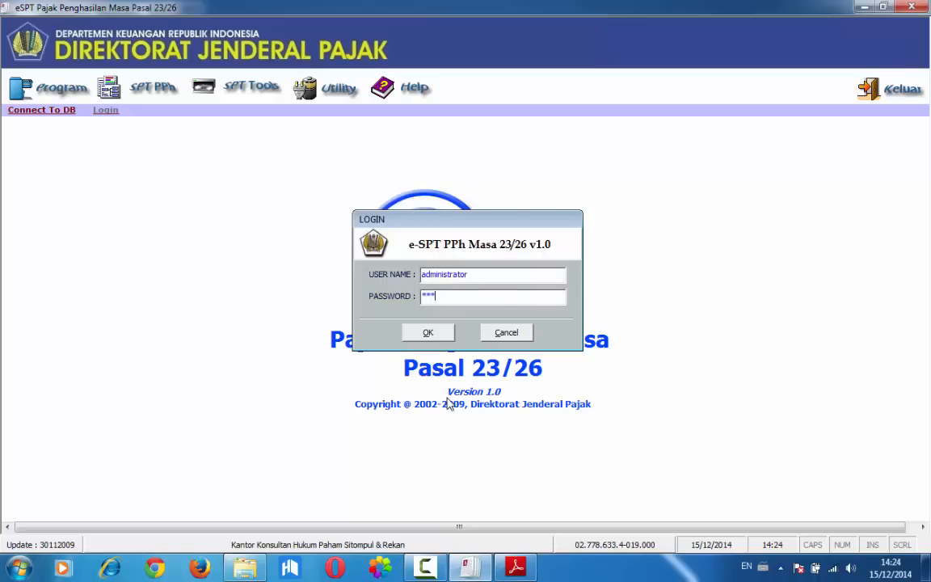
pyautogui.press('Return')
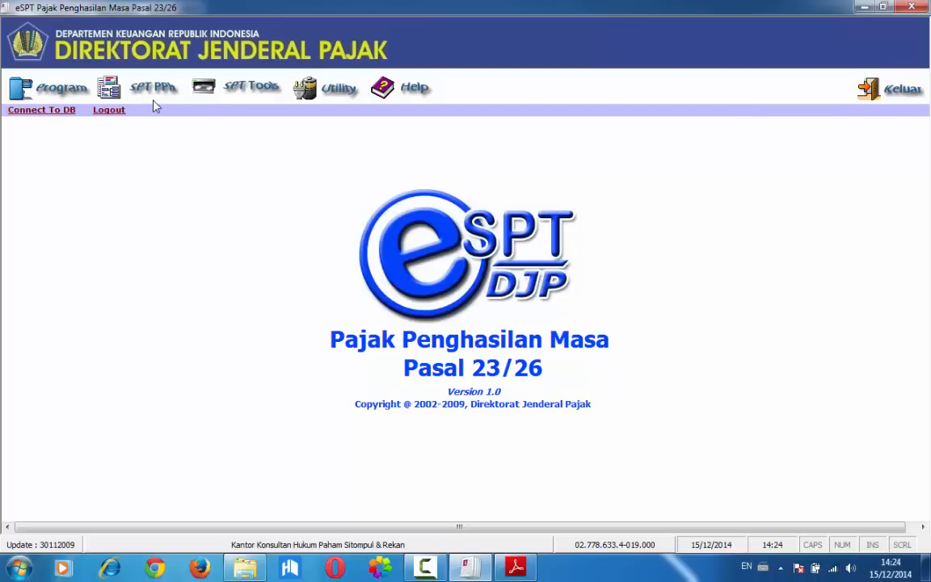
# Open the existing Maret 2013 SPT with the option Buka SPT untuk diedit kembali / revisi
pyautogui.click(68, 92)
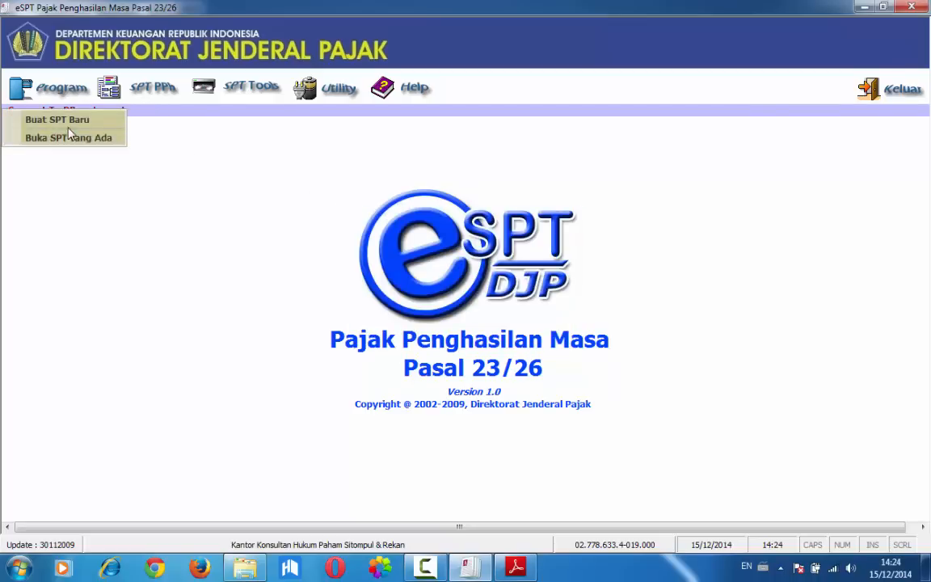
pyautogui.click(70, 136)
pyautogui.click(465, 429)
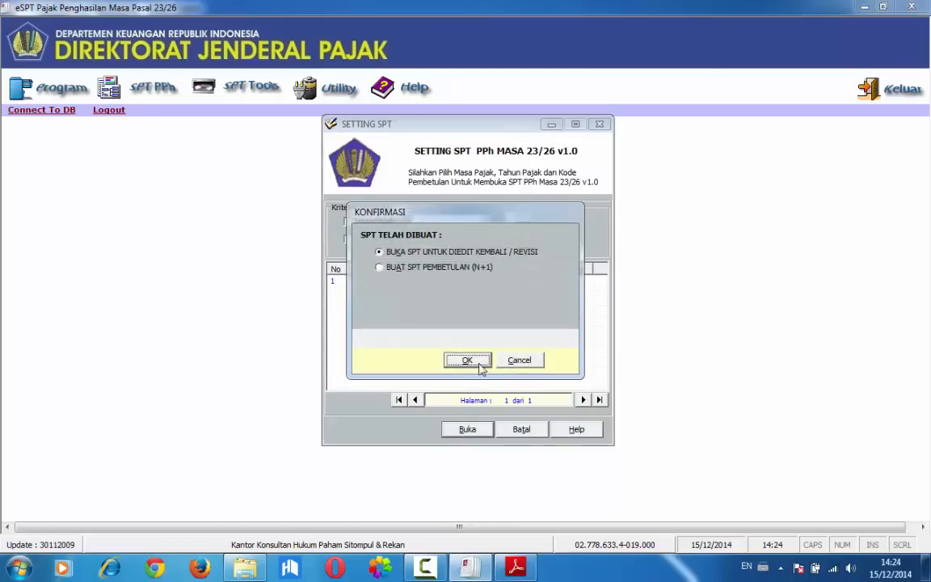
pyautogui.click(480, 365)
# Review the PPh Pasal 23 and Pasal 26 entries in the Daftar Bukti Potong and close the list
pyautogui.click(163, 90)
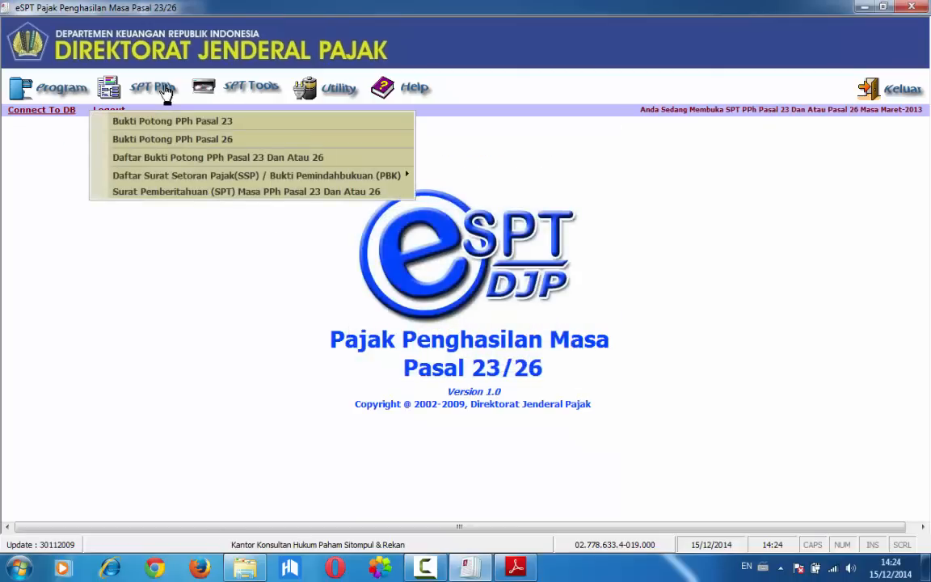
pyautogui.click(176, 155)
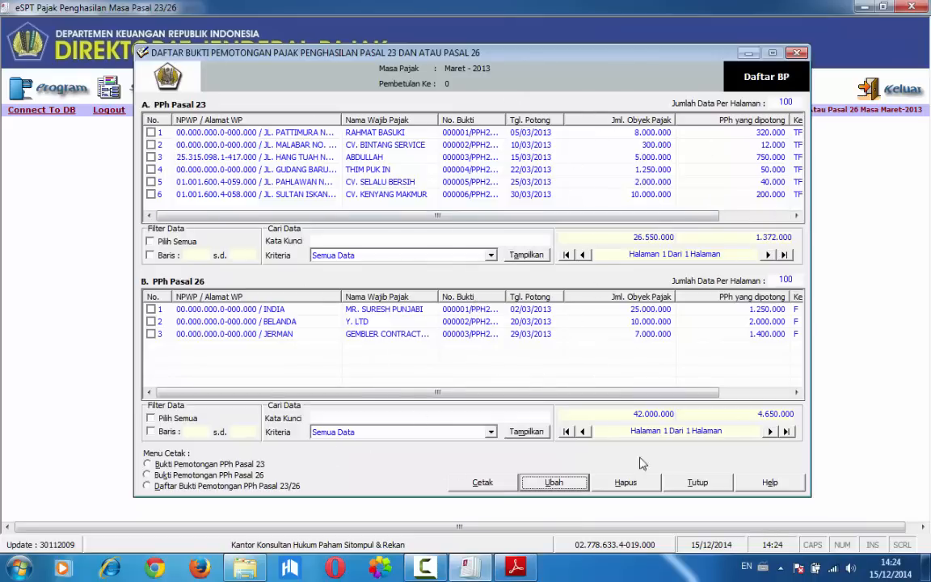
pyautogui.click(671, 483)
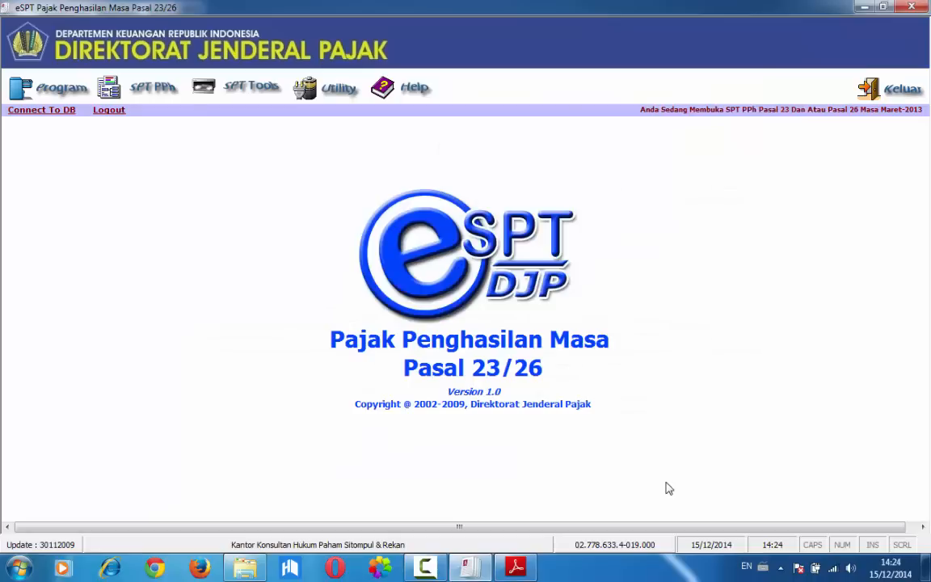
# Log out of the Tutorial PPh 23 database session and confirm the logout
pyautogui.click(105, 113)
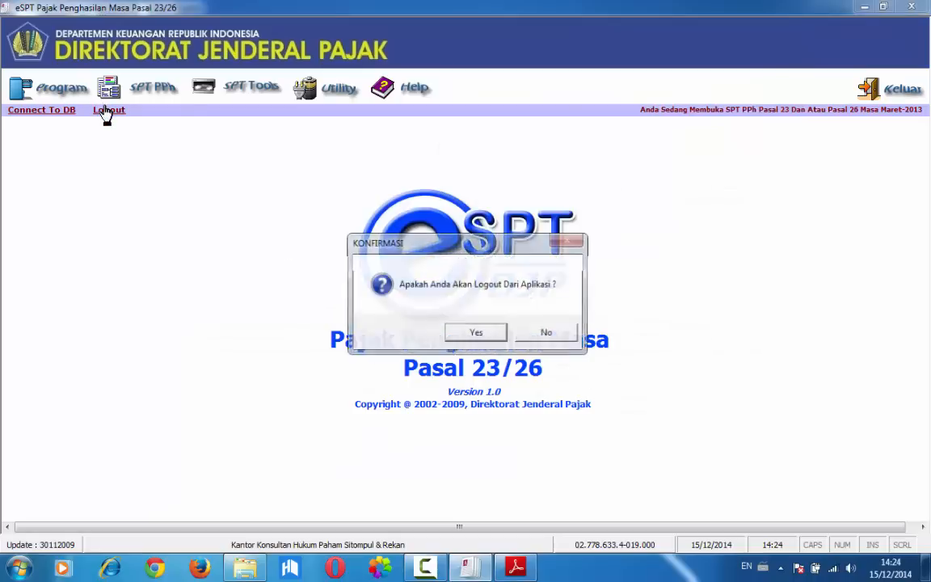
pyautogui.click(471, 340)
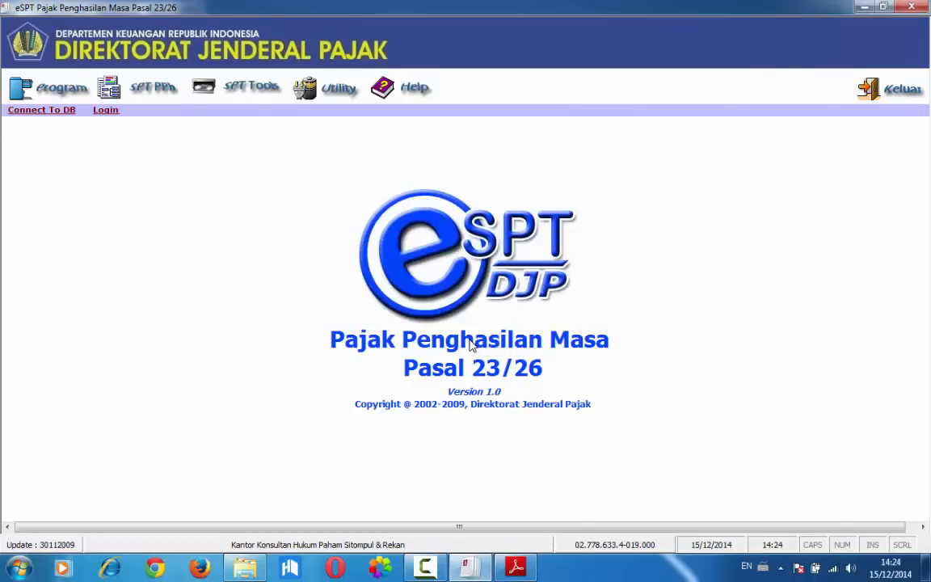